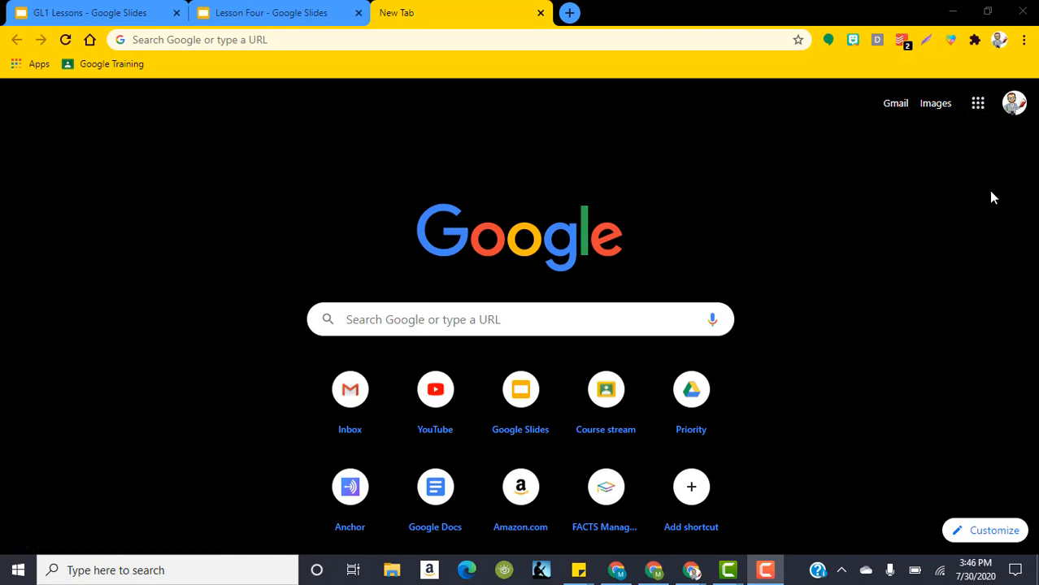
- Go to sites.google.com and switch to New Google Sites to view the site templates and recent sites
click(978, 103)
scroll(990, 317, down, 1)
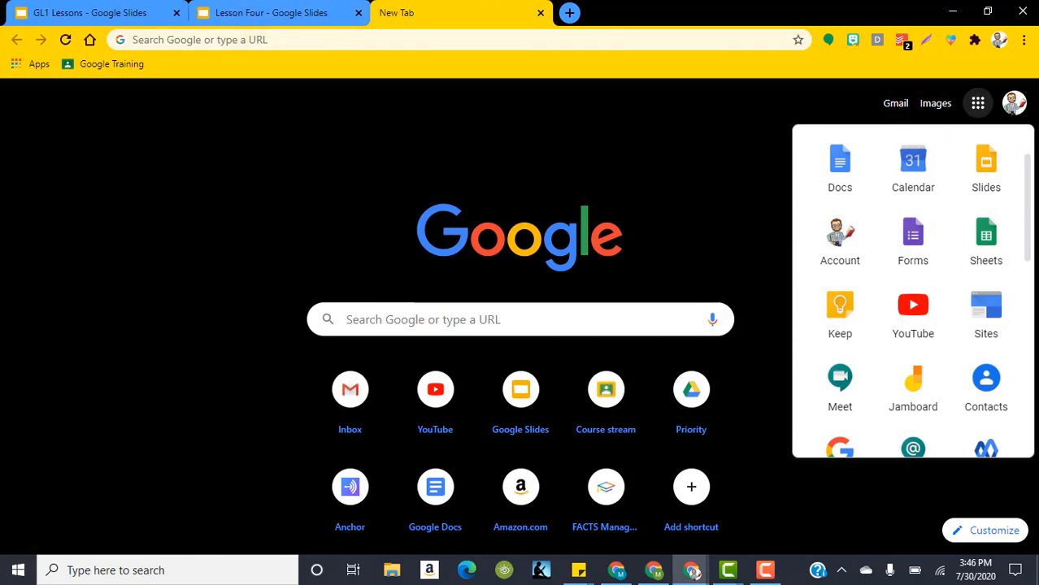
click(227, 45)
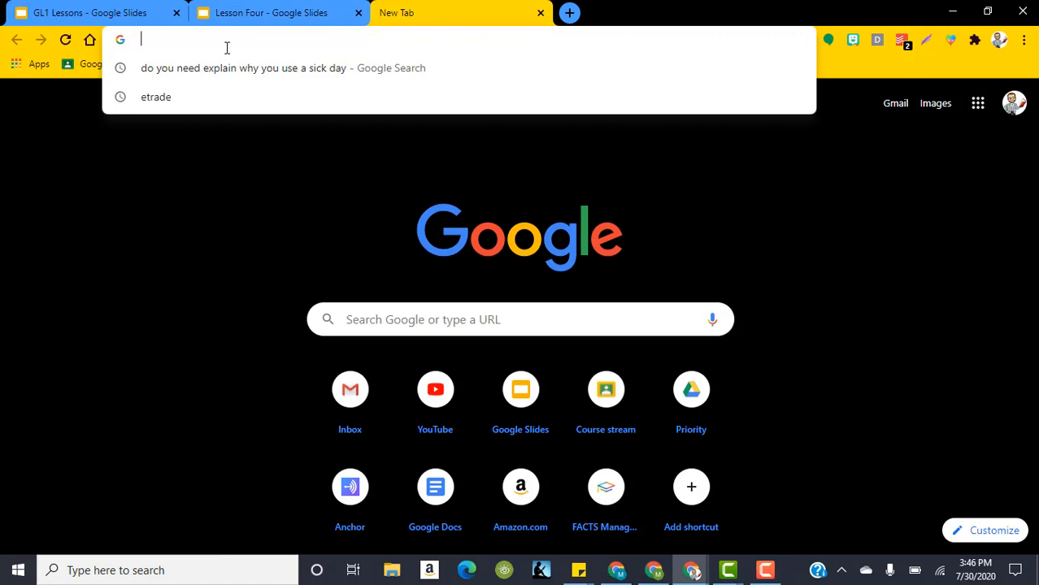
text(sites.)
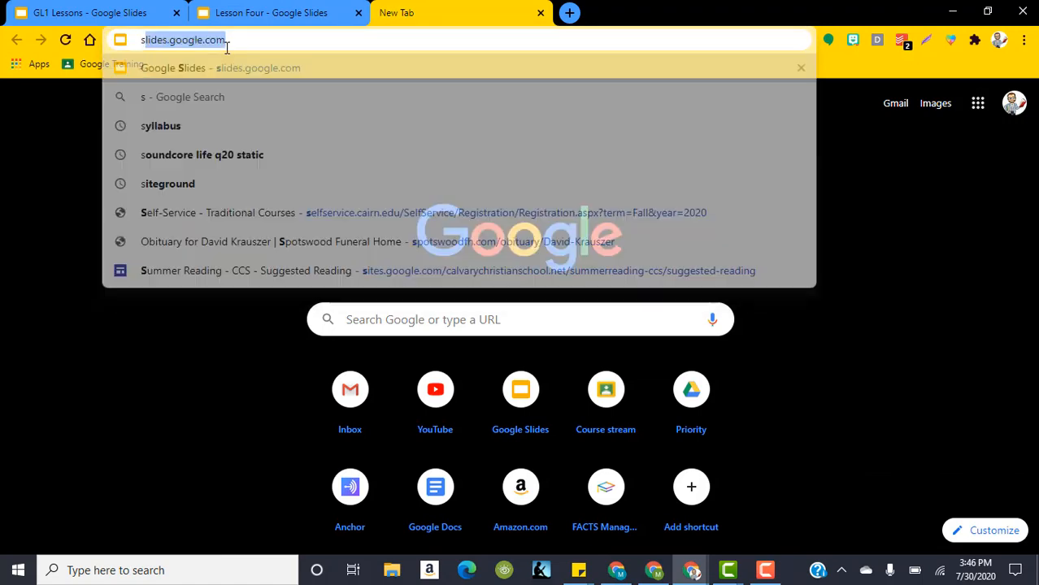
text(google.com)
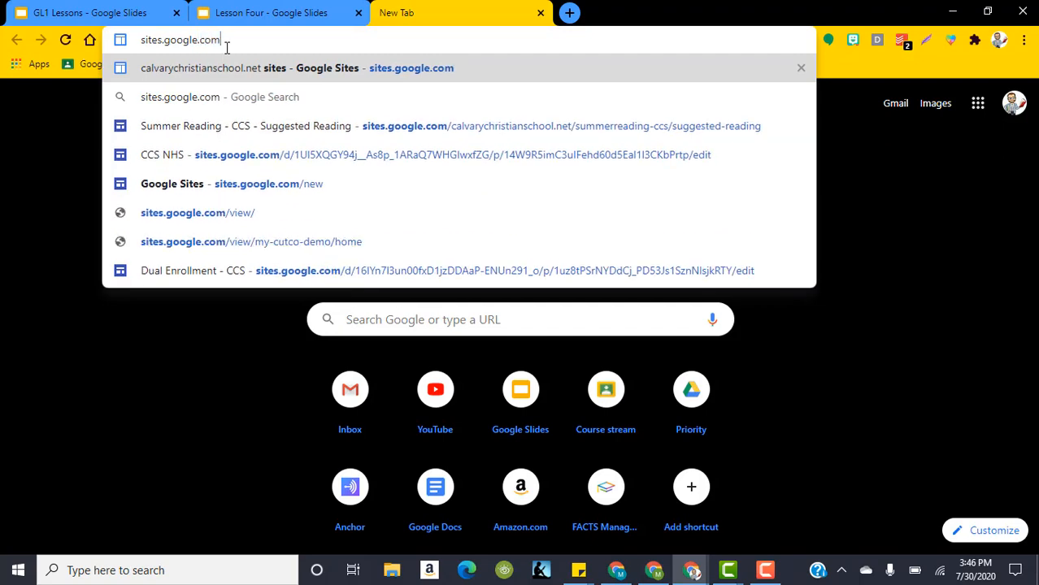
key(Return)
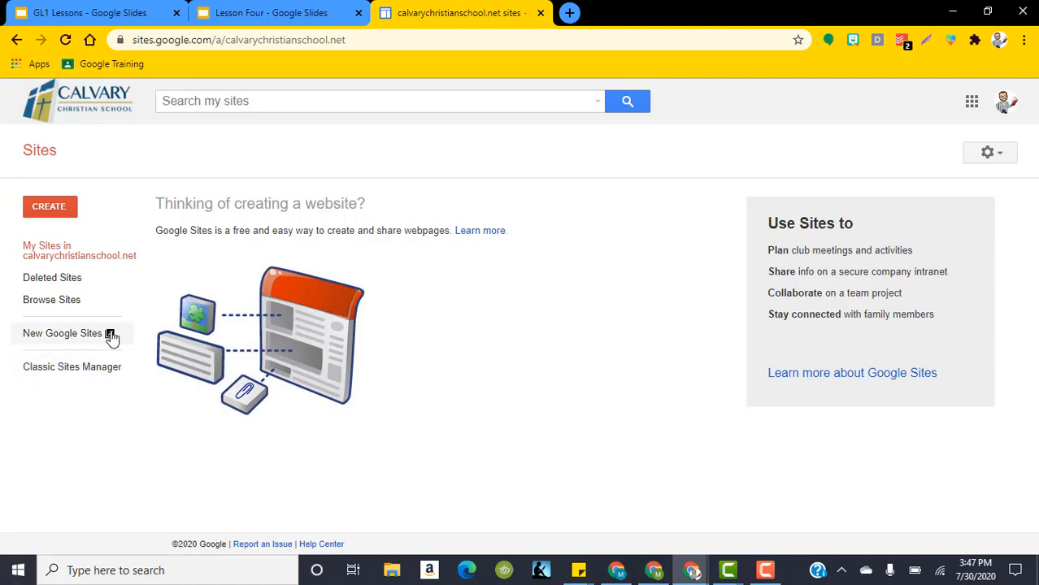
click(27, 336)
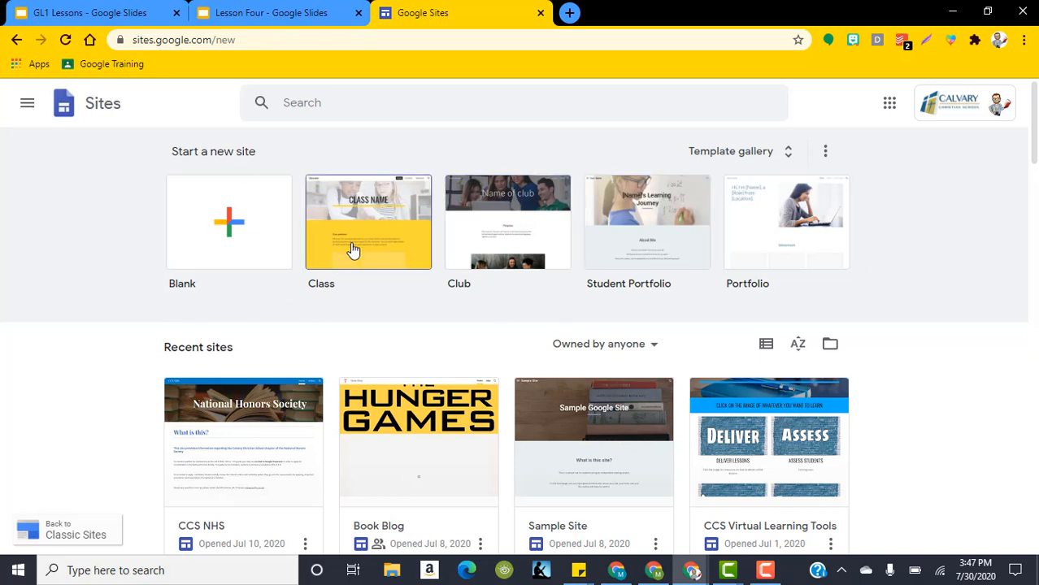
scroll(760, 312, down, 2)
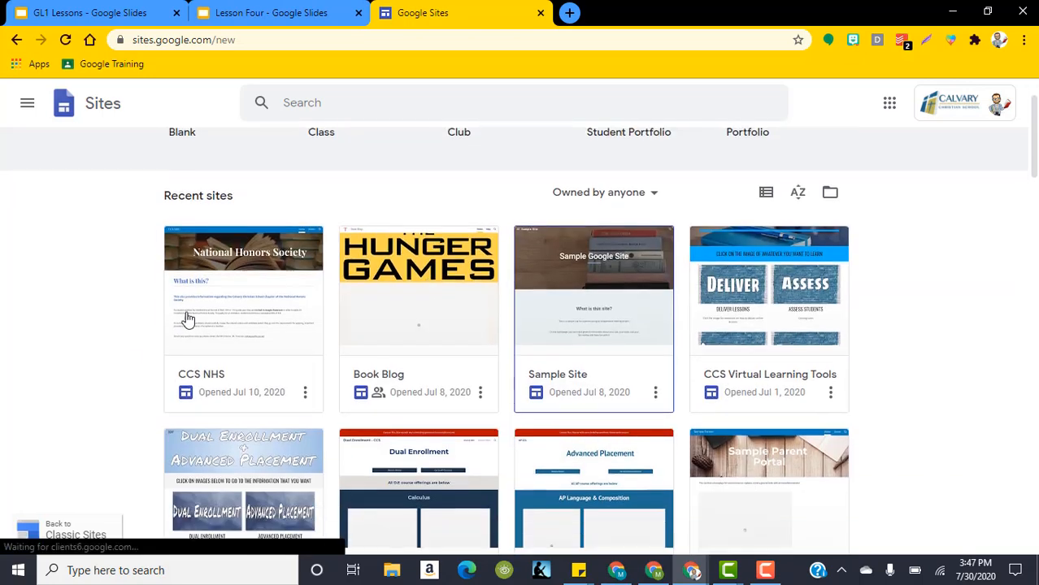
scroll(479, 343, up, 1)
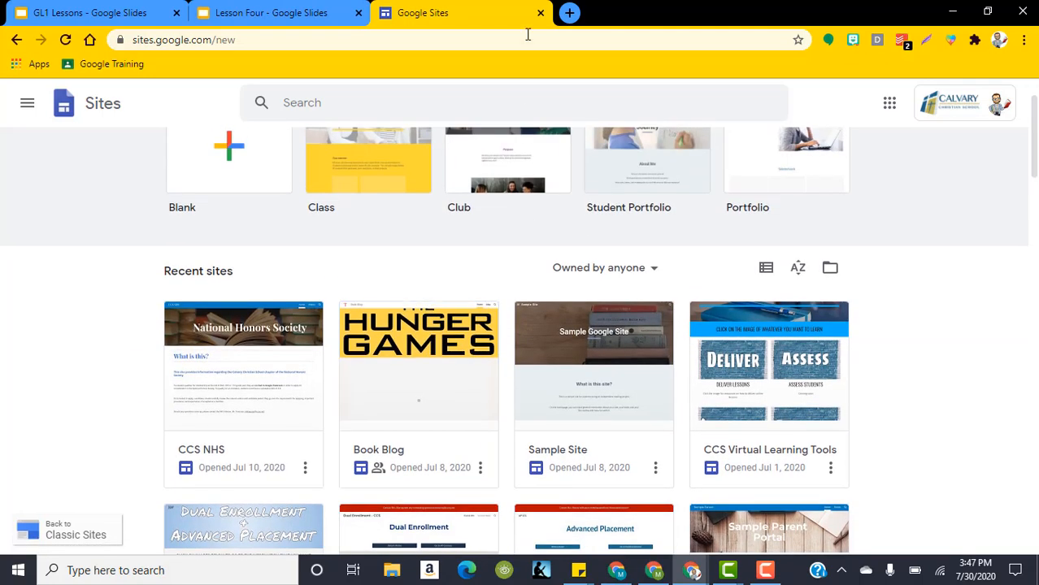
- Open the Google Slides home page in a new browser tab
click(570, 13)
click(982, 101)
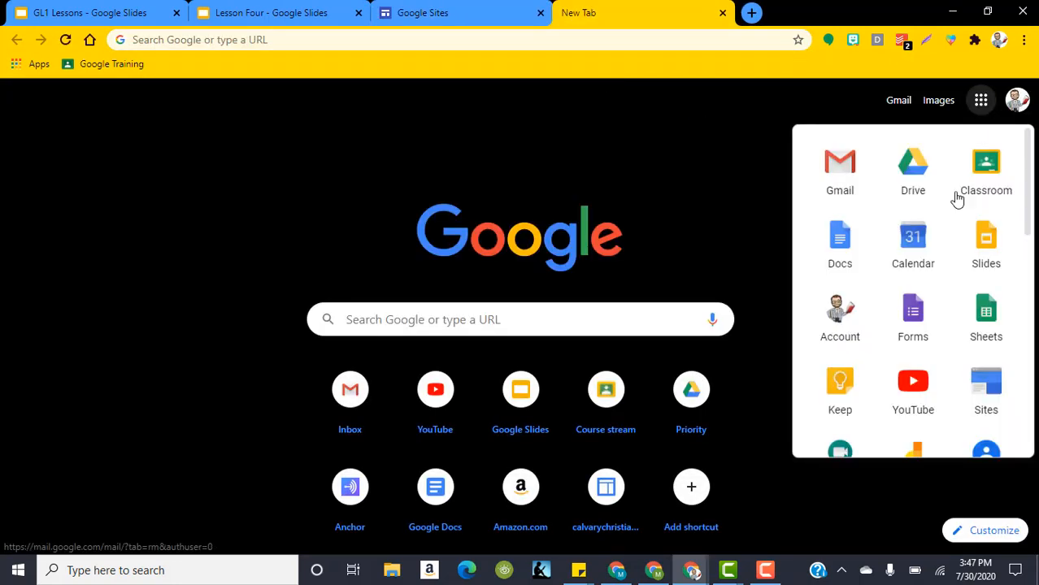
click(978, 244)
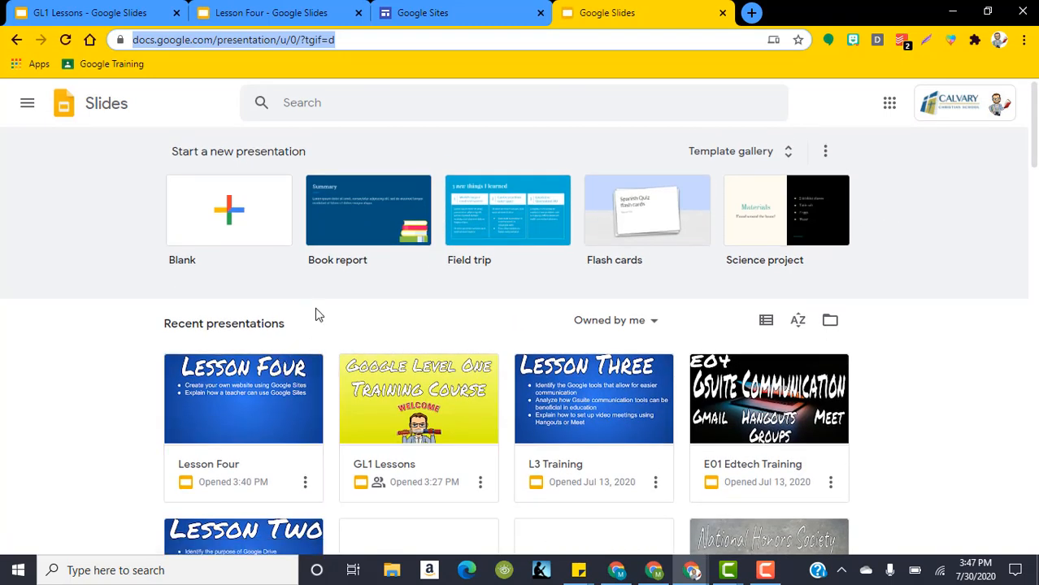
- Return to the Google Sites home page and create a new site from the Class template
click(455, 12)
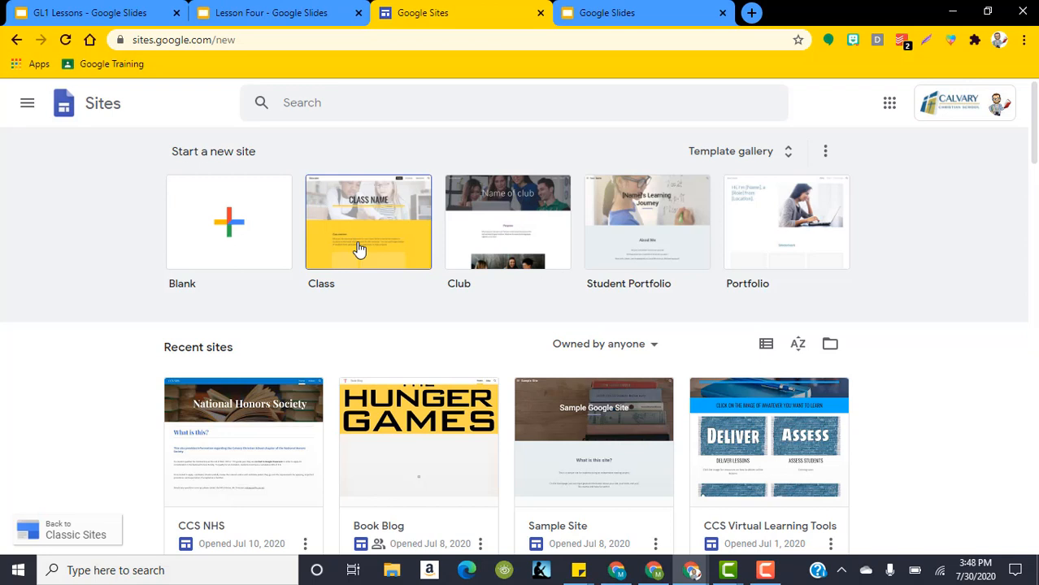
scroll(209, 355, down, 1)
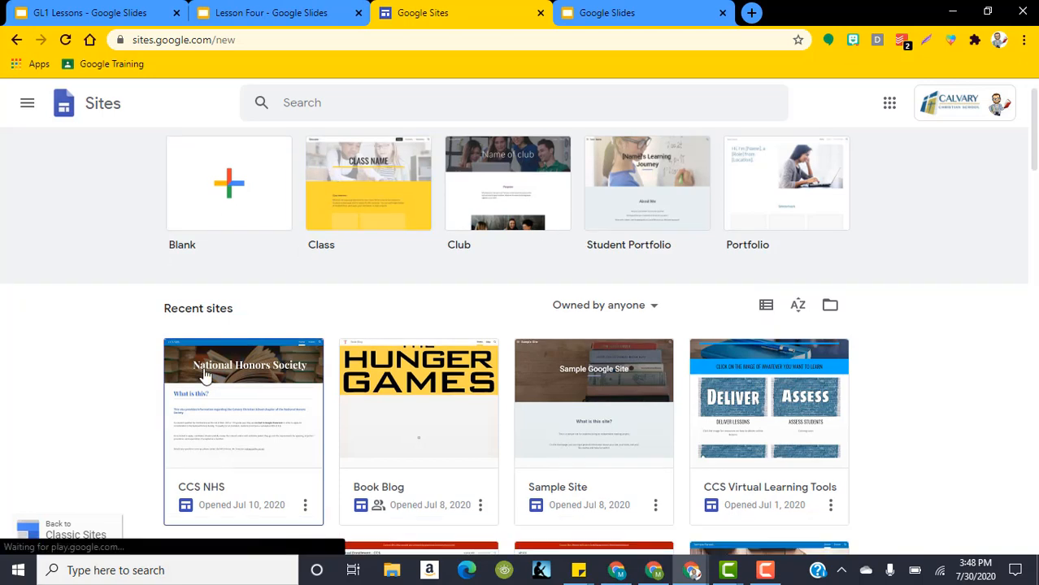
scroll(860, 248, up, 1)
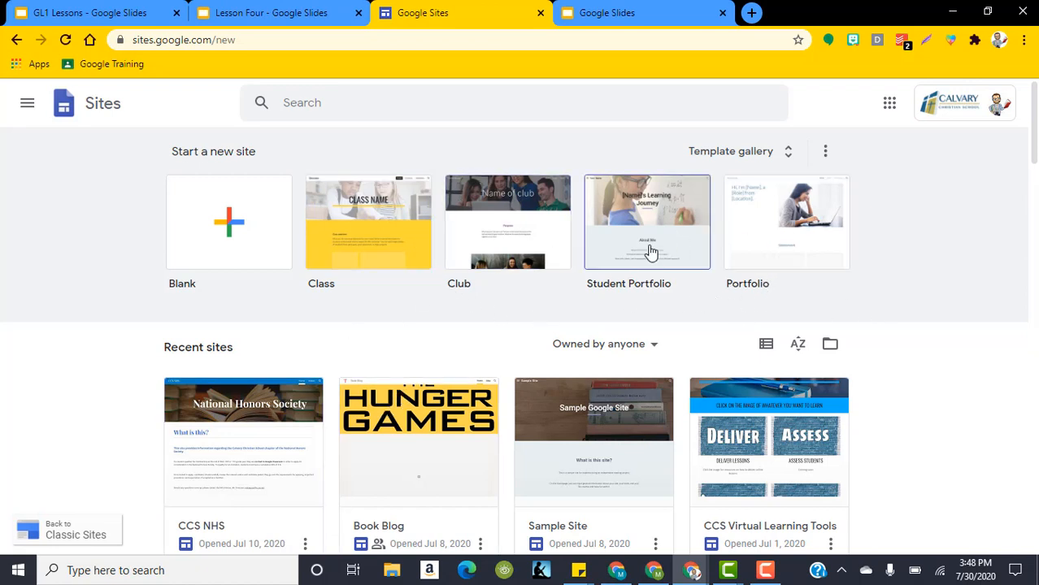
click(385, 229)
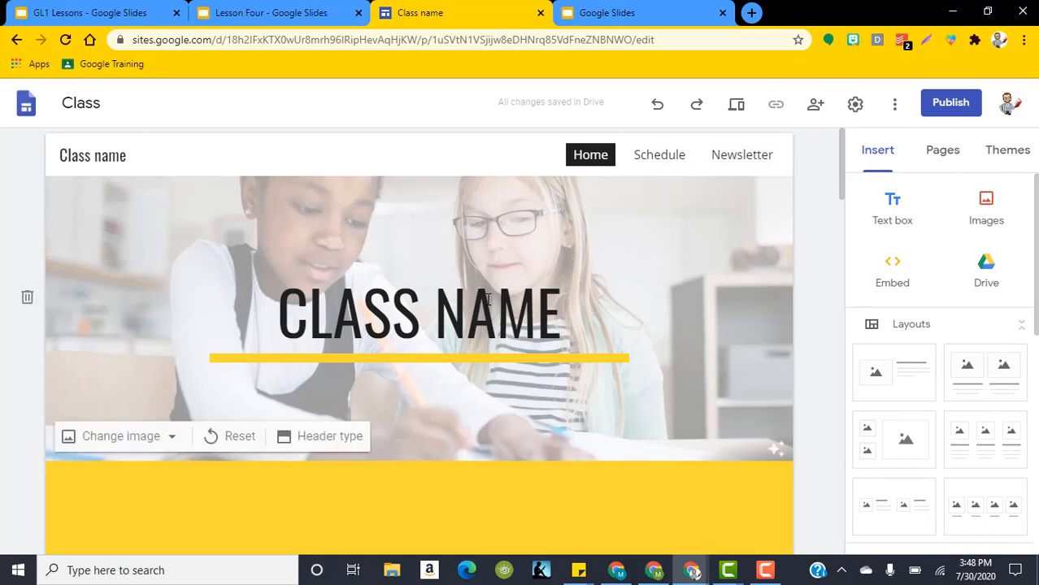
- Look through the Class template's home page, from the header and class overview to the class photo and About me section
scroll(379, 221, down, 1)
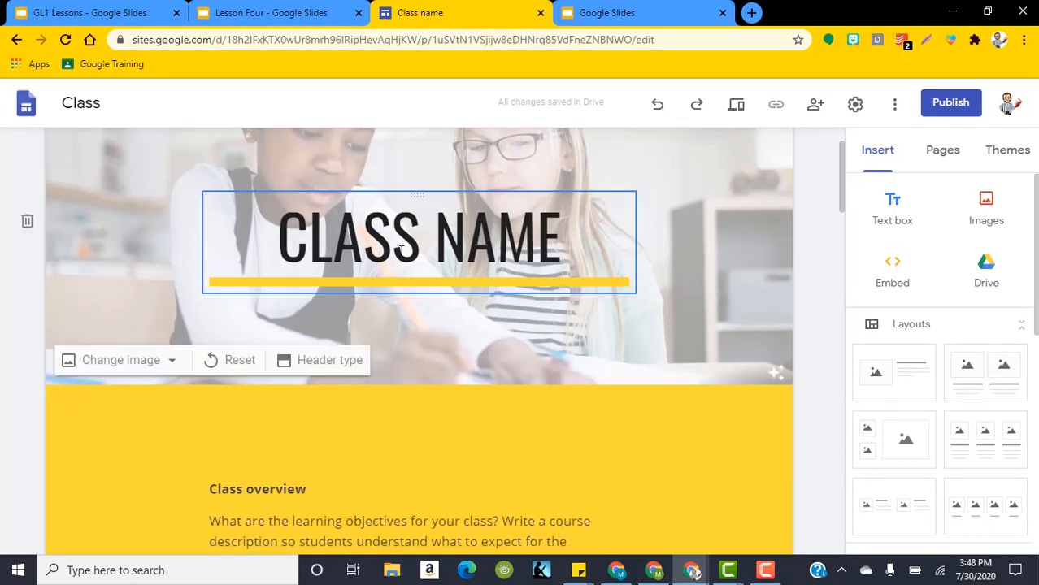
scroll(540, 248, up, 1)
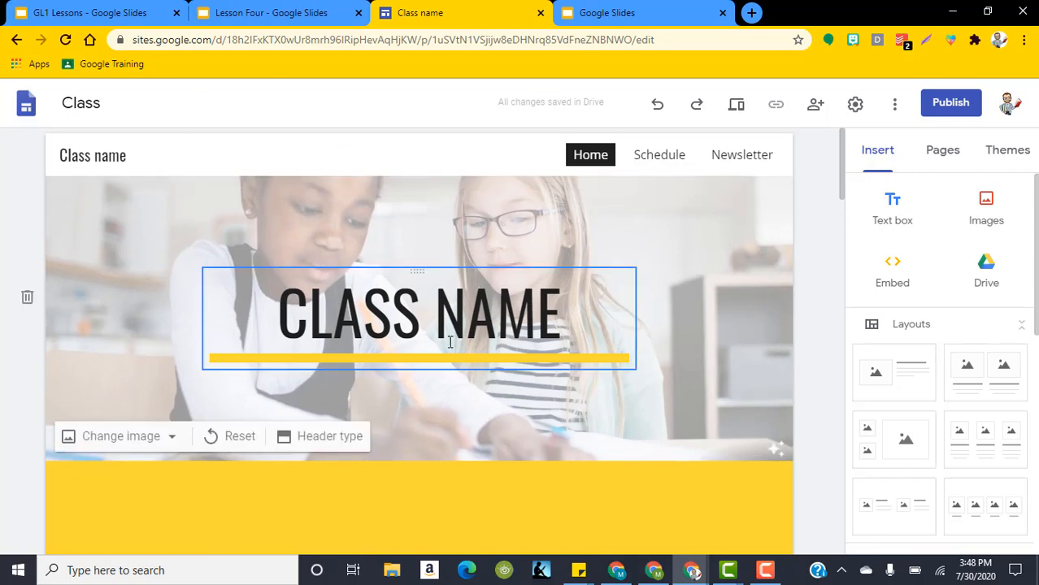
scroll(537, 399, down, 2)
scroll(351, 295, down, 1)
scroll(737, 337, down, 3)
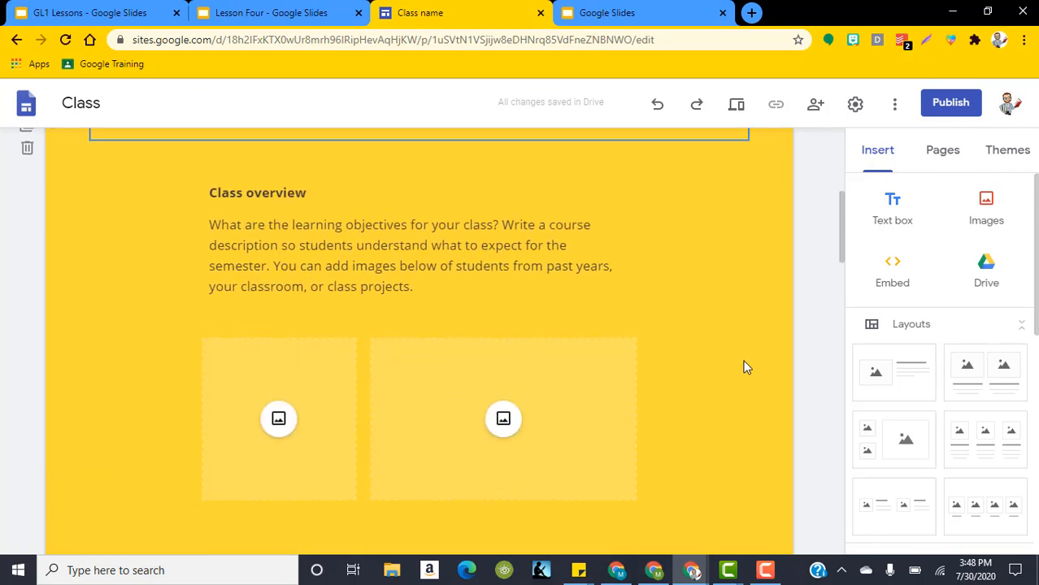
scroll(735, 358, down, 1)
drag(842, 259, 842, 254)
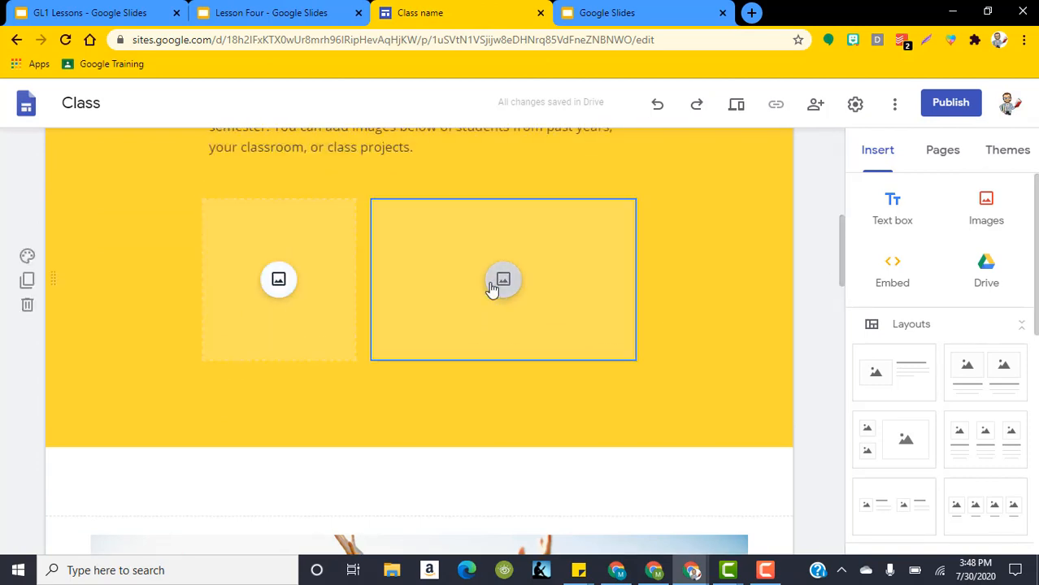
drag(846, 232, 819, 343)
click(336, 193)
click(336, 193)
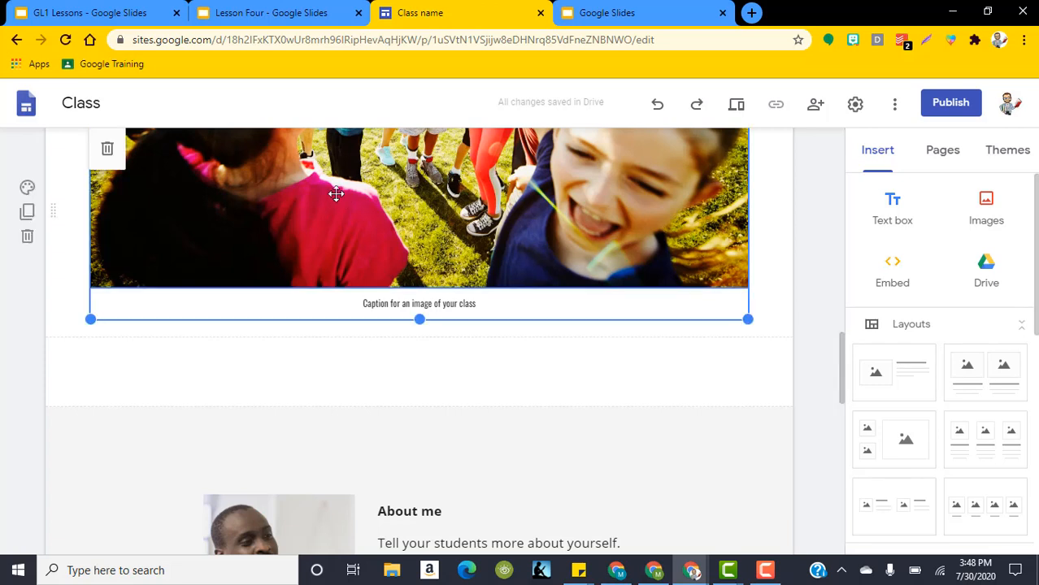
drag(846, 364, 844, 423)
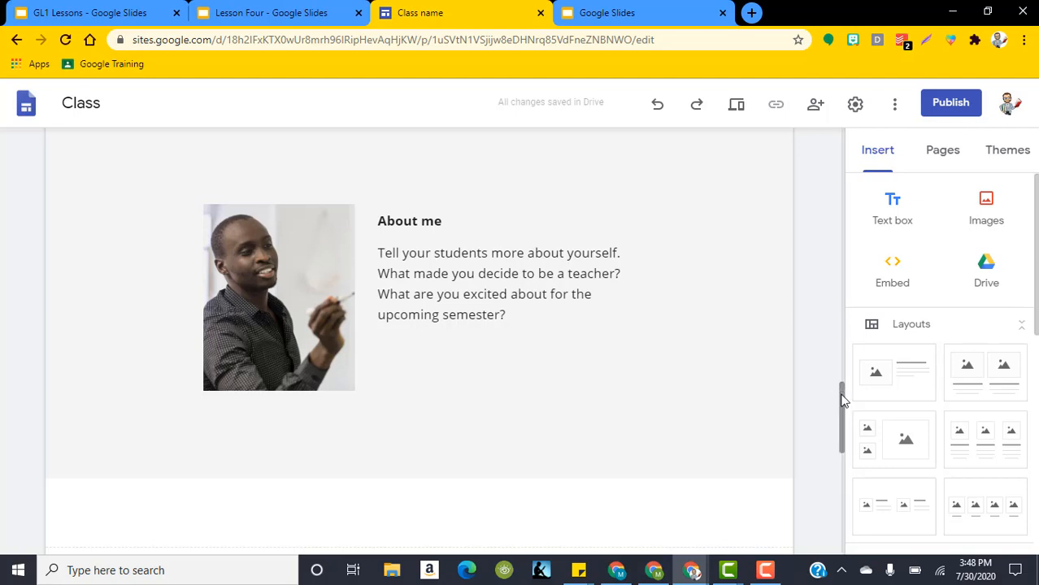
drag(842, 396, 846, 120)
- Replace the CLASS NAME title in the home page header with the teacher's surname
scroll(459, 270, down, 1)
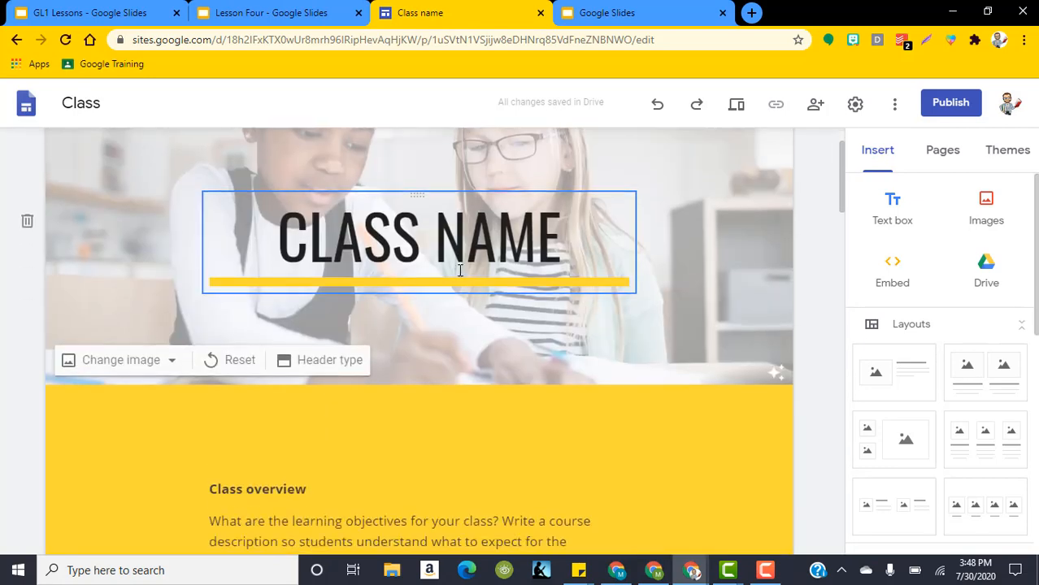
click(479, 254)
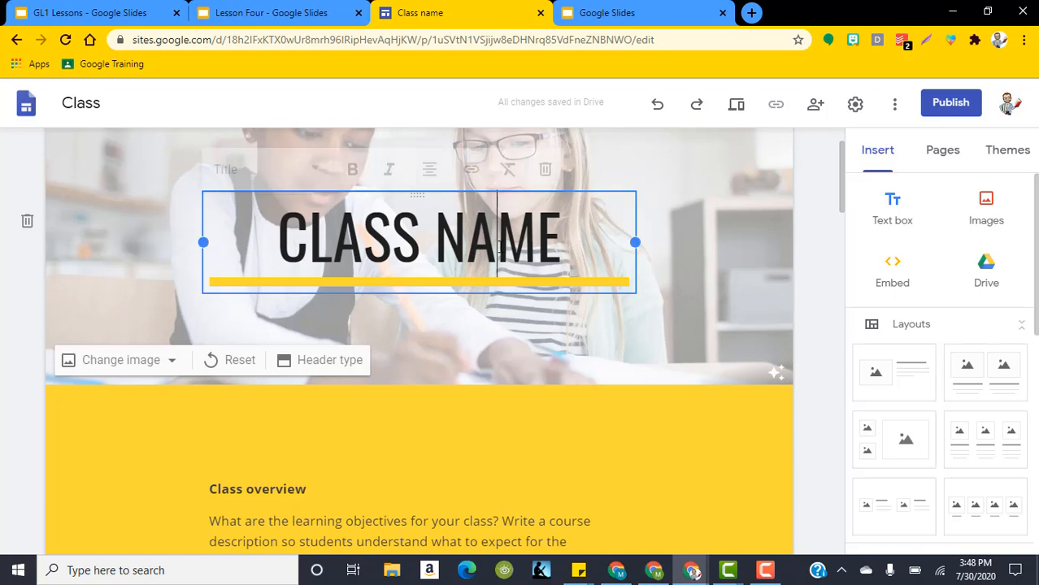
triple_click(499, 245)
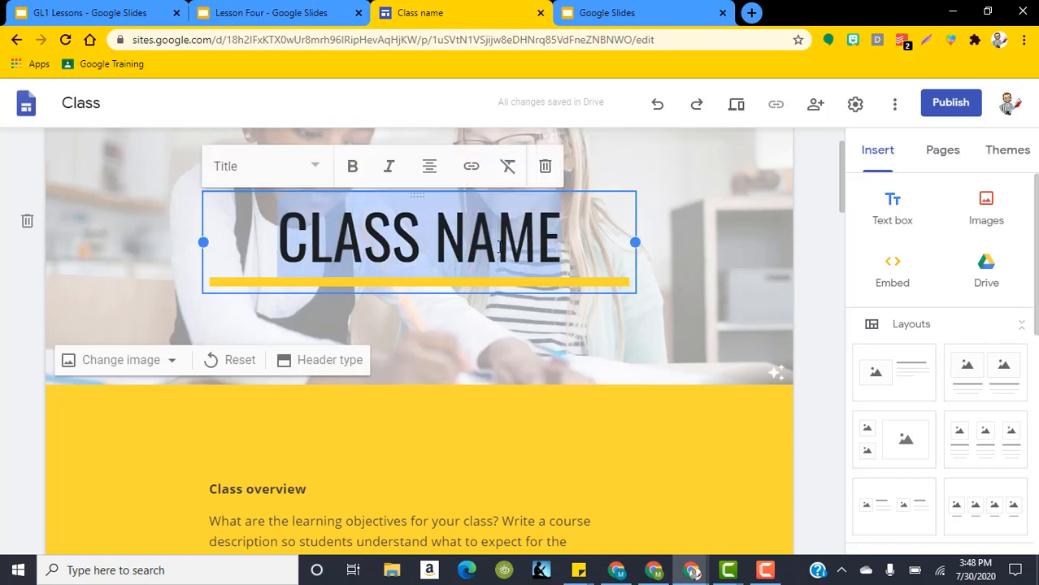
key(BackSpace)
text(KRAUSZER)
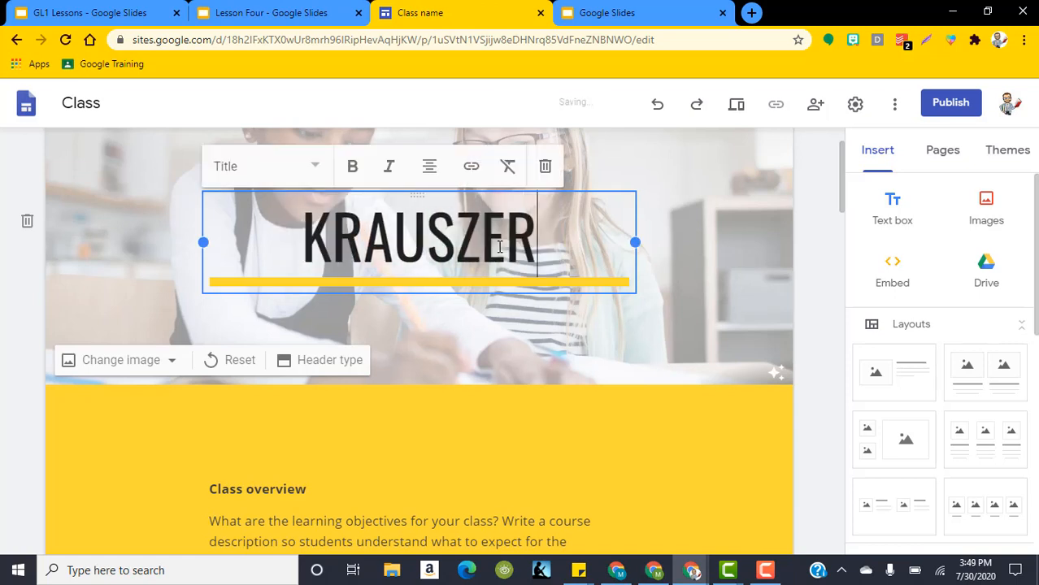
click(626, 291)
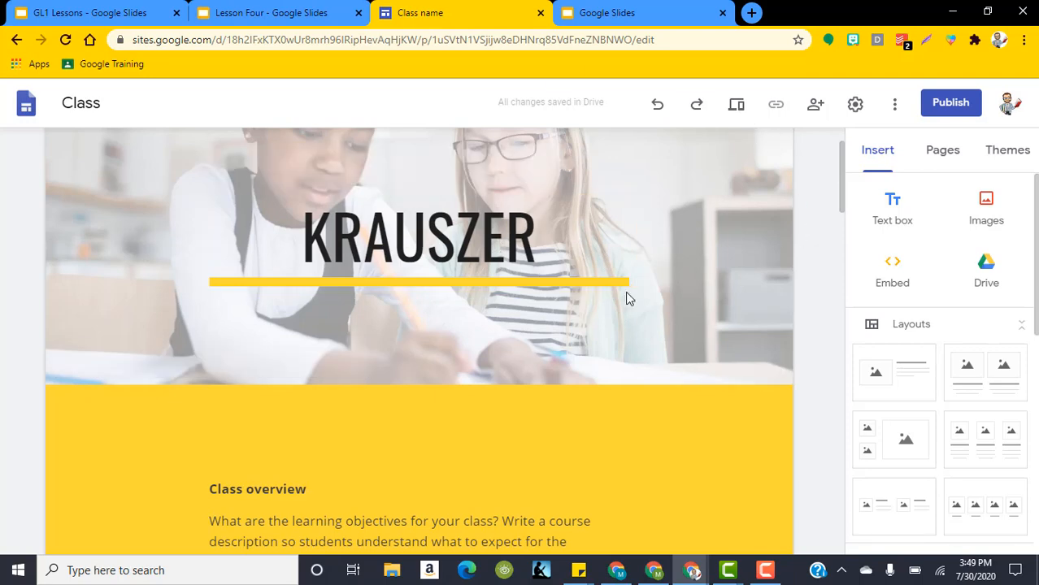
- Examine the home page's editable parts: the class overview text, image placeholders, class photo and caption, and About me section
scroll(457, 390, down, 1)
scroll(457, 396, down, 1)
click(377, 411)
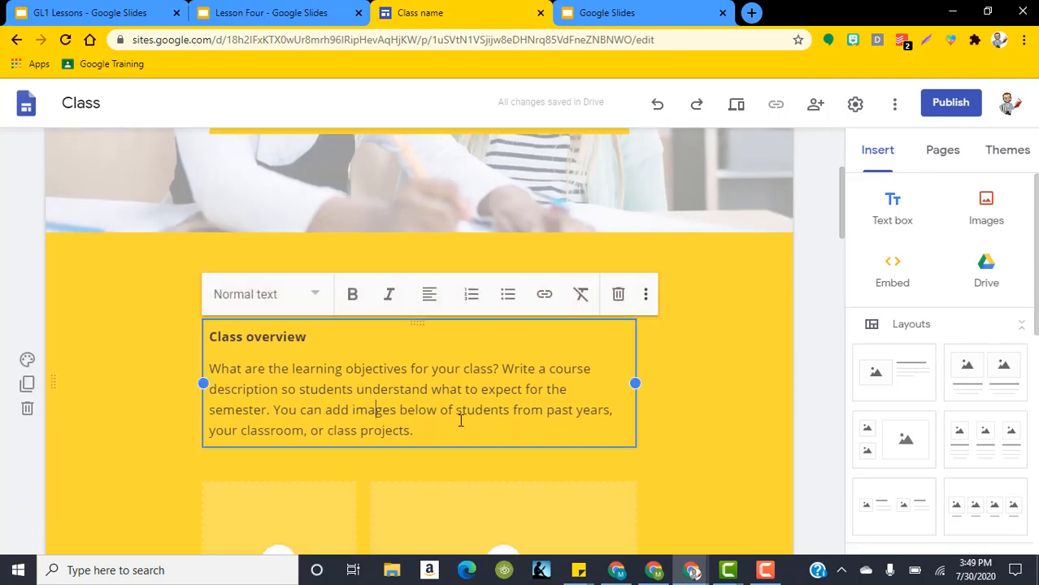
scroll(443, 374, down, 4)
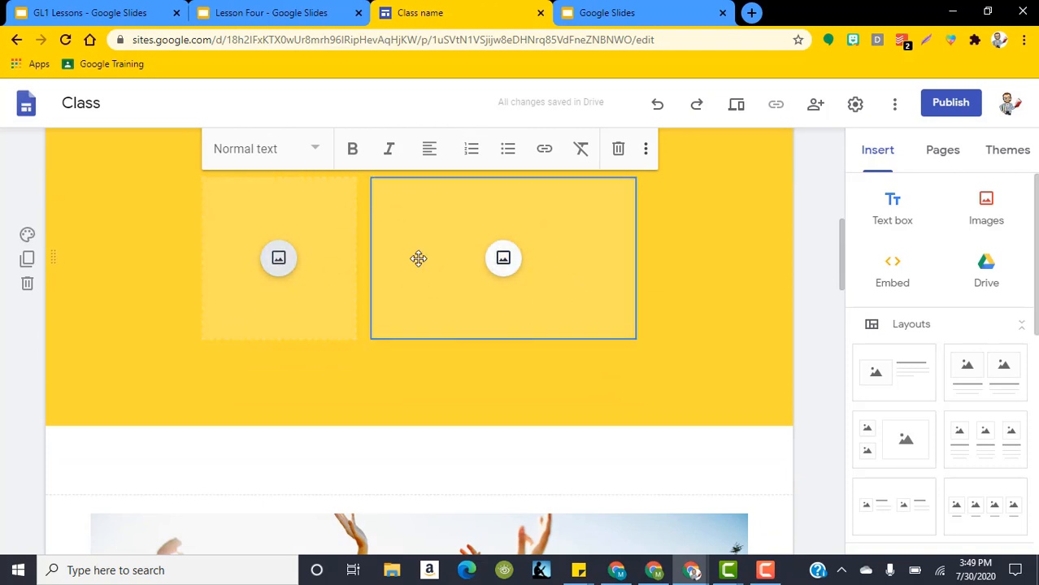
click(286, 271)
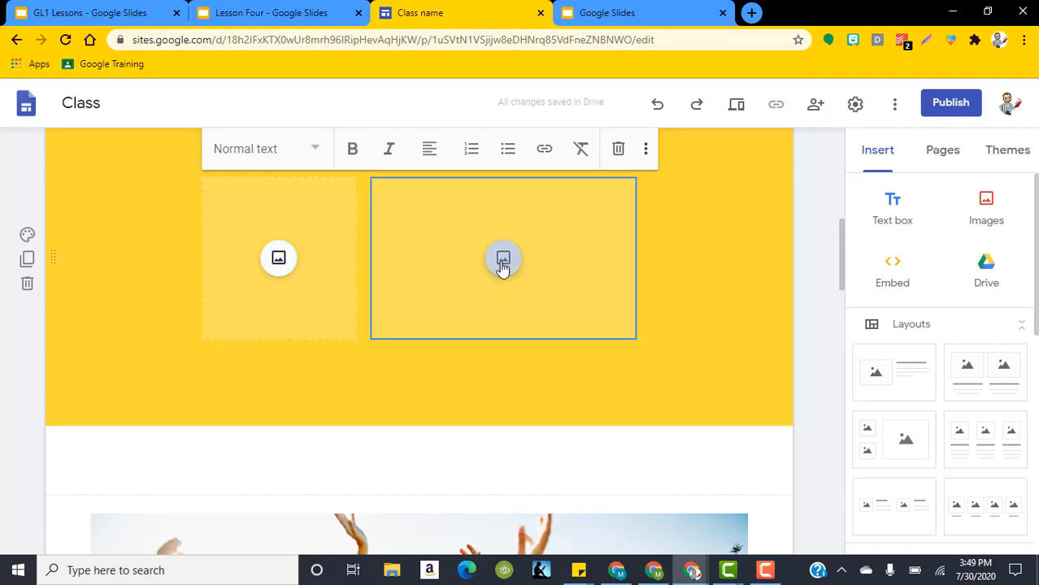
scroll(675, 325, down, 5)
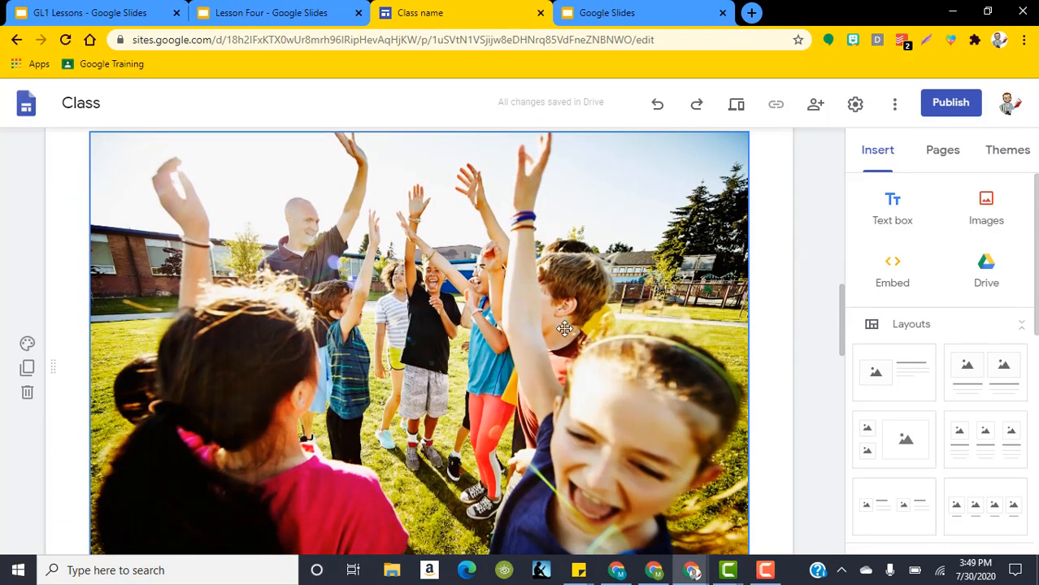
click(285, 302)
scroll(285, 303, down, 2)
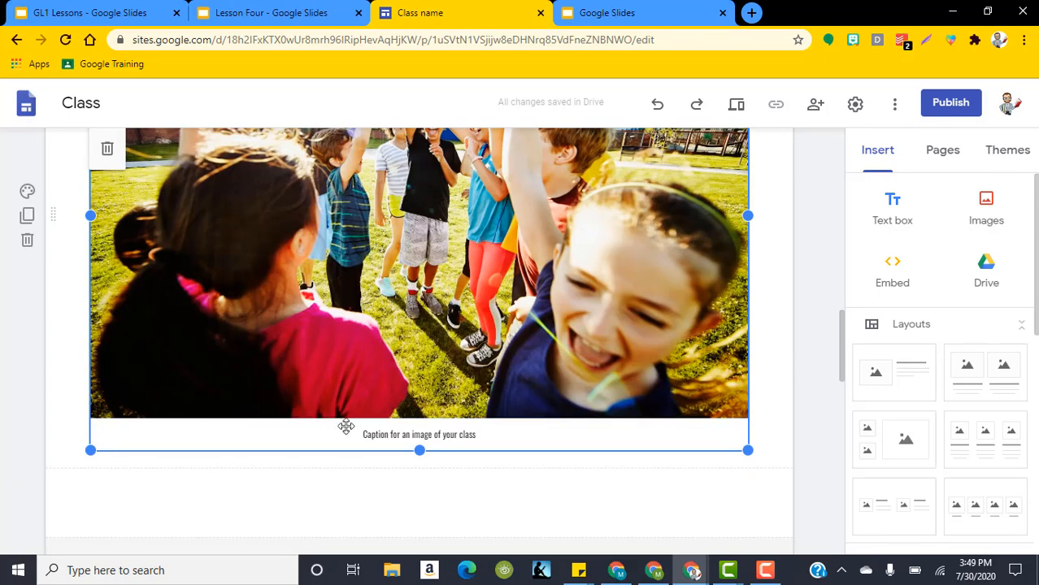
click(469, 437)
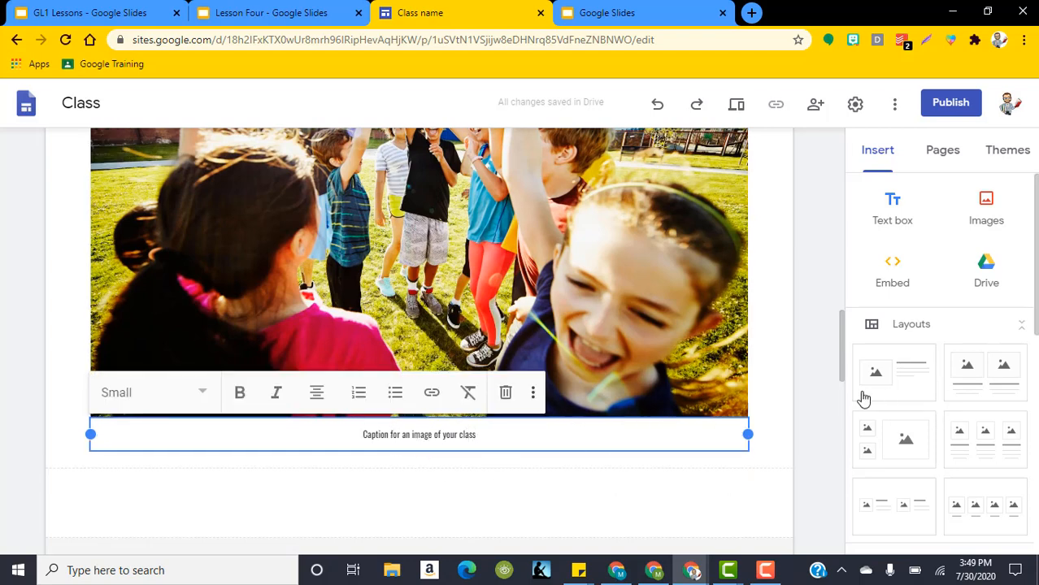
click(820, 400)
click(450, 435)
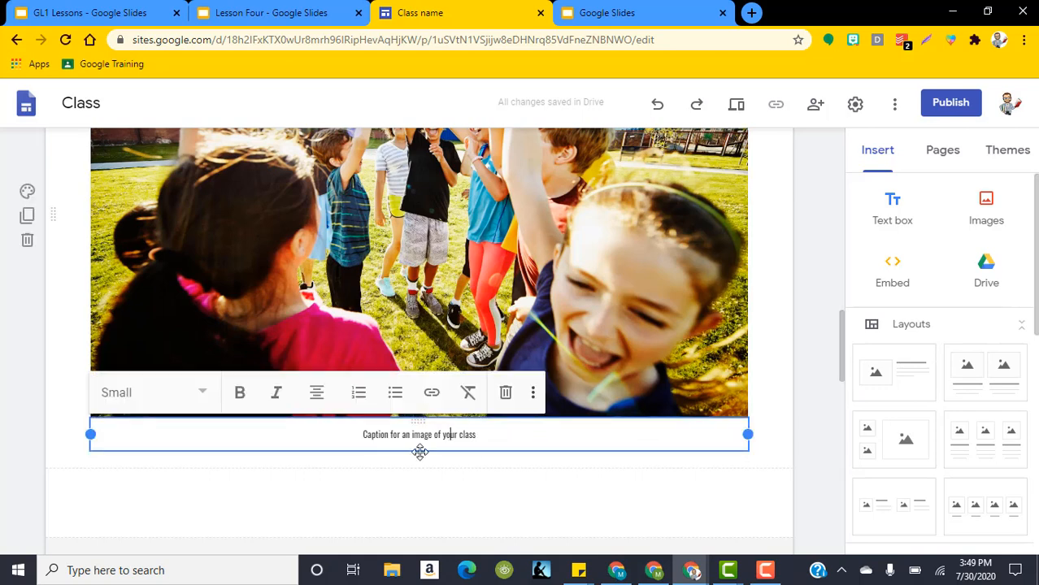
scroll(244, 325, down, 1)
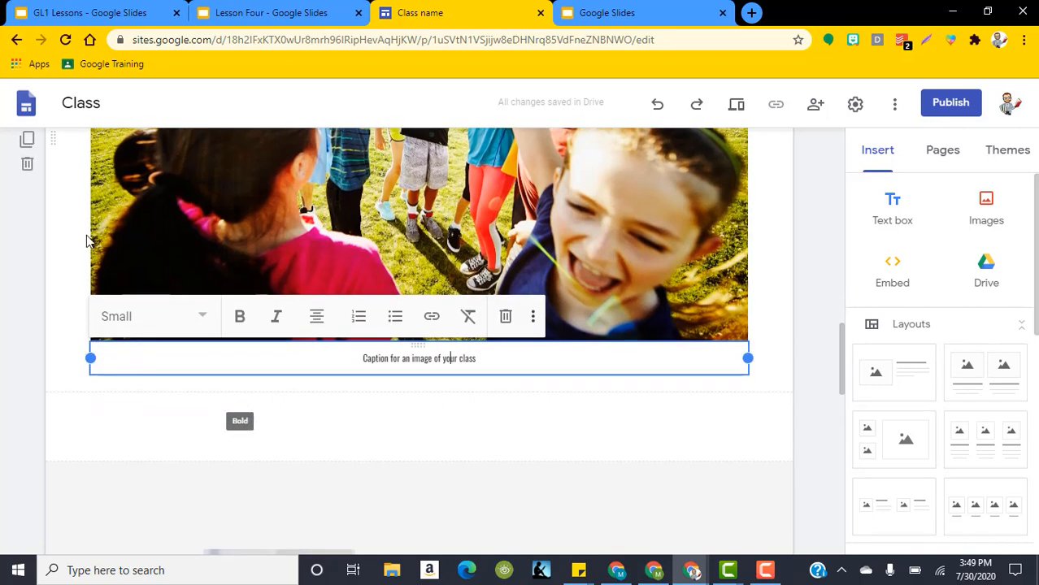
scroll(716, 404, down, 4)
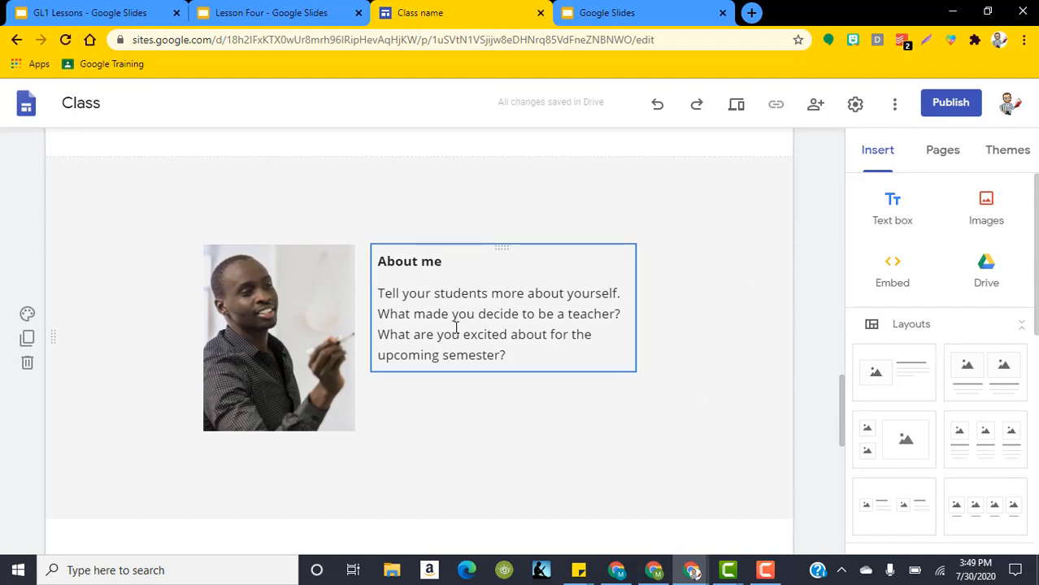
scroll(711, 329, up, 3)
drag(842, 370, 842, 163)
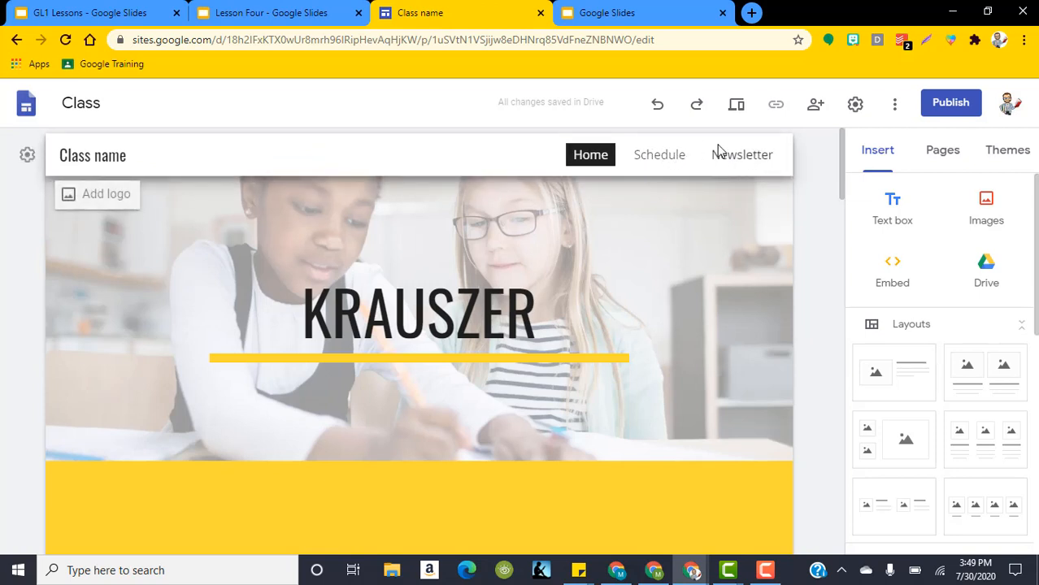
- Open the Schedule page and go to the calendar placeholder below its Calendar text
click(662, 157)
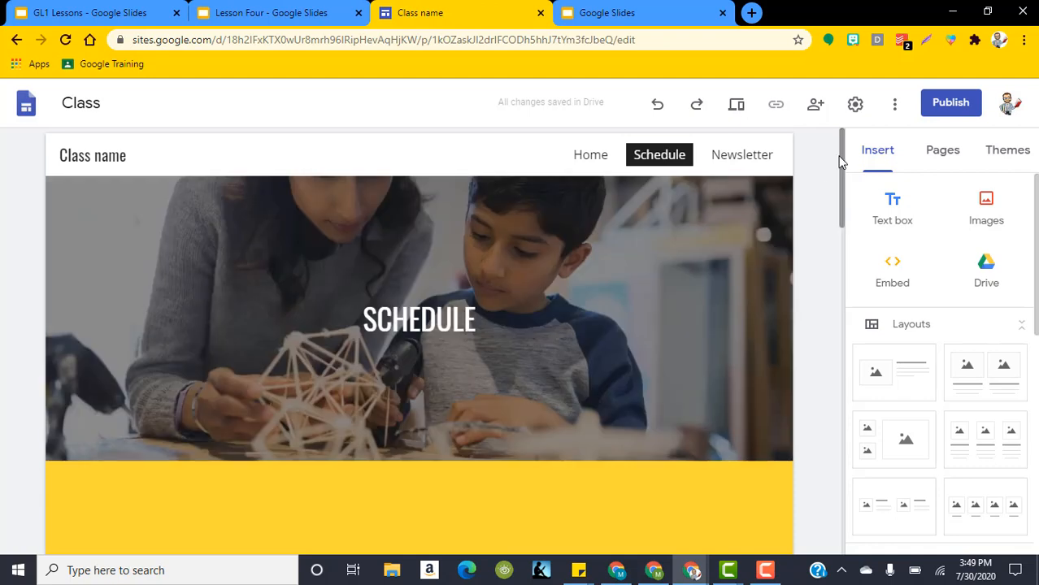
drag(842, 161, 841, 243)
scroll(332, 263, up, 1)
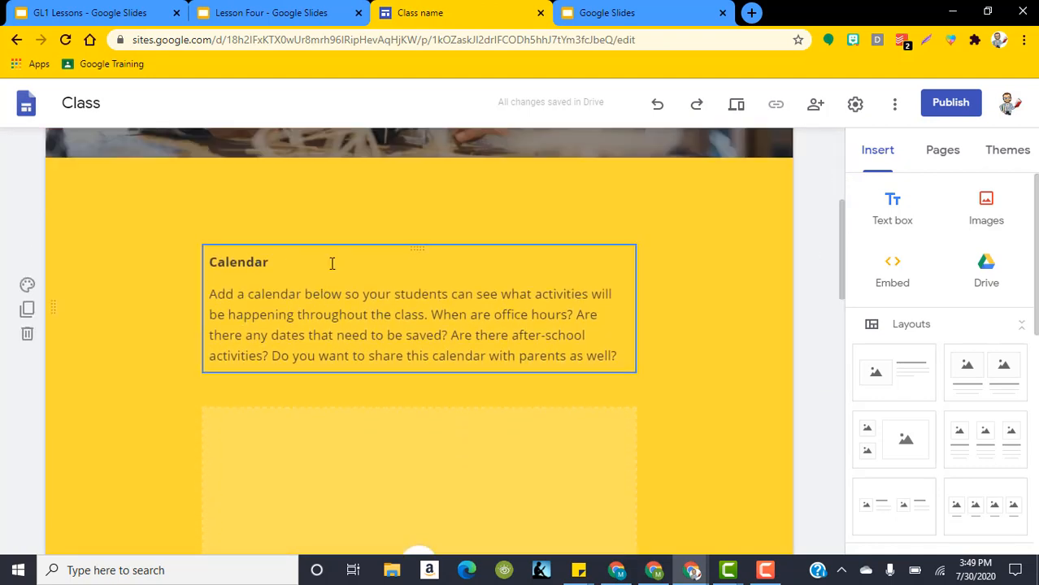
scroll(440, 255, down, 4)
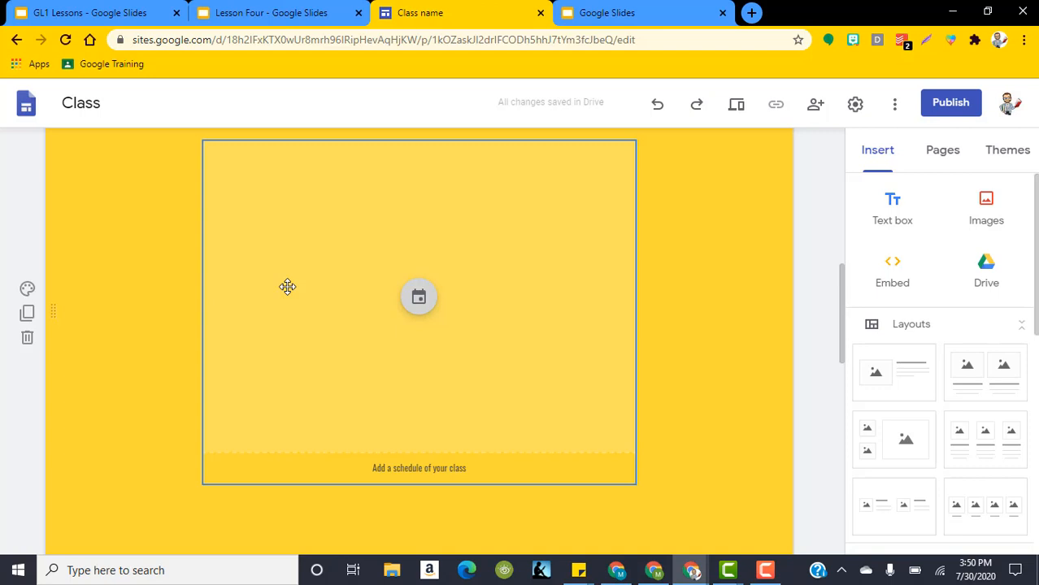
- Insert the "Holidays in United States" calendar into the Schedule page's calendar placeholder
click(435, 298)
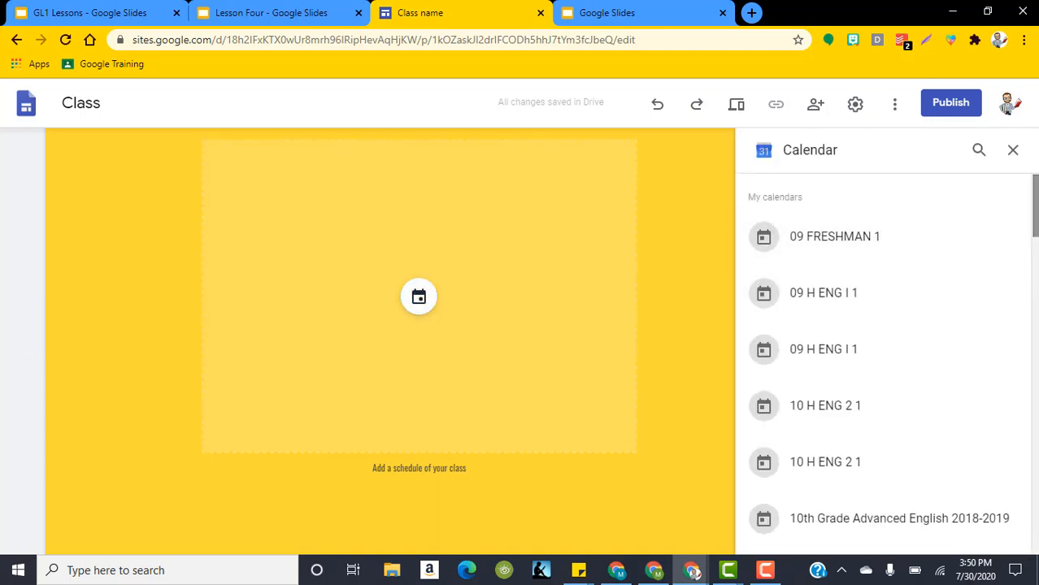
scroll(854, 341, down, 3)
scroll(852, 309, up, 3)
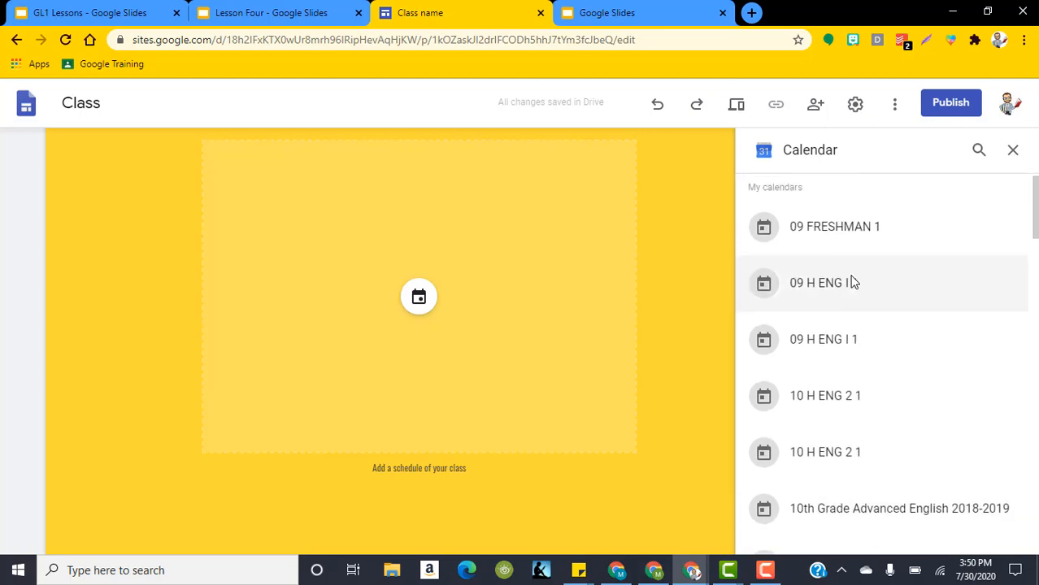
drag(1034, 199, 1035, 519)
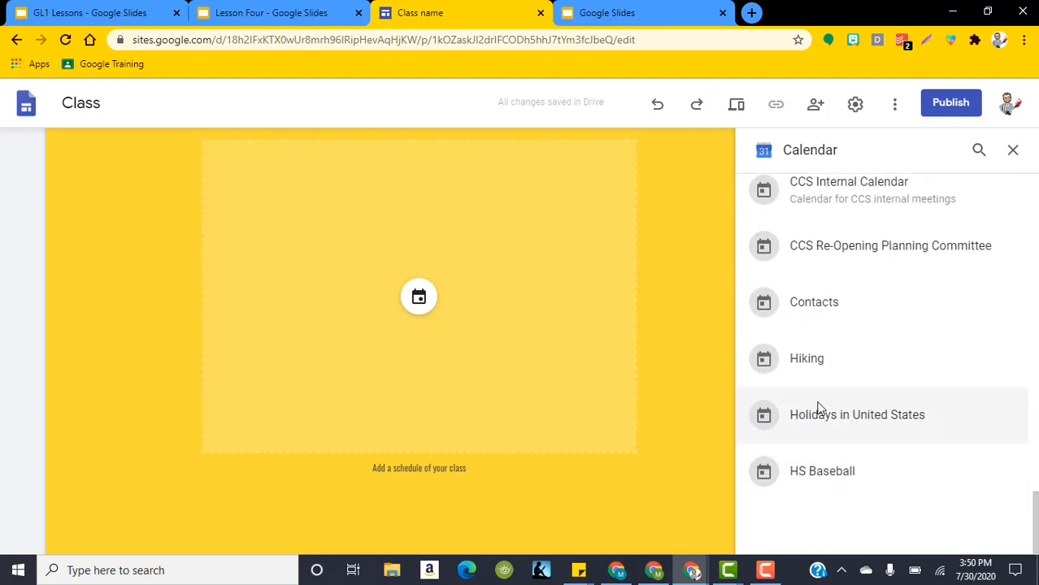
click(827, 416)
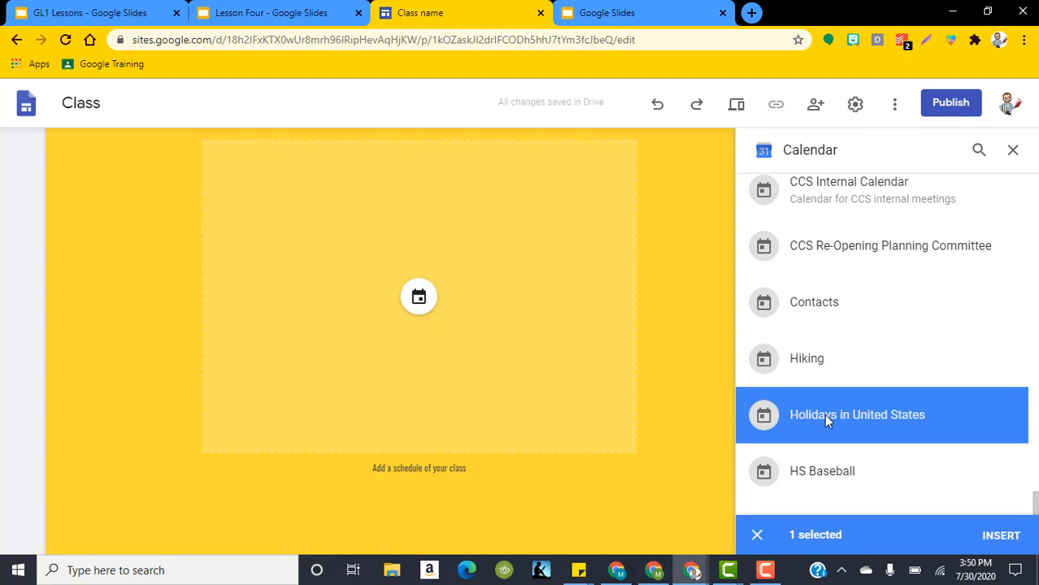
click(1001, 537)
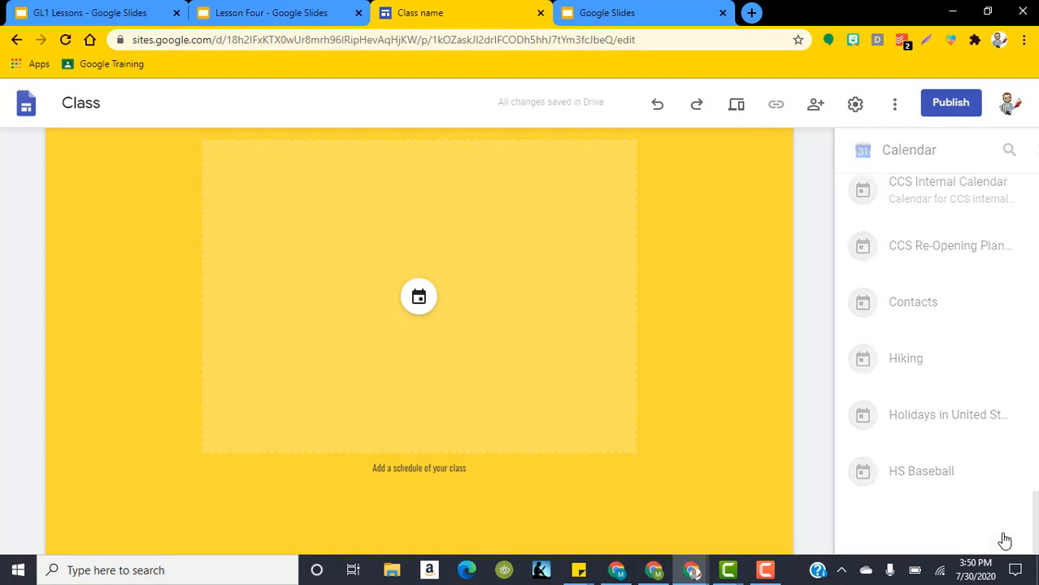
scroll(420, 309, up, 2)
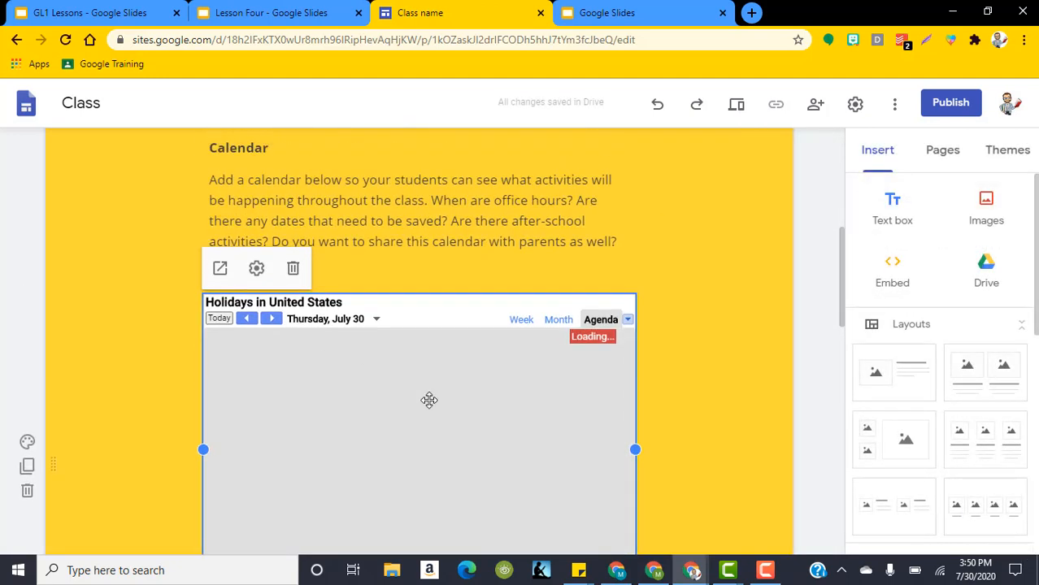
scroll(380, 408, down, 1)
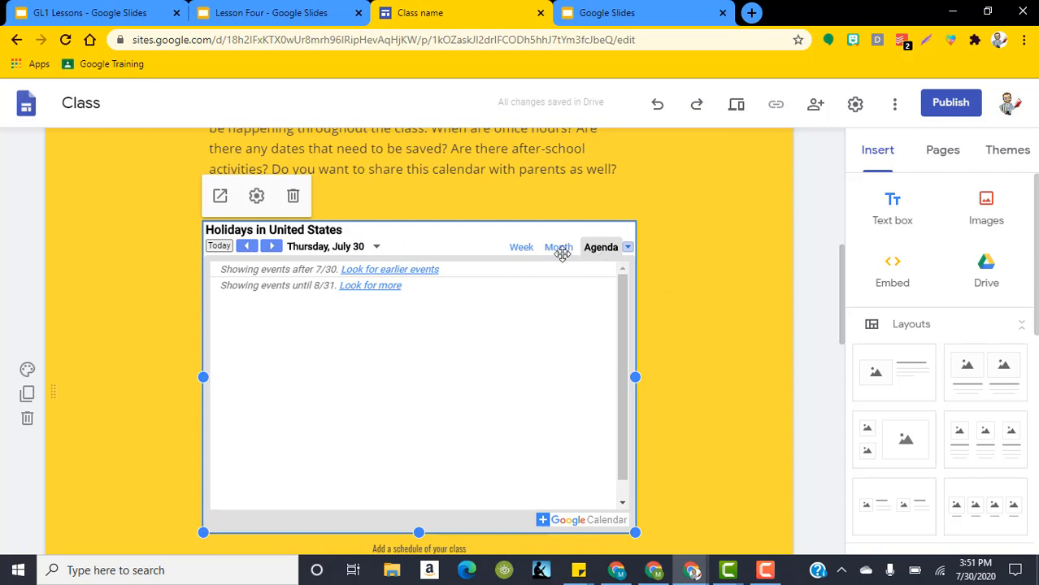
- Examine the Daily schedule text block below the calendar, including its heading, class times and subjects
scroll(492, 304, down, 3)
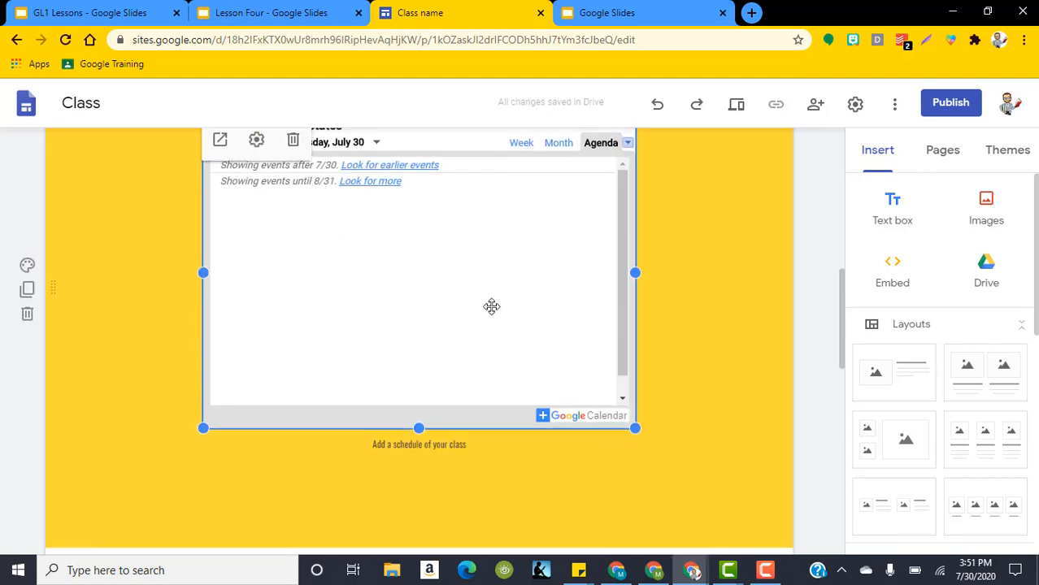
scroll(479, 403, down, 3)
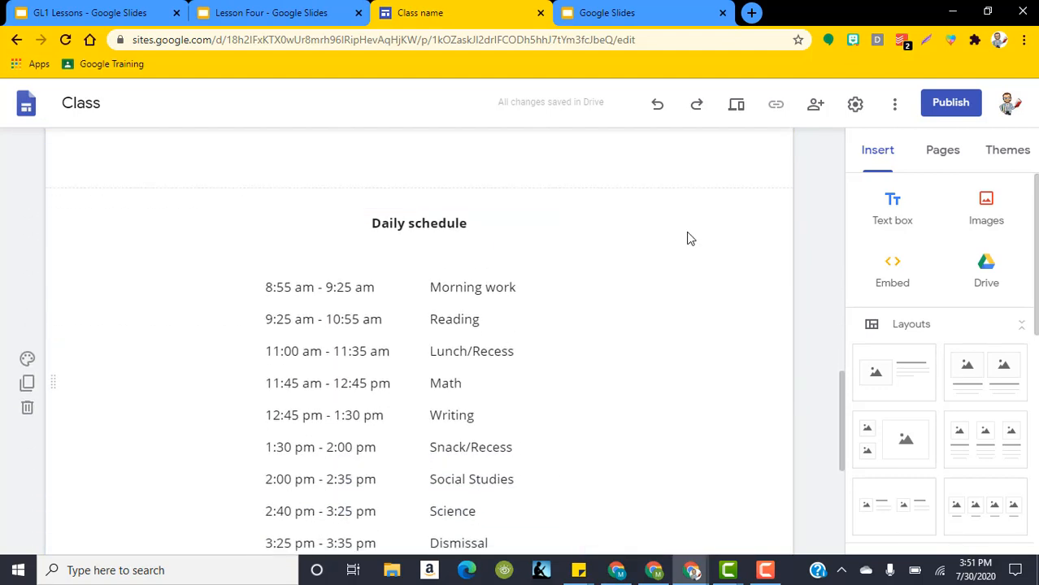
scroll(742, 259, up, 3)
scroll(672, 248, down, 4)
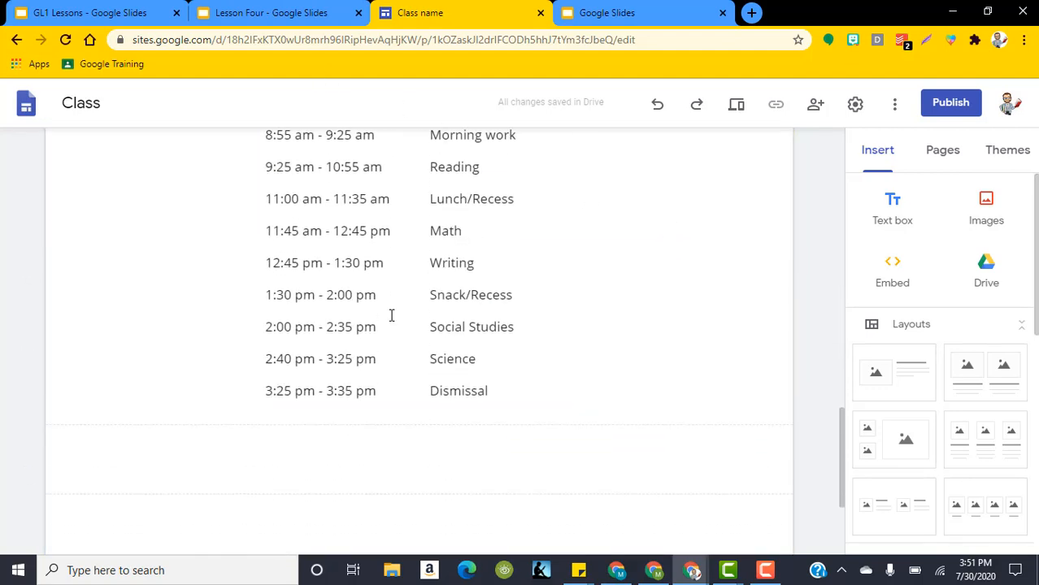
scroll(299, 215, up, 1)
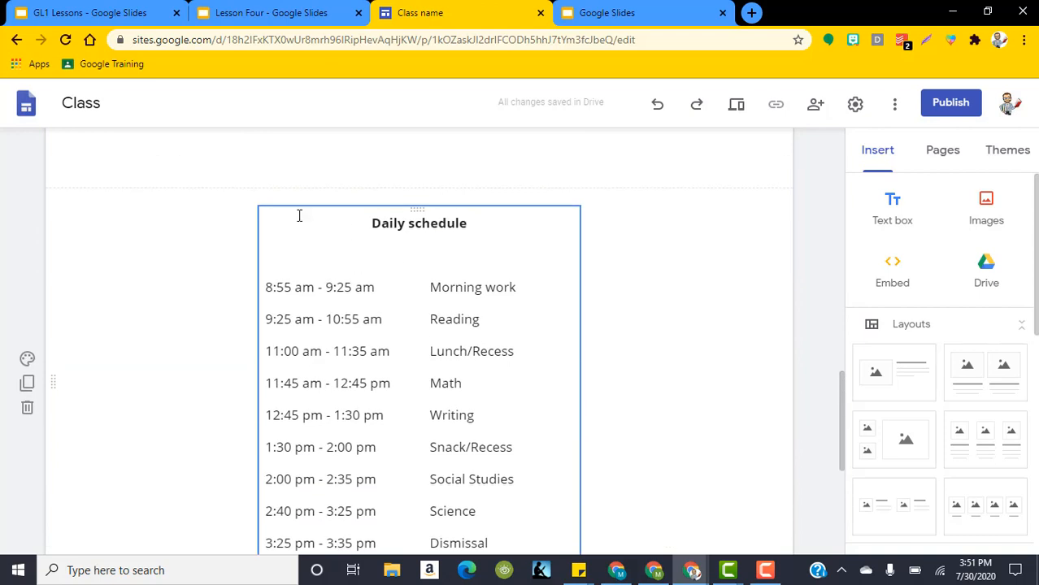
click(461, 225)
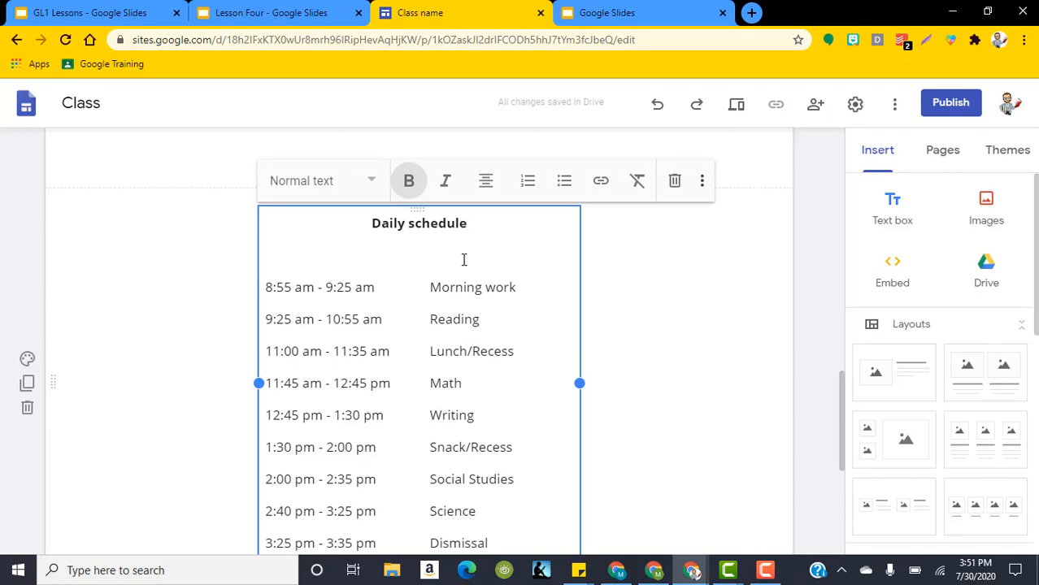
scroll(414, 325, down, 1)
scroll(488, 325, up, 3)
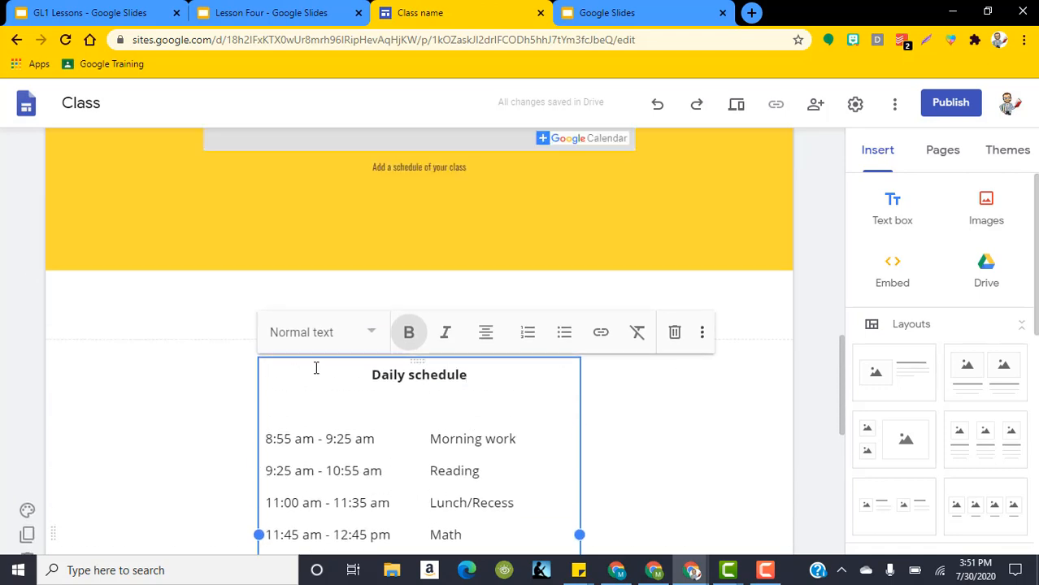
scroll(350, 382, down, 1)
scroll(387, 409, down, 1)
scroll(470, 341, down, 1)
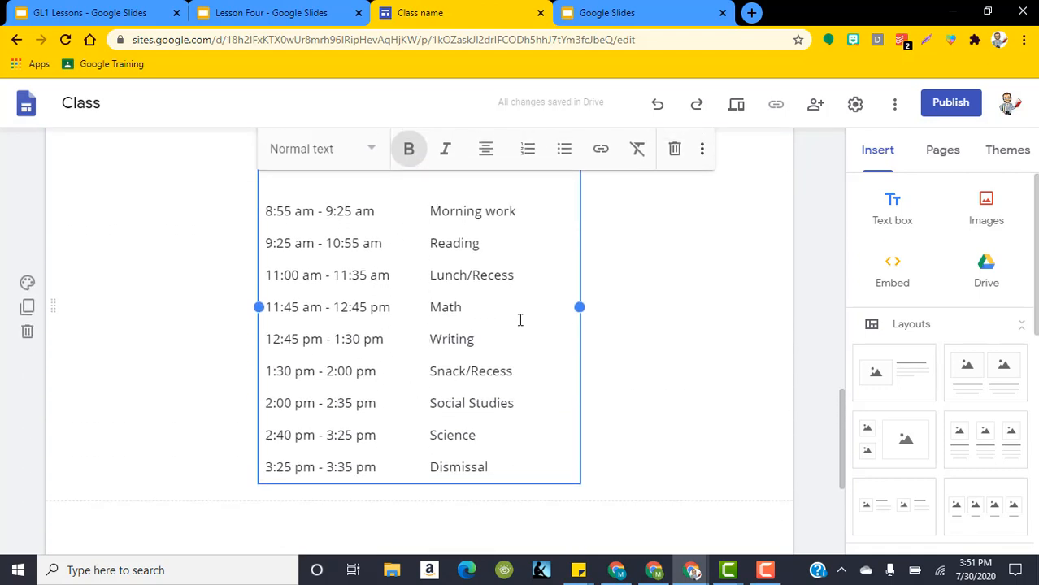
scroll(424, 309, up, 1)
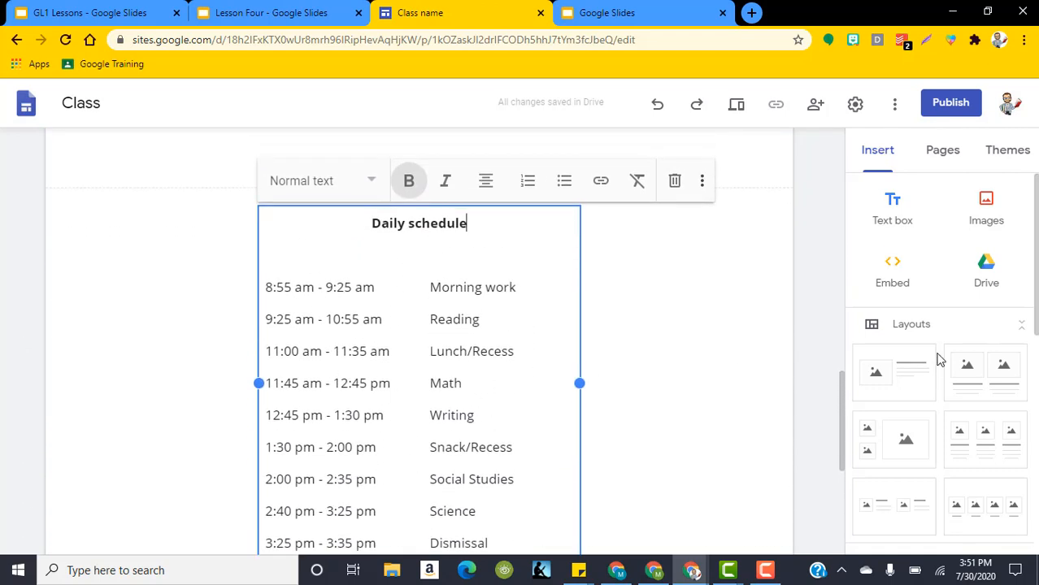
click(815, 259)
- Review the whole Schedule page, from the embedded calendar and the editable class times back up to the header
scroll(687, 364, down, 7)
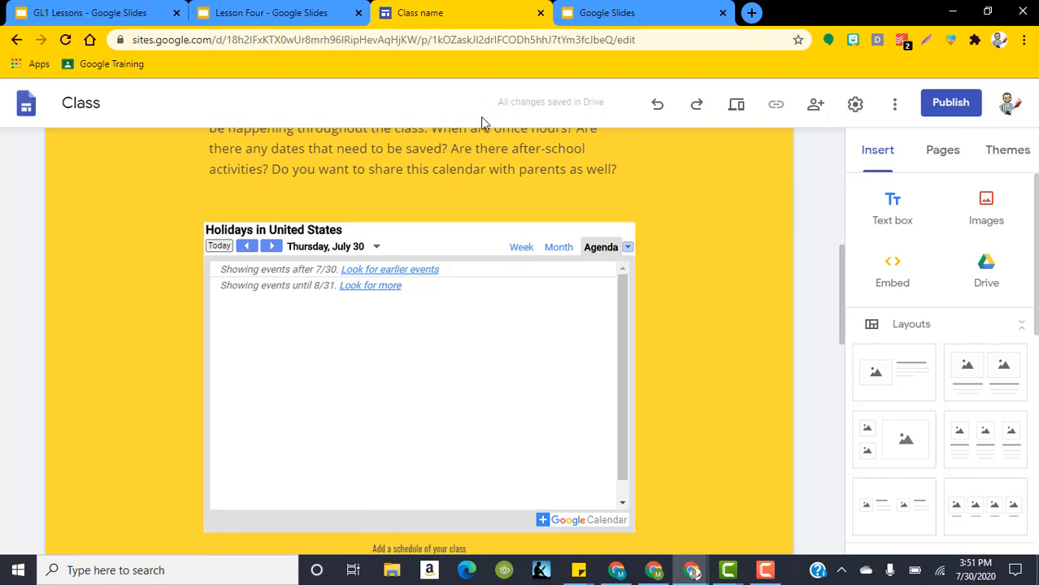
scroll(481, 116, up, 1)
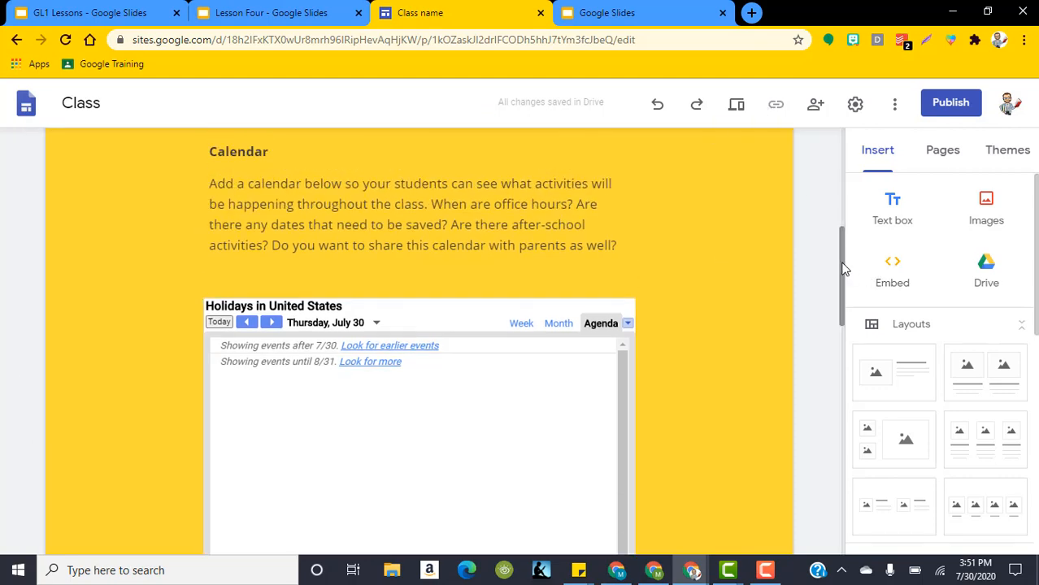
drag(843, 270, 795, 442)
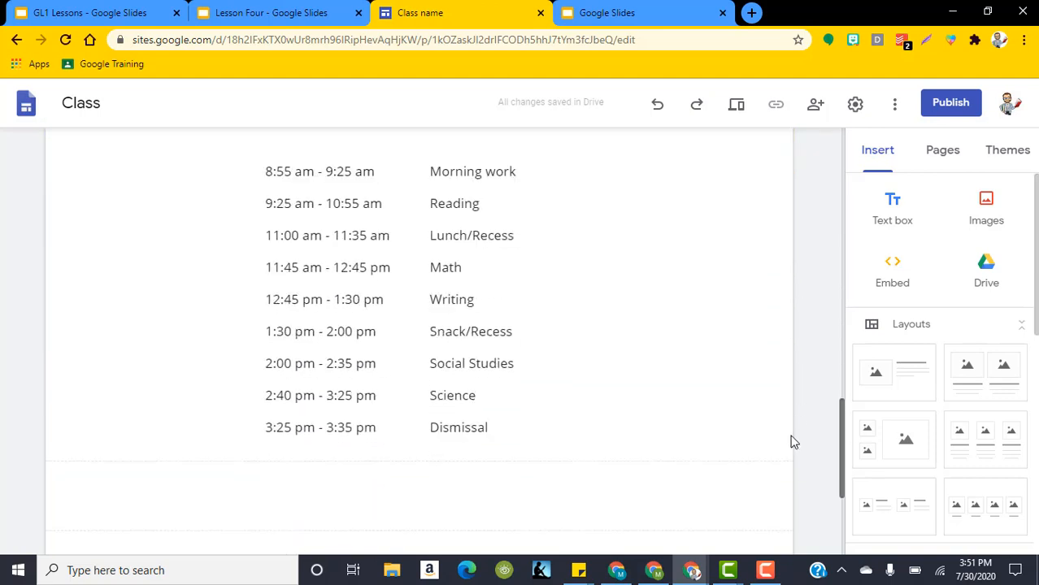
click(281, 395)
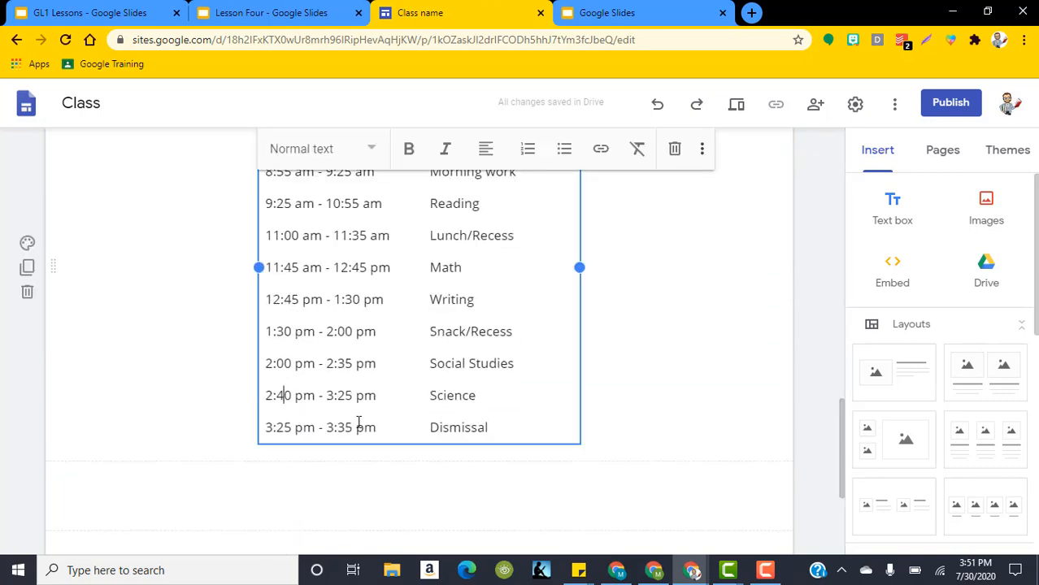
click(812, 302)
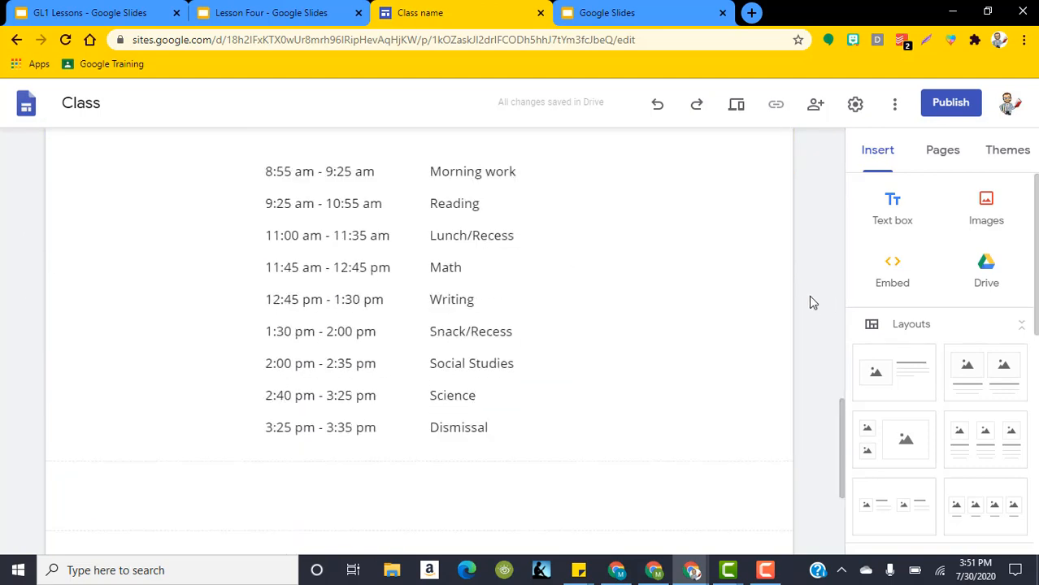
scroll(488, 277, up, 2)
scroll(451, 177, up, 10)
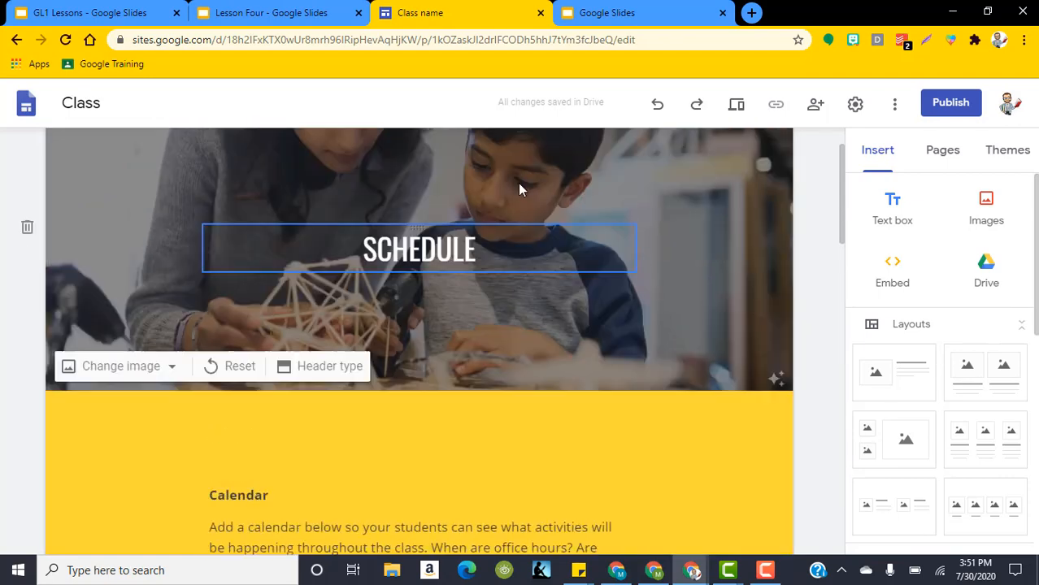
scroll(377, 366, down, 6)
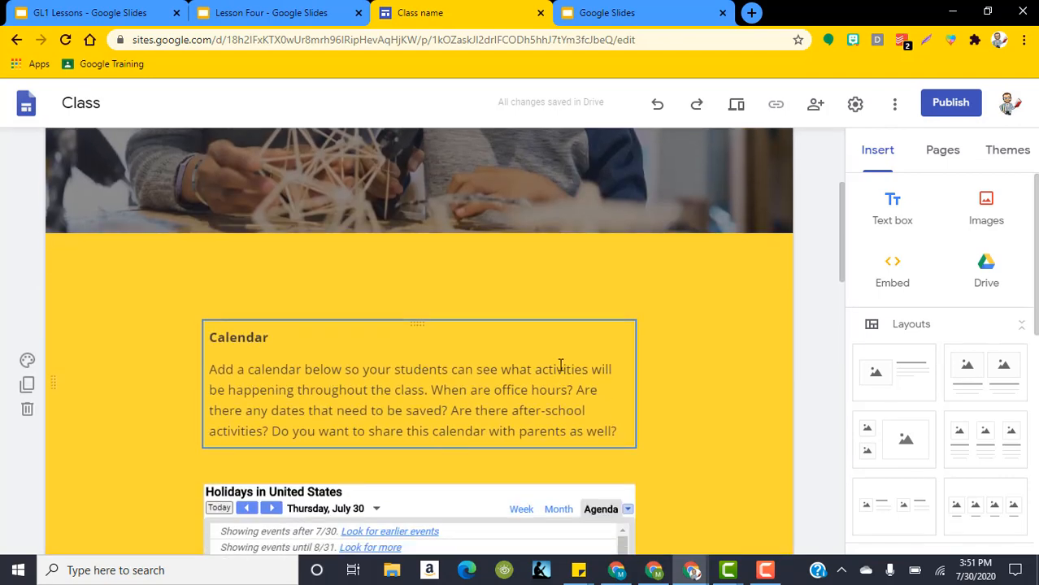
drag(842, 260, 846, 144)
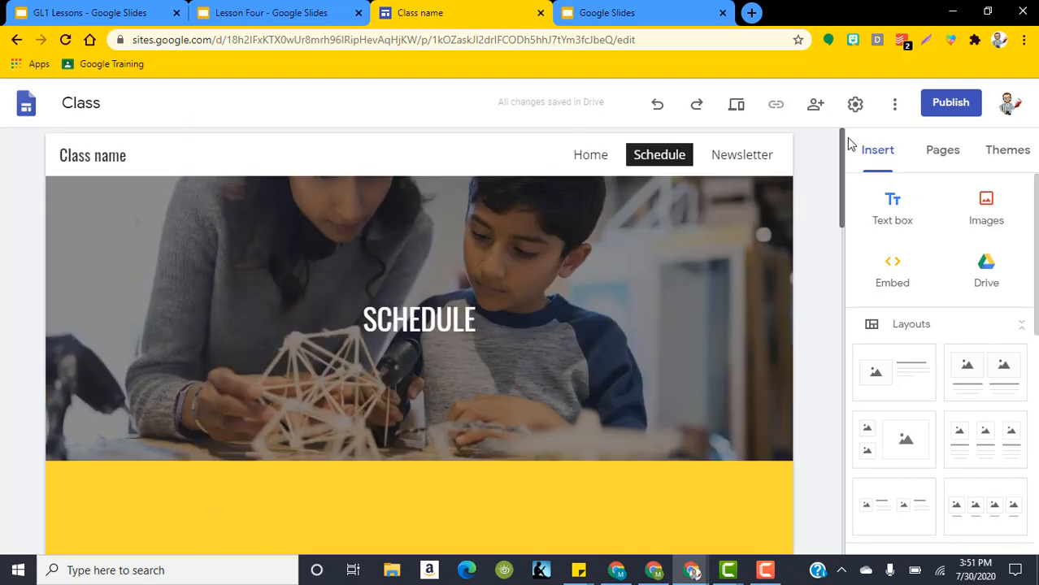
- Open the Newsletter page and examine its newsletter placeholders and their editable title captions
click(741, 157)
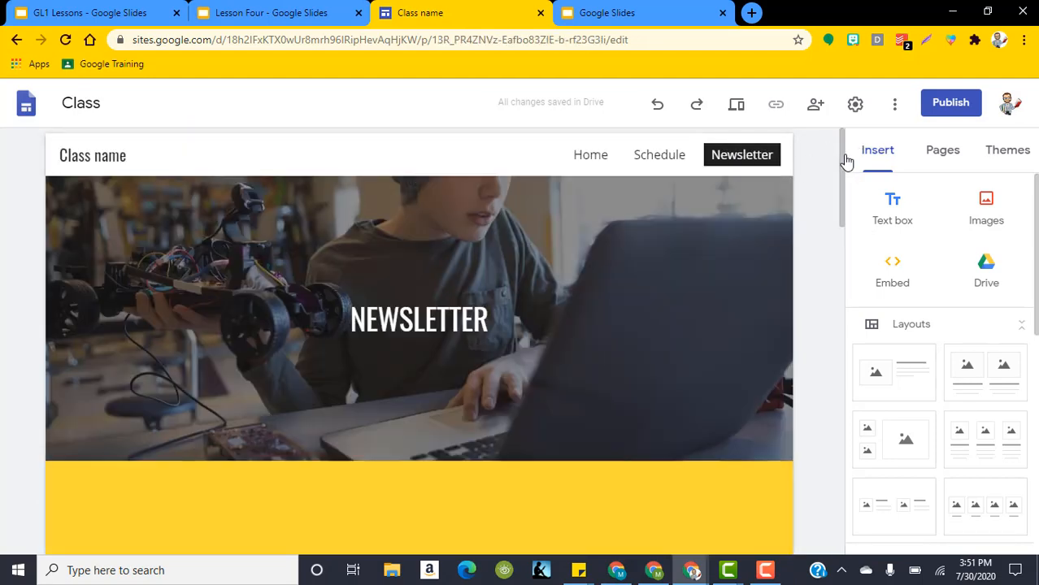
drag(847, 158, 843, 309)
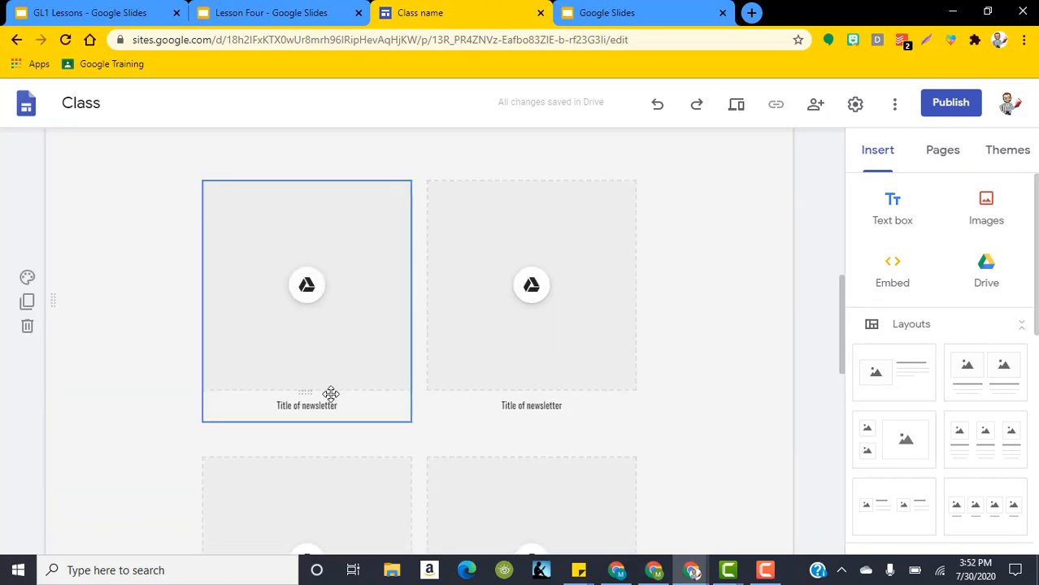
click(528, 408)
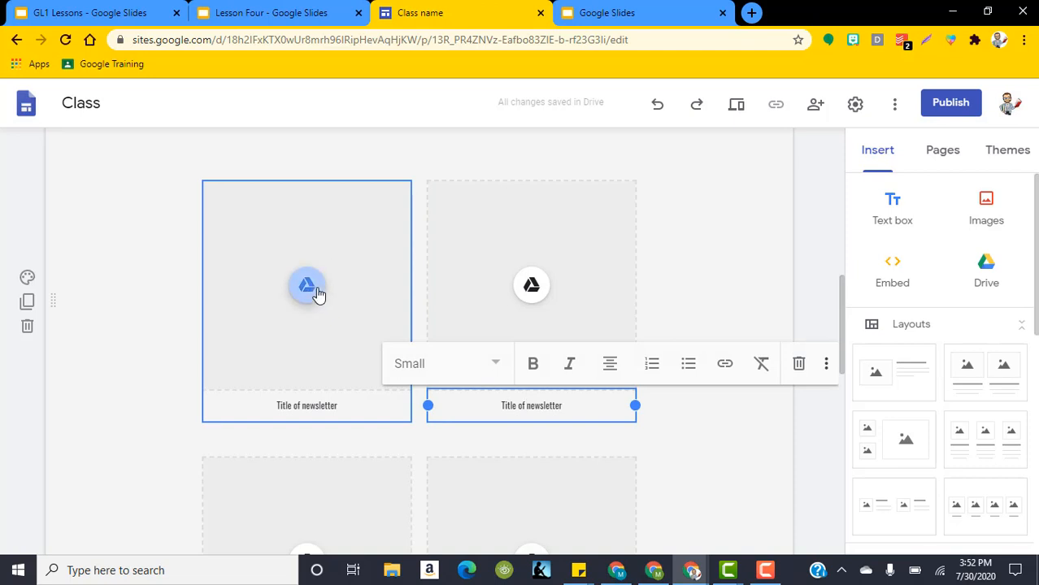
click(827, 270)
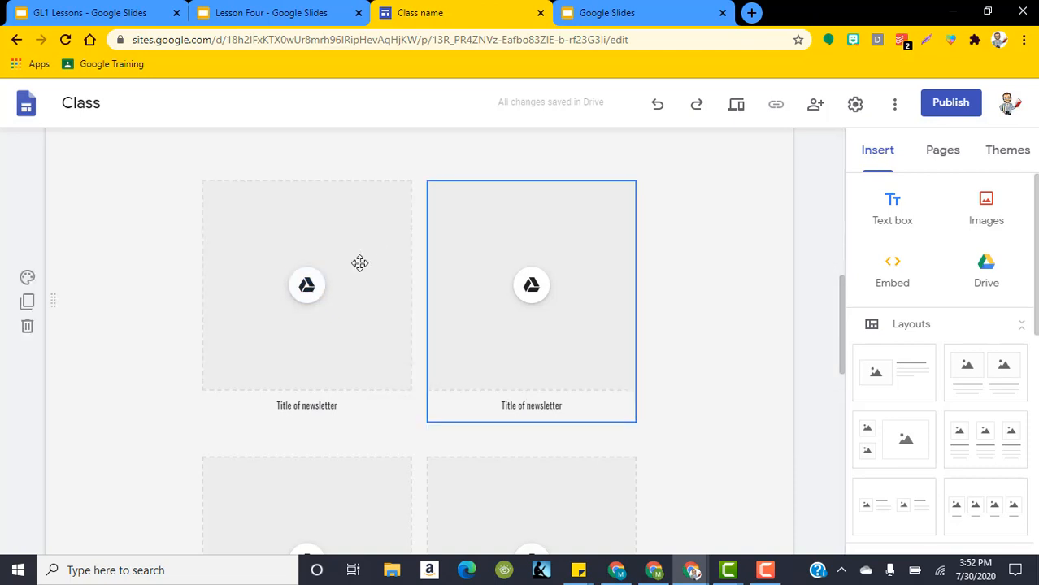
- View the Google Drive file picker of the first newsletter placeholder, close it without choosing a file, and look over the Newsletter page
click(306, 287)
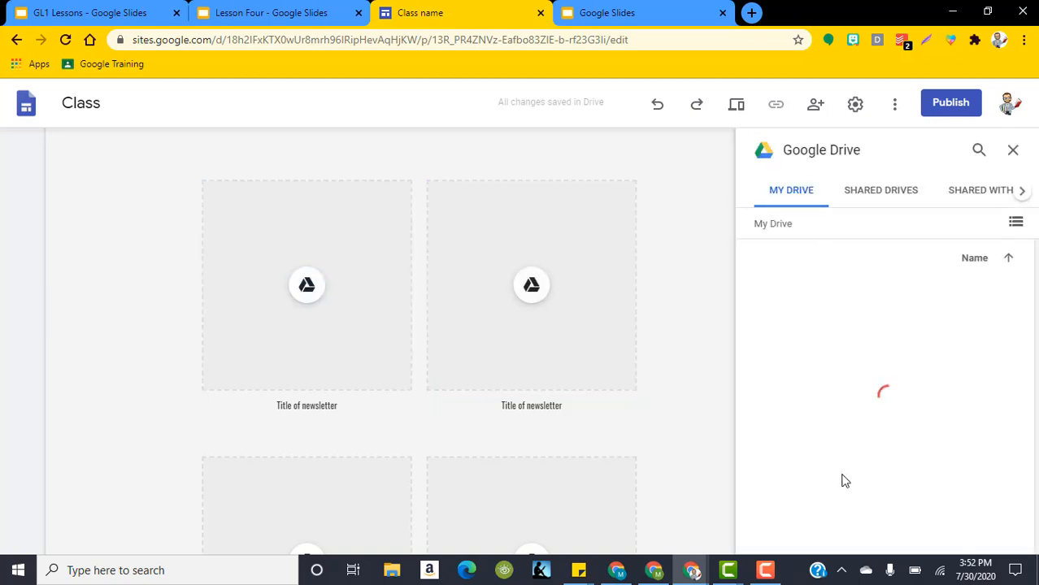
click(1013, 149)
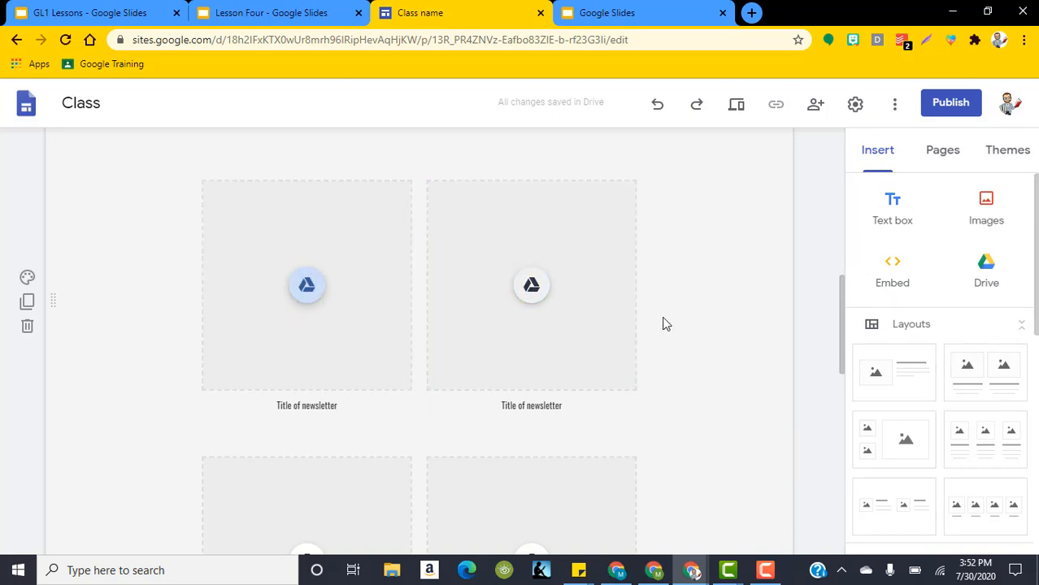
drag(843, 304, 822, 274)
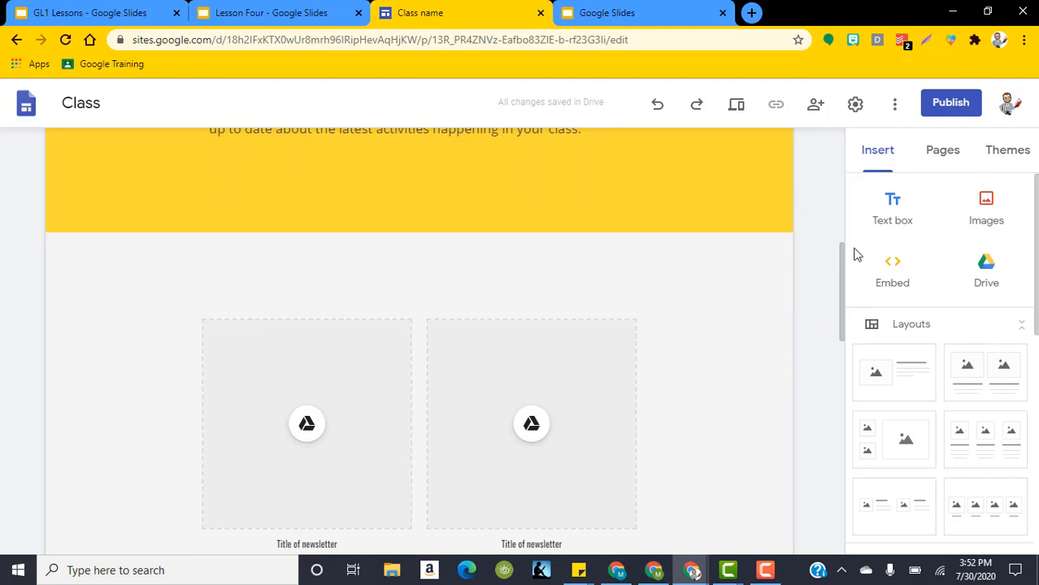
drag(841, 265, 833, 136)
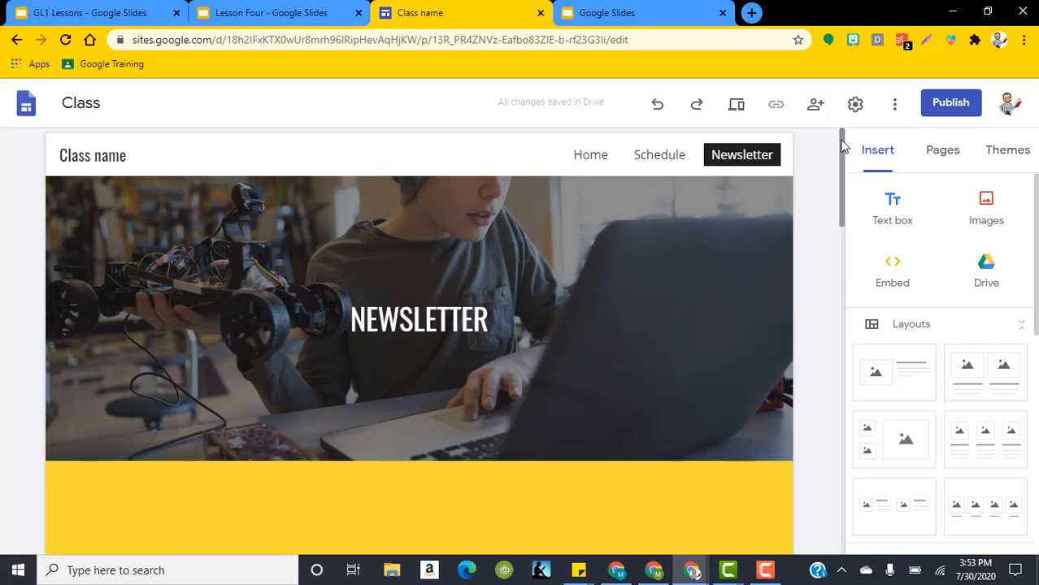
drag(843, 145, 842, 264)
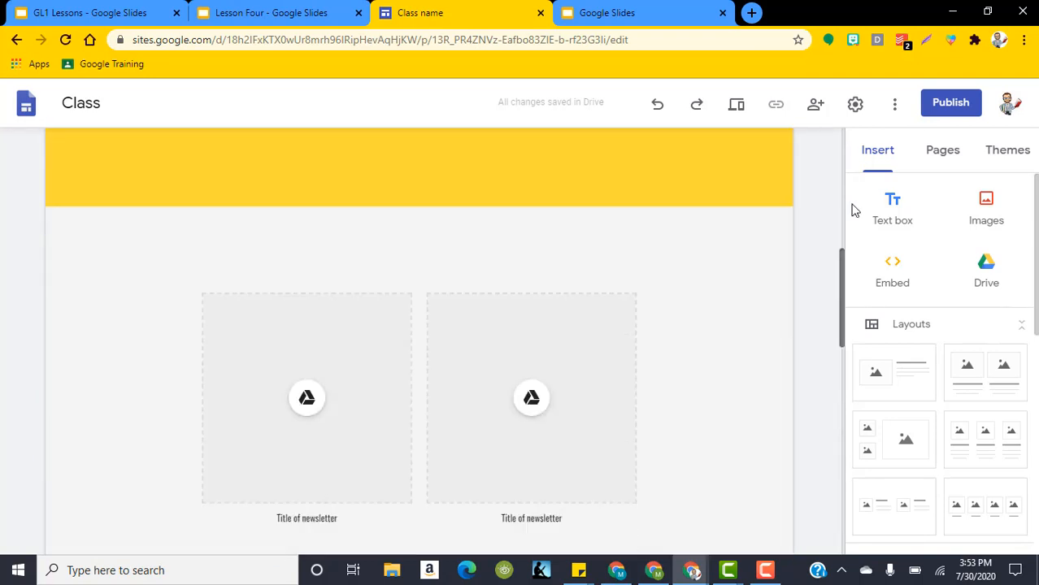
- Return to the top of the Newsletter page, open the Schedule page and review its header and daily class times
drag(852, 205, 846, 152)
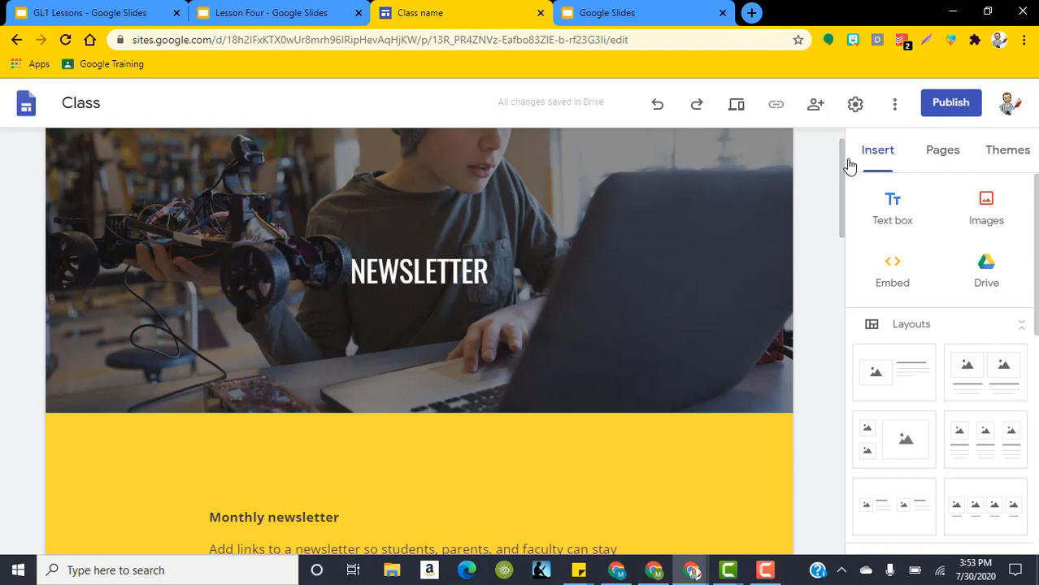
drag(842, 201, 842, 192)
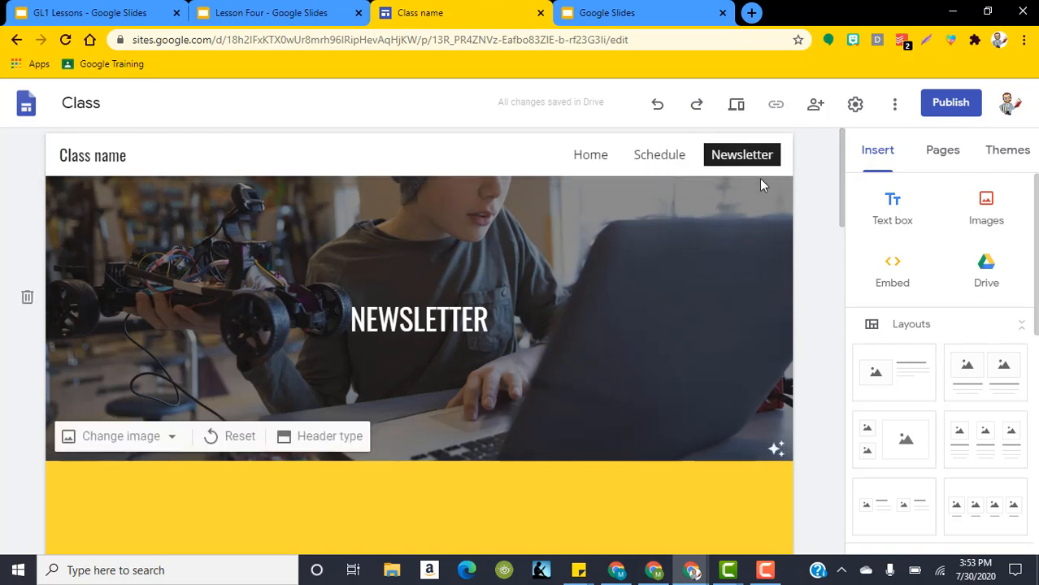
click(654, 160)
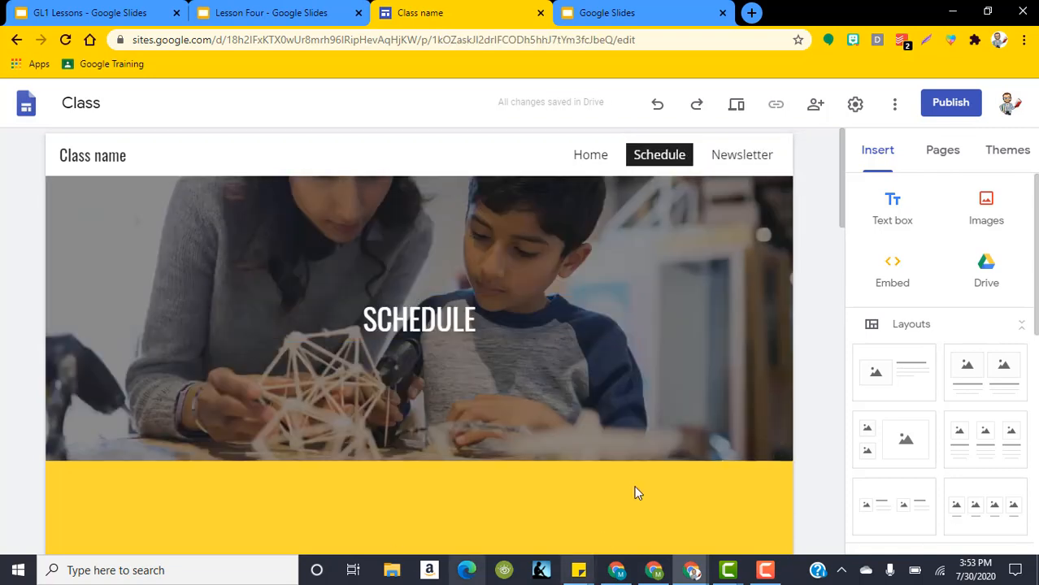
drag(842, 163, 819, 446)
scroll(398, 284, up, 1)
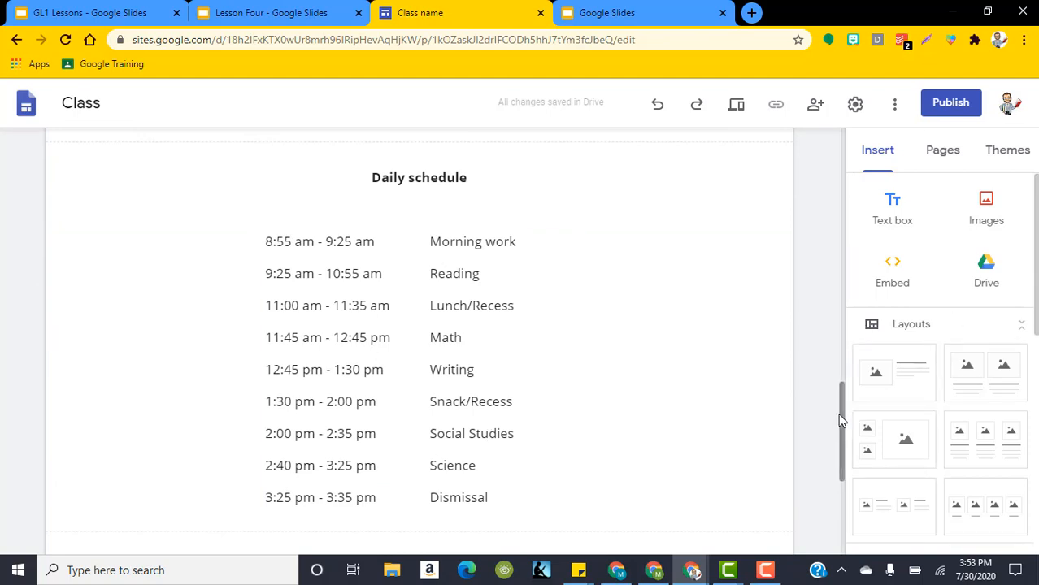
drag(842, 420, 842, 174)
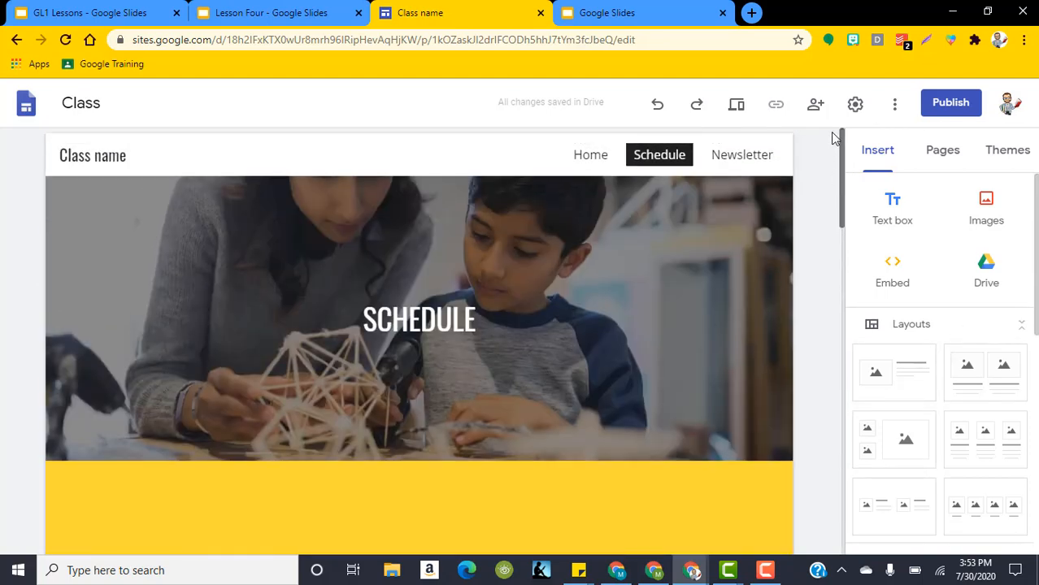
- Open the Home page and review its Class overview text, image placeholders and header
click(598, 158)
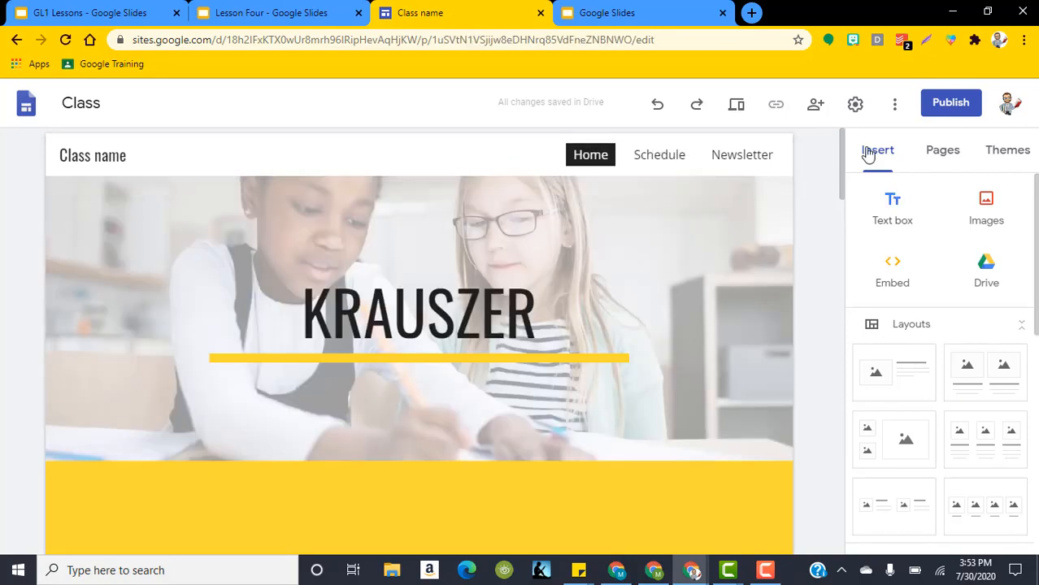
drag(847, 251, 836, 213)
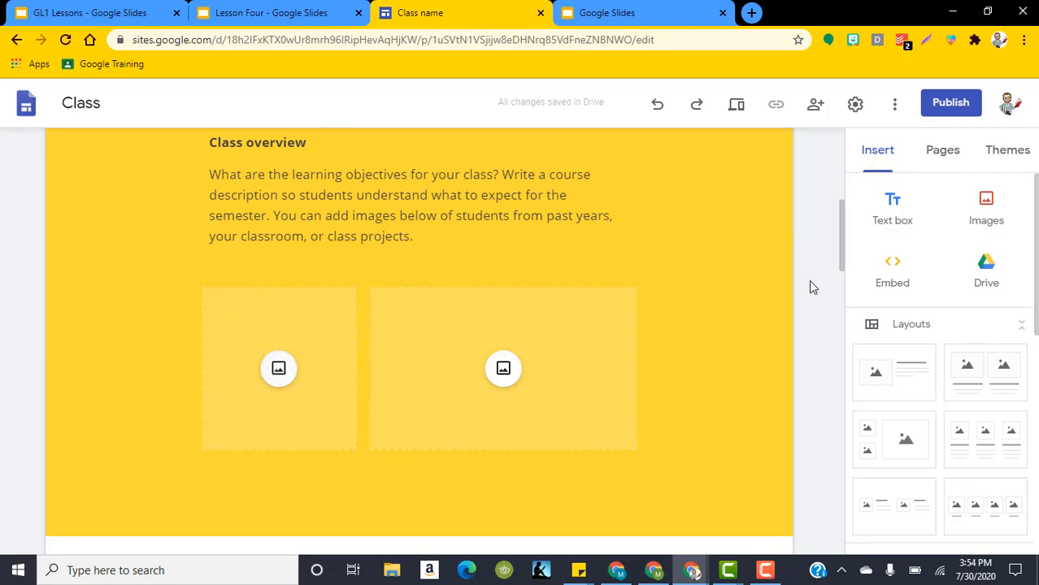
drag(844, 271, 837, 211)
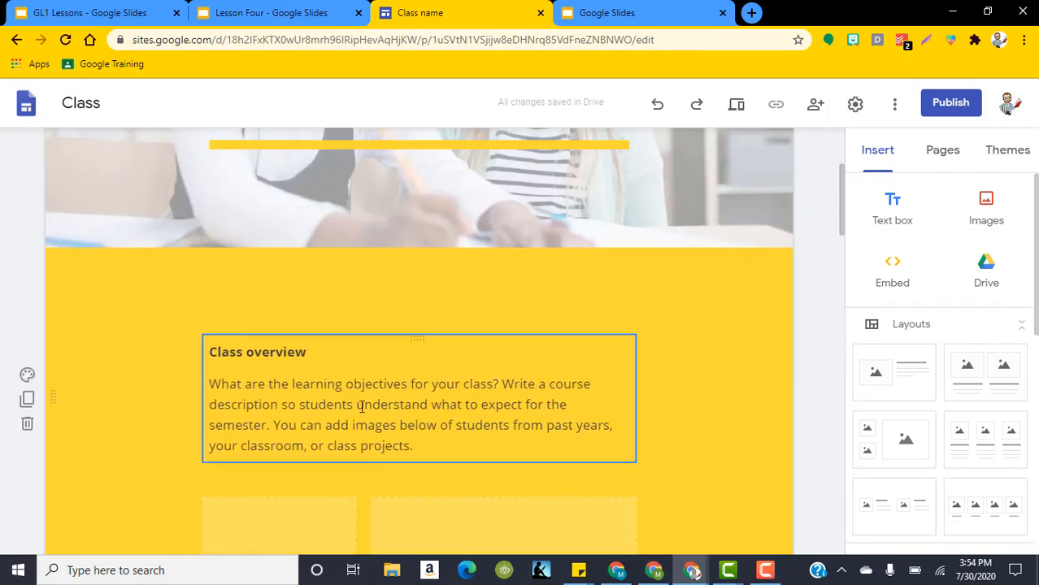
scroll(766, 374, up, 1)
scroll(766, 374, up, 3)
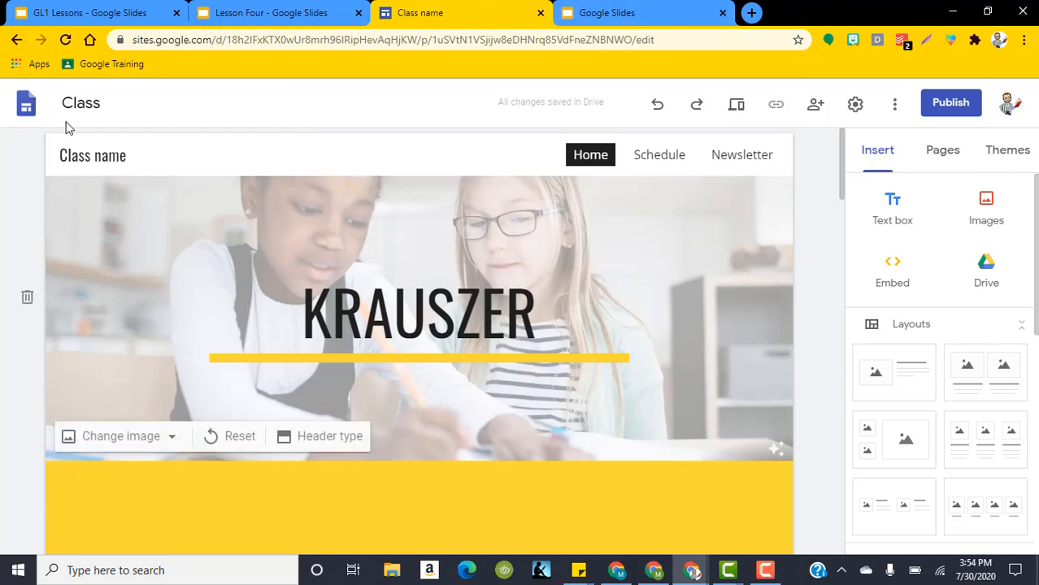
- Leave the Class site for the Sites start page and look over the recent sites and available templates
click(26, 103)
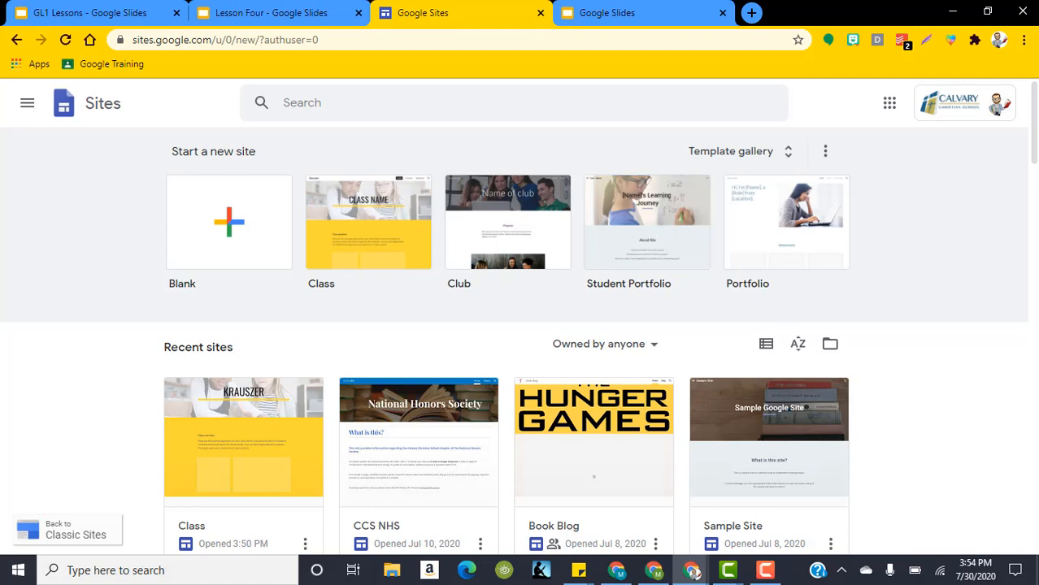
scroll(931, 381, down, 3)
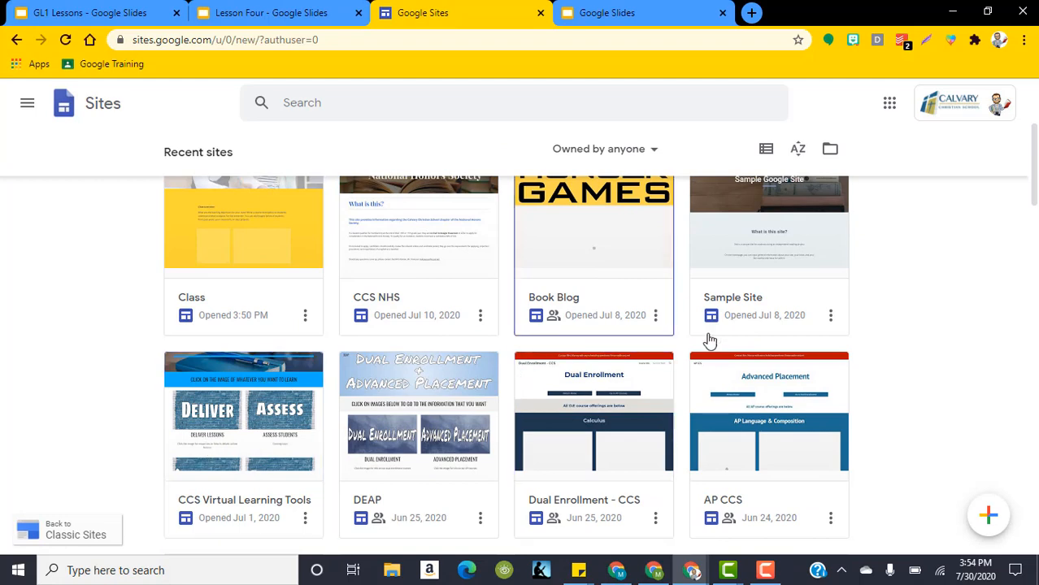
scroll(708, 341, up, 1)
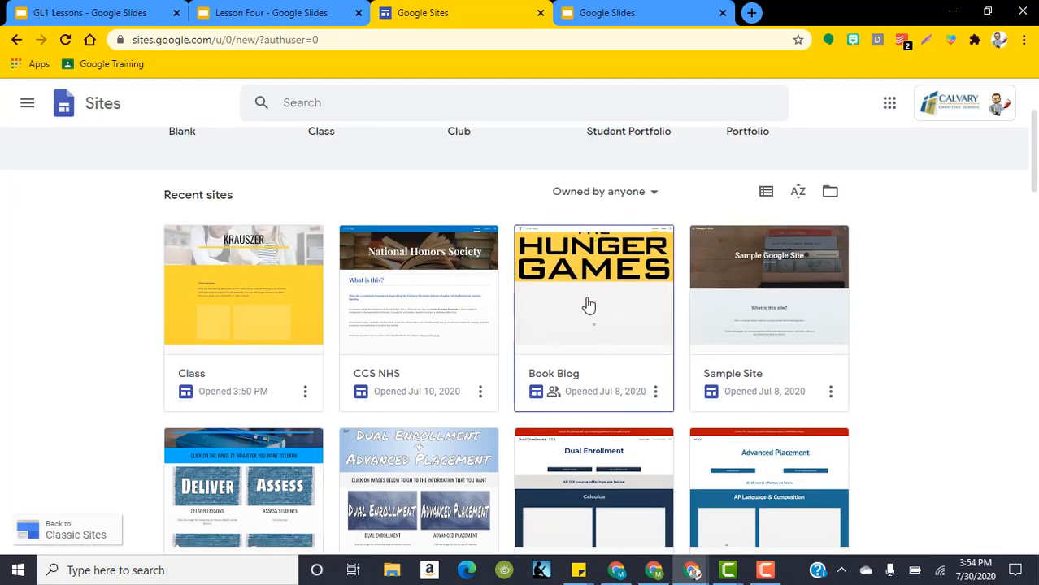
scroll(620, 274, down, 2)
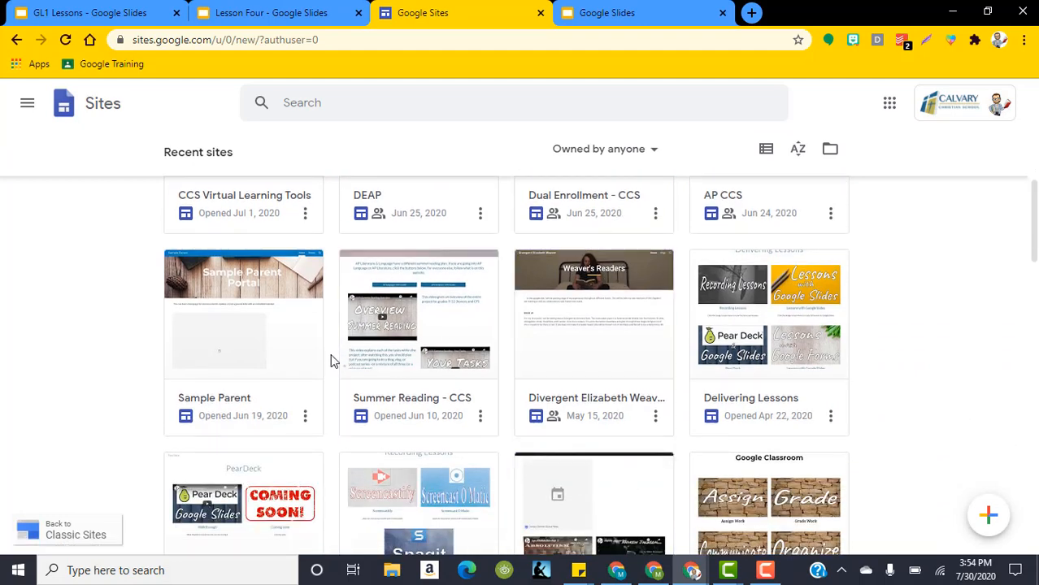
scroll(332, 360, down, 2)
scroll(514, 342, up, 4)
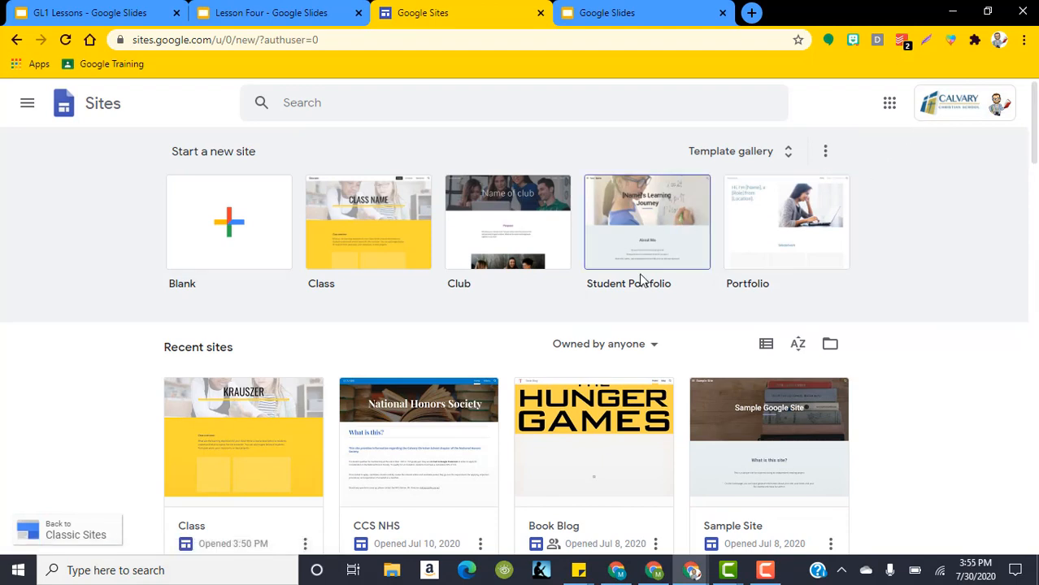
- Create a new site from the Student Portfolio template and place the cursor in its About Me text block
click(659, 224)
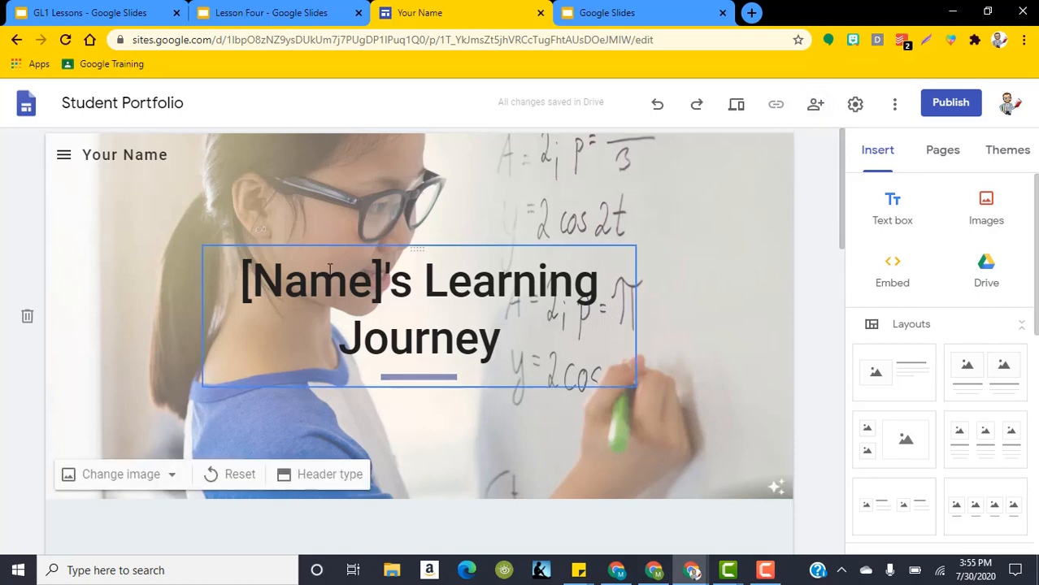
scroll(459, 316, down, 5)
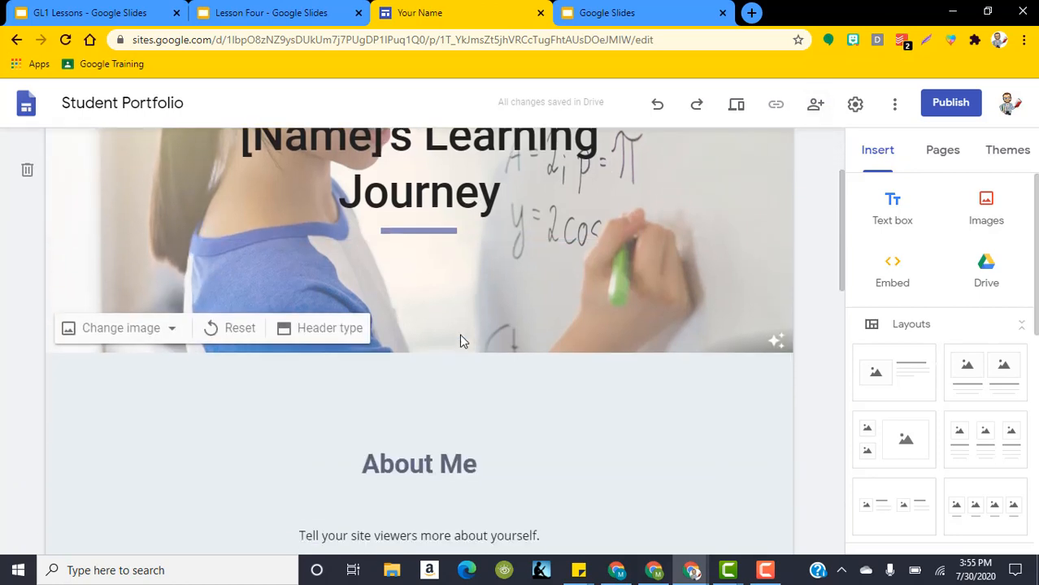
click(426, 307)
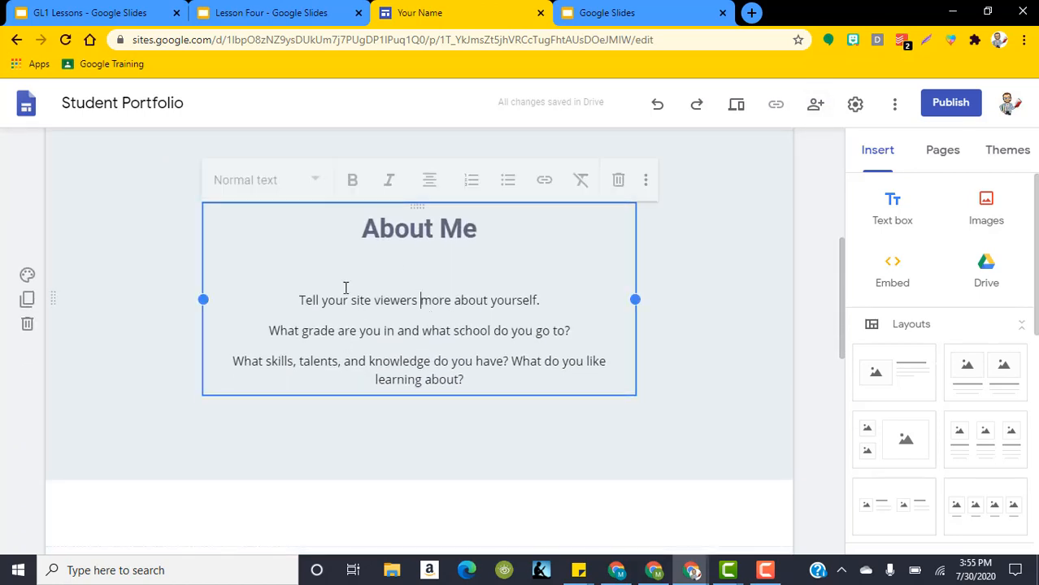
- Examine the Achievements, Strengths and Goals columns of the portfolio, including their image placeholders and editable question captions
scroll(443, 309, down, 3)
scroll(449, 328, down, 2)
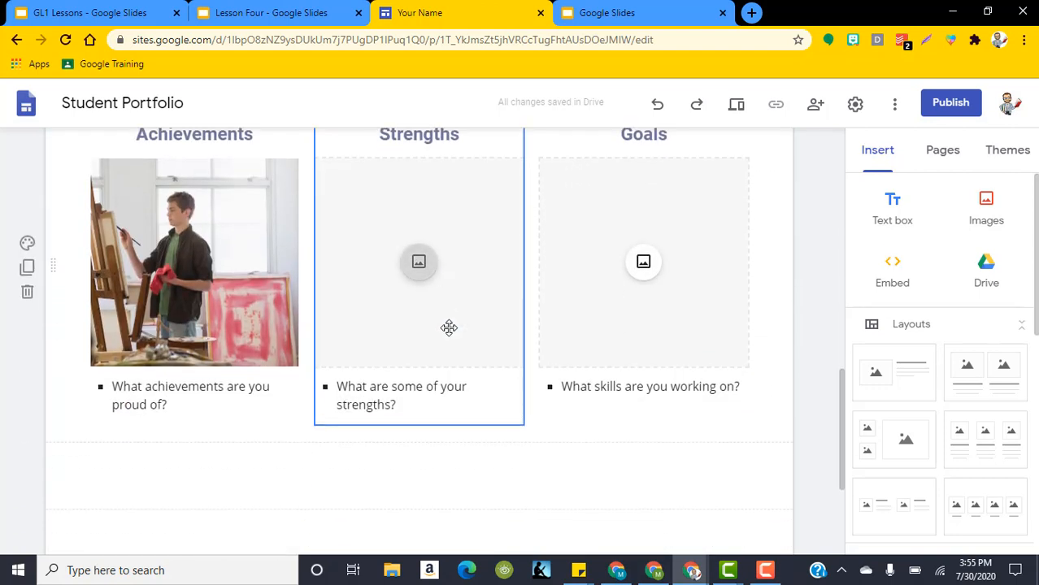
scroll(339, 277, up, 2)
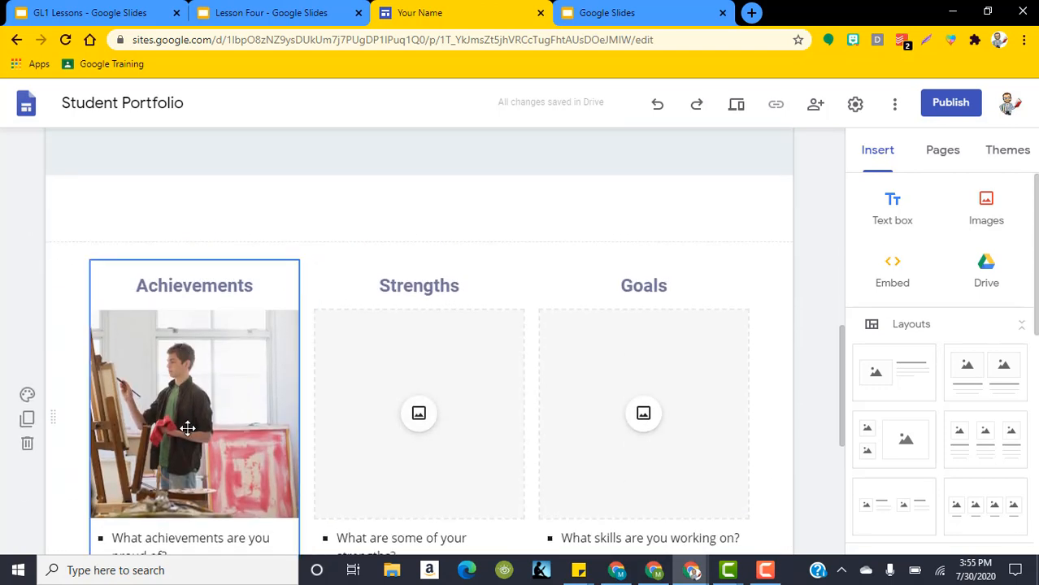
scroll(186, 424, down, 1)
click(184, 481)
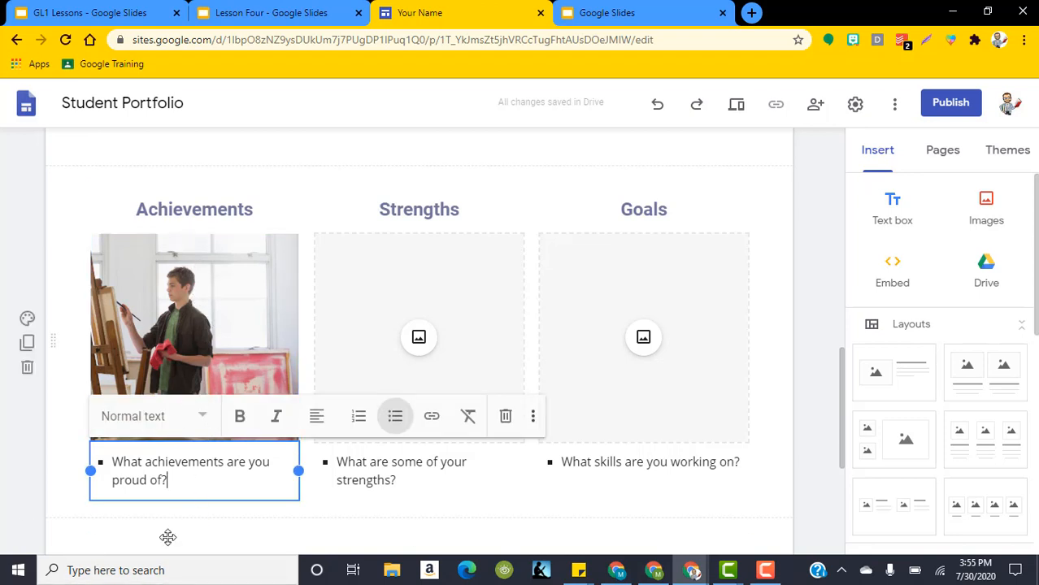
click(437, 244)
click(663, 257)
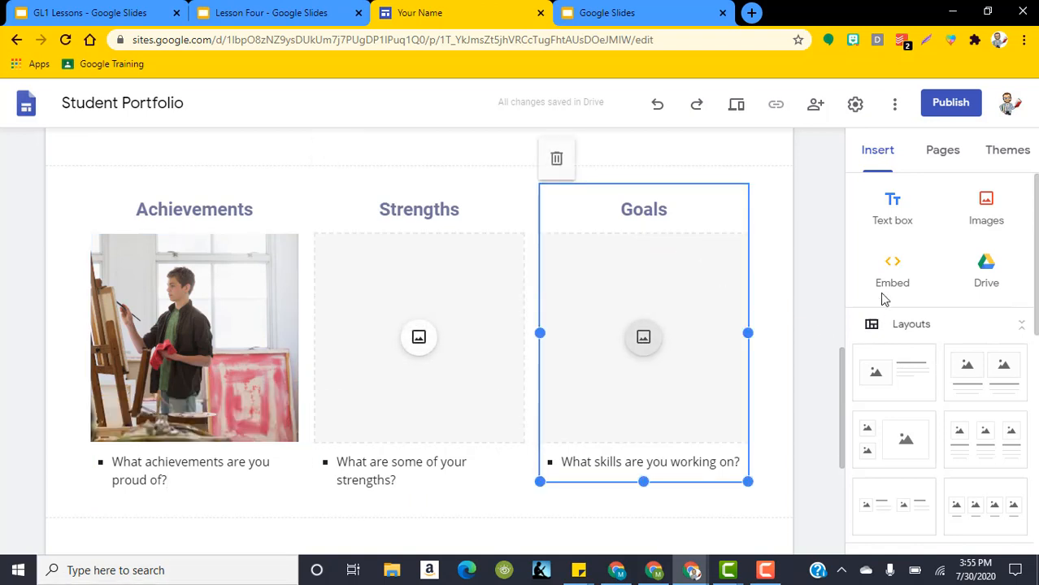
click(809, 269)
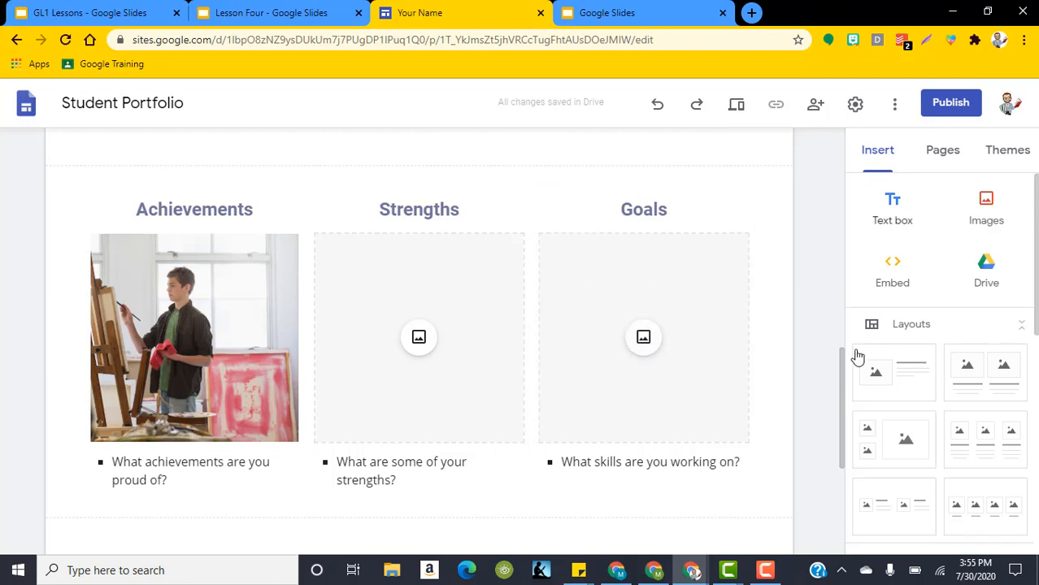
- Review the whole Student Portfolio page, from the header through the three columns to the contact footer
drag(843, 375, 842, 516)
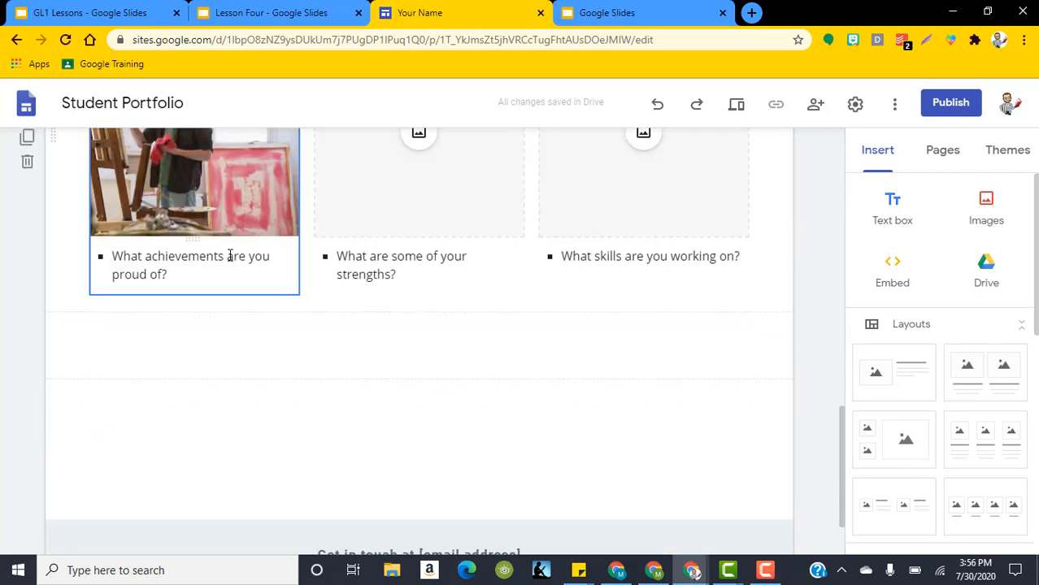
scroll(231, 256, up, 3)
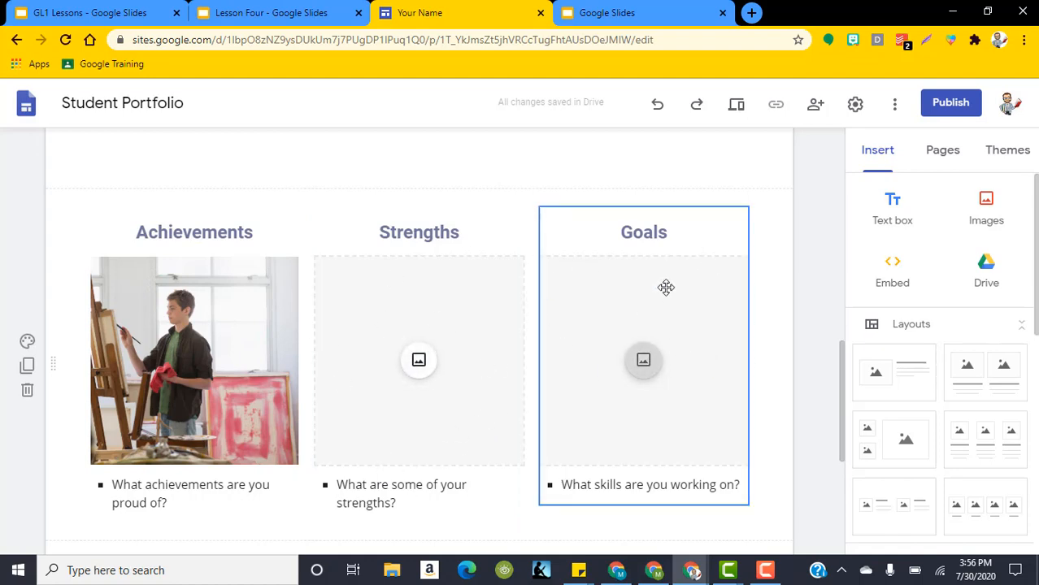
scroll(735, 318, down, 1)
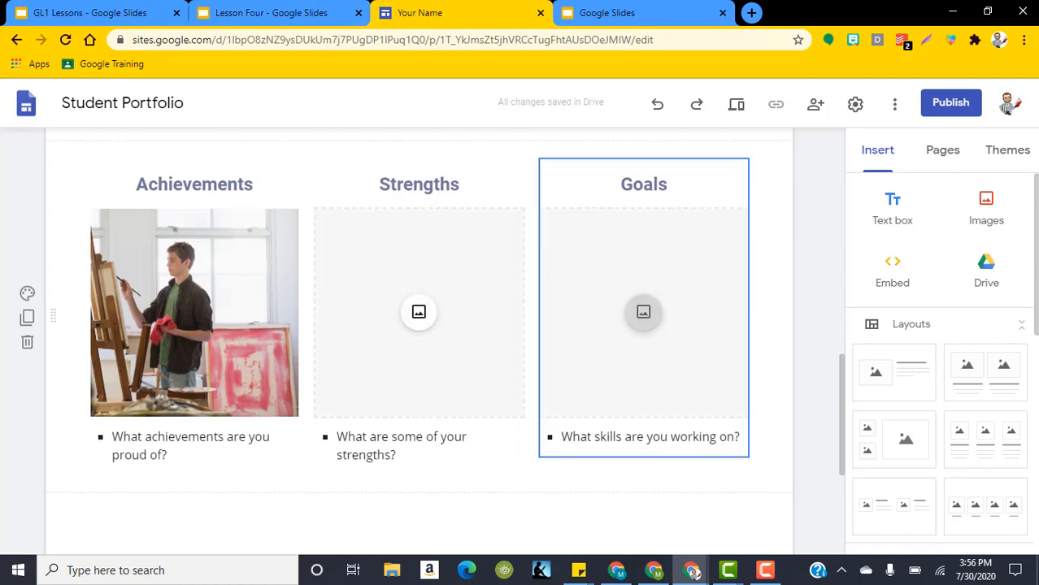
scroll(735, 318, up, 9)
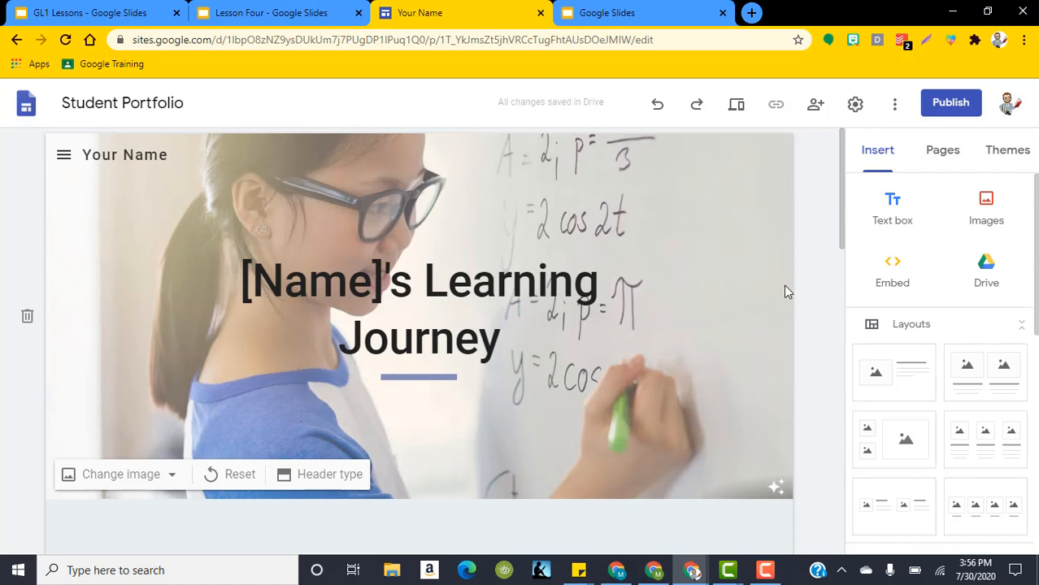
drag(843, 174, 823, 534)
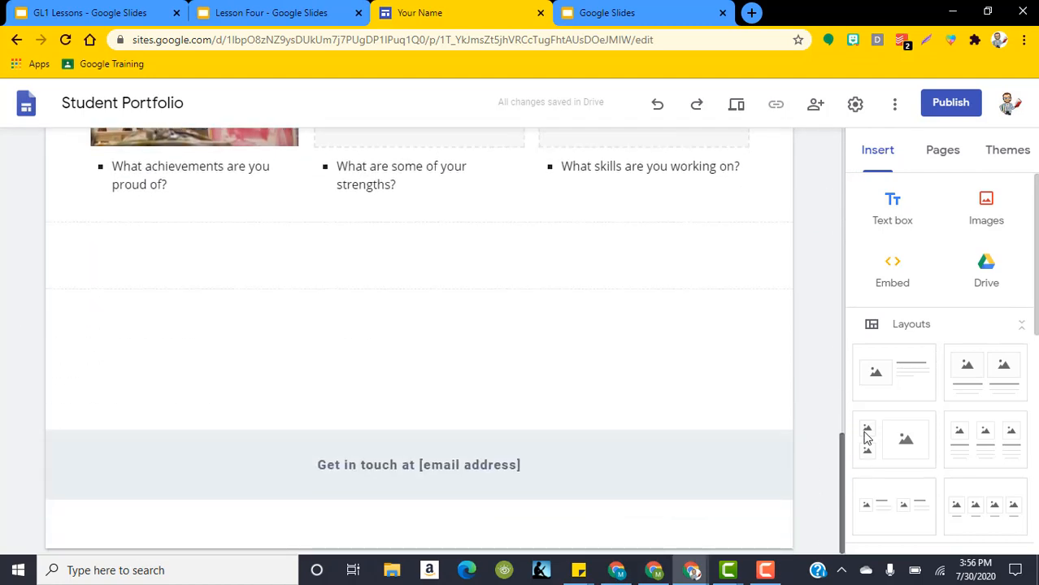
drag(865, 432, 858, 410)
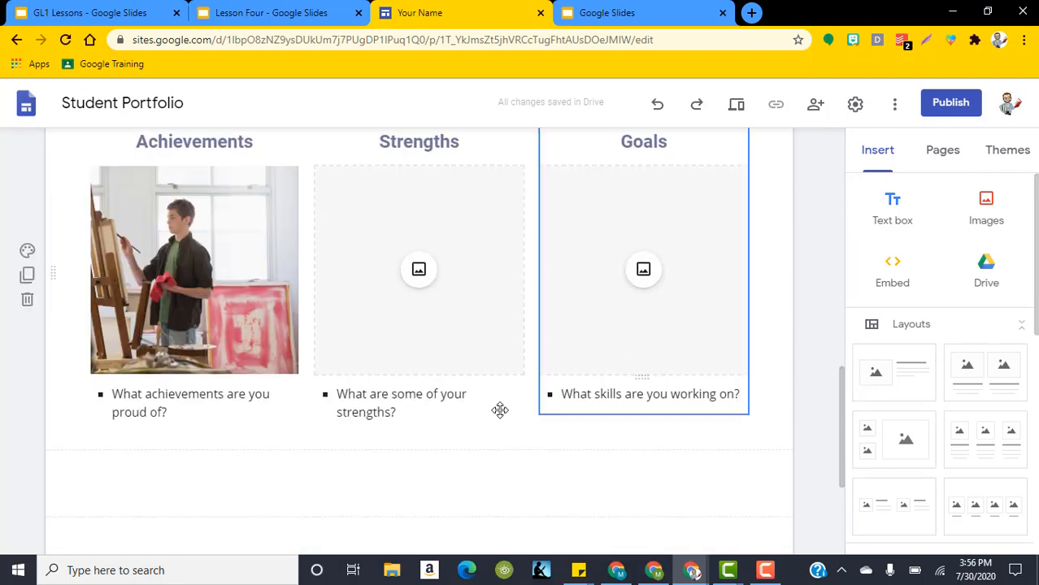
scroll(277, 352, down, 3)
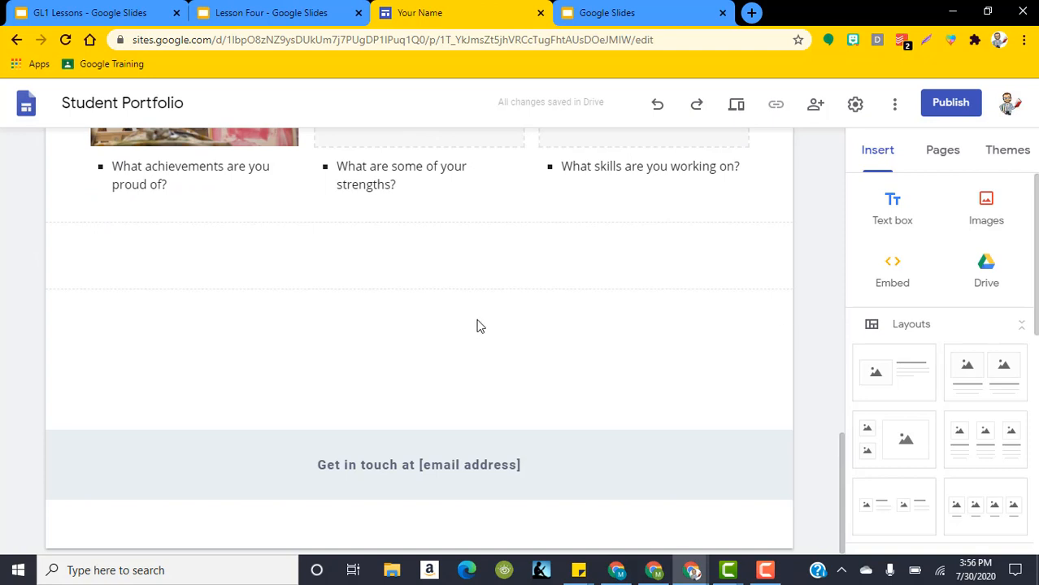
scroll(487, 321, up, 4)
scroll(374, 305, down, 2)
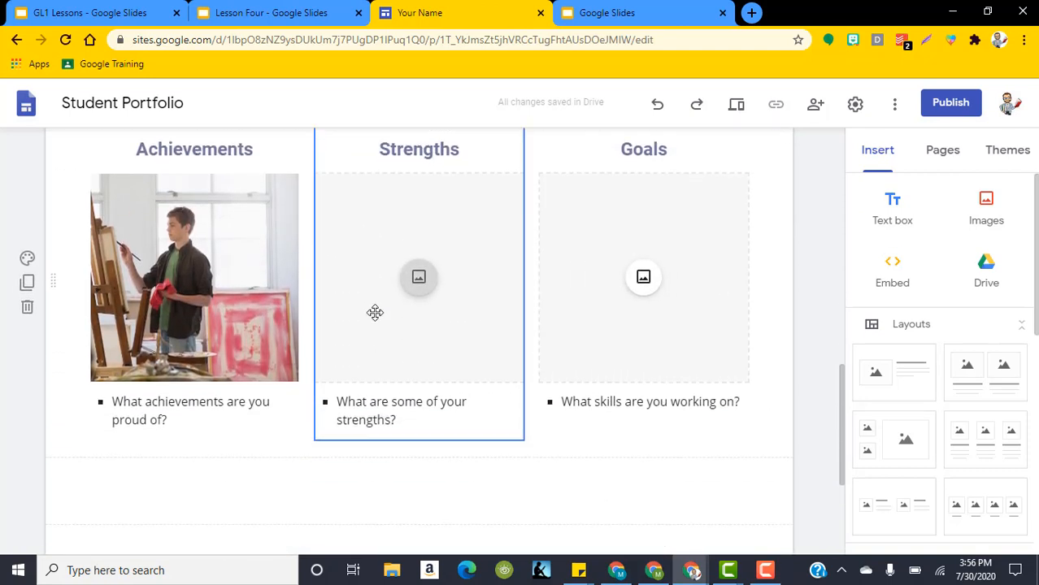
scroll(283, 378, down, 2)
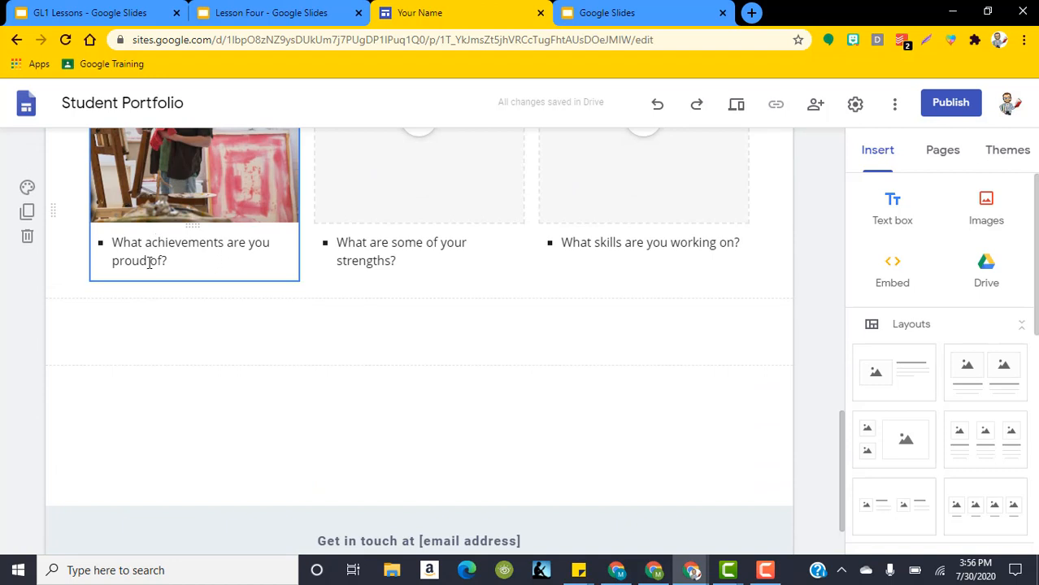
- Add the line "- Got an A on a paper -" below the Achievements question, leaving blank lines between them
click(177, 261)
key(Return)
key(Return)
key(Return)
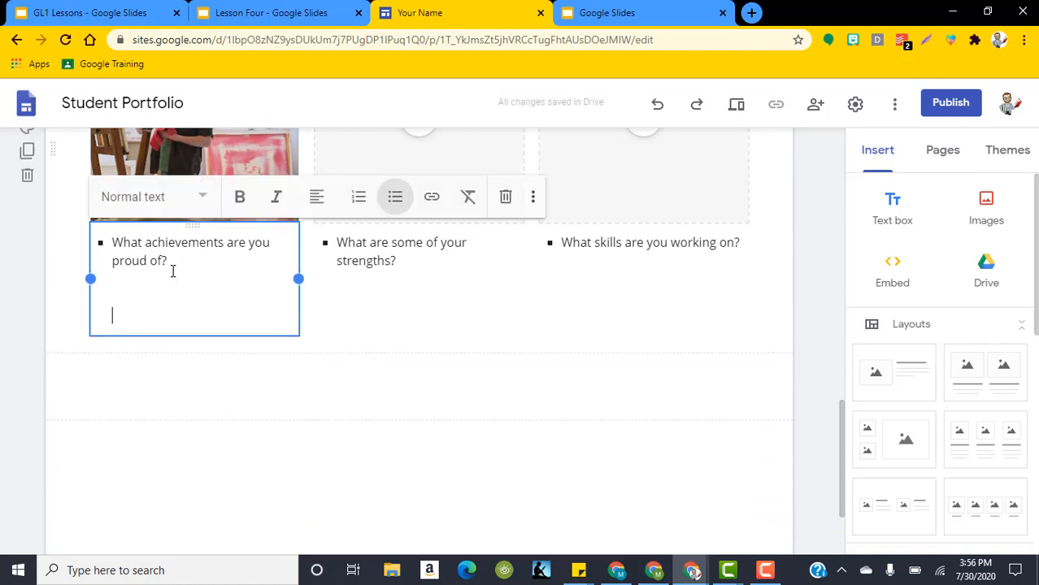
text(- Go)
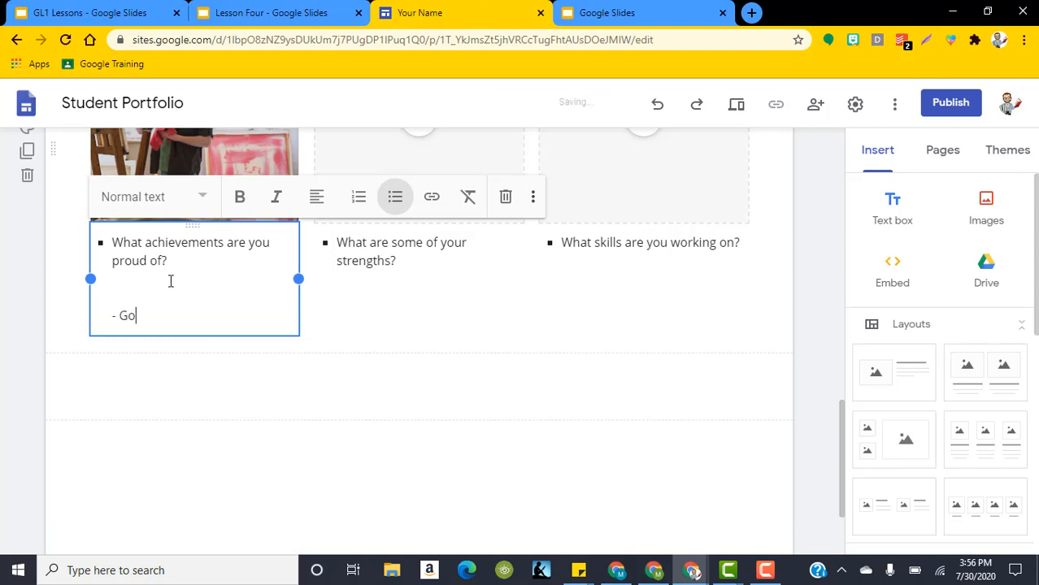
text(t an A on a paper -)
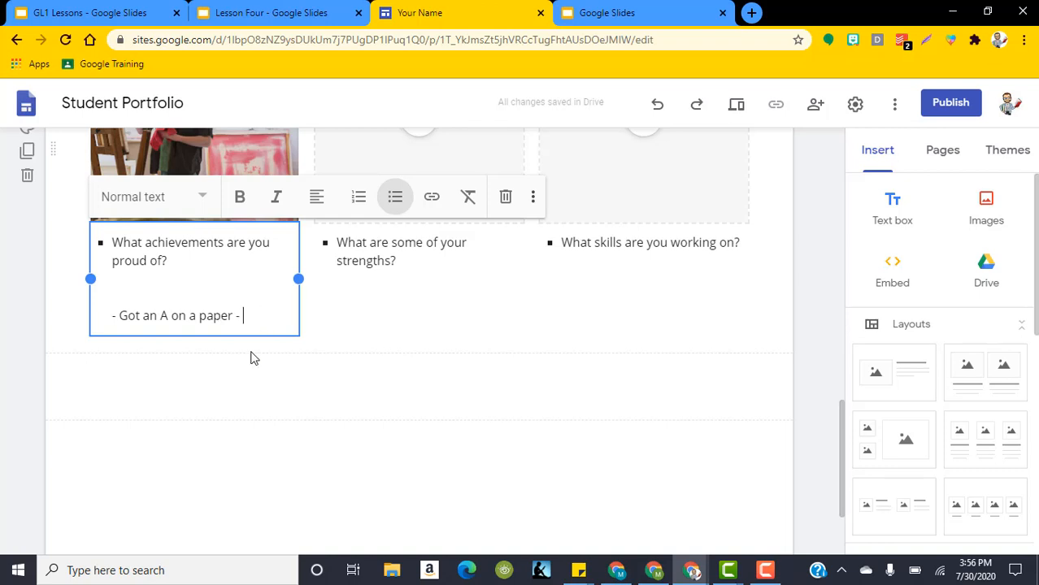
scroll(964, 308, down, 2)
scroll(966, 310, up, 2)
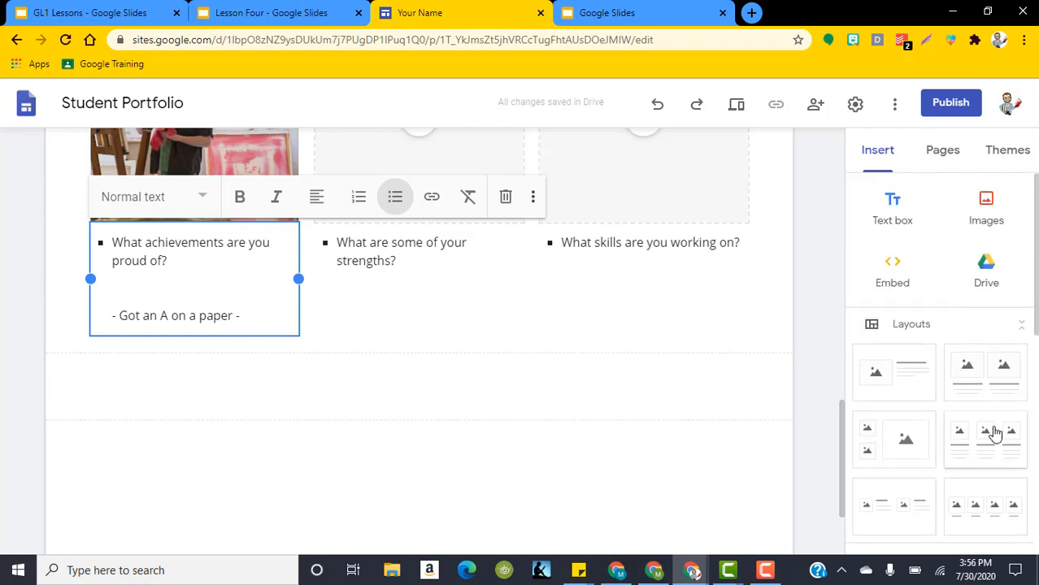
- Look through the insertable elements and layouts, and open and close the Google Drive file list for the Achievements text
scroll(951, 400, down, 3)
scroll(1035, 460, down, 3)
drag(1036, 460, 1036, 241)
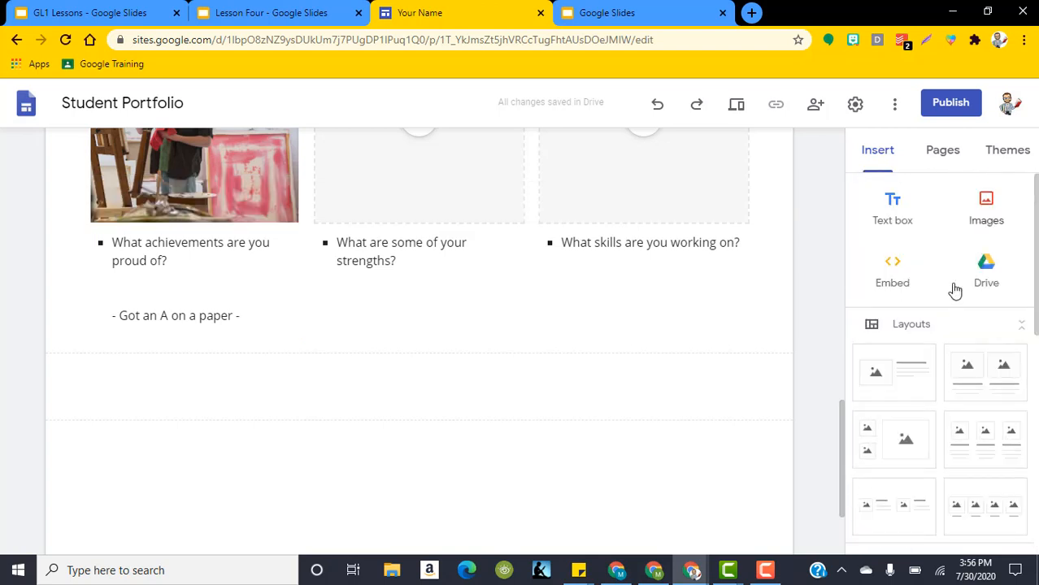
click(258, 317)
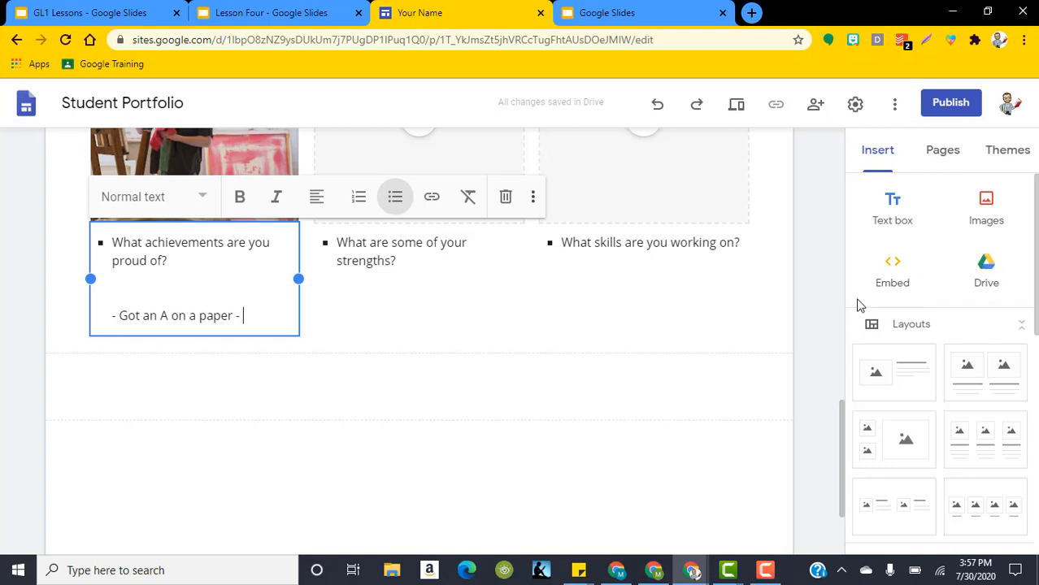
click(985, 264)
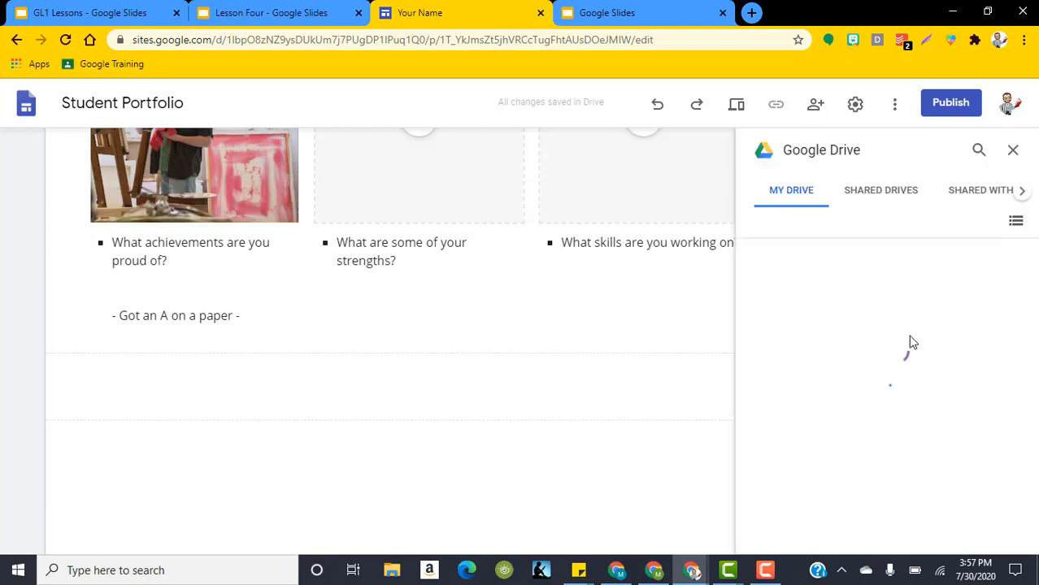
click(1012, 149)
click(247, 316)
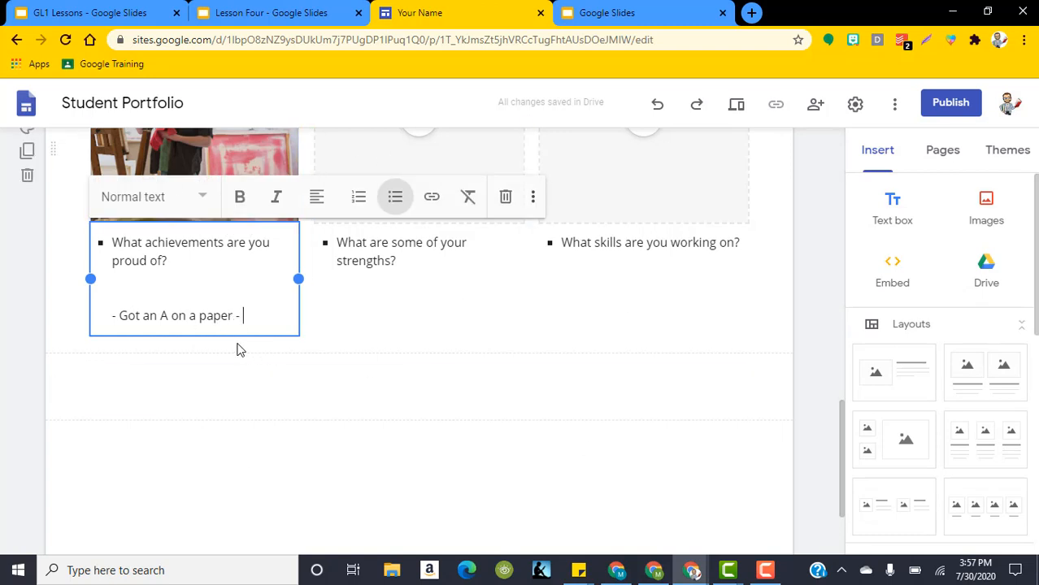
click(808, 315)
scroll(796, 291, up, 6)
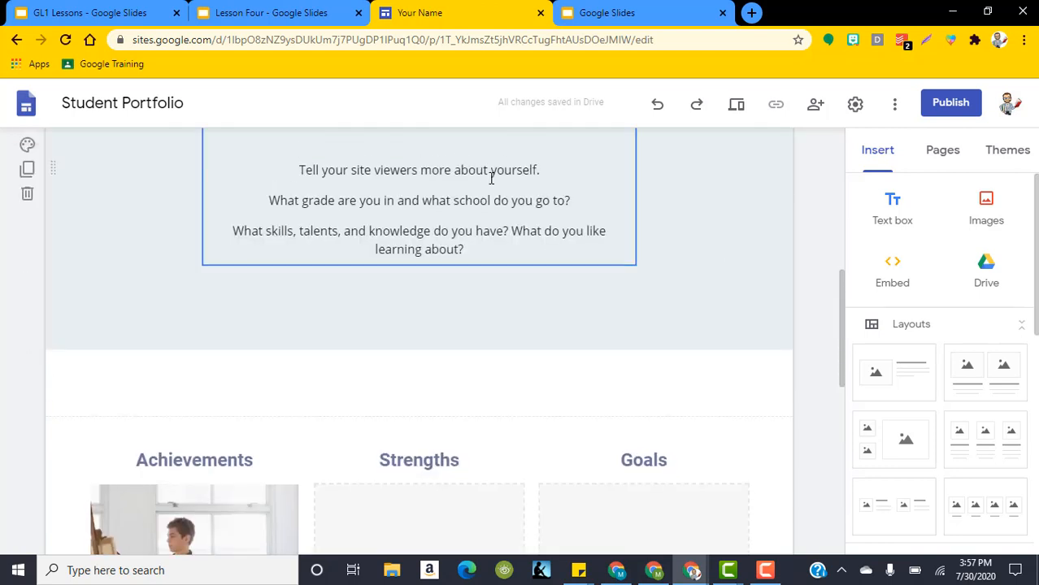
- Return to the Sites start page, create a new blank site and name it "Testing for Class"
click(15, 39)
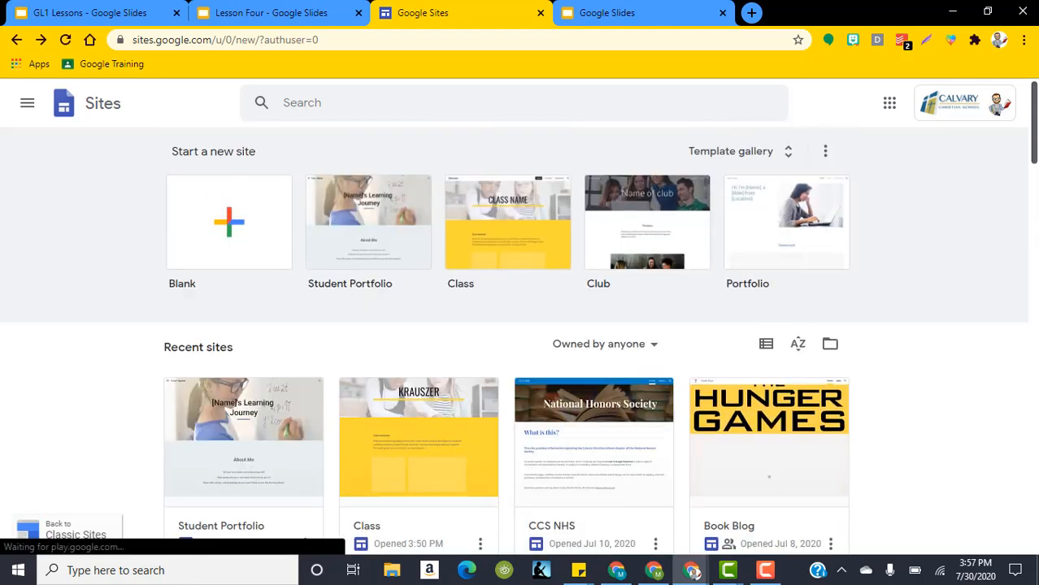
click(233, 223)
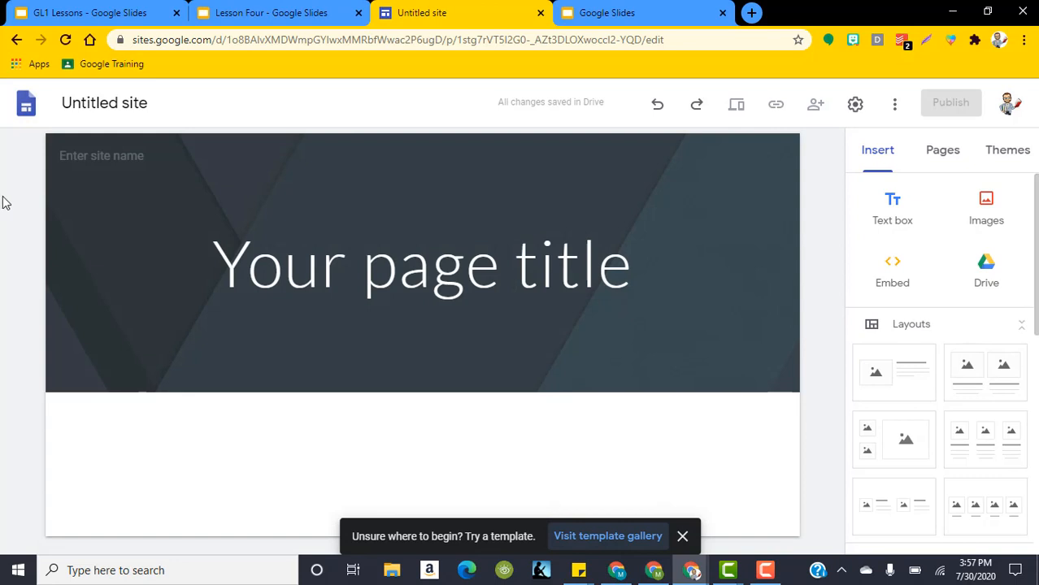
click(499, 290)
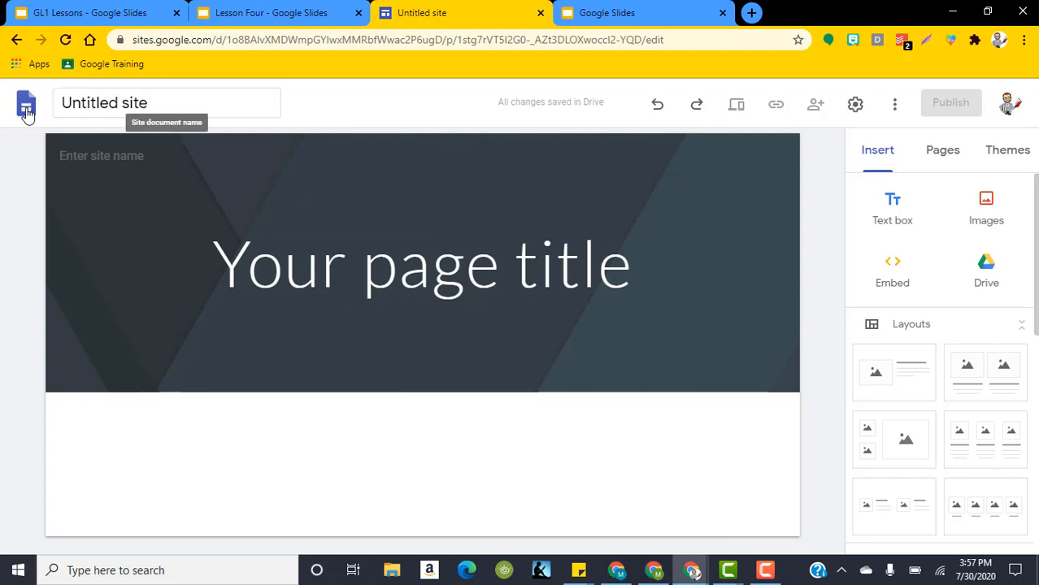
click(125, 109)
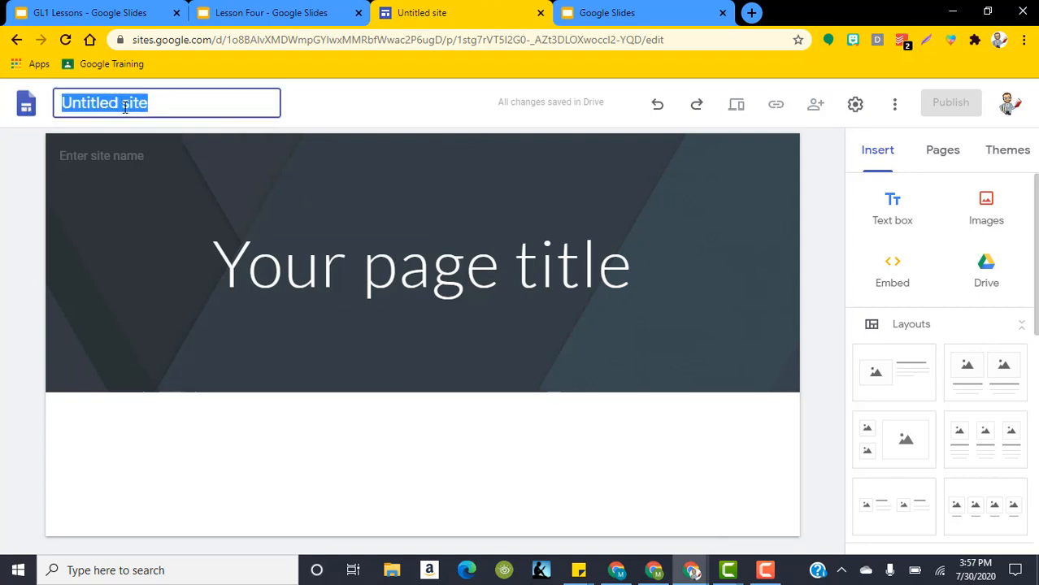
key(BackSpace)
text(Testing for Class)
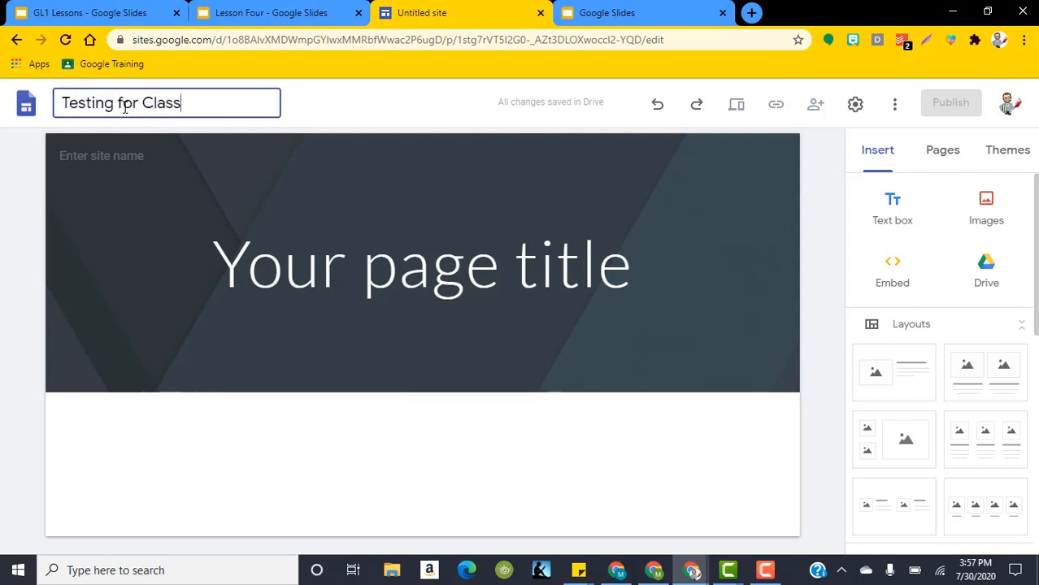
click(4, 255)
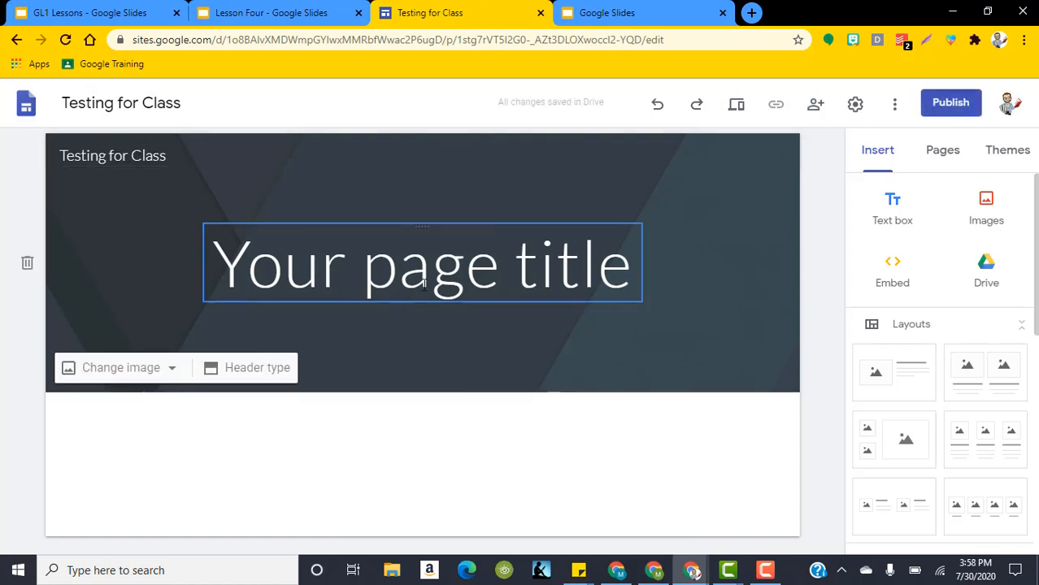
- Replace the header's placeholder page title with "HELLO"
triple_click(474, 256)
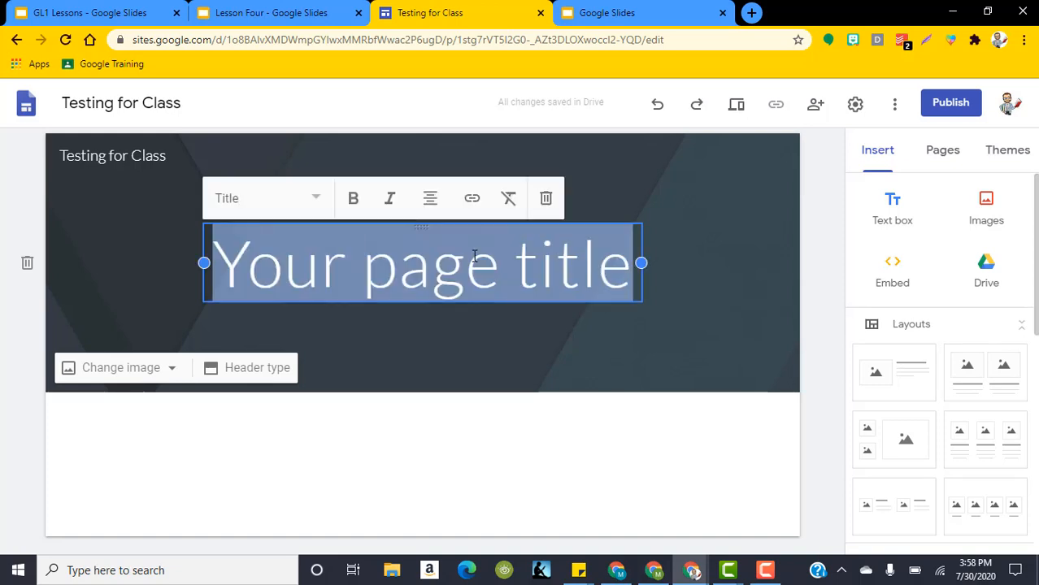
key(BackSpace)
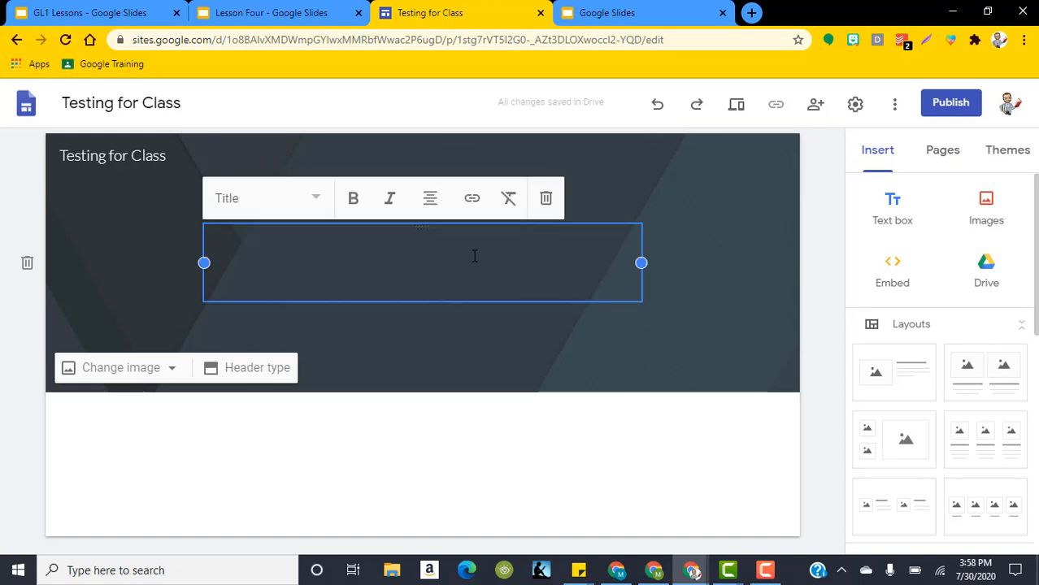
text(HELLO)
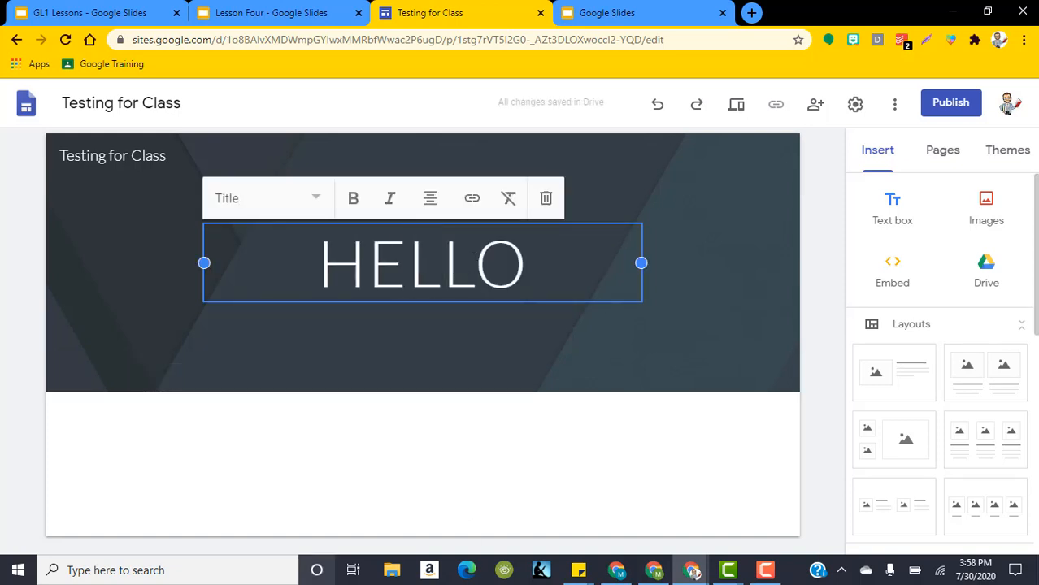
click(810, 329)
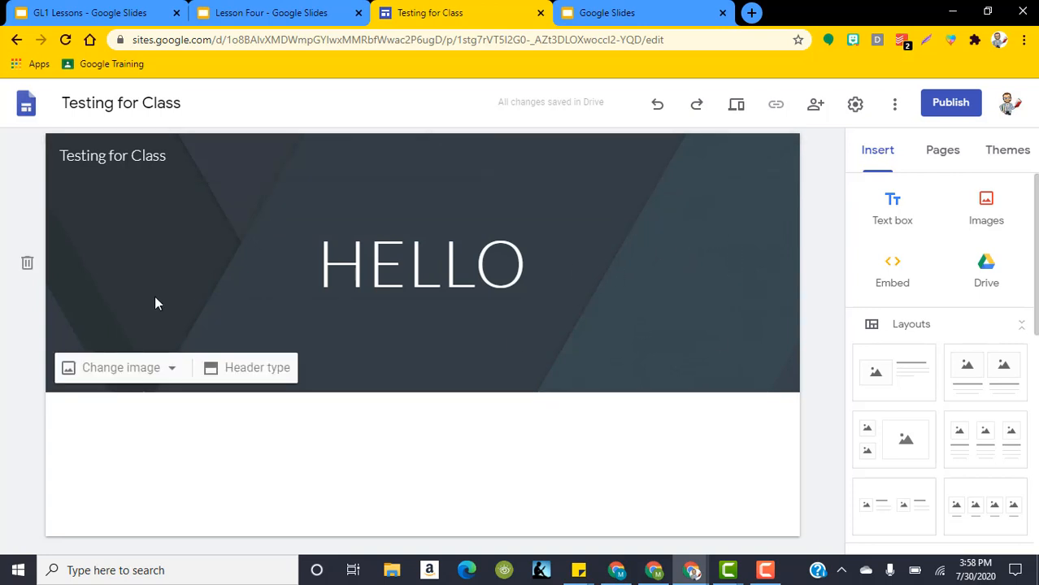
- Change the header image to a photo of stacked antique books with glasses, found with an image search for "books"
click(174, 373)
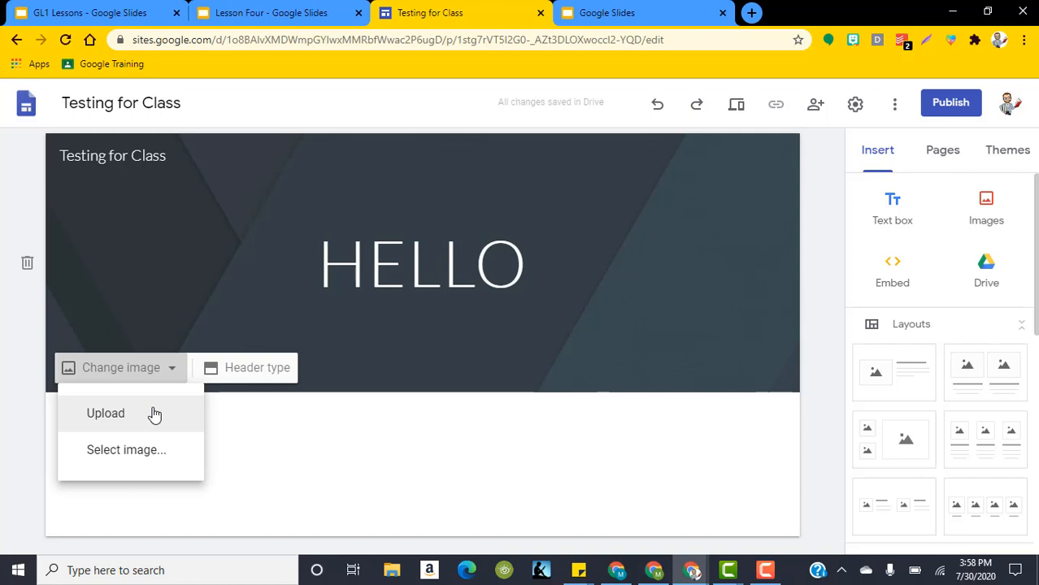
click(129, 452)
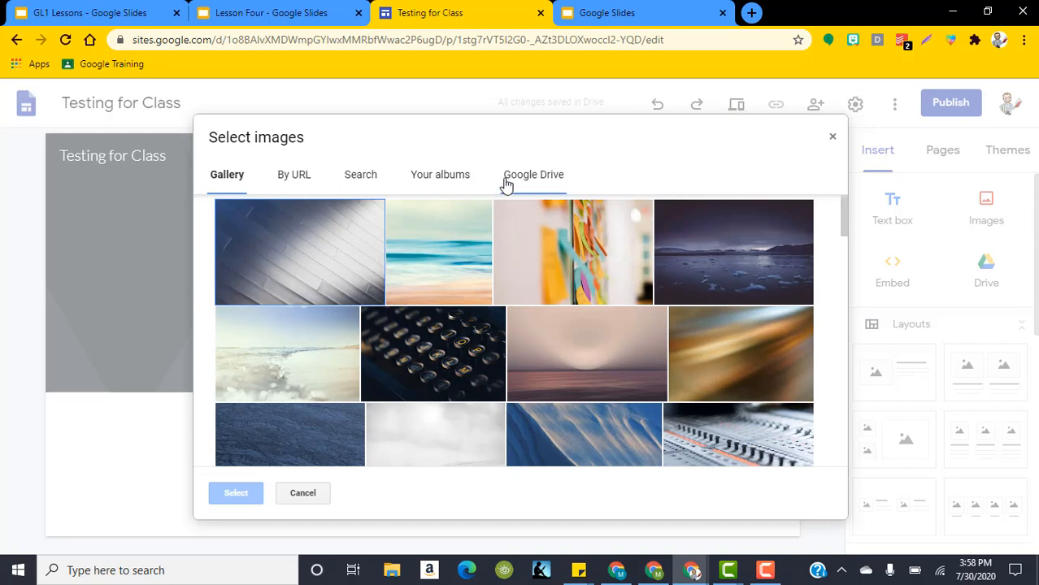
click(370, 172)
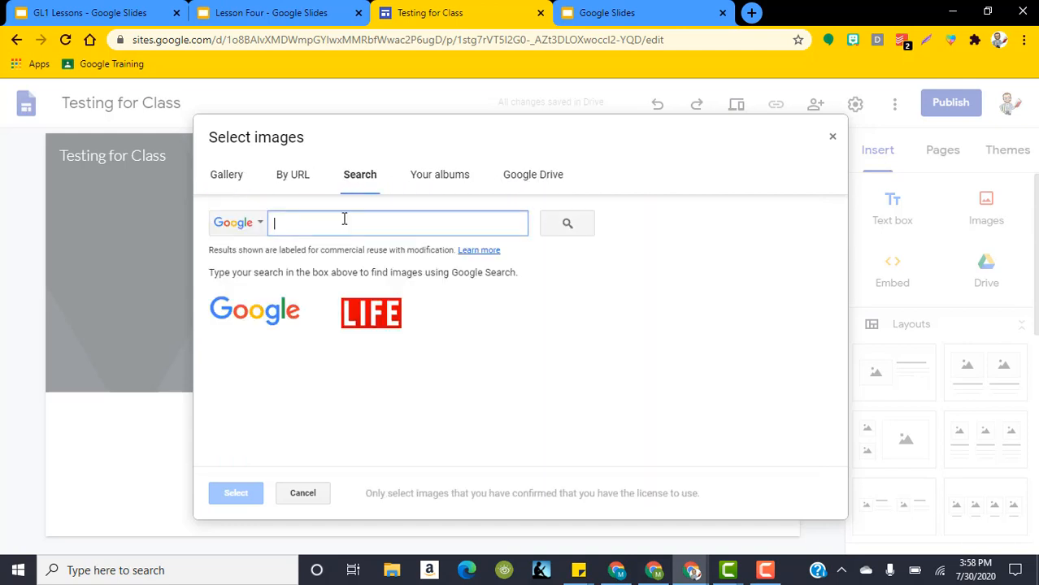
text(books)
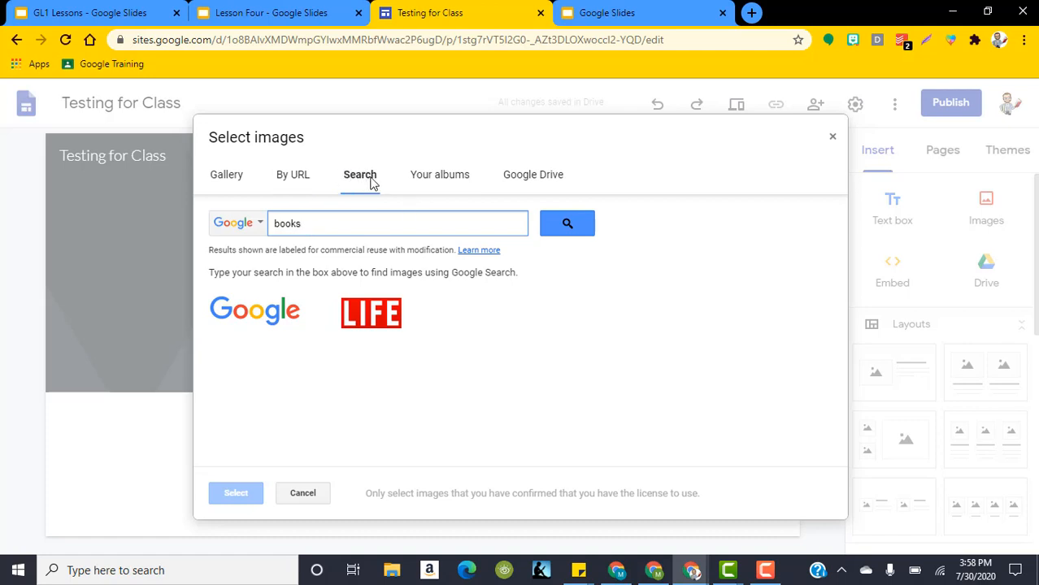
click(576, 223)
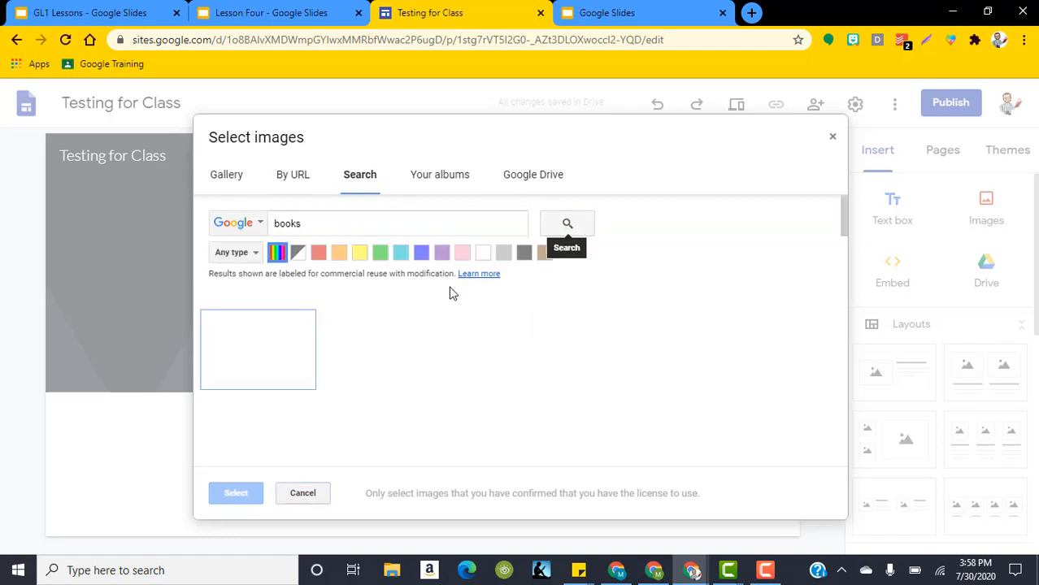
scroll(382, 348, down, 1)
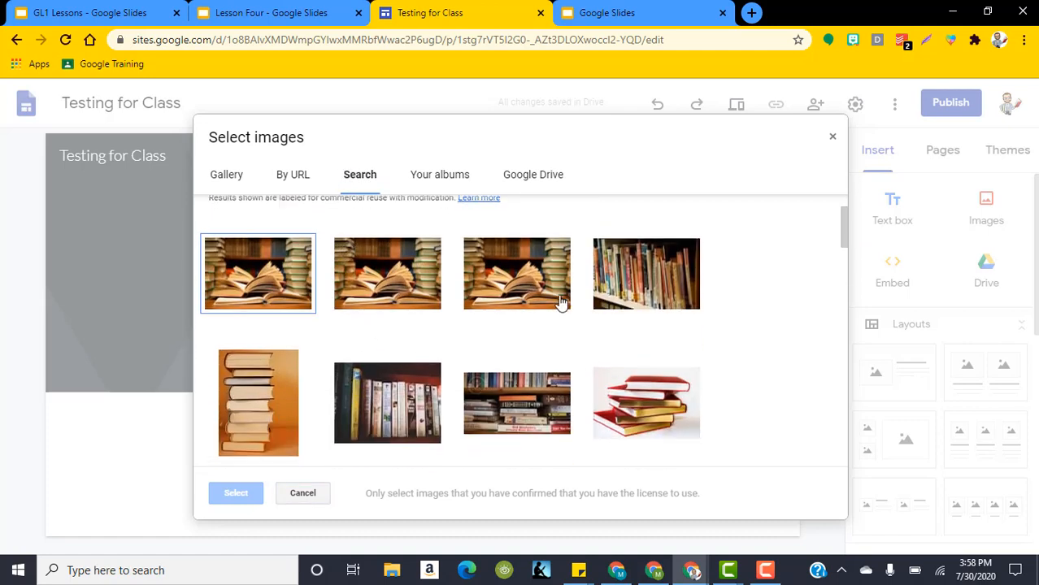
scroll(652, 361, down, 2)
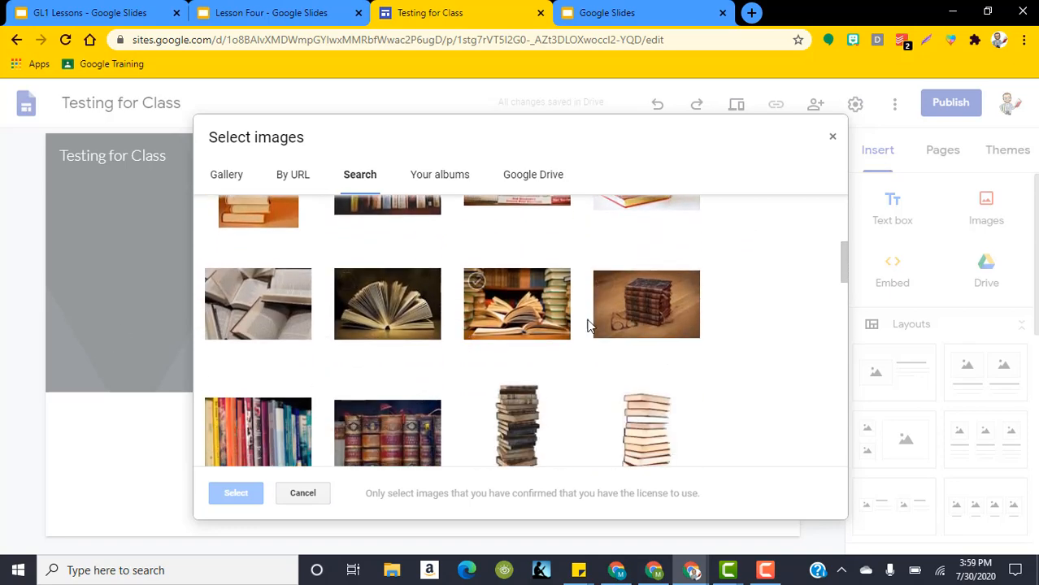
click(664, 309)
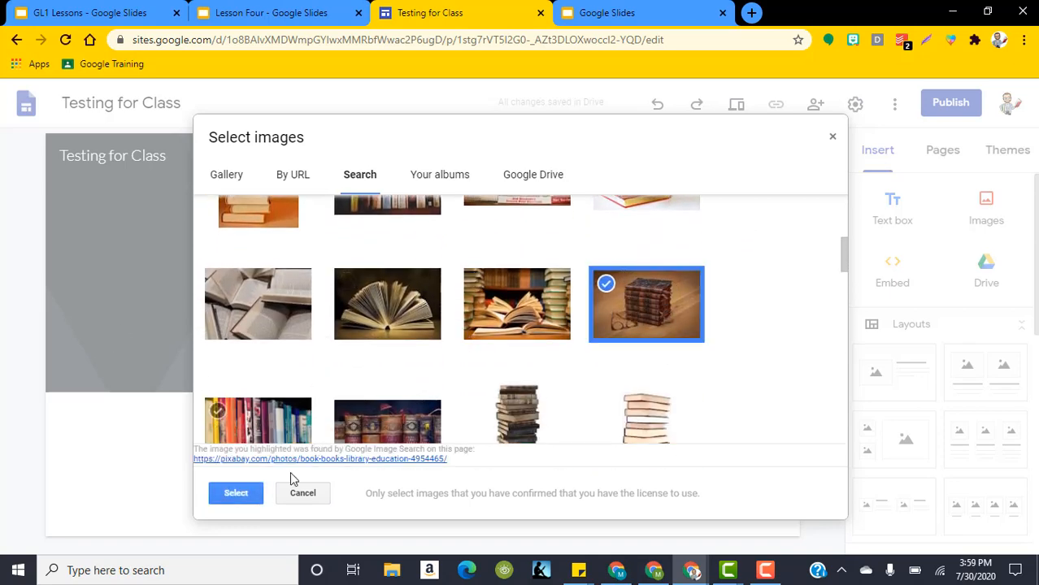
click(254, 489)
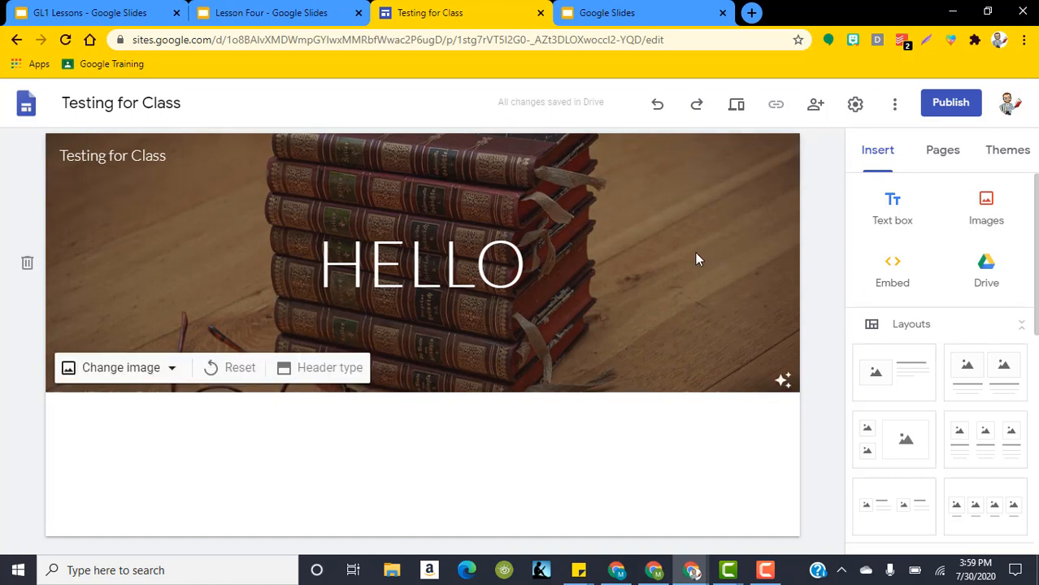
- Try the Normal text style on the HELLO title and switch it back to the Title style
click(368, 270)
drag(310, 264, 619, 241)
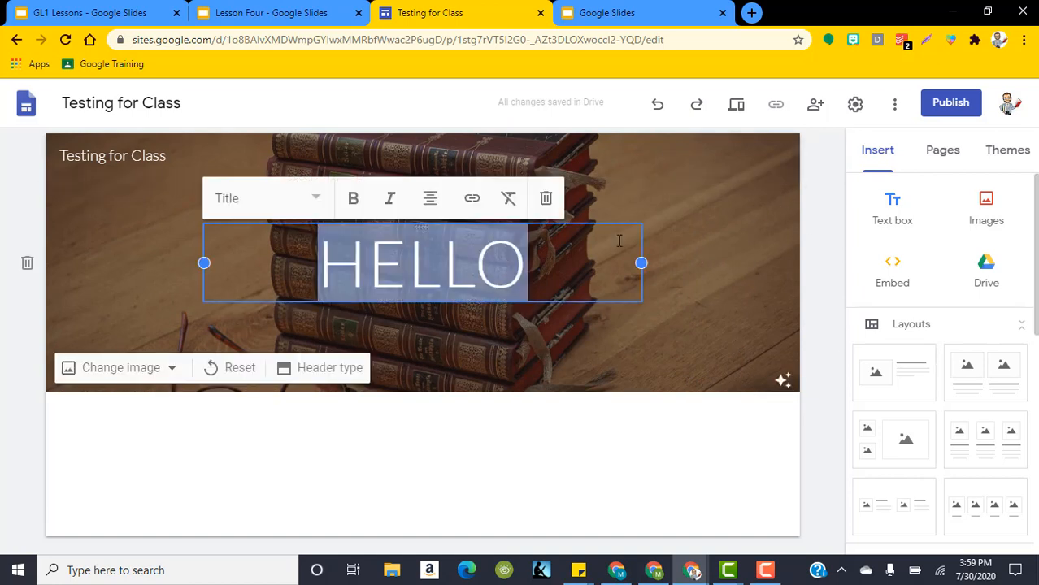
click(613, 262)
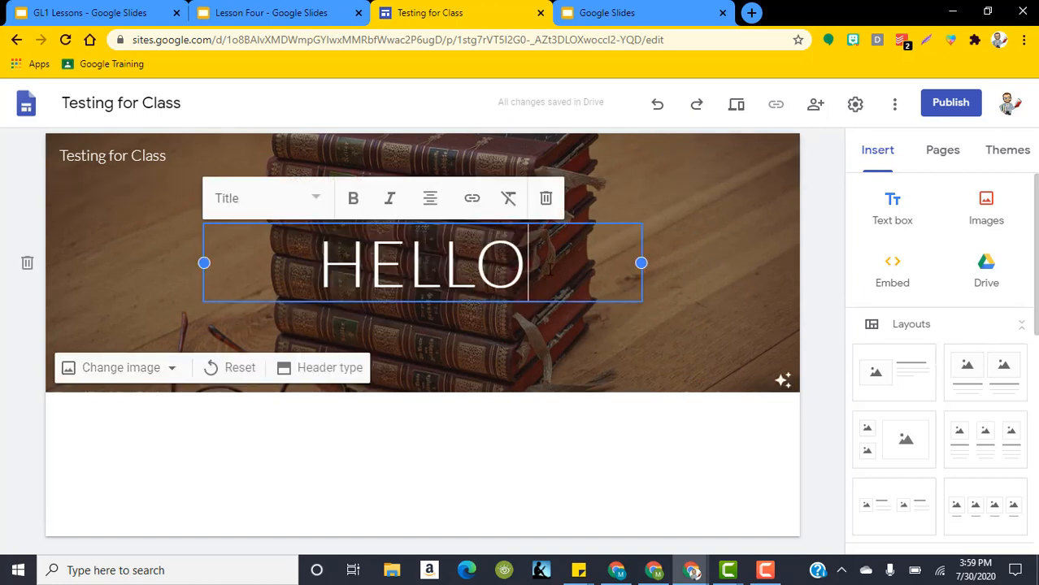
drag(549, 268, 309, 279)
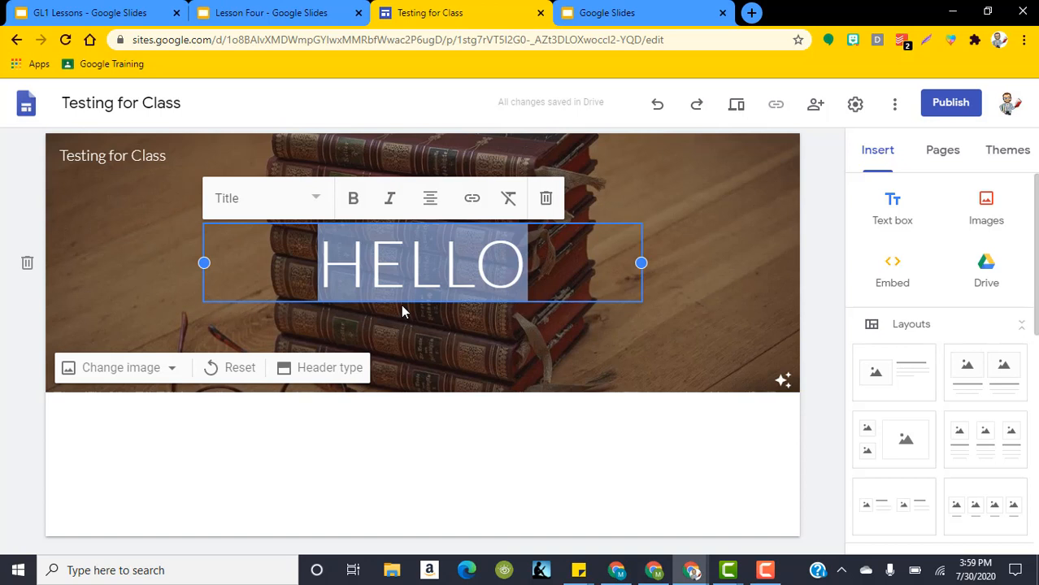
click(312, 199)
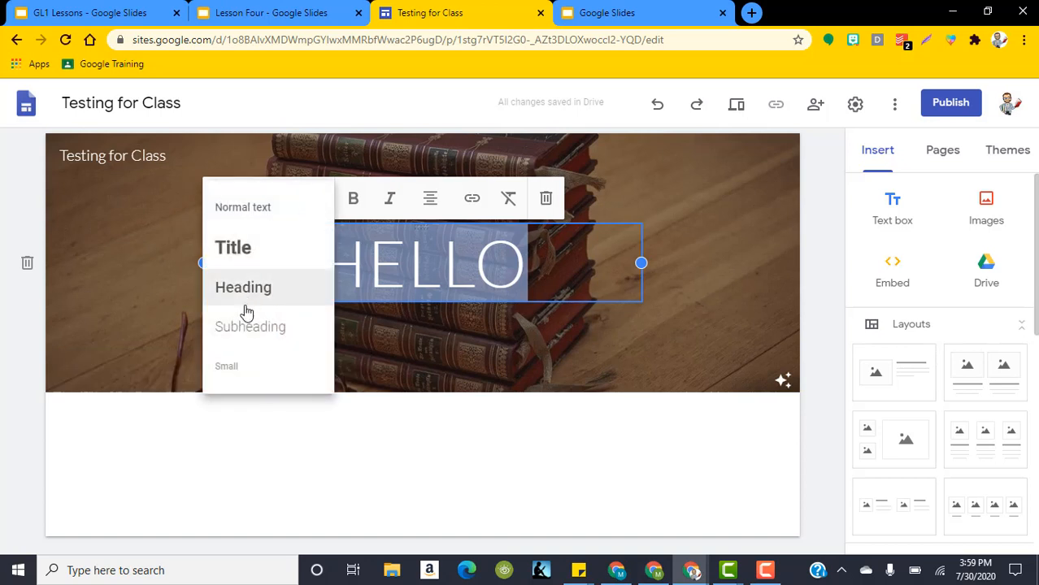
click(279, 207)
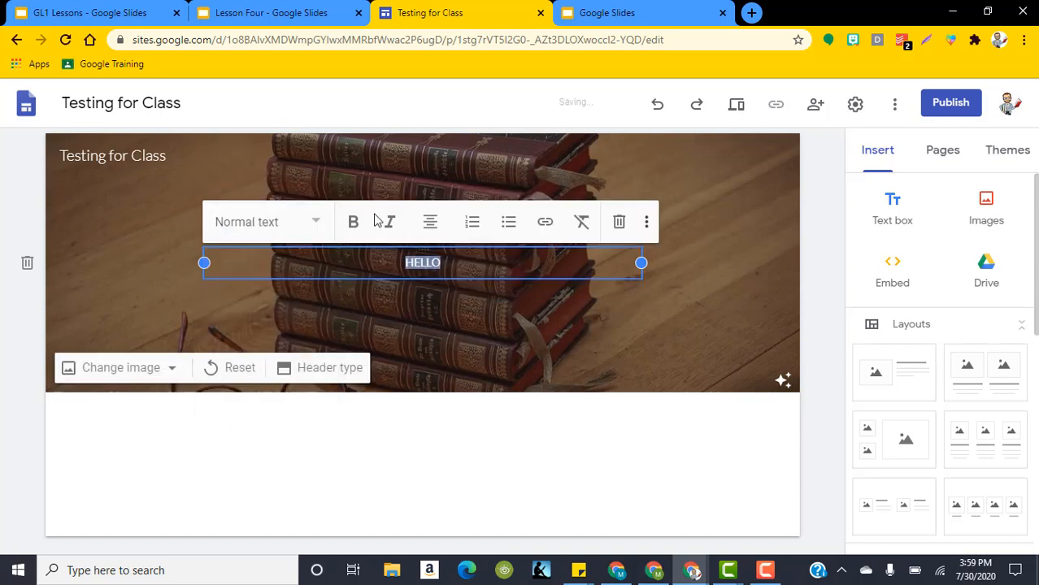
click(294, 224)
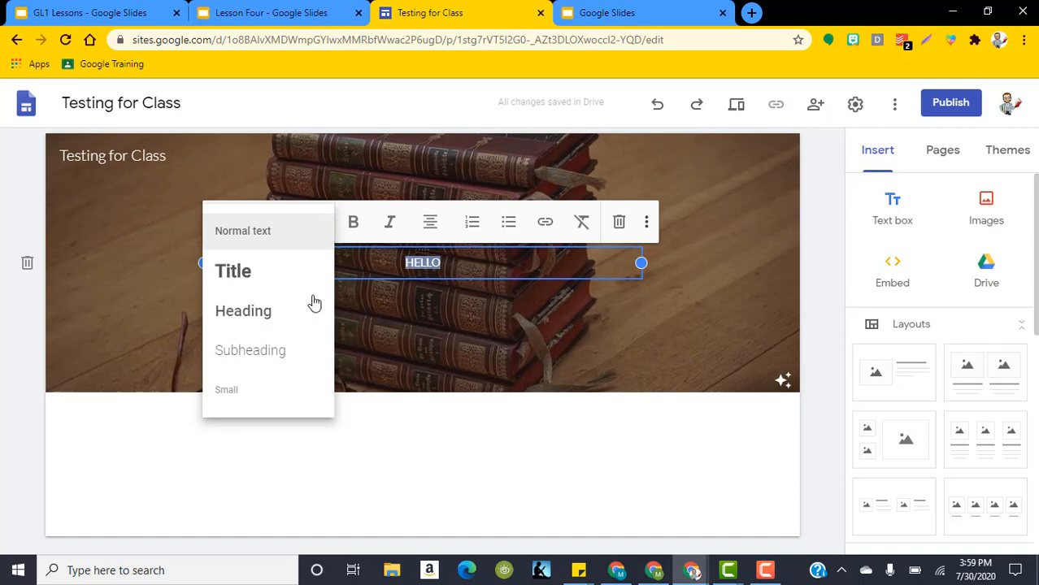
click(272, 279)
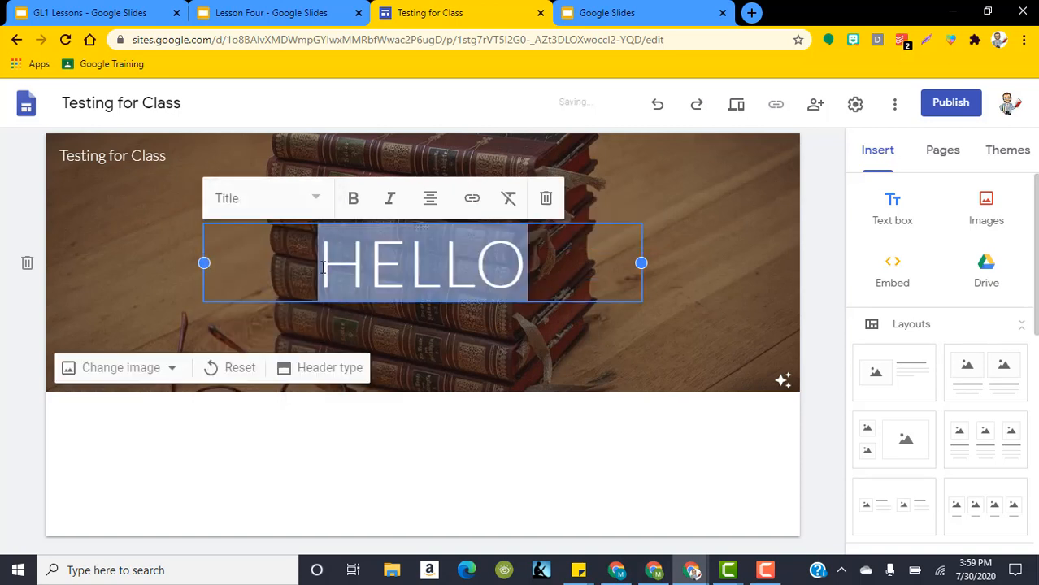
- Make the HELLO title bold and italic, and try left alignment before centering it again
click(359, 203)
click(395, 200)
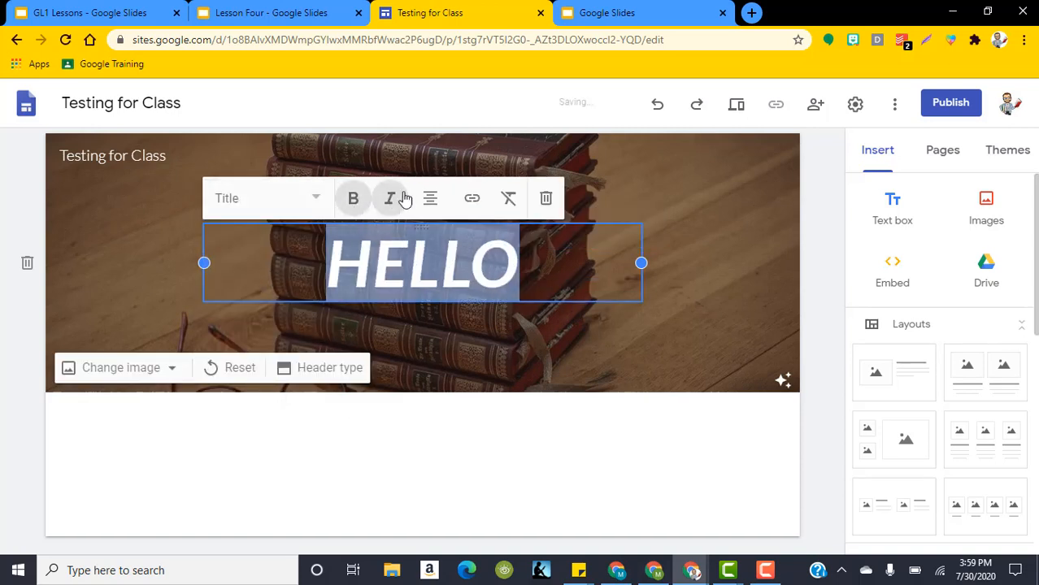
click(430, 198)
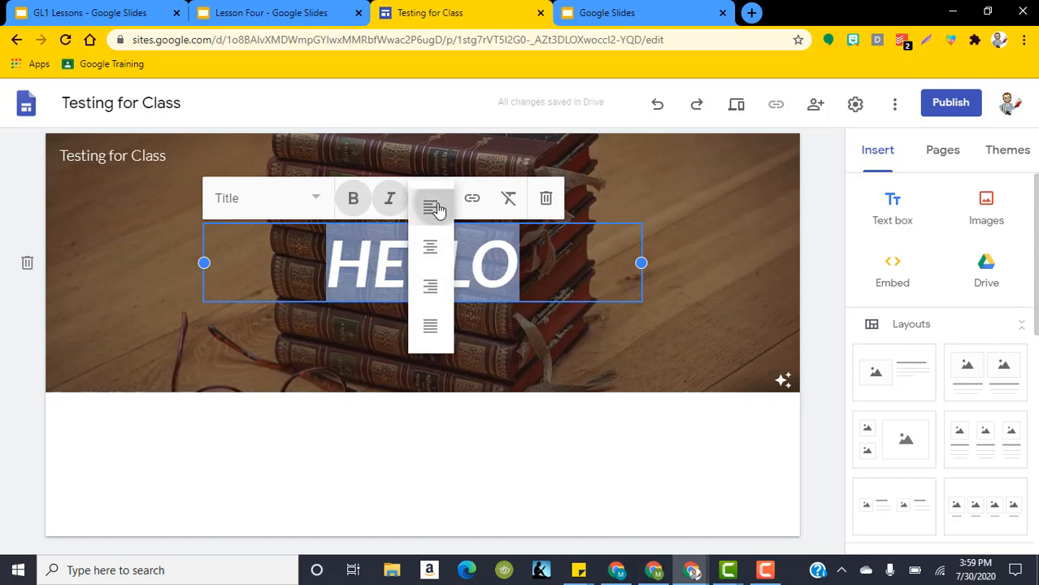
click(437, 210)
click(434, 205)
click(430, 248)
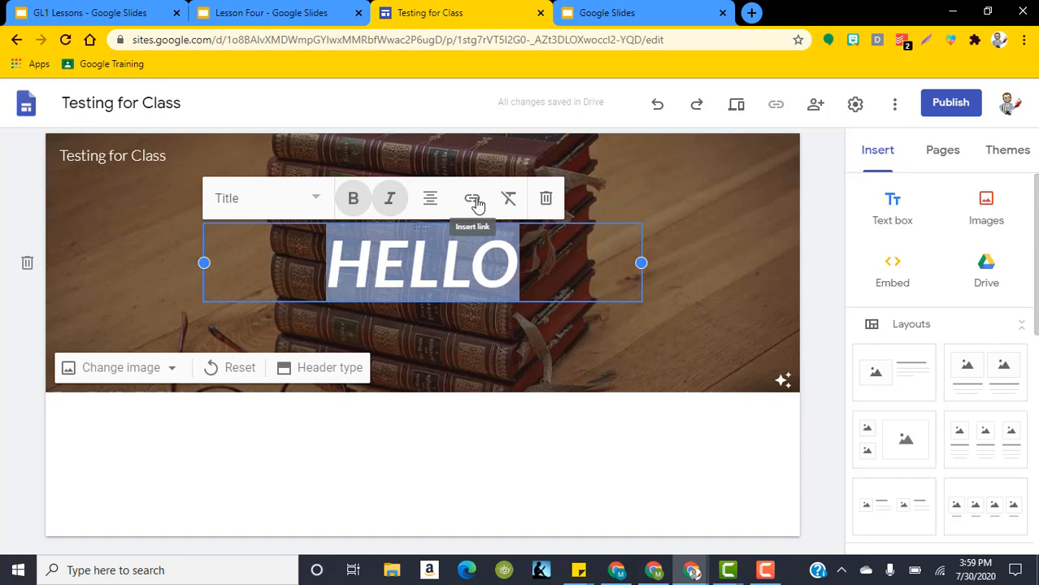
click(561, 262)
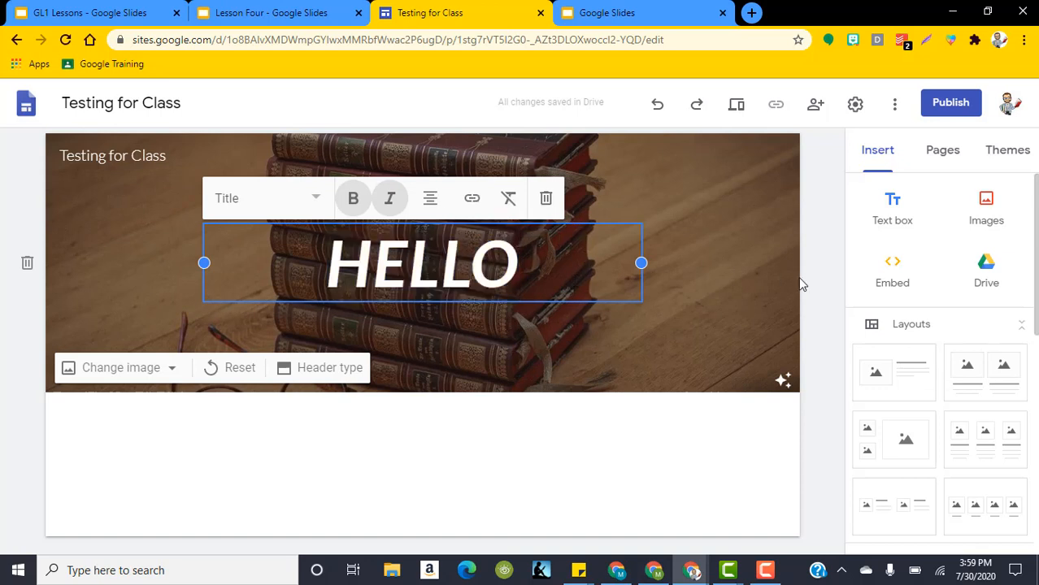
click(829, 304)
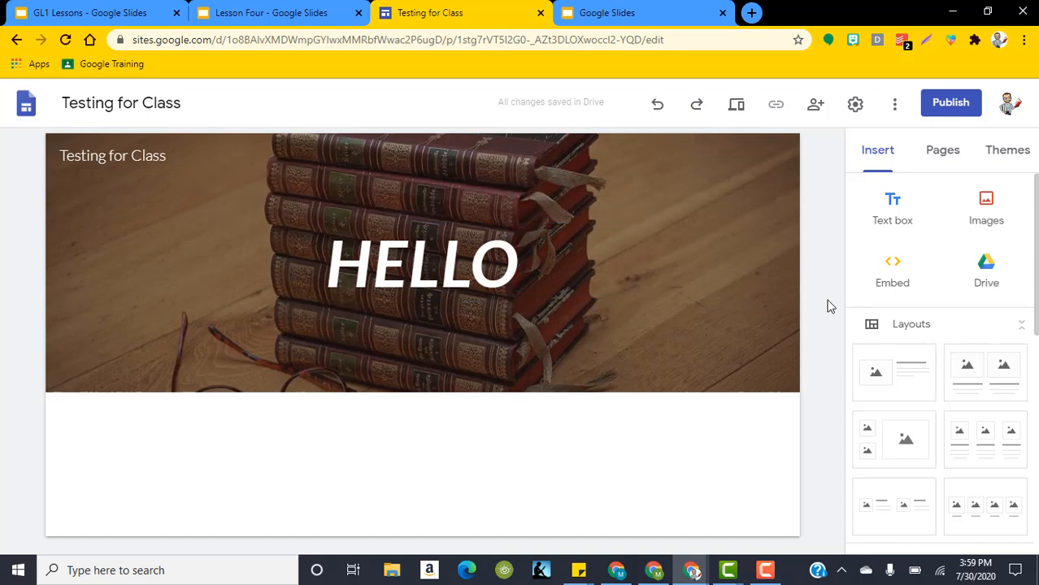
click(513, 268)
drag(512, 268, 177, 278)
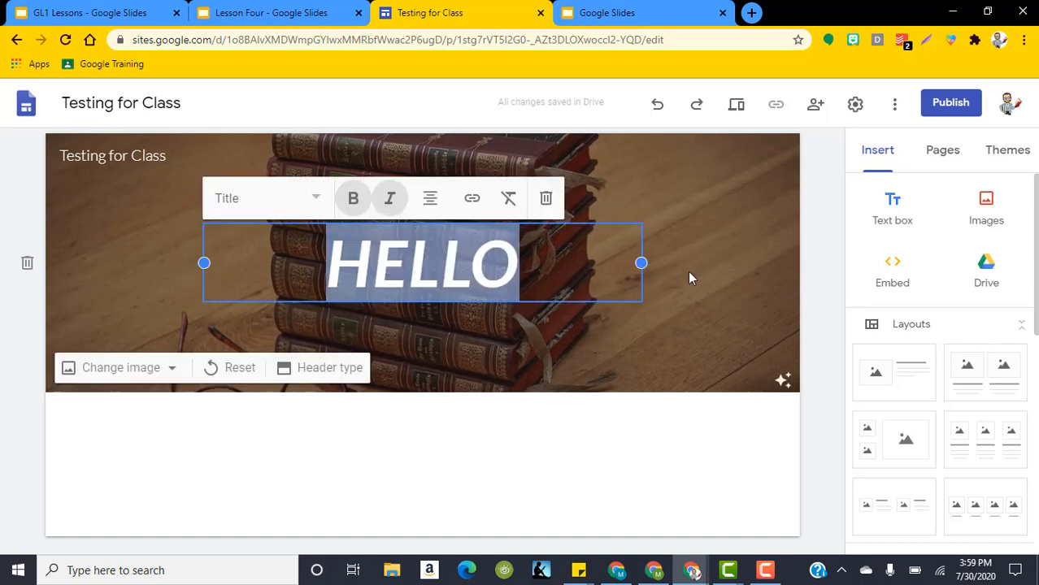
click(831, 255)
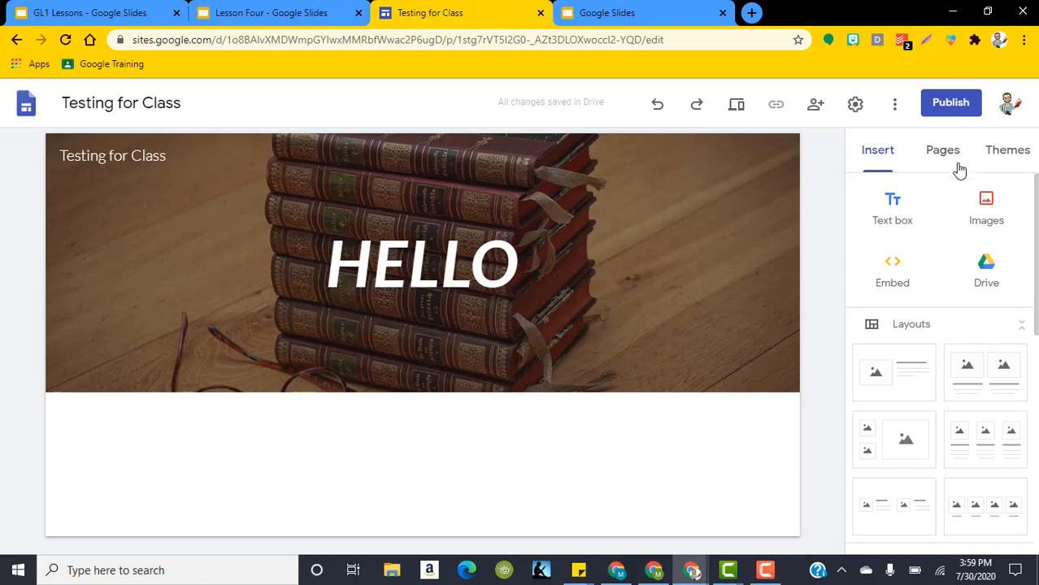
- Apply the Vision theme to the site
click(1008, 151)
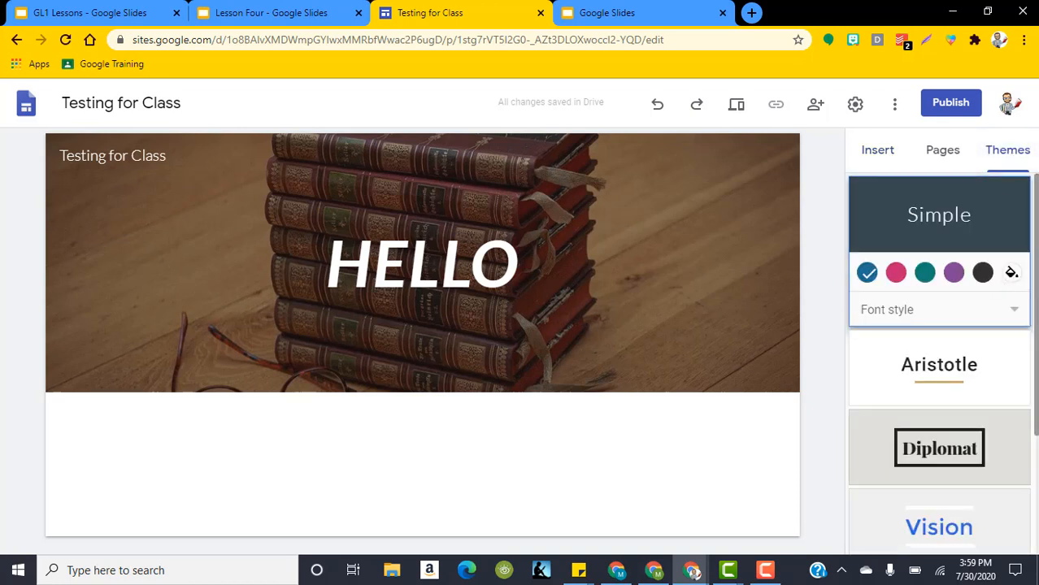
scroll(967, 244, down, 1)
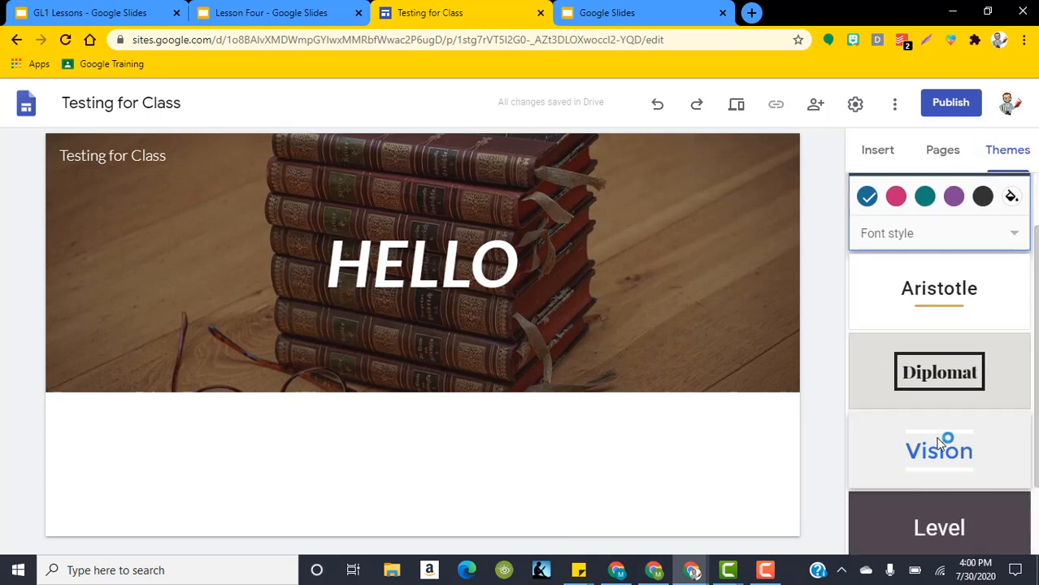
click(939, 444)
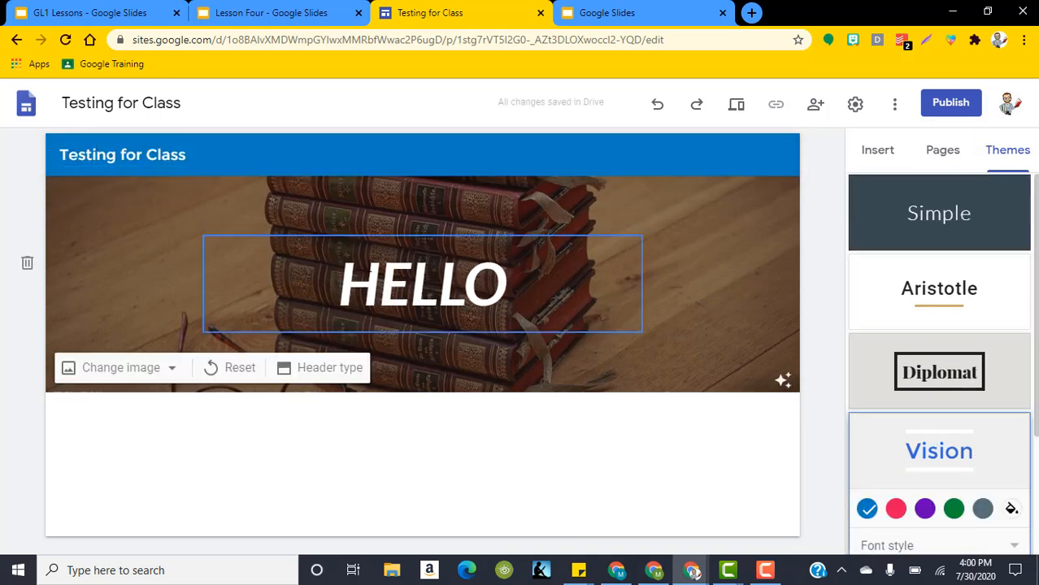
- Remove the bold and italic formatting from the HELLO title in the header
click(507, 284)
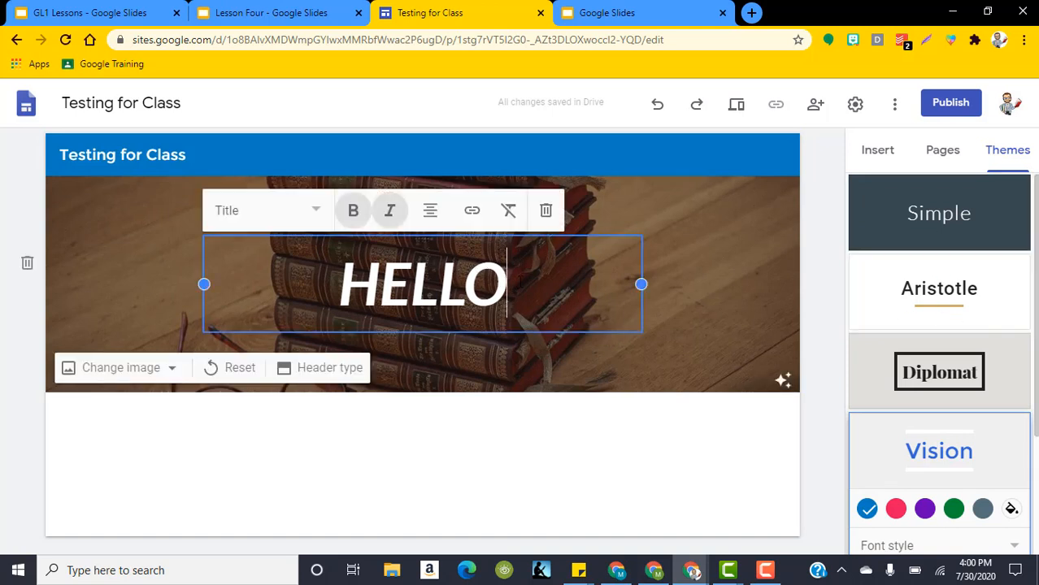
drag(507, 285, 336, 286)
click(353, 211)
click(390, 213)
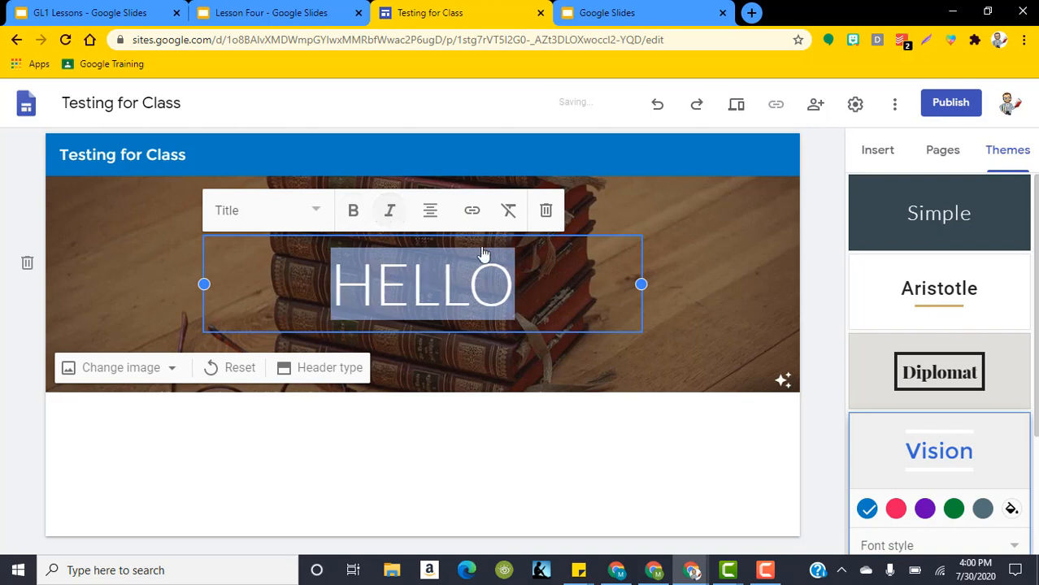
click(584, 298)
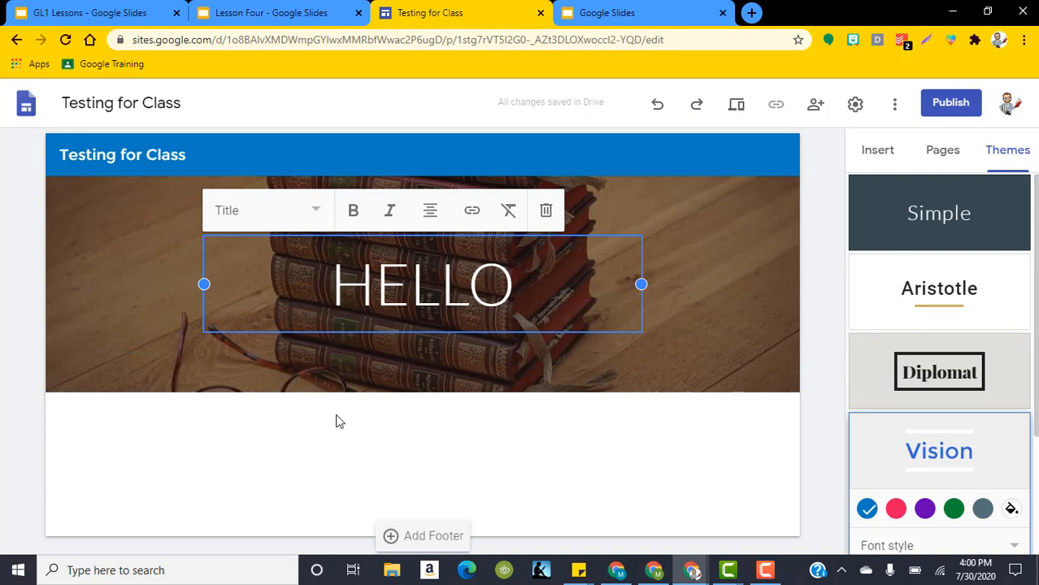
- Try the pink, purple and green colors of the Vision theme and switch back to blue
scroll(935, 390, down, 2)
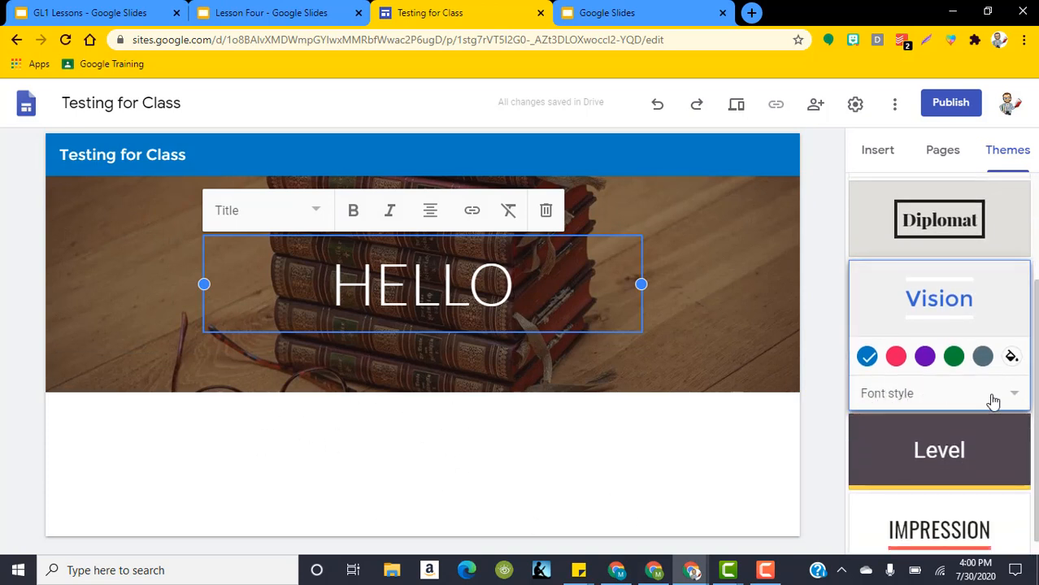
click(897, 358)
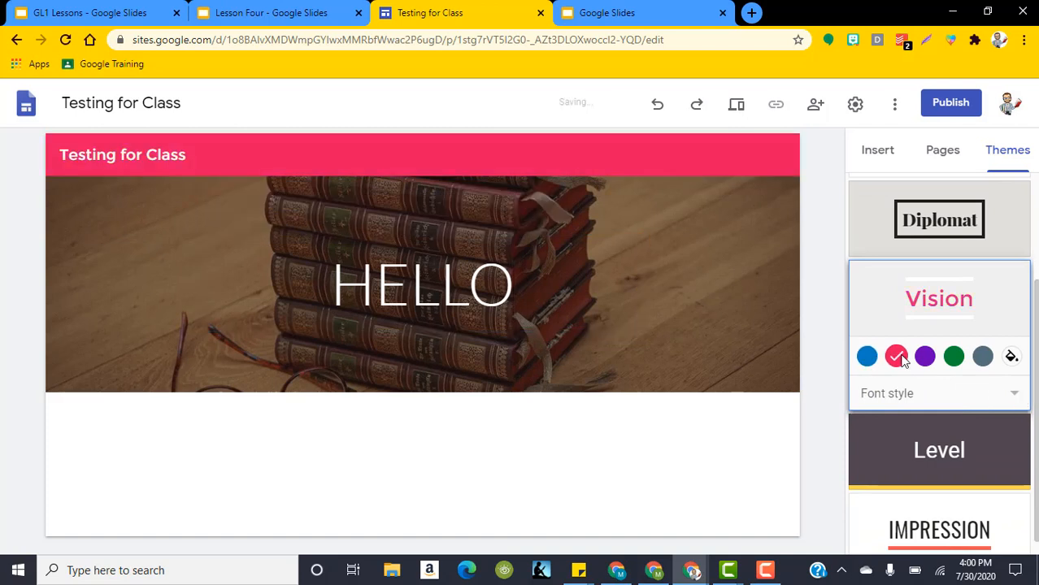
click(926, 358)
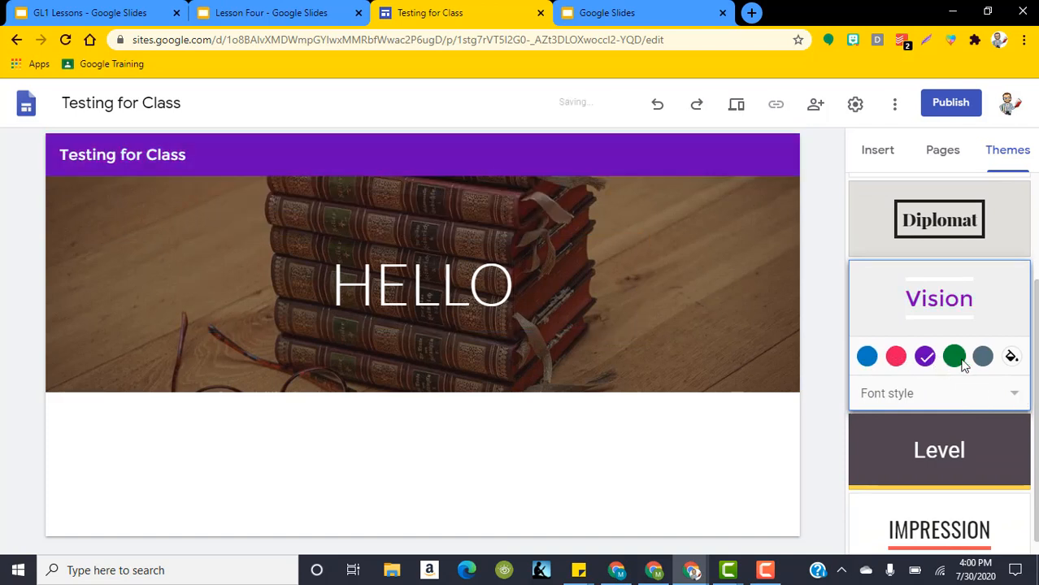
click(958, 360)
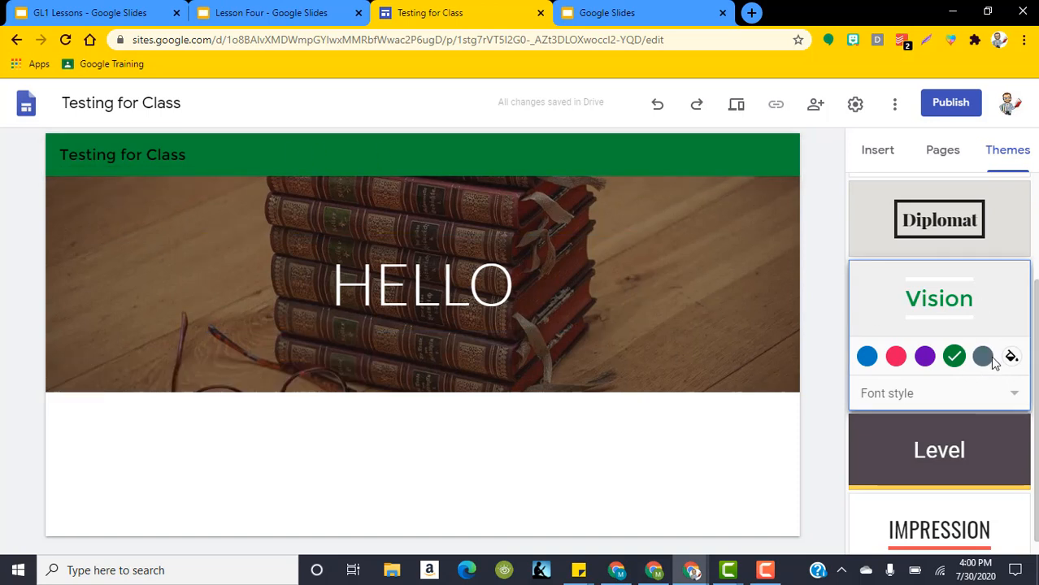
click(867, 356)
- Set the Vision theme's font style to Modern
click(903, 398)
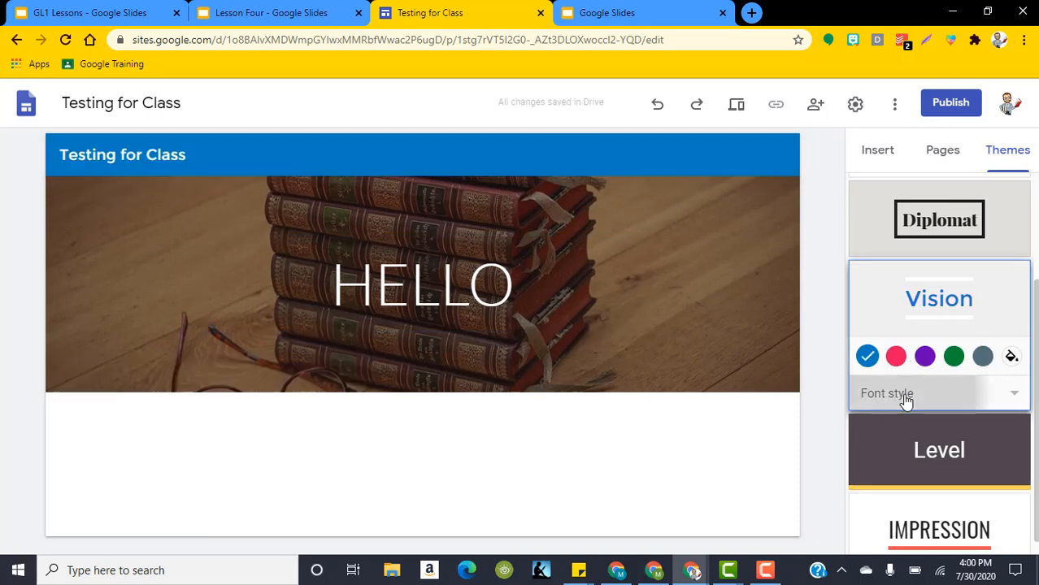
scroll(908, 411, down, 1)
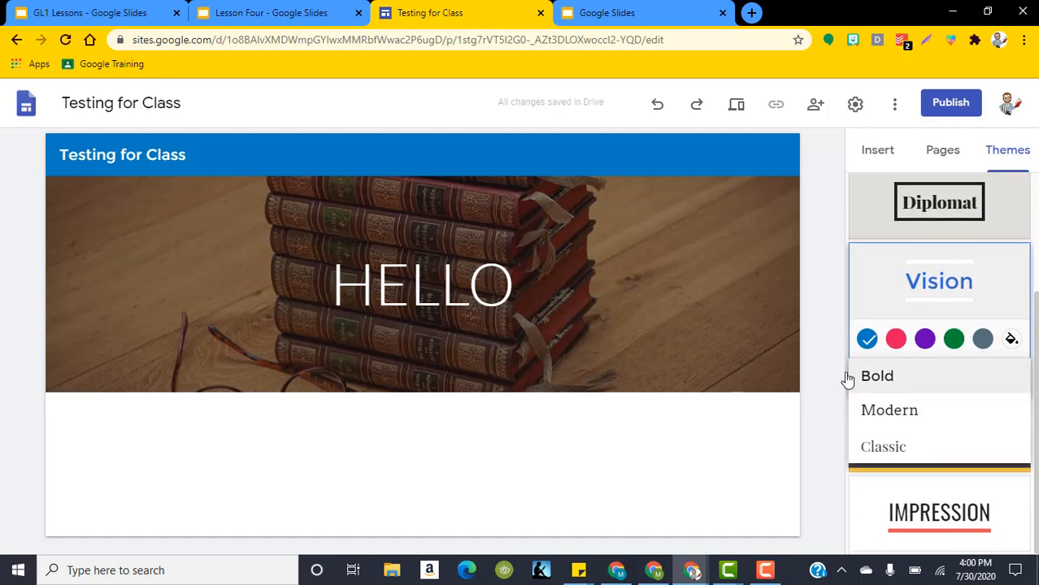
click(899, 416)
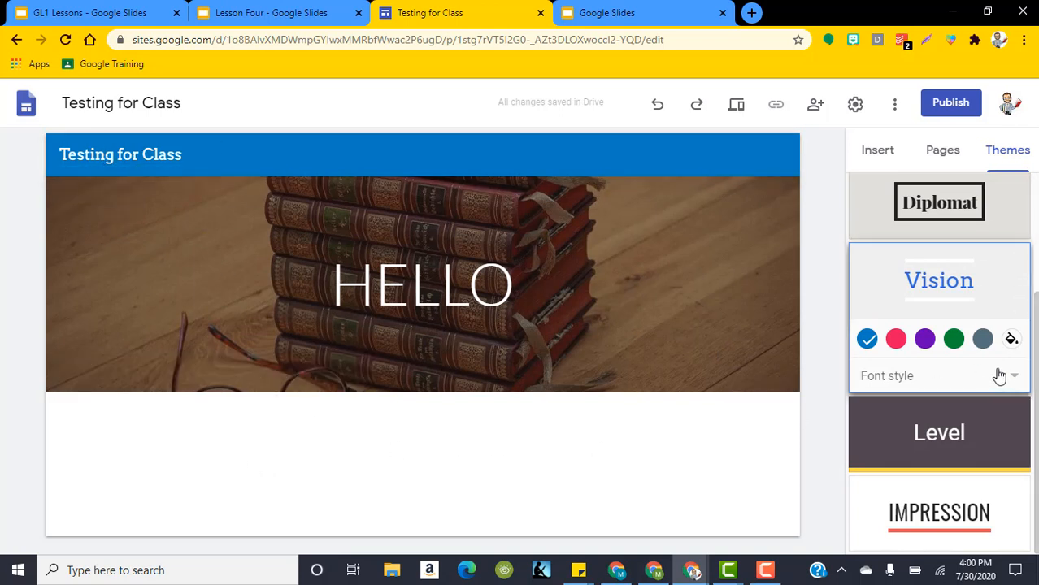
- Insert an empty text box below the header and delete it again
click(888, 150)
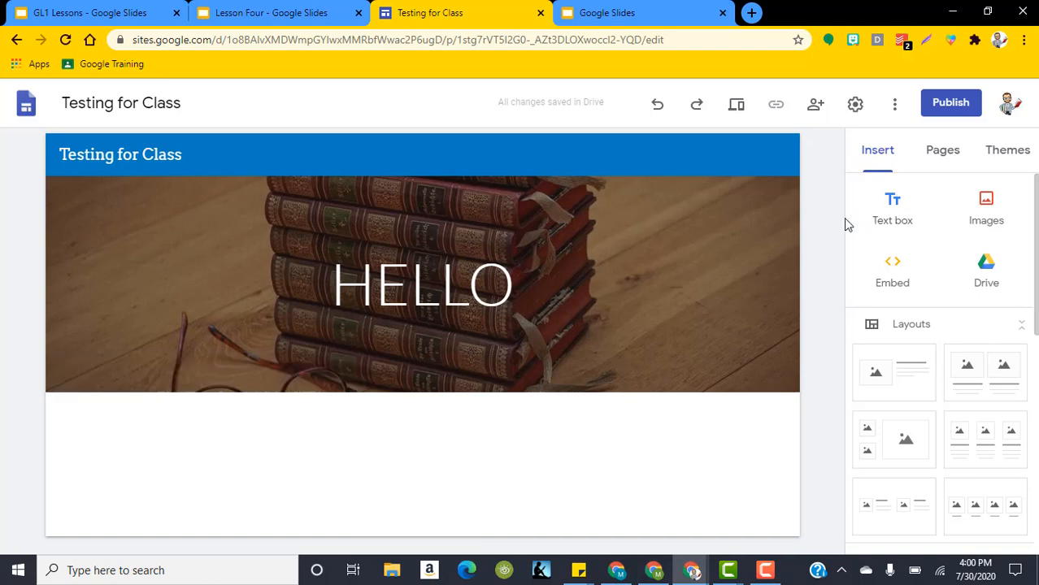
click(894, 205)
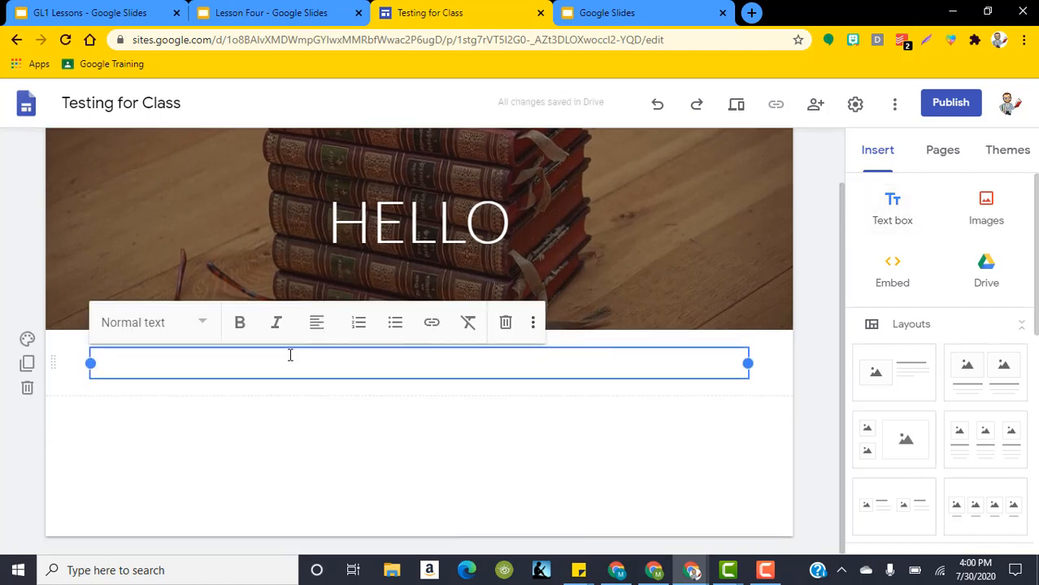
click(505, 322)
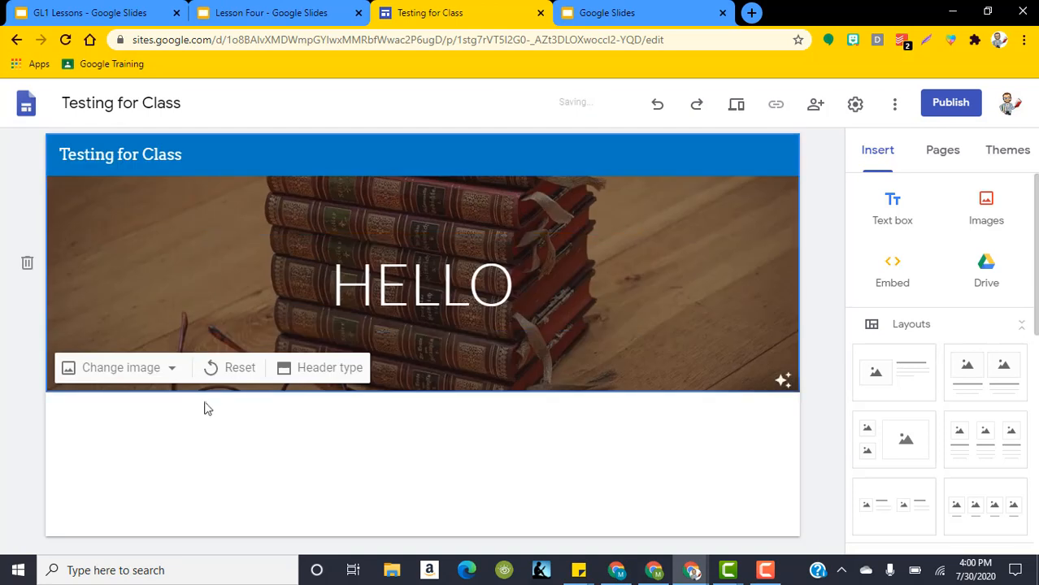
- Examine the quick insert options available on the blank area below the header, and dismiss them
double_click(205, 439)
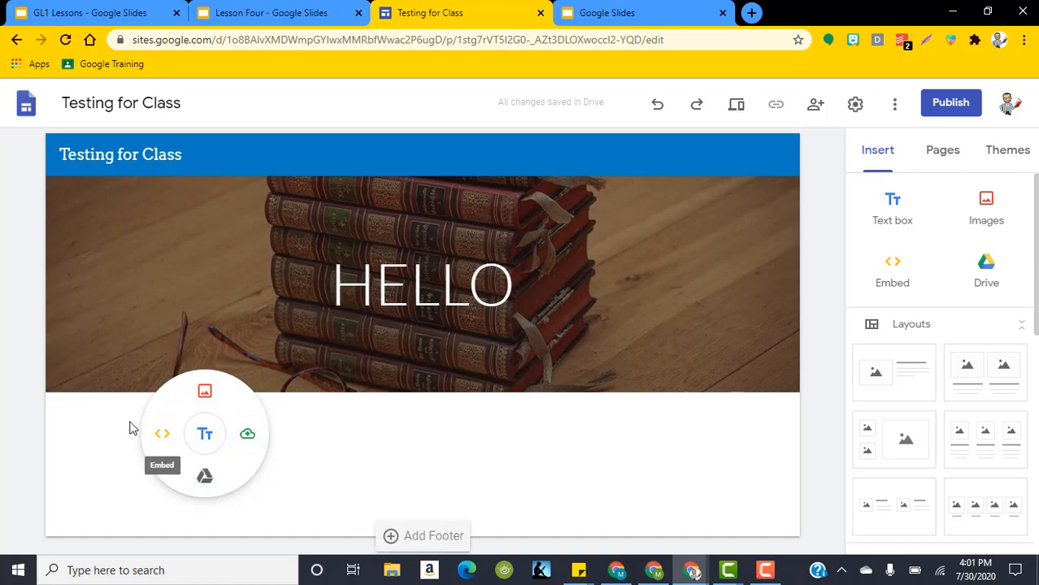
click(361, 457)
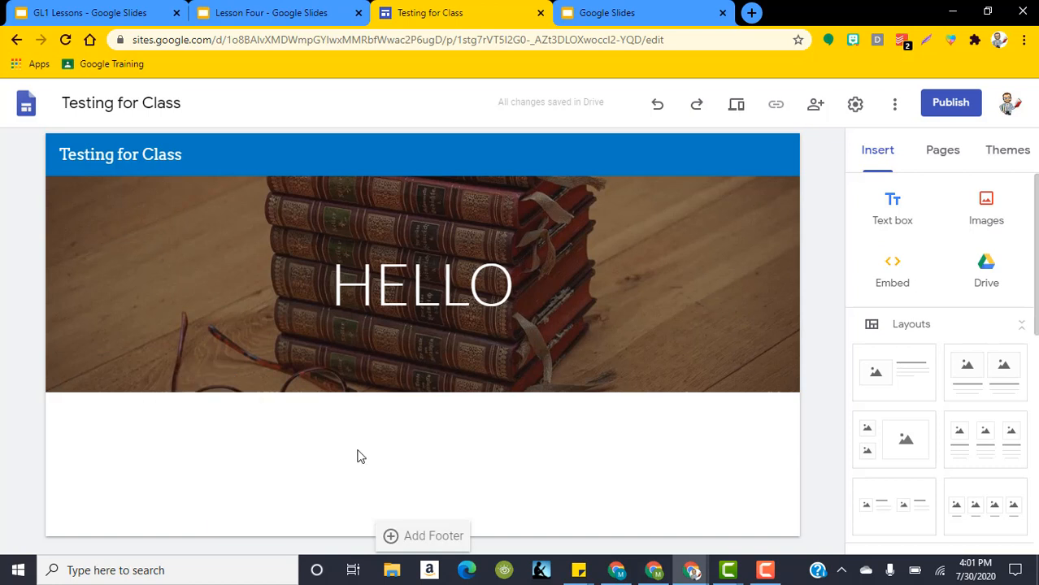
double_click(411, 439)
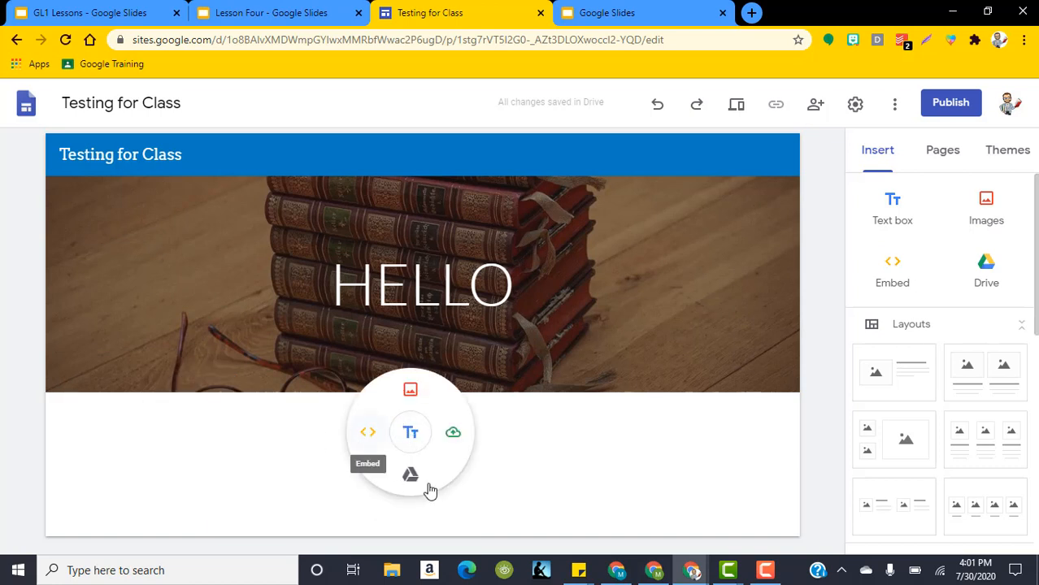
click(512, 464)
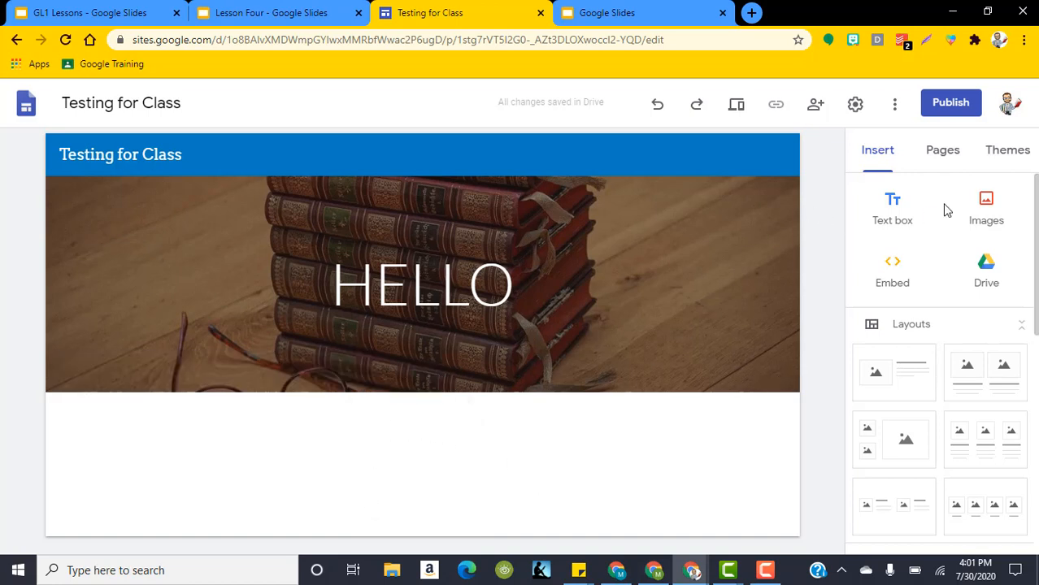
- Add a text box below the header in the Title style with the text "What is this?"
click(903, 209)
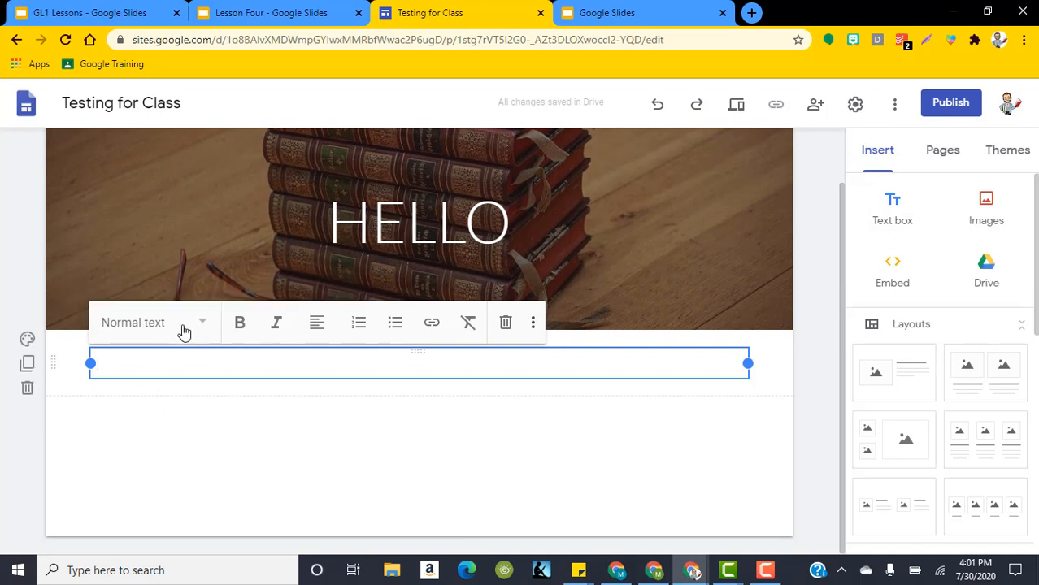
click(189, 325)
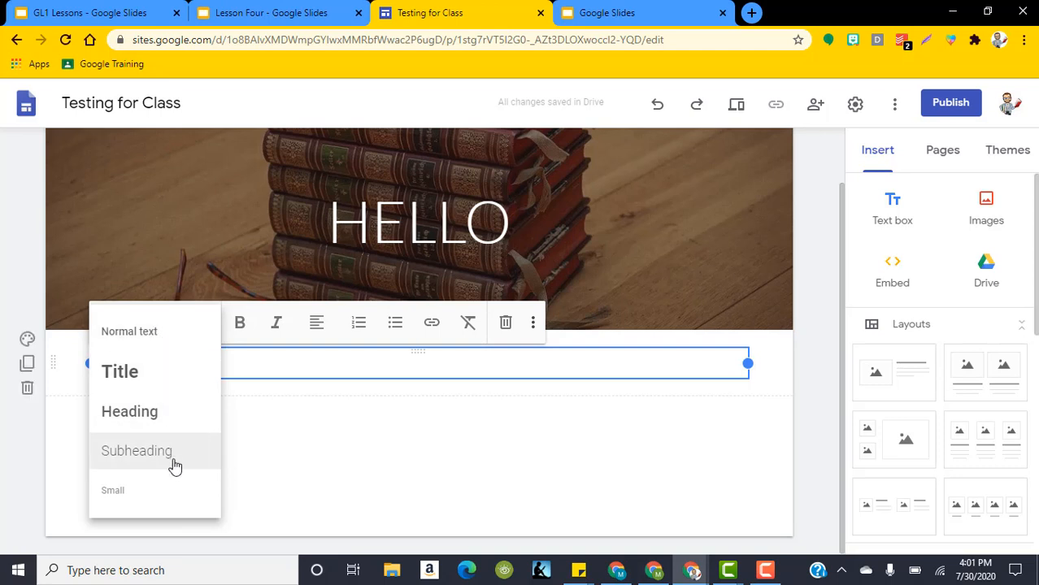
click(124, 376)
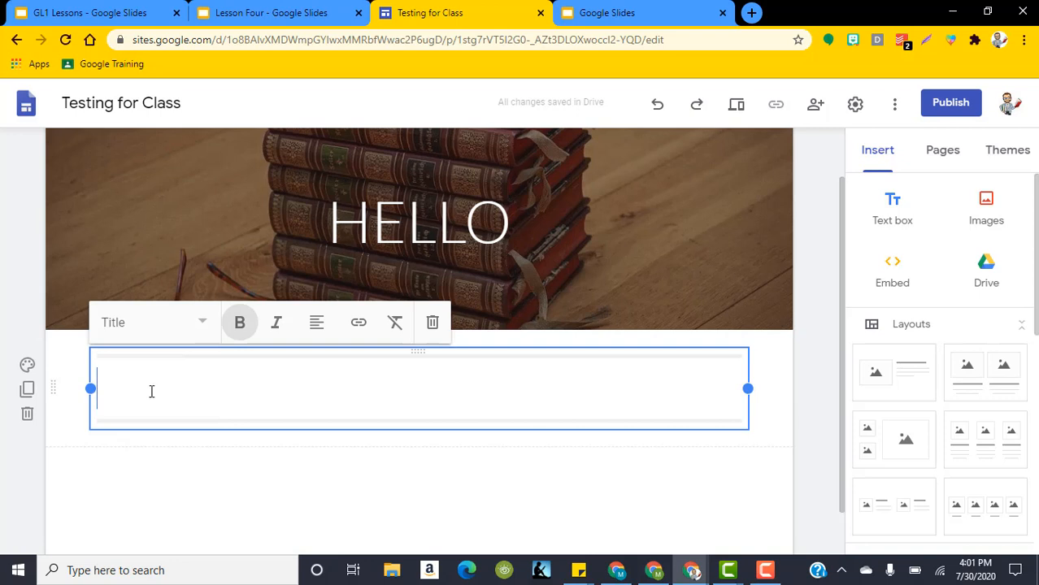
text(What )
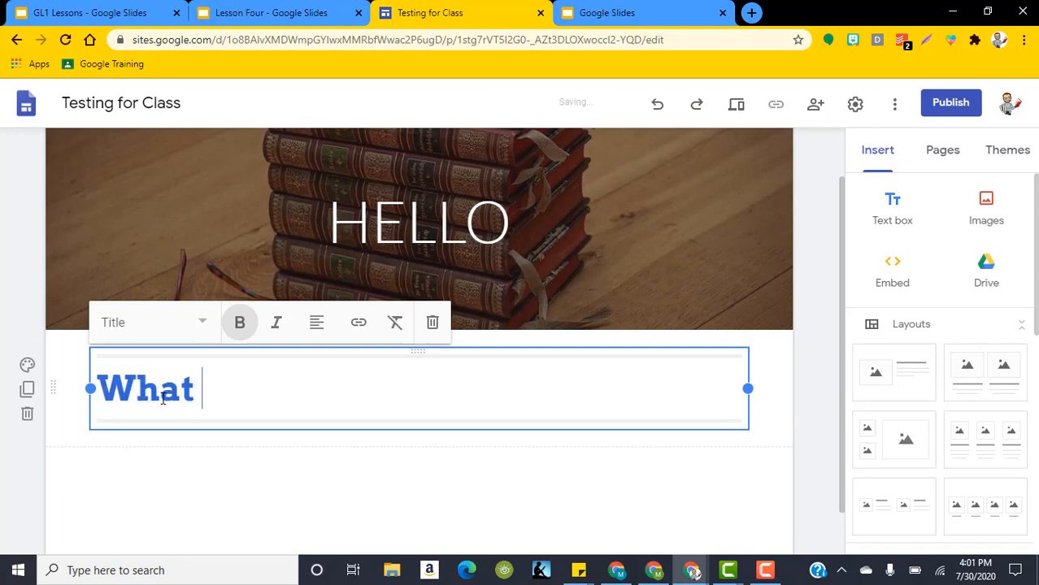
text(is this?)
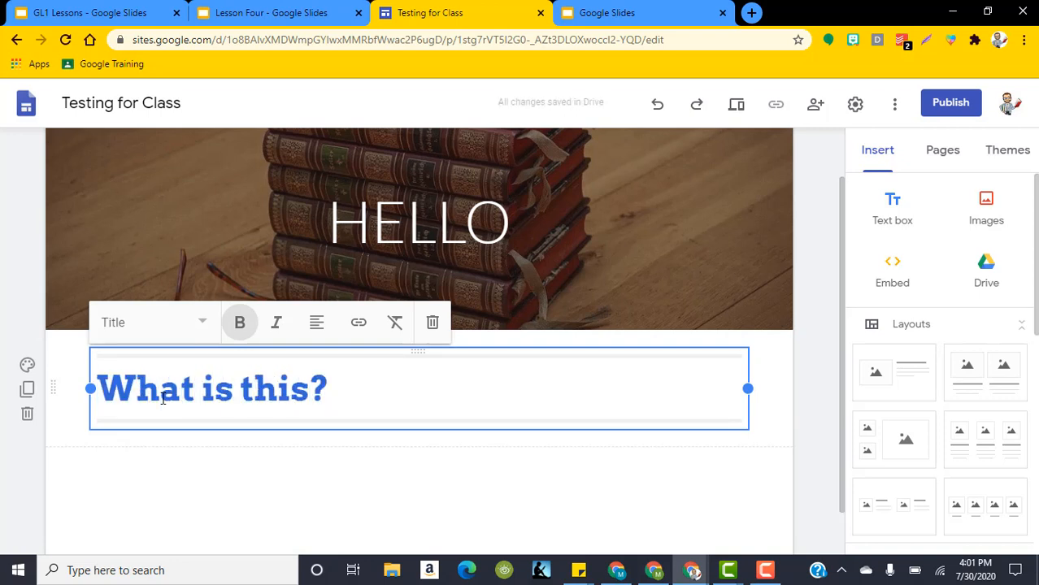
click(819, 393)
- Add a Normal text box below the "What is this?" title with the text "I am explaining what this site is"
scroll(799, 402, down, 1)
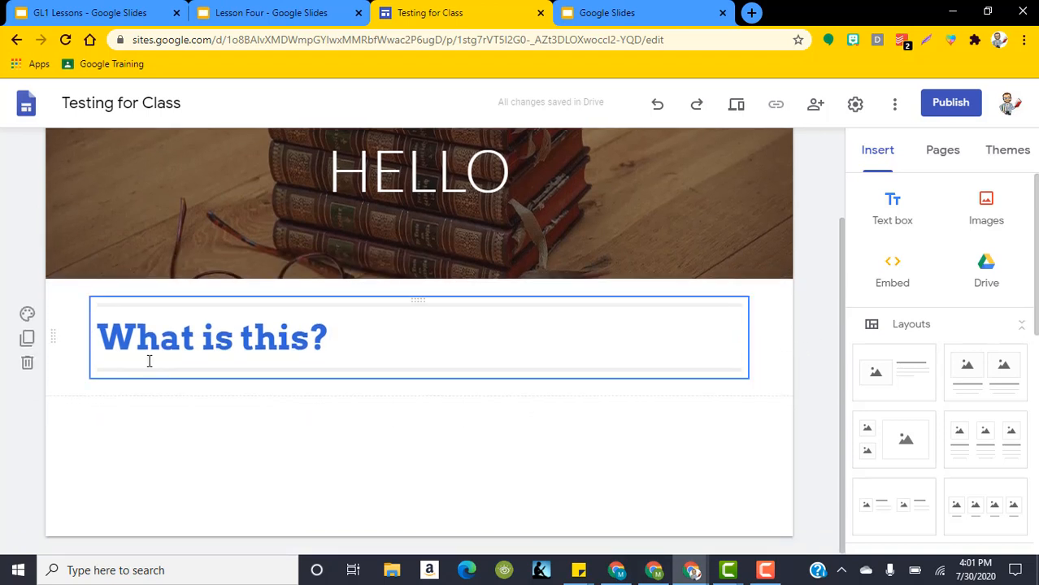
double_click(137, 404)
click(139, 402)
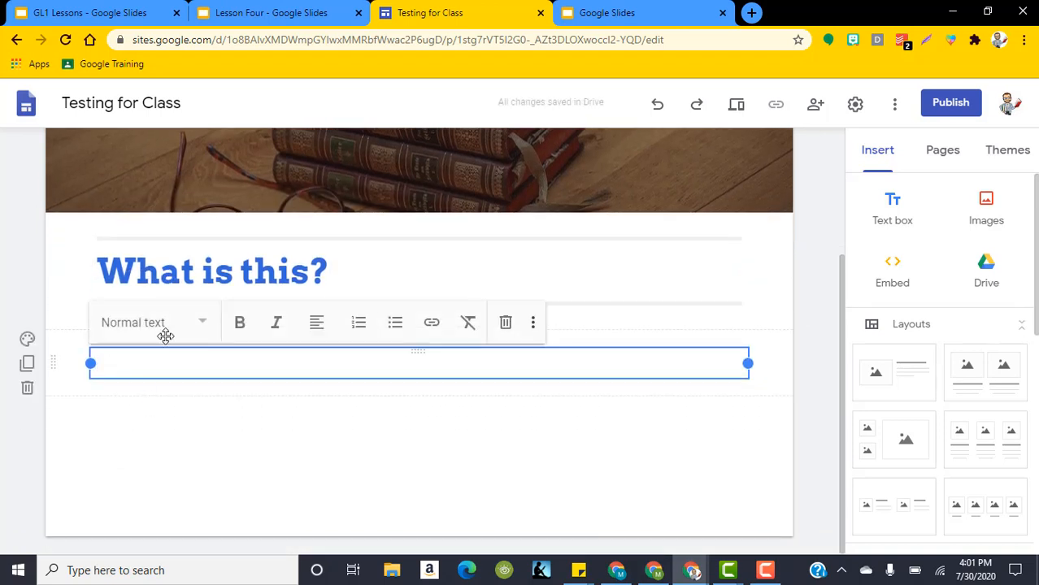
click(171, 332)
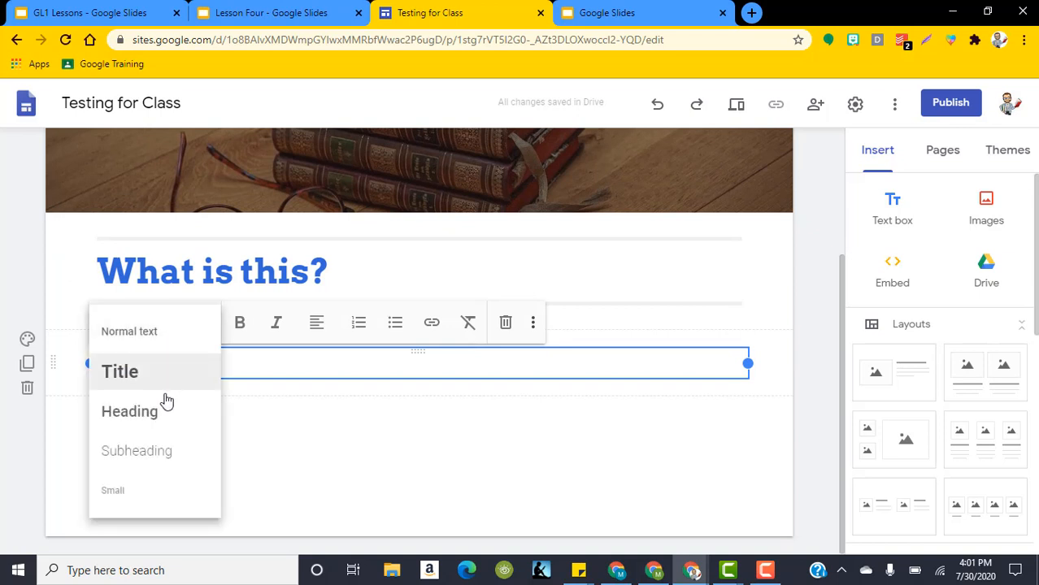
click(166, 333)
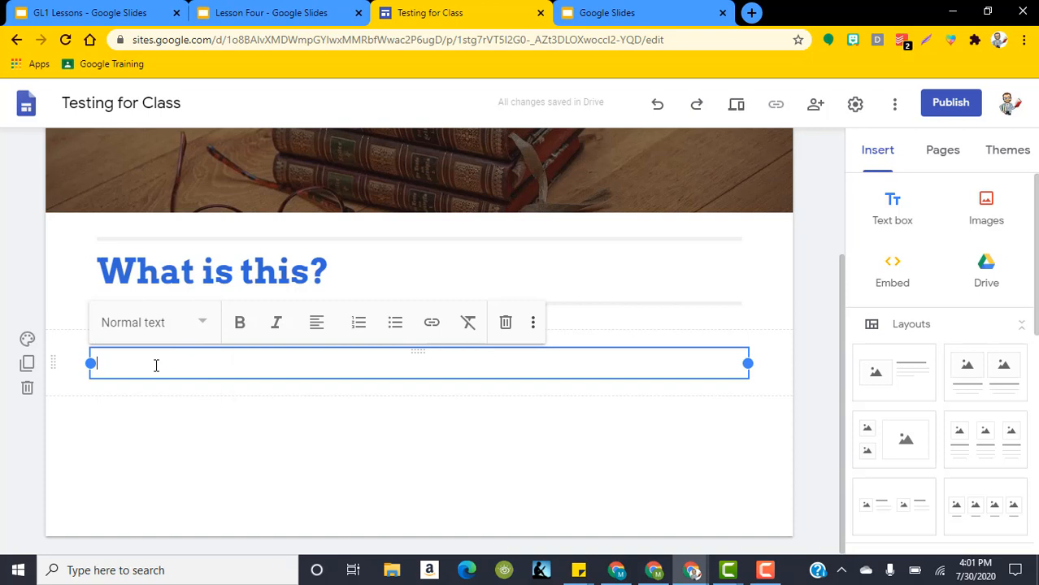
text(I am explaining what this site is)
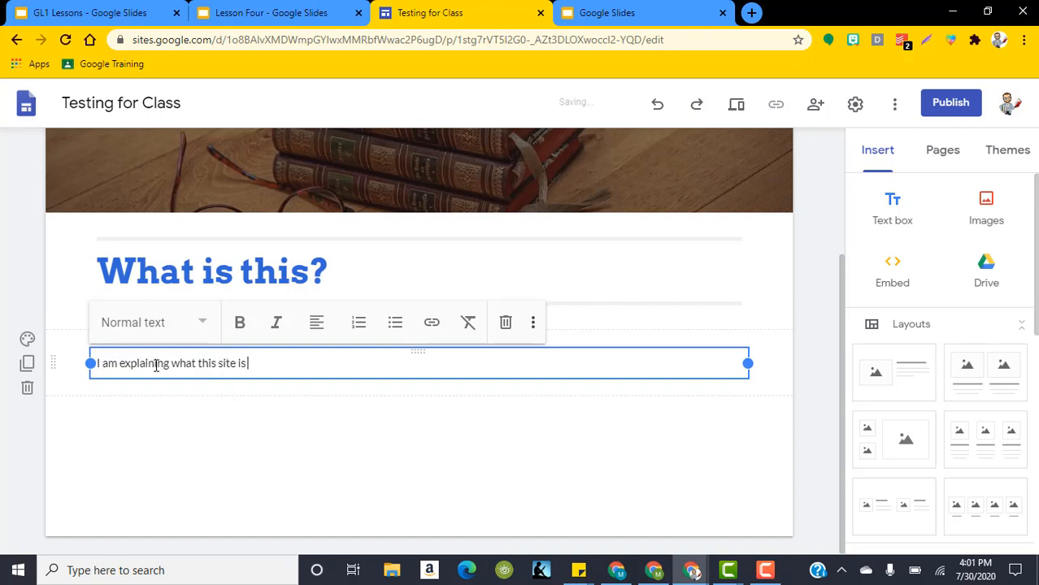
- Extend the explanation with random filler letters and add two more lines of filler text below it
text( bISFJWEJFPWEFKJAOEFKPEWAKFOJFWPEOFWEOIJF)
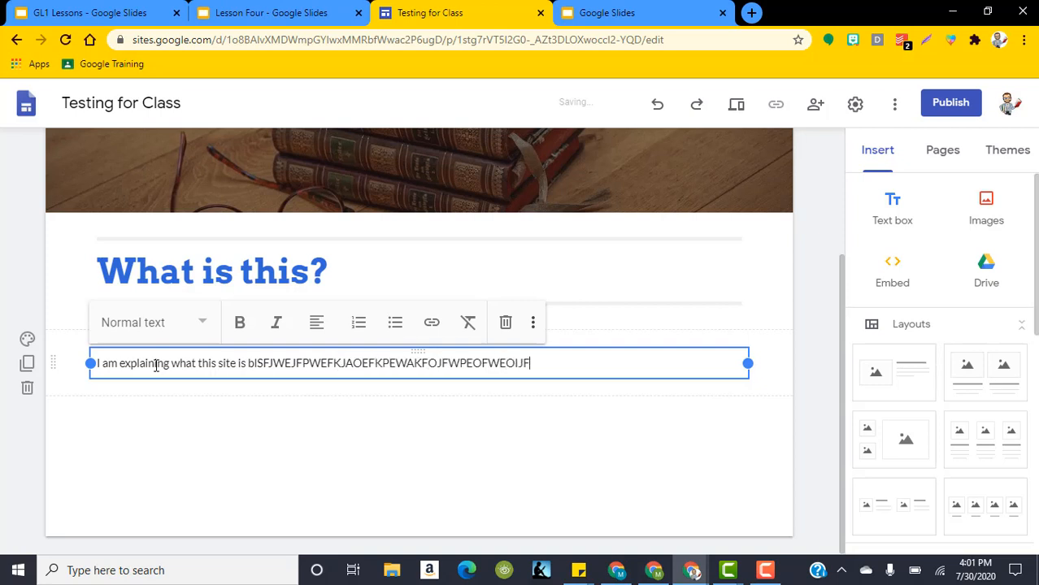
text(EWF)
key(Return)
text(EWFH)
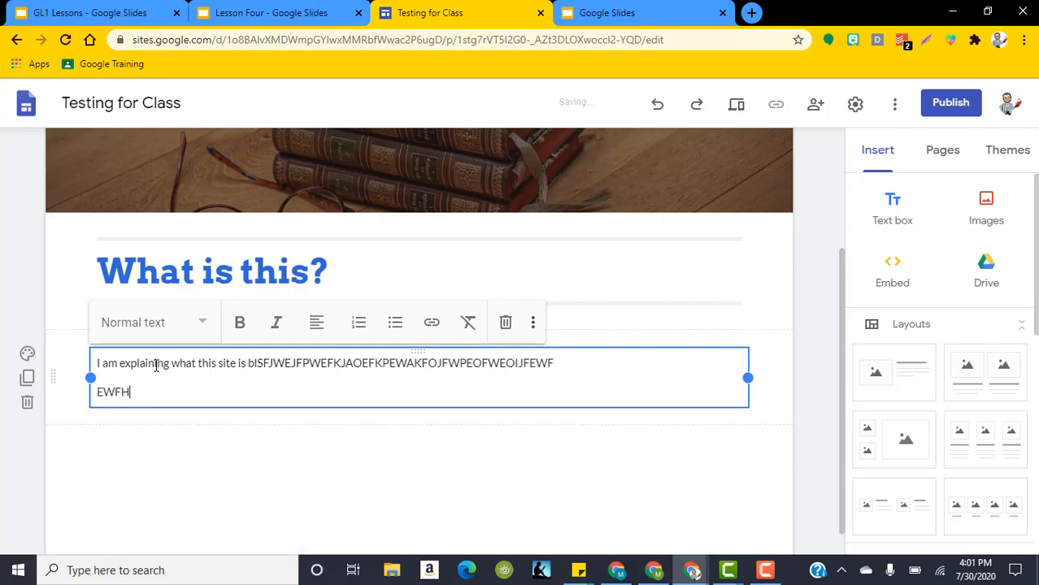
text(WEFJOFWEFJEFJ)
key(Return)
text(WEJFOWEFJOEWFJO)
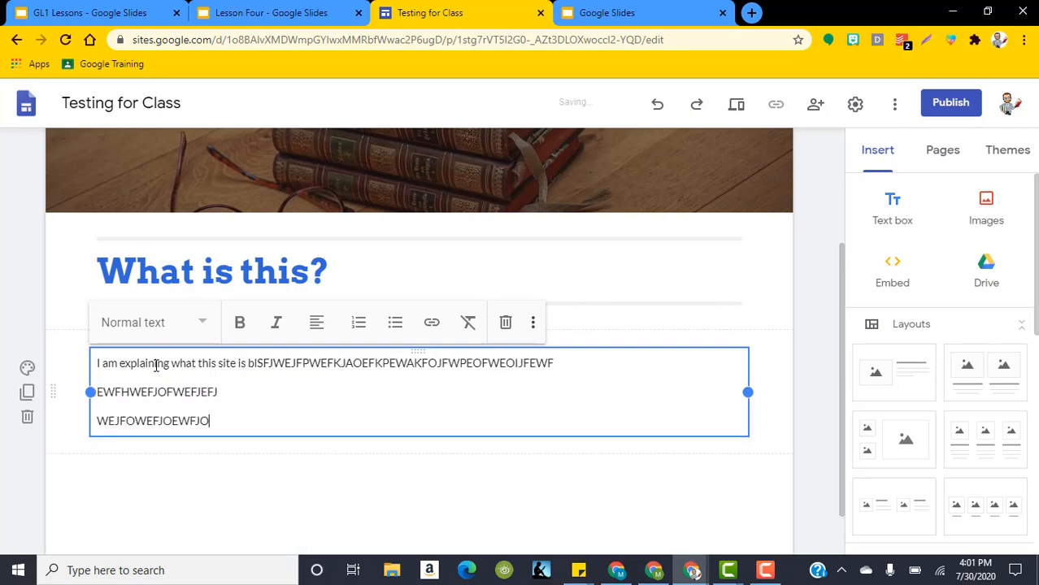
click(816, 355)
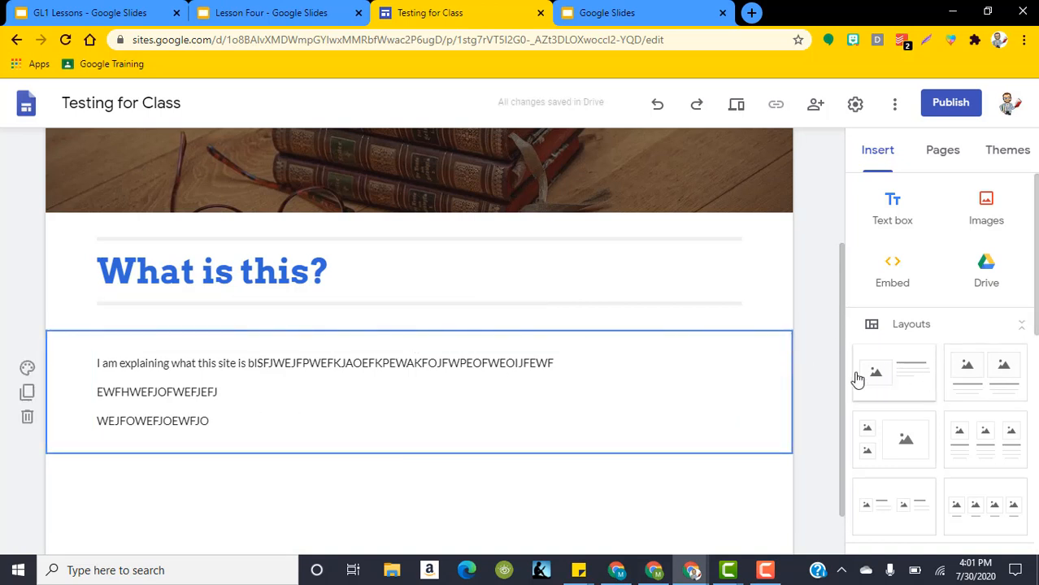
click(356, 356)
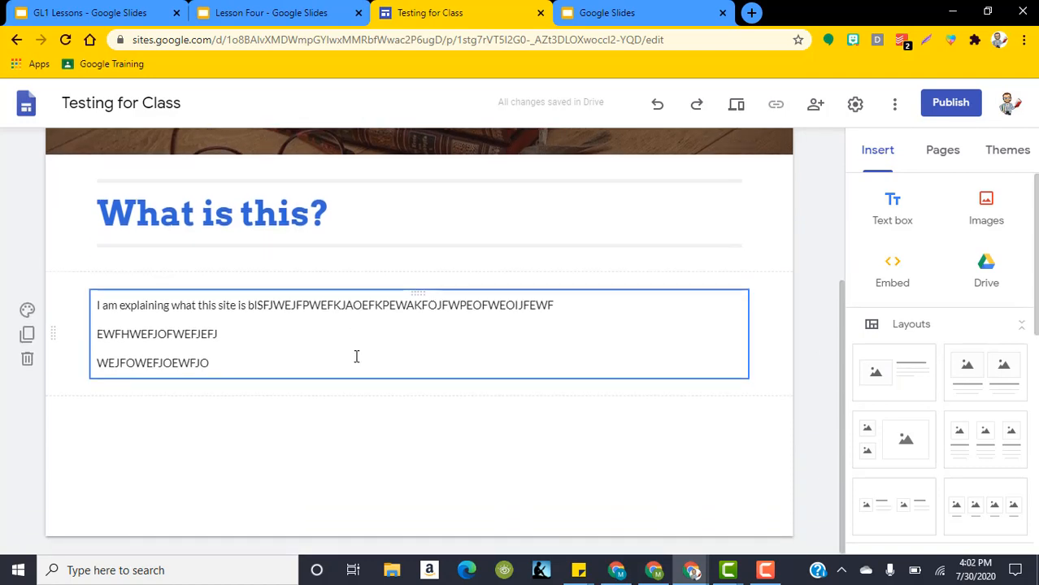
scroll(101, 295, up, 4)
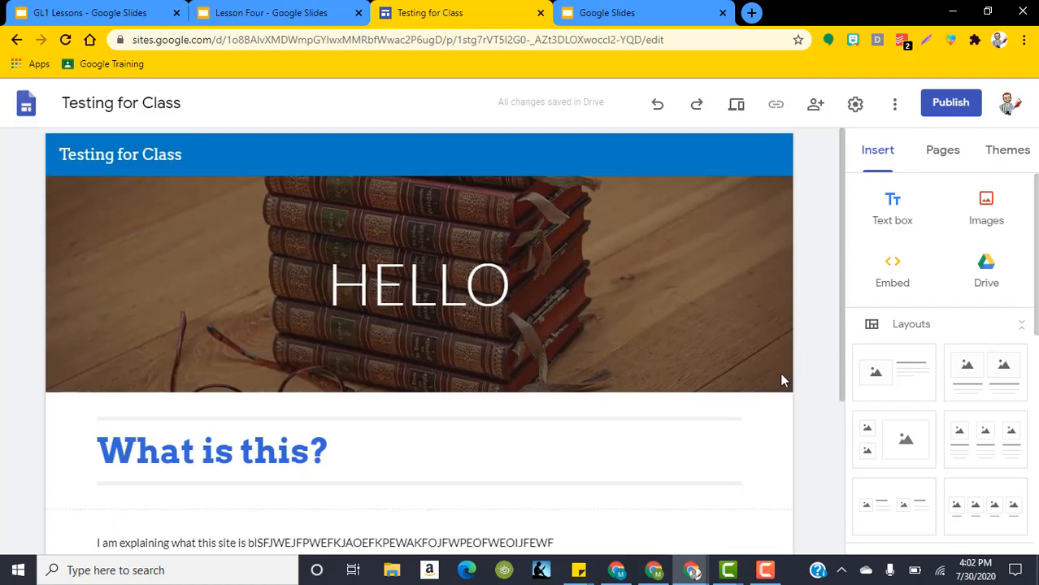
scroll(784, 378, down, 4)
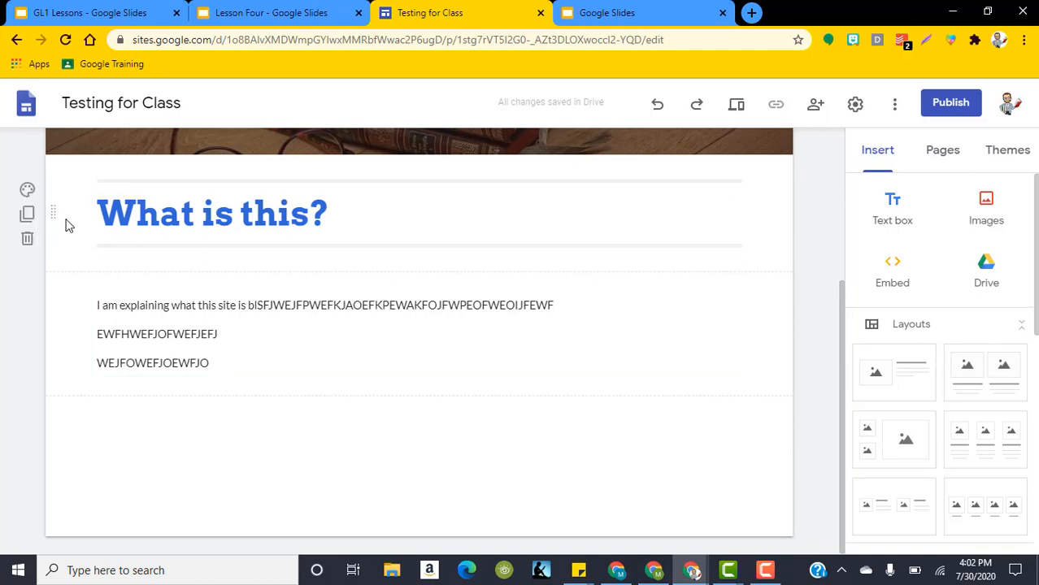
mouse_move(57, 217)
mouse_down()
mouse_move(38, 466)
mouse_move(97, 196)
mouse_move(13, 258)
mouse_move(66, 217)
mouse_move(48, 244)
mouse_move(79, 220)
mouse_move(63, 215)
mouse_up()
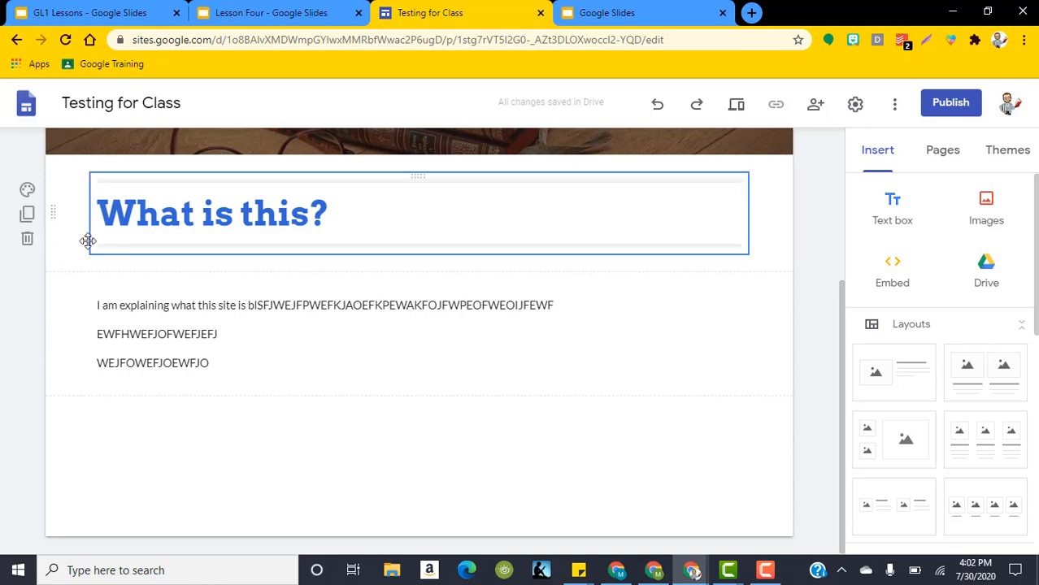
- Try the Emphasis 1 background on the "What is this?" section and set it to Emphasis 2
click(27, 193)
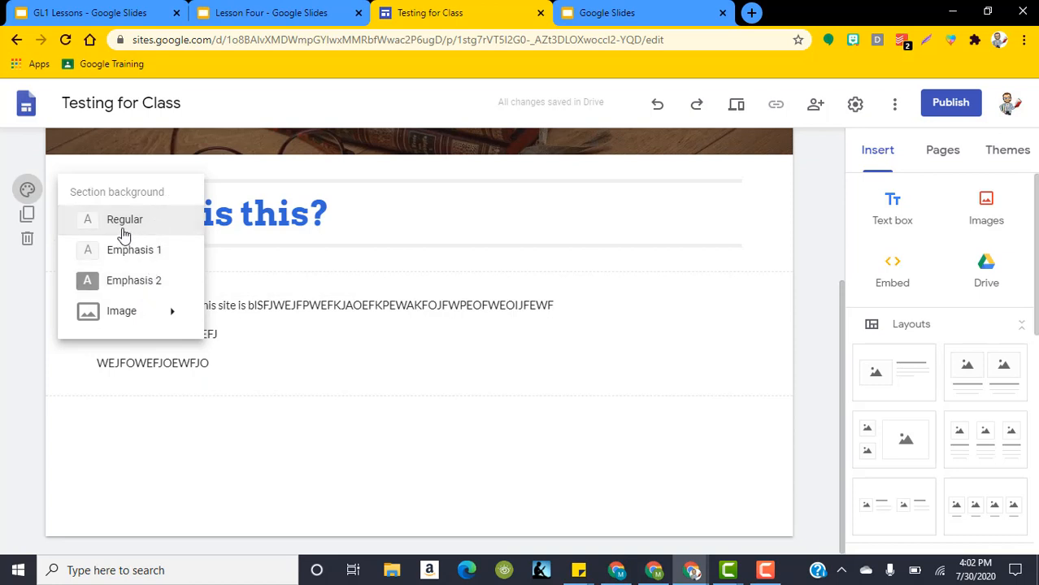
click(150, 250)
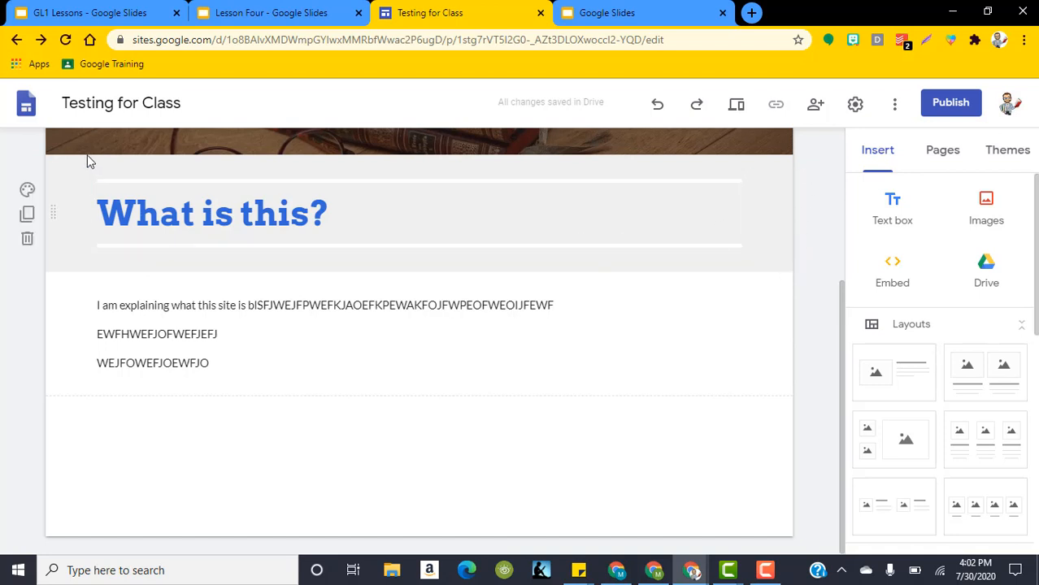
click(26, 191)
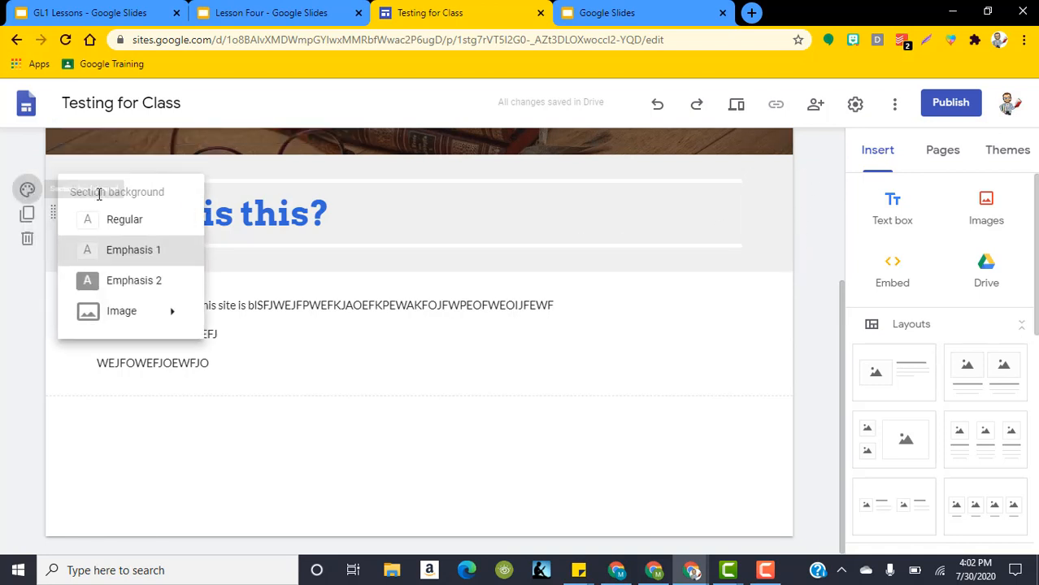
click(139, 280)
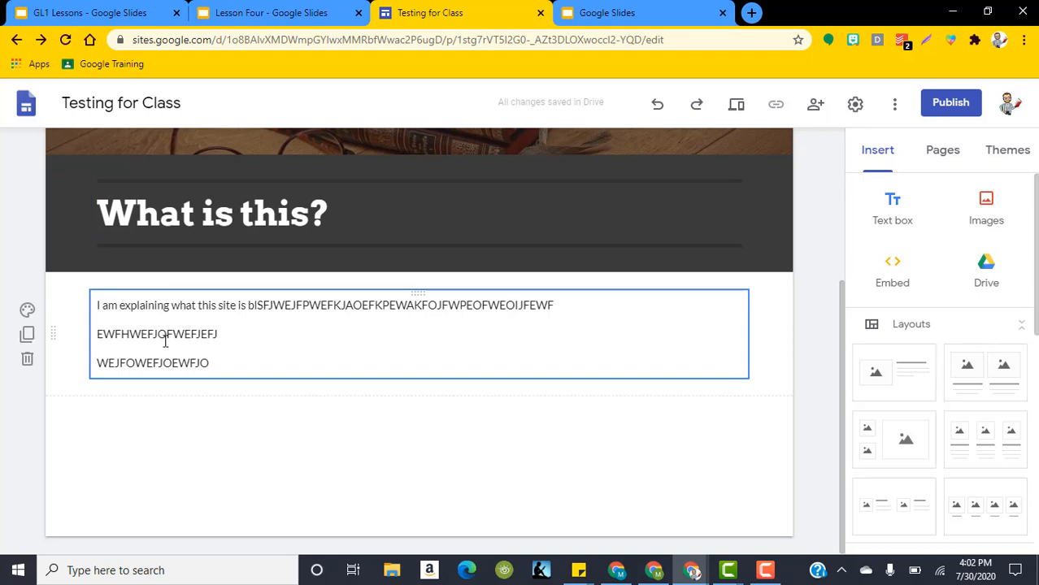
scroll(364, 330, up, 2)
scroll(294, 332, down, 2)
- Try the Emphasis 1 background on the explanation text section and return it to Regular
click(162, 332)
click(28, 313)
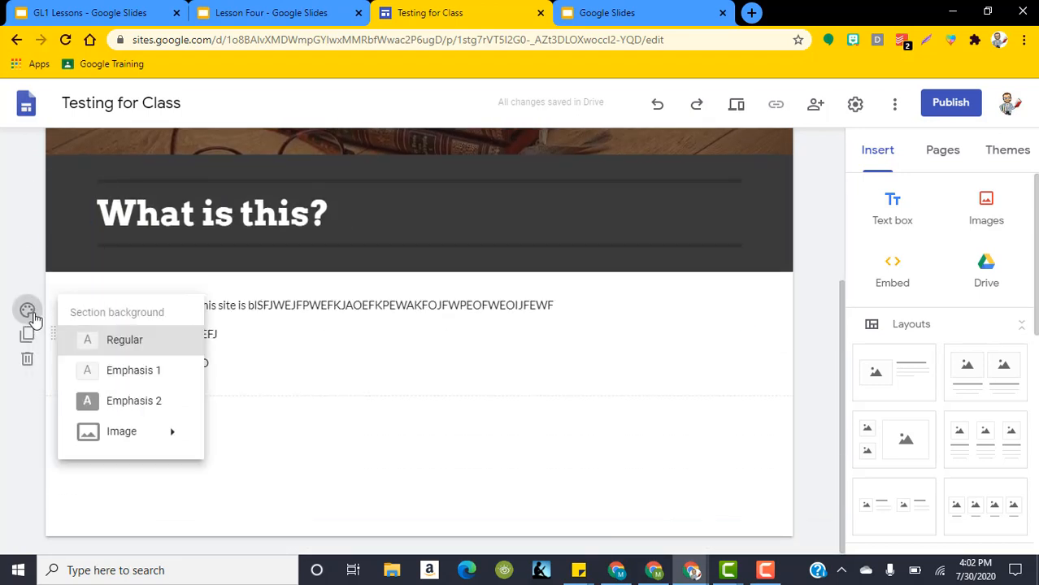
click(133, 371)
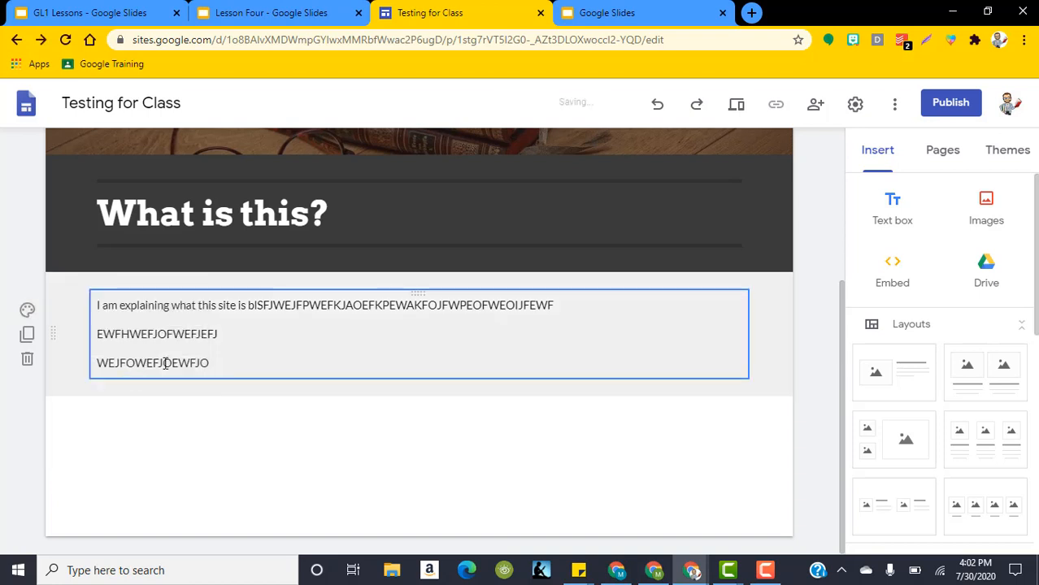
click(27, 311)
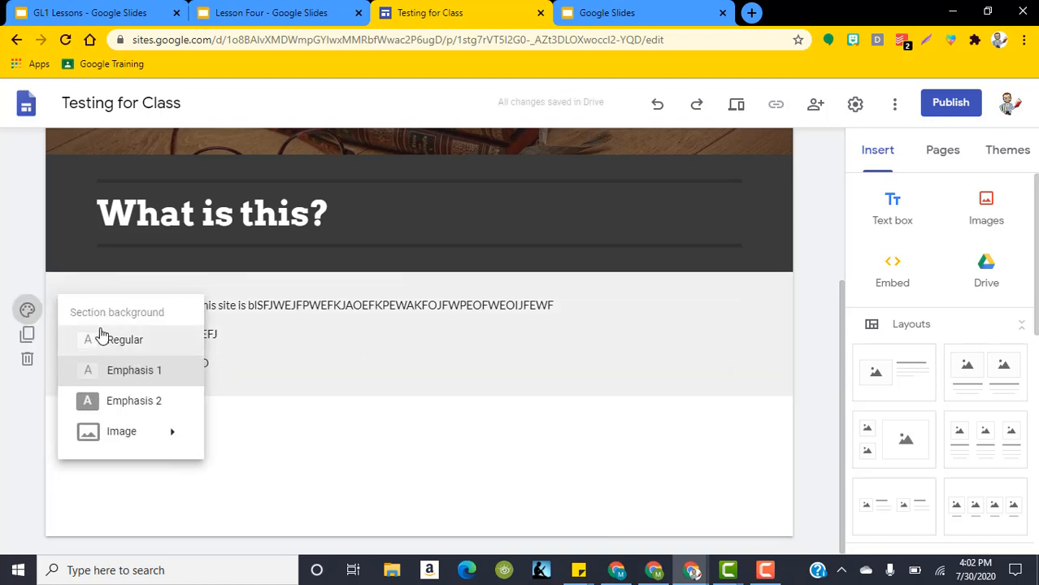
click(120, 348)
- Set the explanation text section's background to the pale grey-white snowy image from the gallery
click(27, 311)
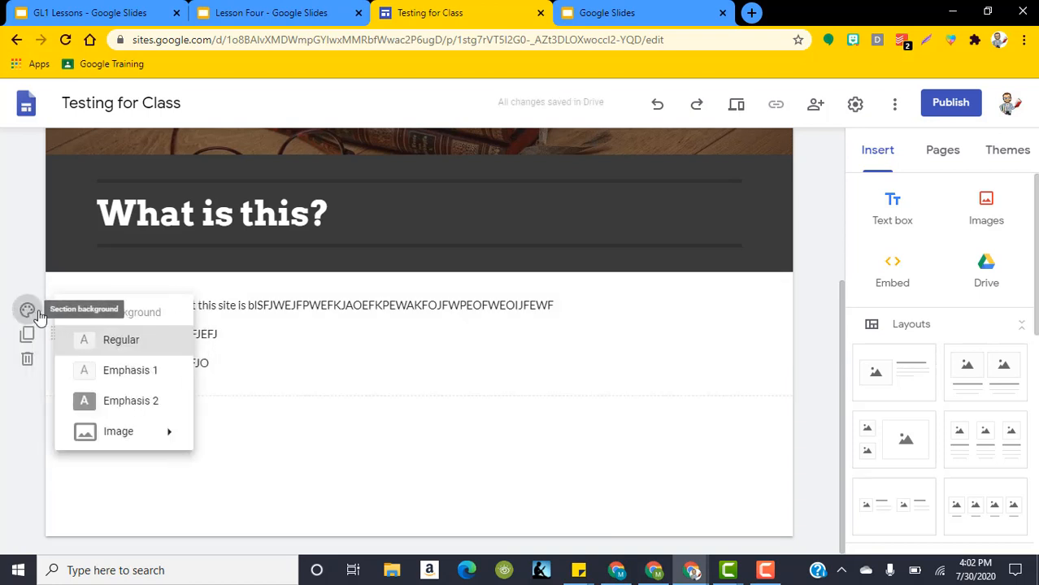
mouse_move(165, 452)
click(274, 476)
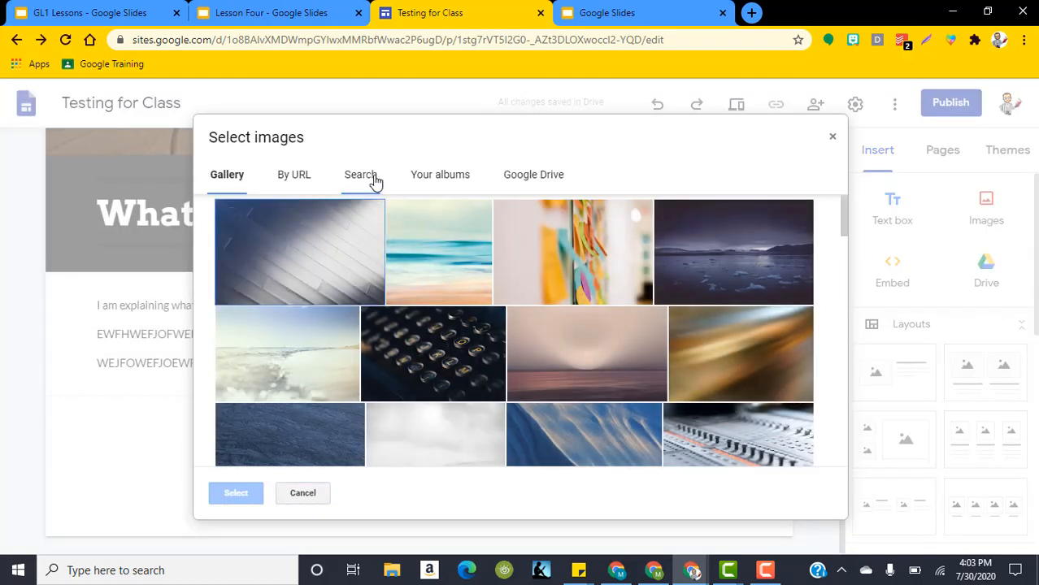
scroll(642, 290, down, 2)
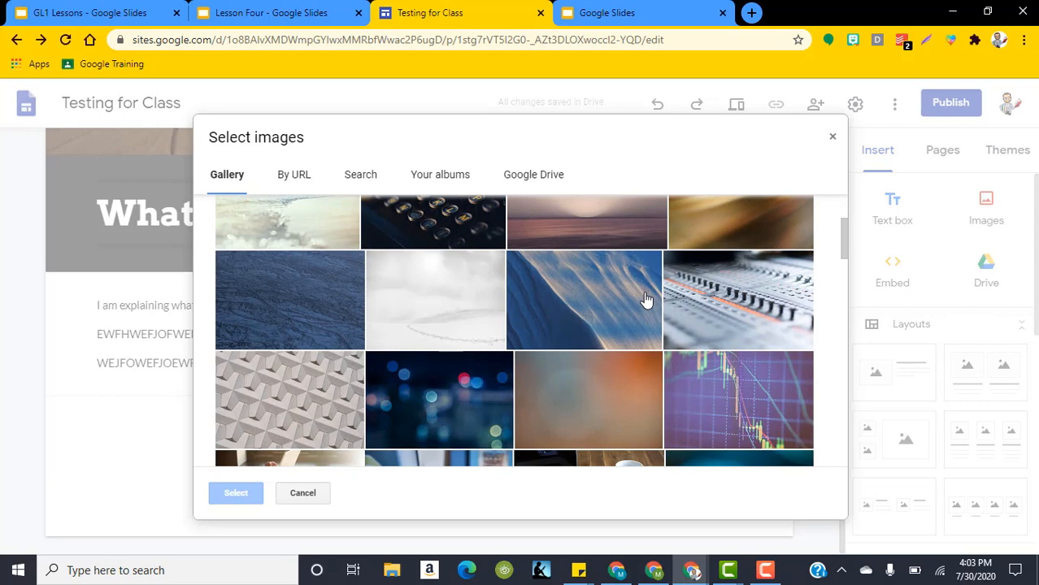
click(419, 295)
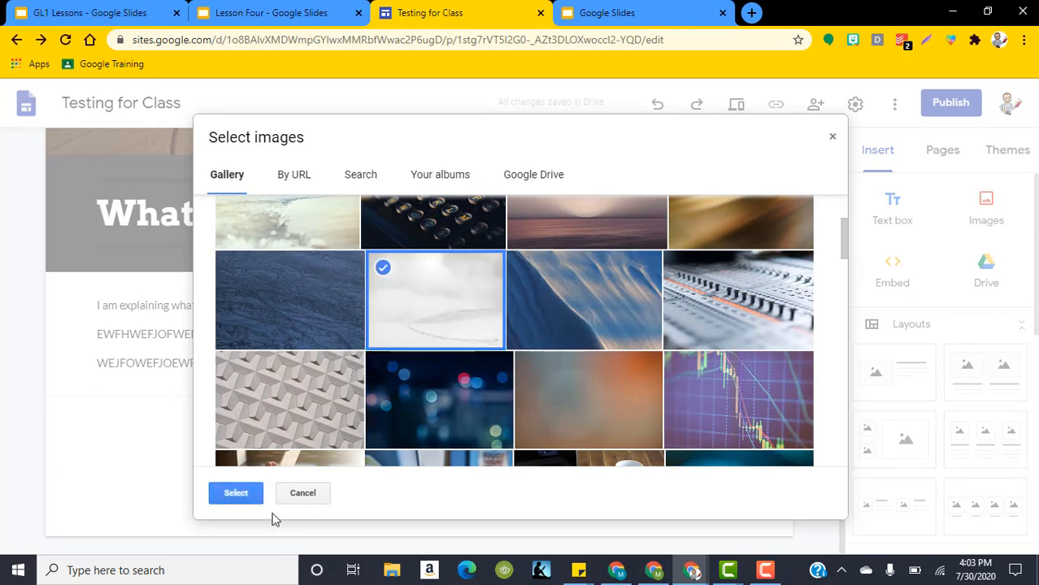
click(252, 499)
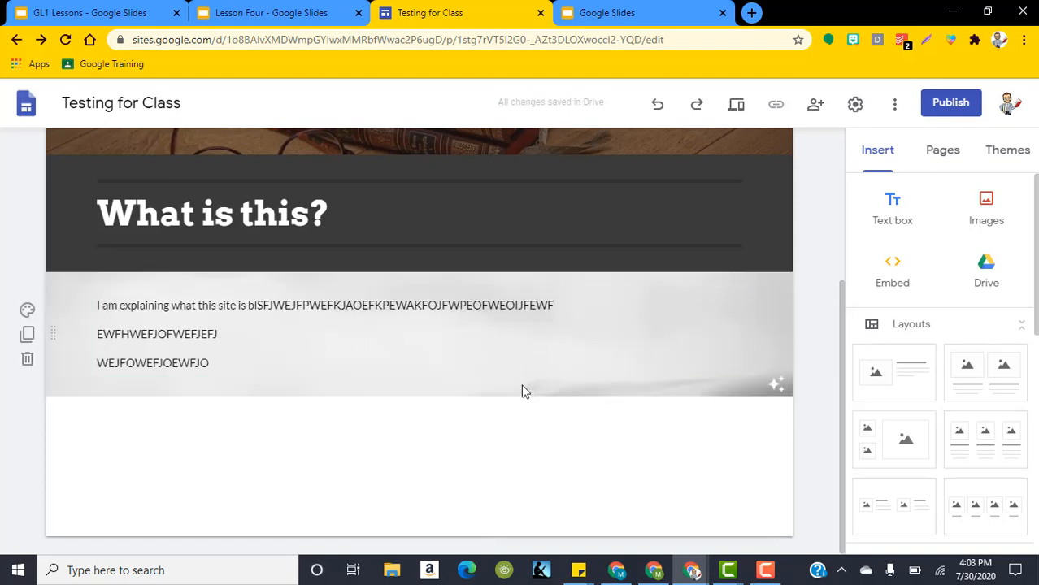
- Examine how the header, title section and explanation text section look together with their backgrounds
scroll(399, 397, up, 2)
scroll(415, 402, up, 2)
scroll(434, 406, down, 4)
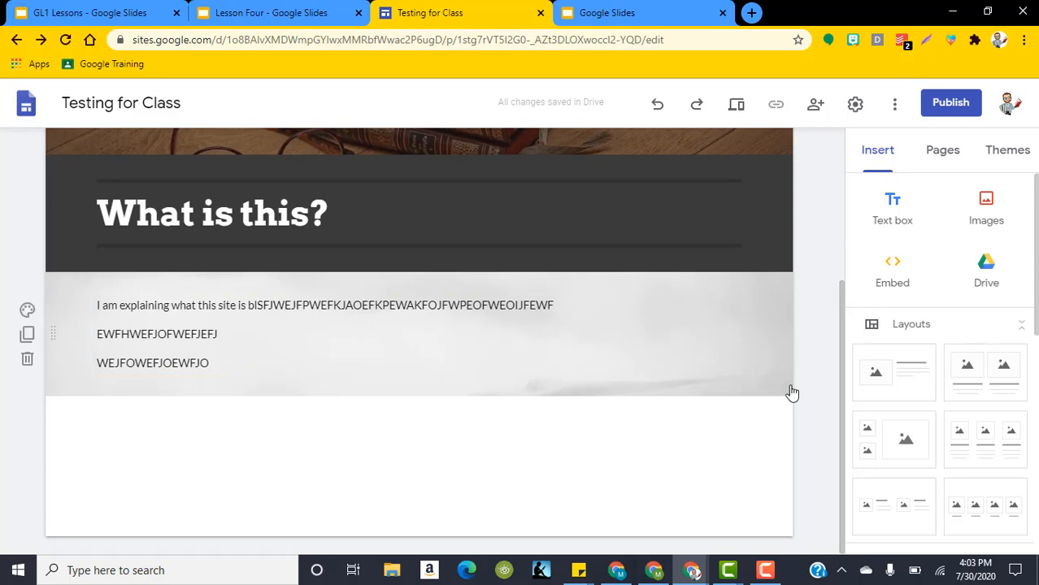
scroll(766, 307, up, 3)
scroll(621, 308, down, 3)
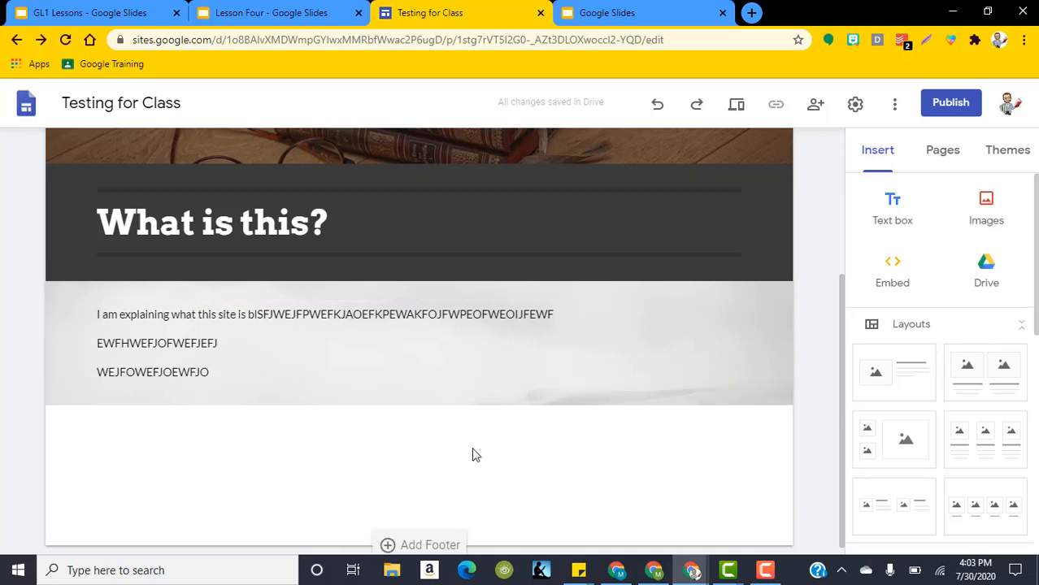
scroll(794, 316, up, 1)
scroll(794, 316, up, 1)
scroll(383, 302, down, 1)
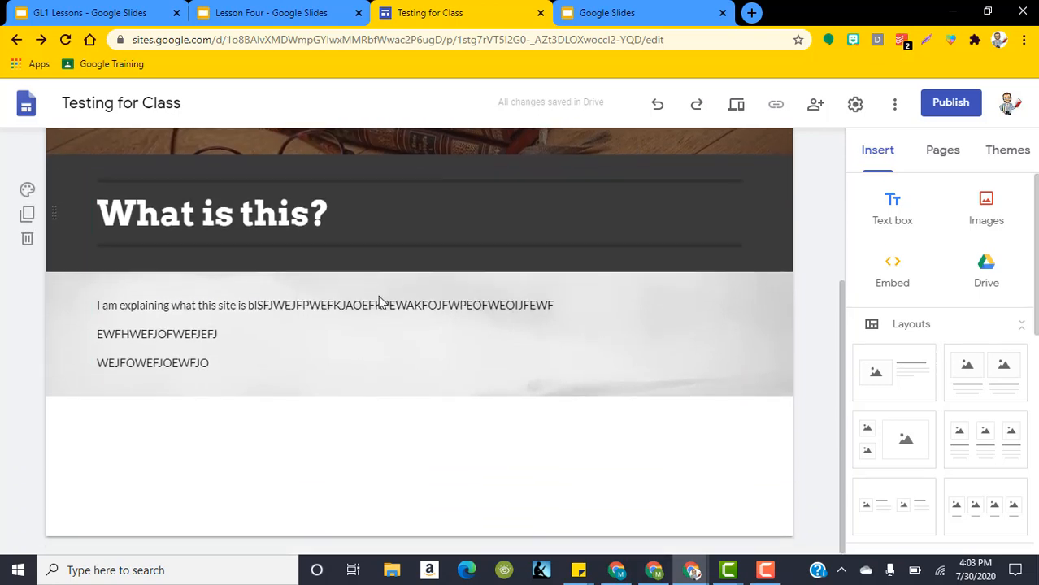
scroll(433, 379, up, 2)
click(253, 408)
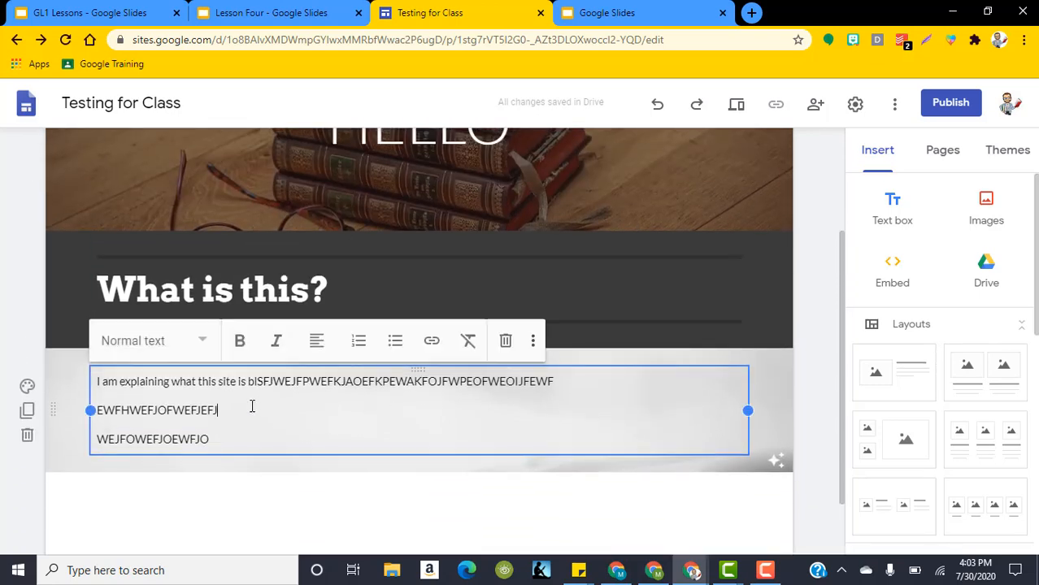
mouse_move(52, 289)
mouse_down()
mouse_move(63, 475)
mouse_move(46, 329)
mouse_move(56, 282)
mouse_up()
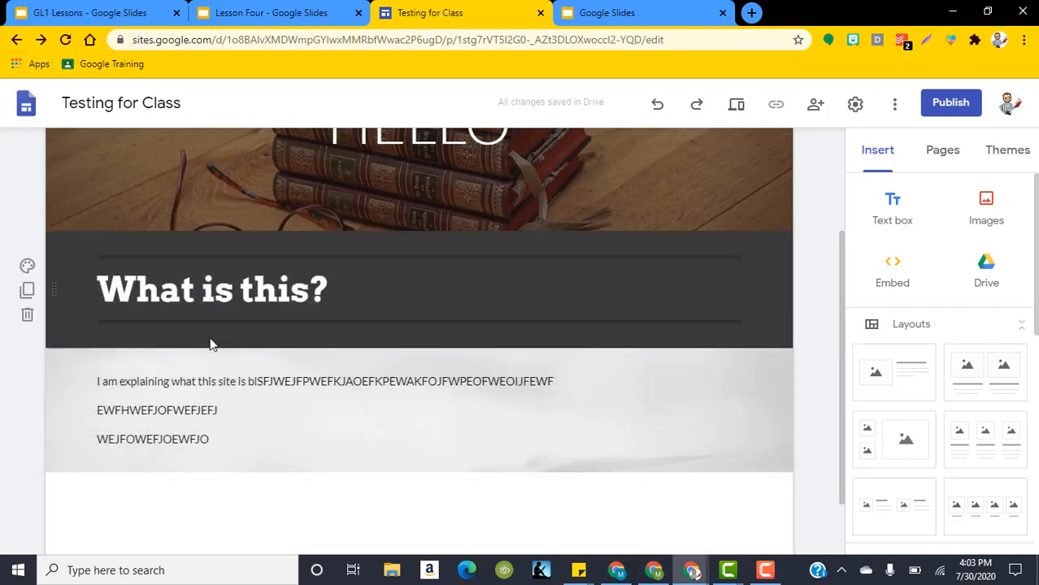
scroll(294, 333, down, 1)
click(295, 332)
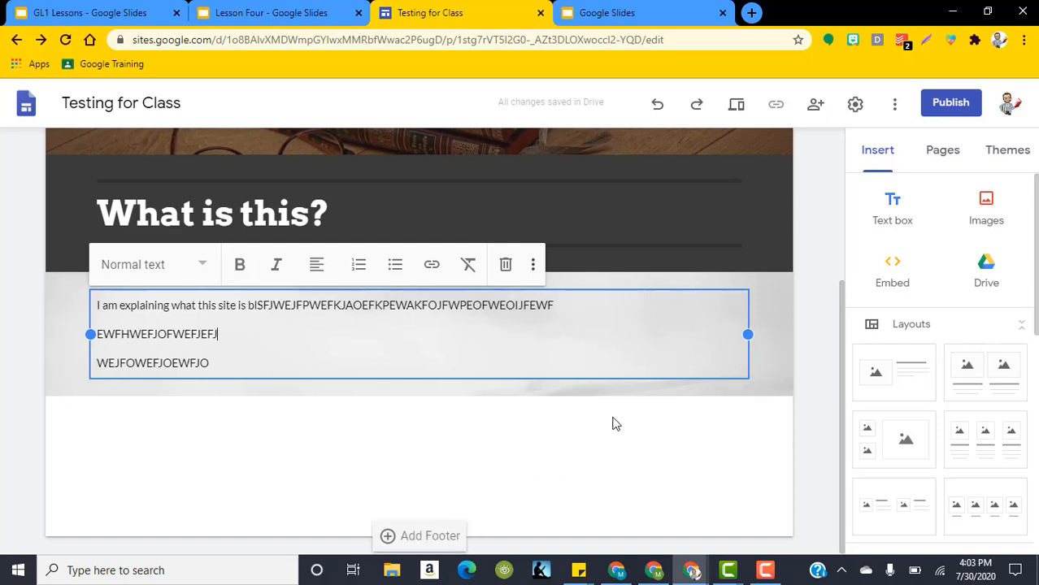
- Insert the layout with a single image beside a title and text below the explanation text section
scroll(972, 309, down, 1)
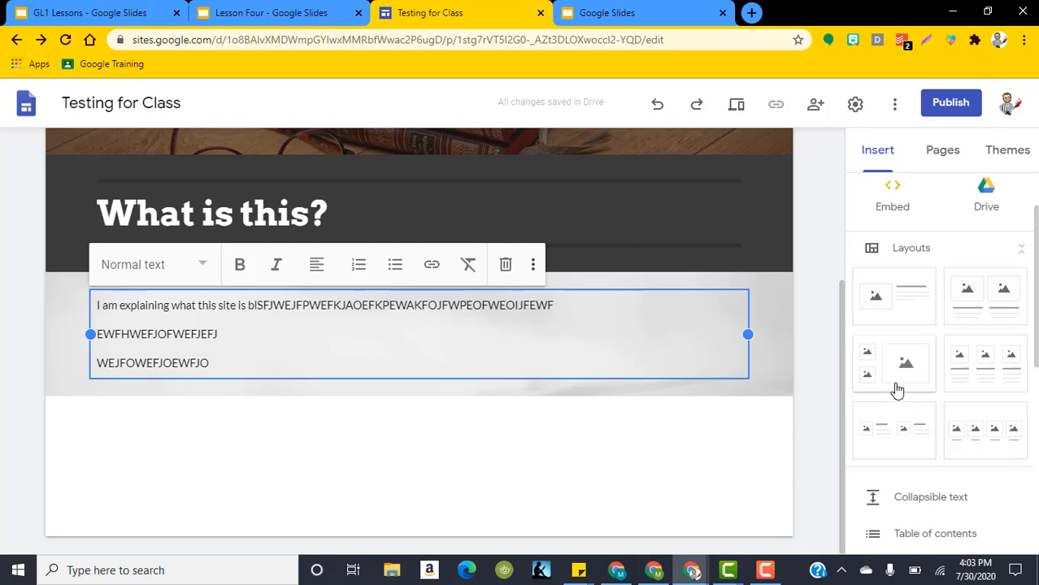
click(533, 448)
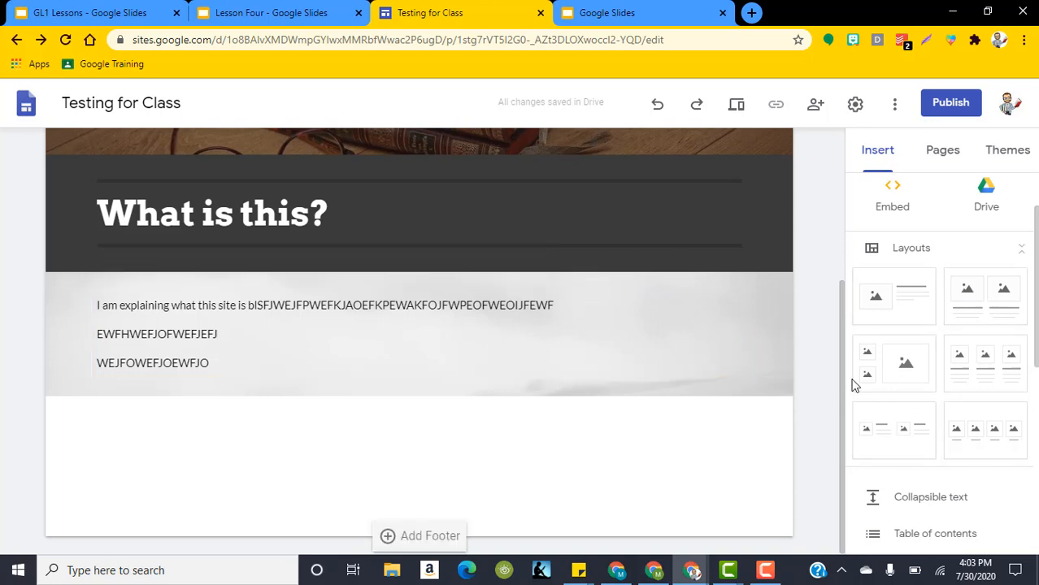
click(893, 307)
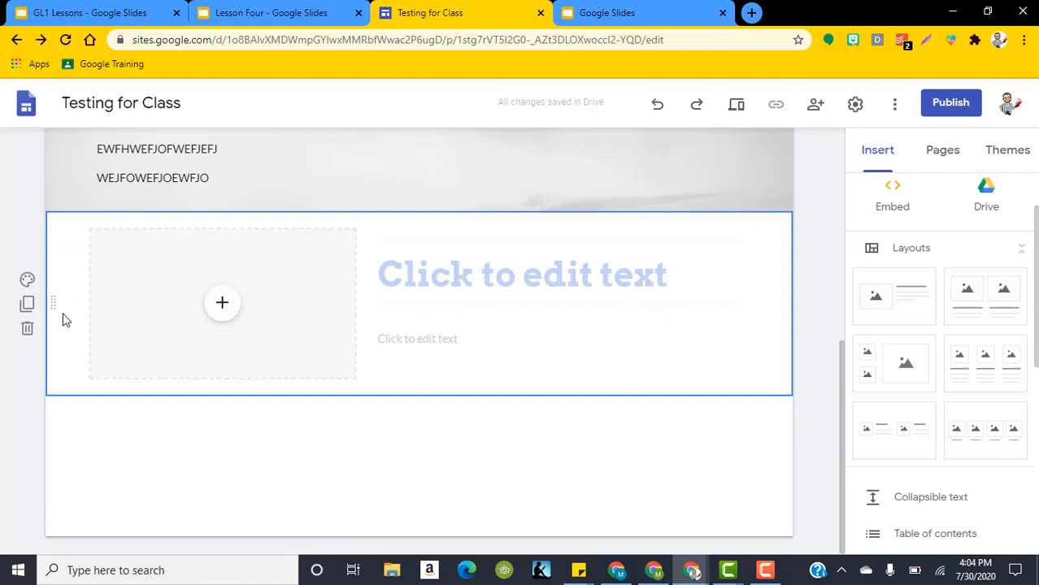
scroll(146, 277, up, 4)
scroll(483, 277, down, 3)
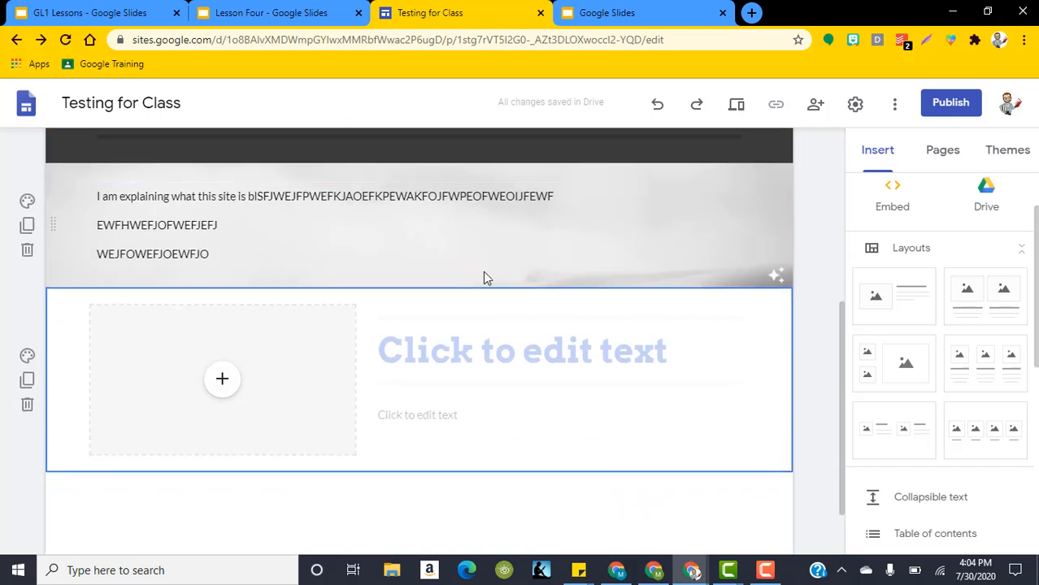
- Enter "Unit 1" as the title of the new image-and-text layout section
scroll(483, 280, down, 1)
click(516, 280)
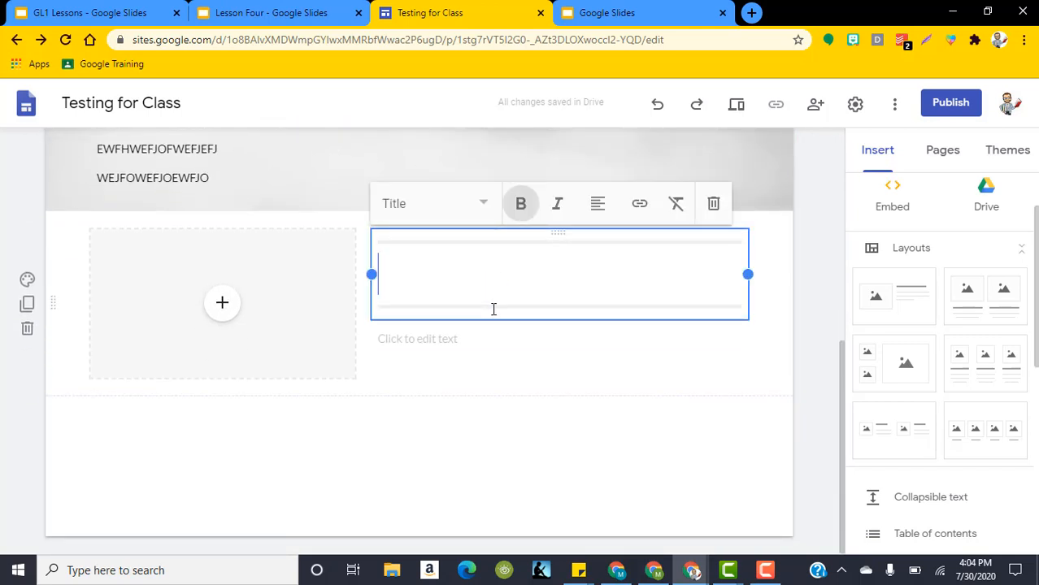
text(uNIT 1)
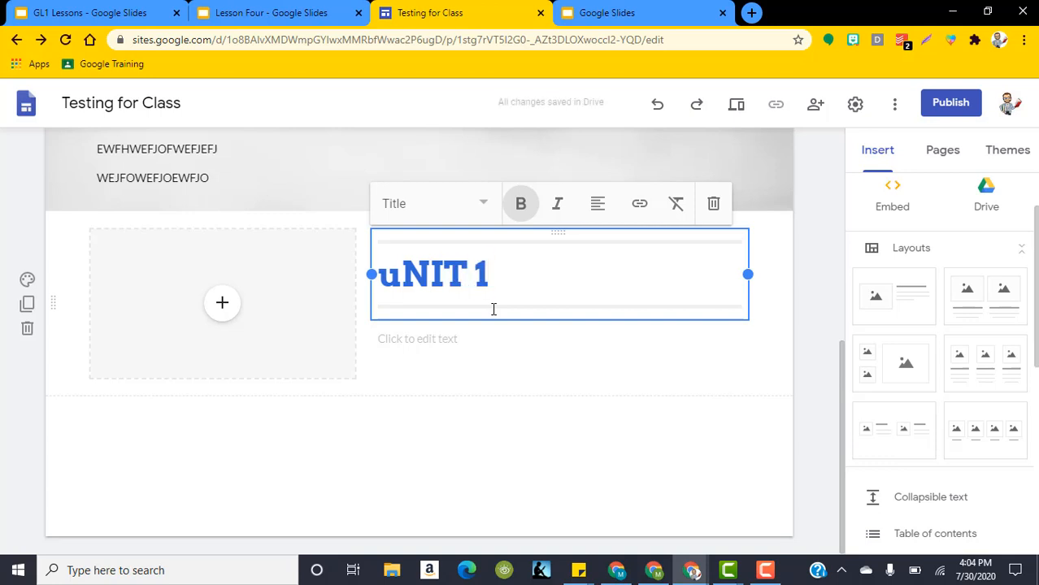
key(BackSpace)
key(BackSpace)
key(BackSpace)
key(BackSpace)
key(BackSpace)
key(BackSpace)
text(u)
key(BackSpace)
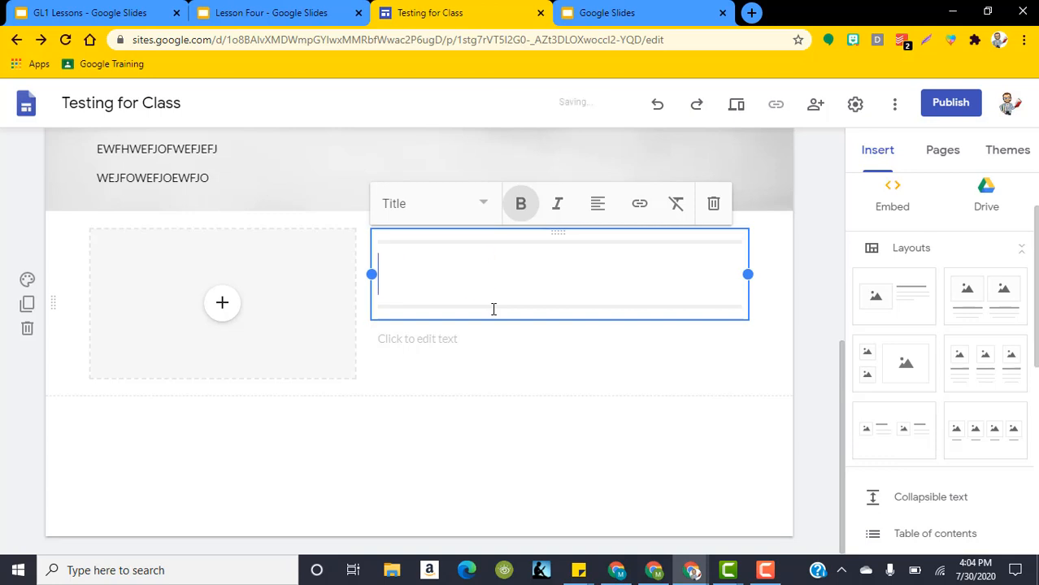
text(Unit 1)
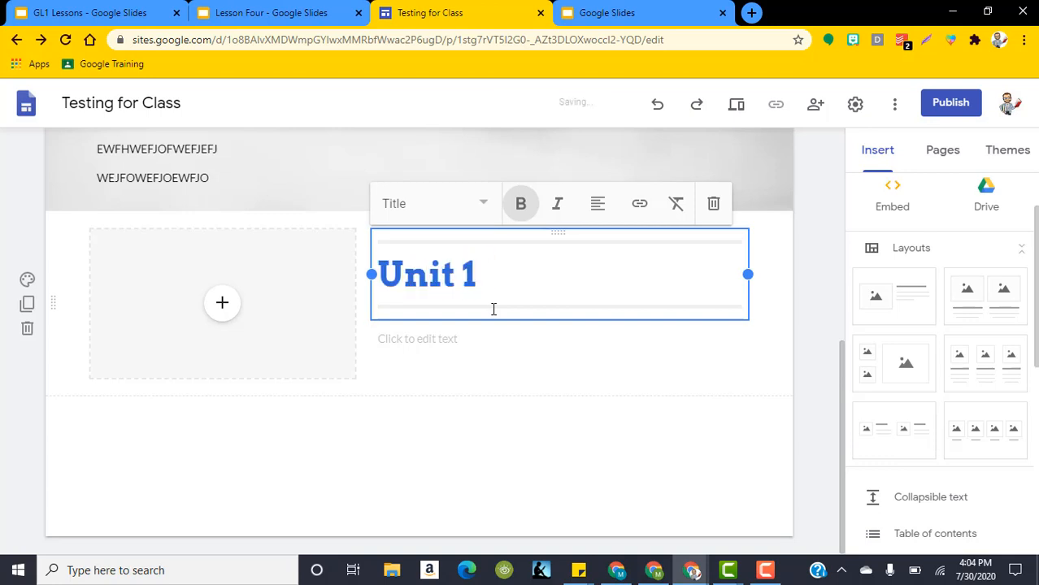
- Fill the text placeholder below the Unit 1 title with "This is about grammar"
click(461, 336)
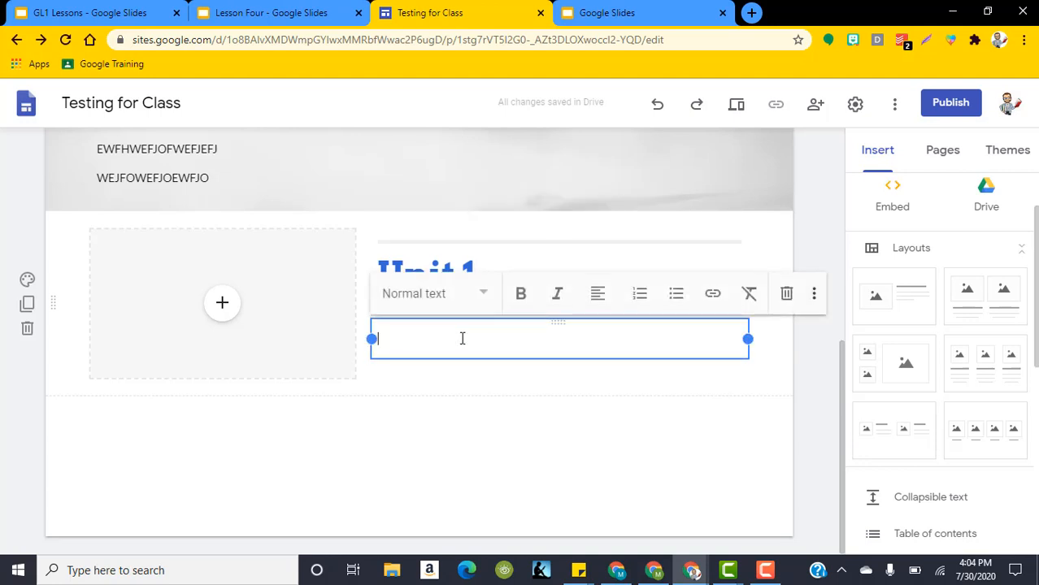
text(This is about grammar)
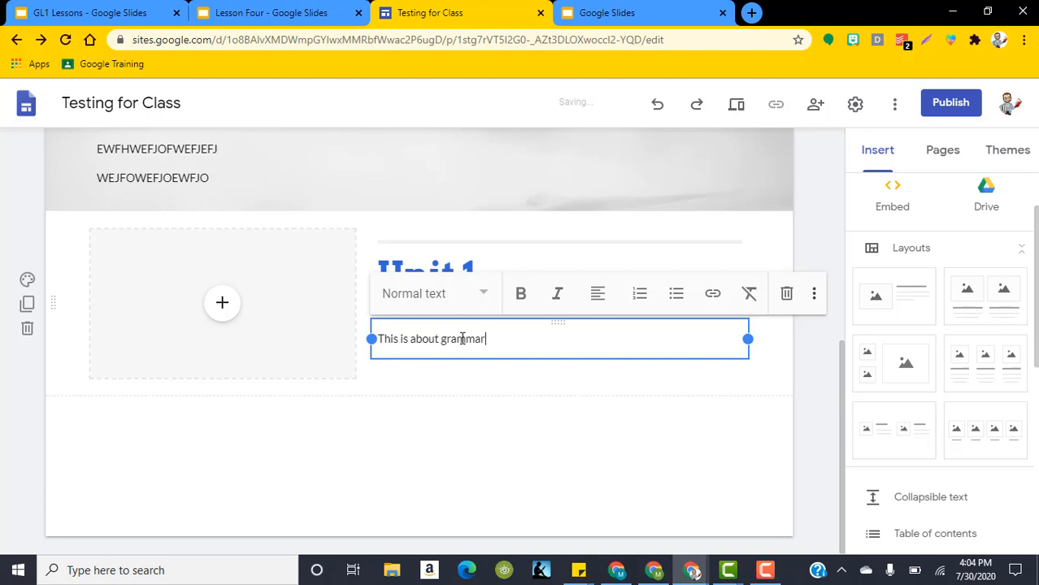
click(443, 408)
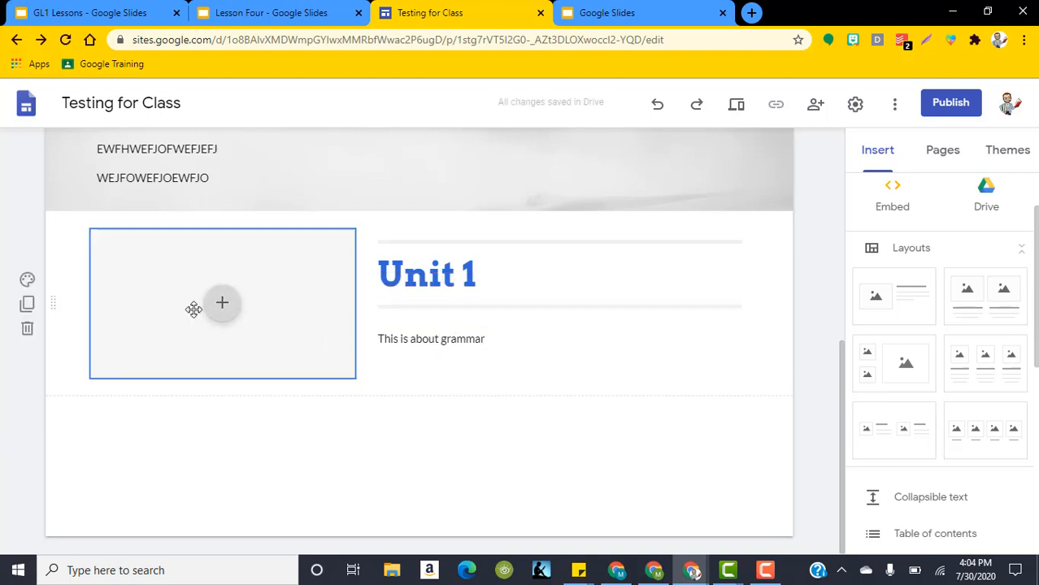
- Search YouTube for "grammar" and insert "English Grammar Course For Beginners: Basic English Grammar" into the placeholder beside the Unit 1 title
click(225, 304)
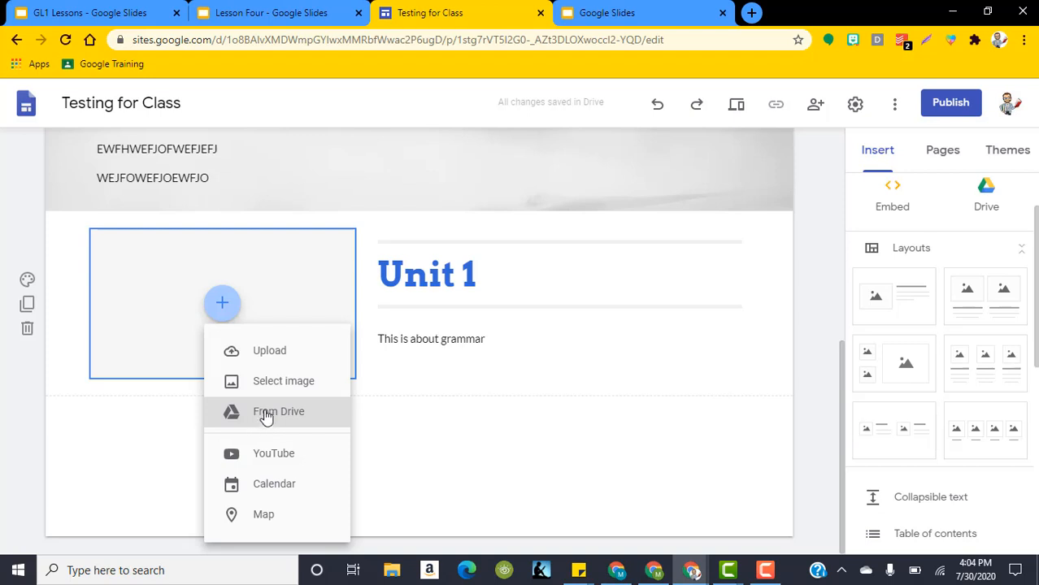
click(259, 453)
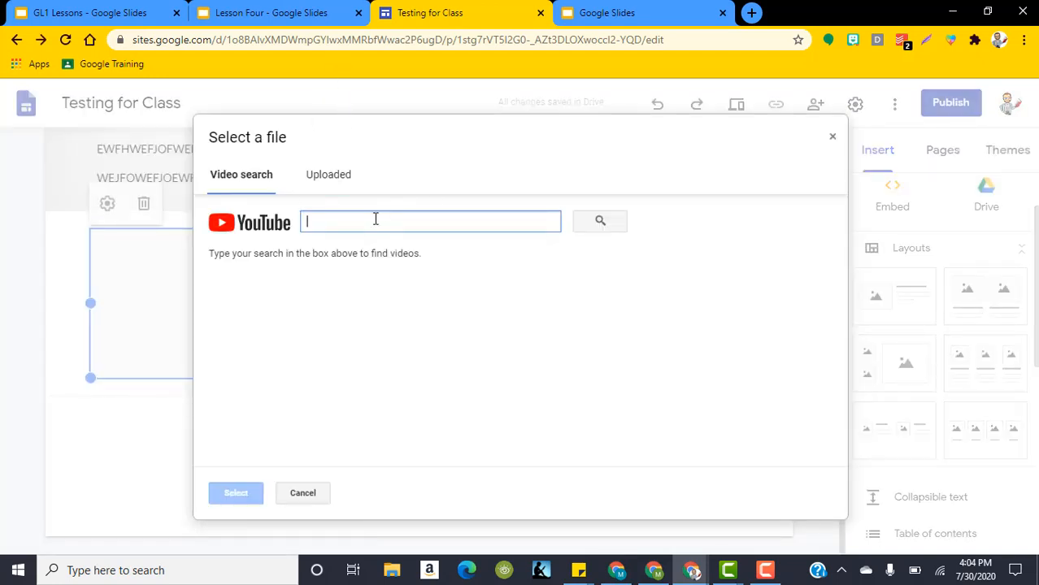
text(grammar)
key(Return)
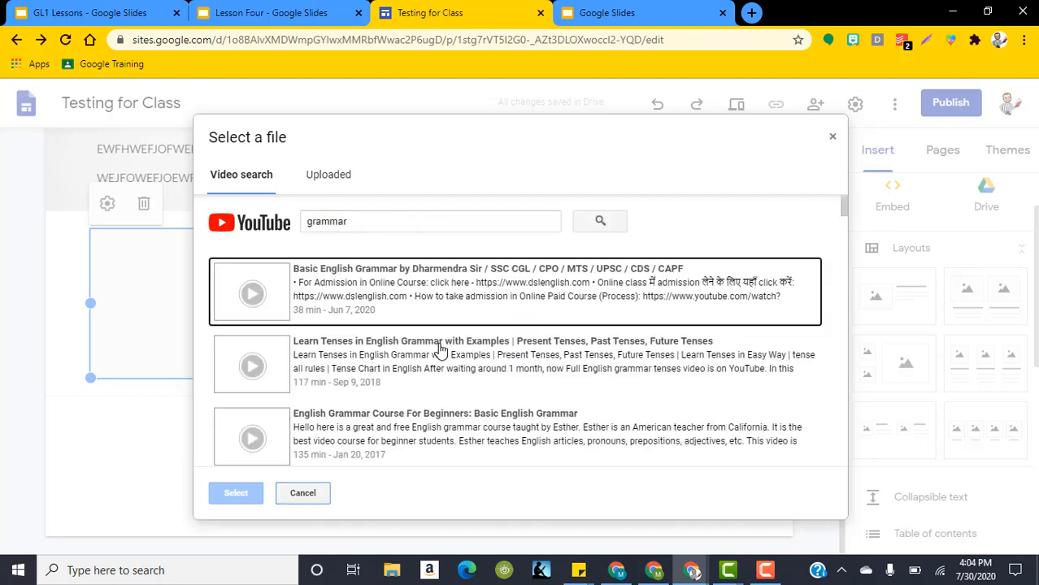
scroll(431, 419, down, 2)
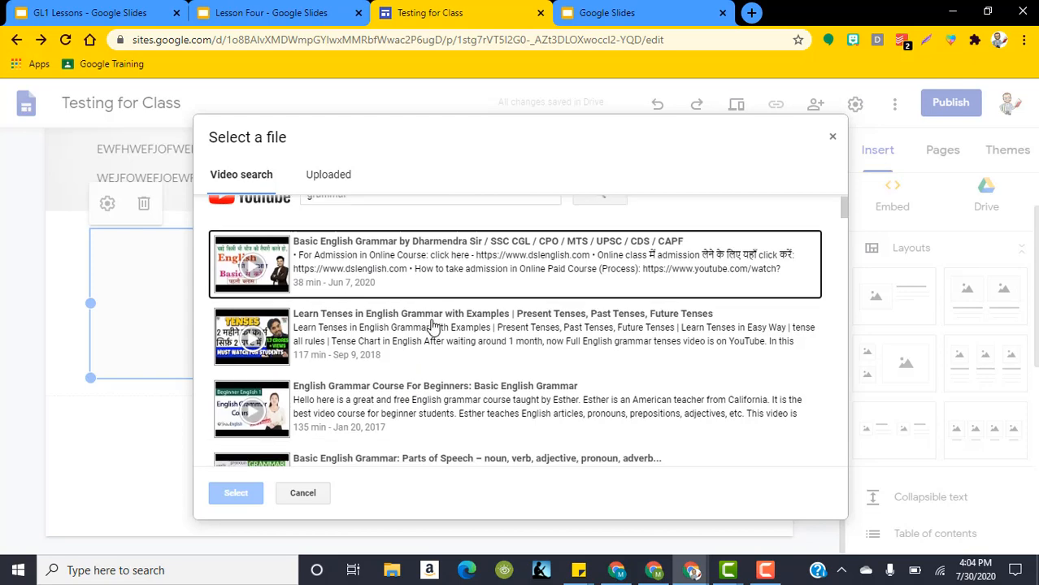
click(386, 373)
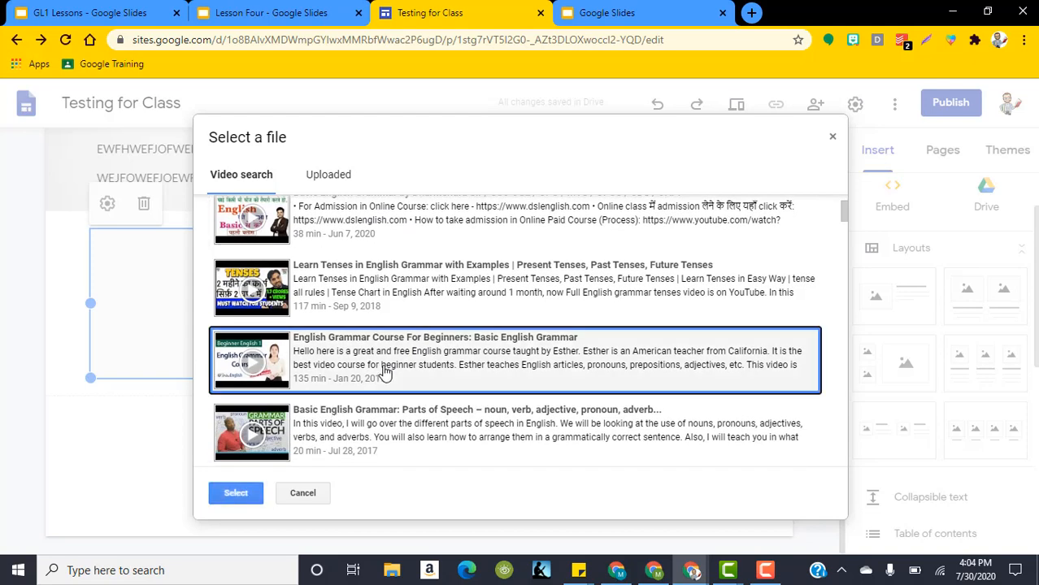
click(244, 494)
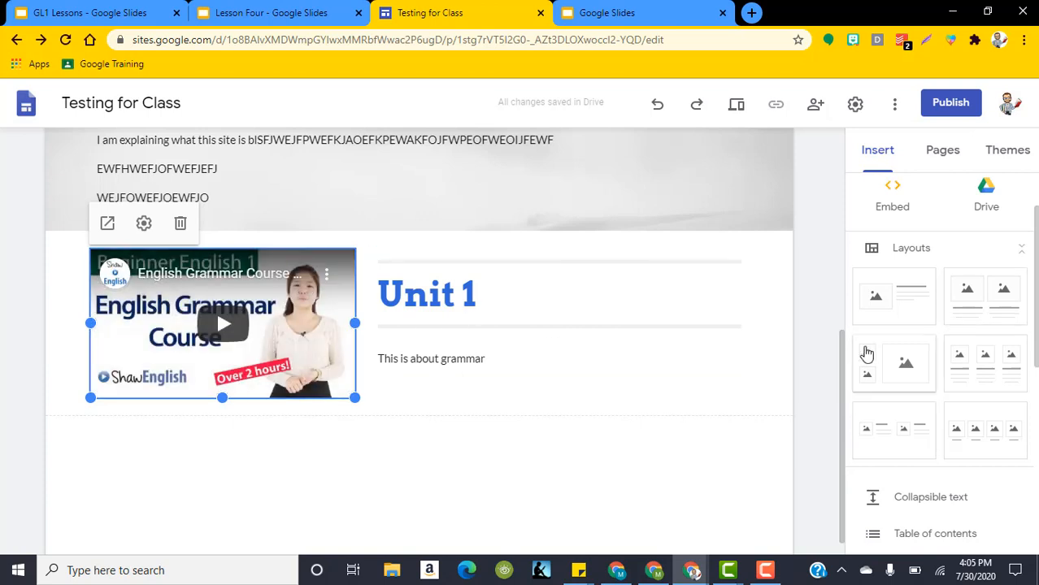
click(830, 370)
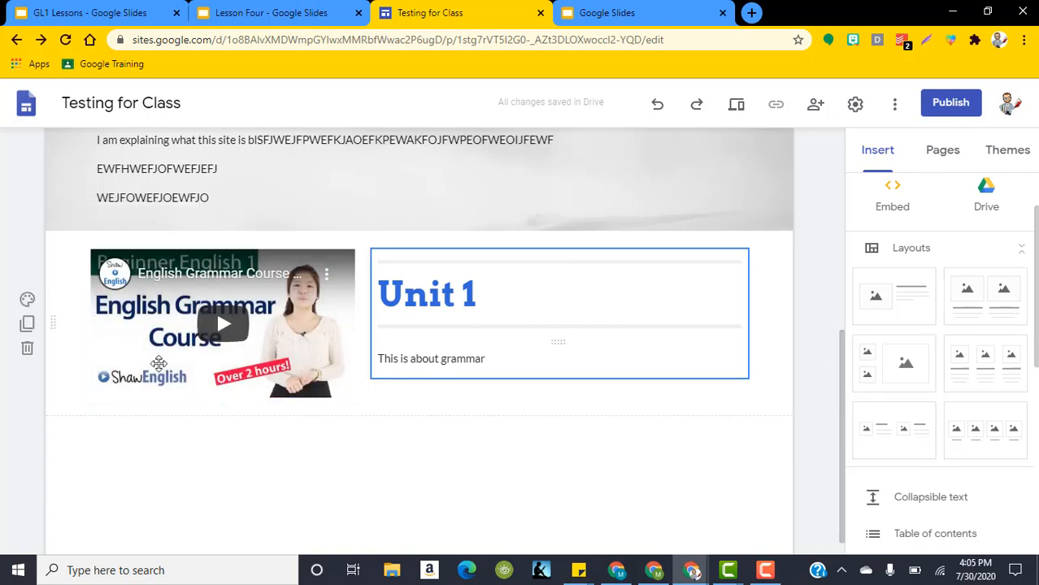
- Extend the Unit 1 title to read "Unit 1 - Recap"
click(507, 270)
text(- Recap)
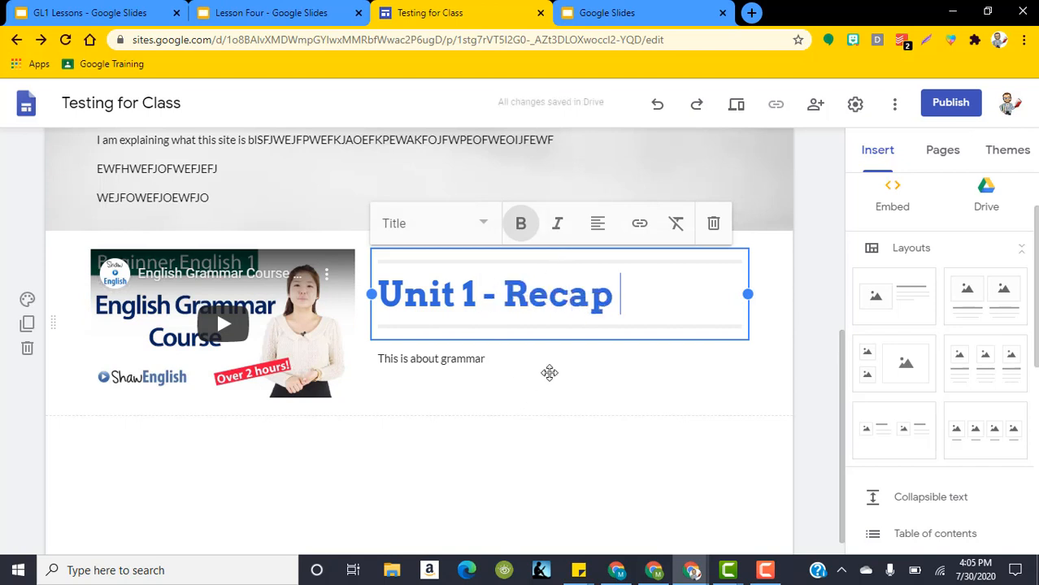
click(821, 372)
scroll(488, 390, up, 2)
scroll(410, 431, down, 2)
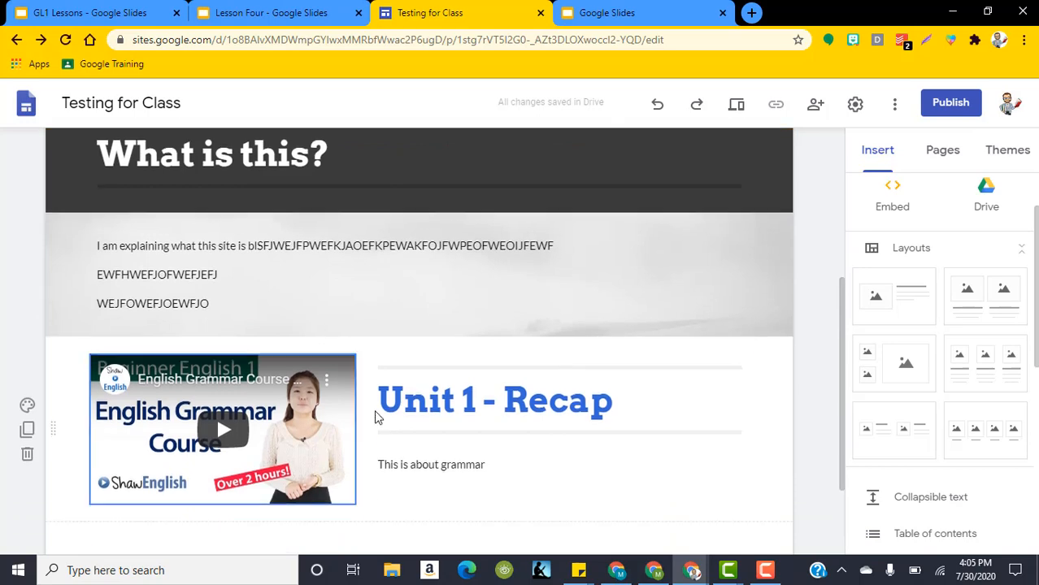
scroll(600, 240, up, 1)
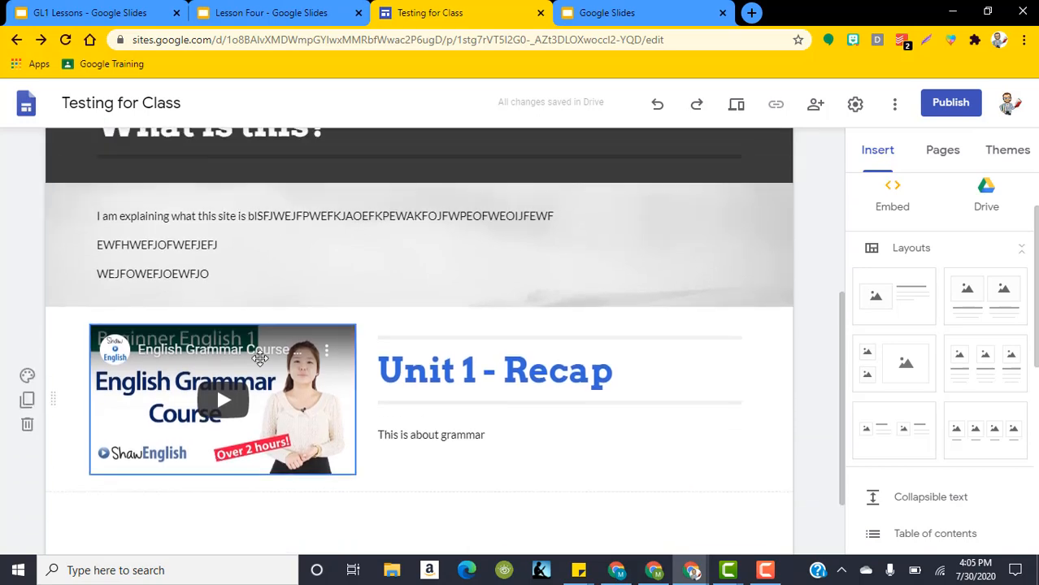
scroll(435, 518, down, 1)
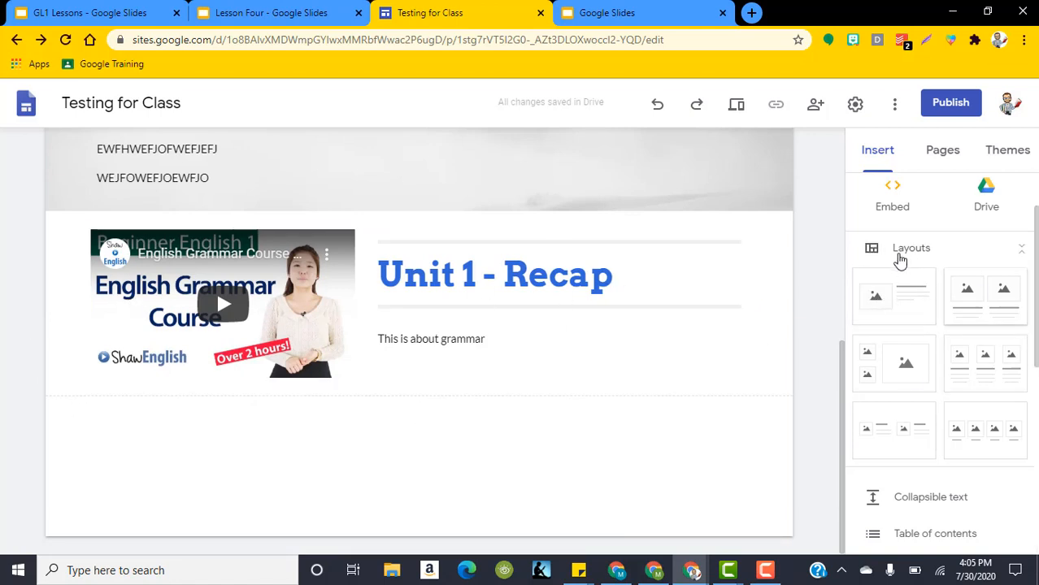
scroll(267, 347, up, 1)
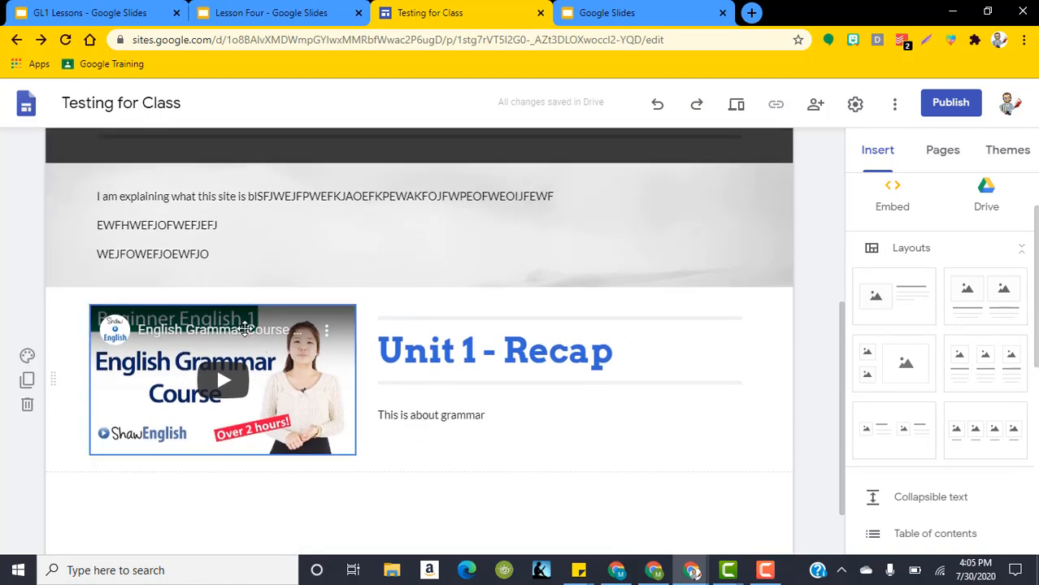
drag(267, 347, 157, 365)
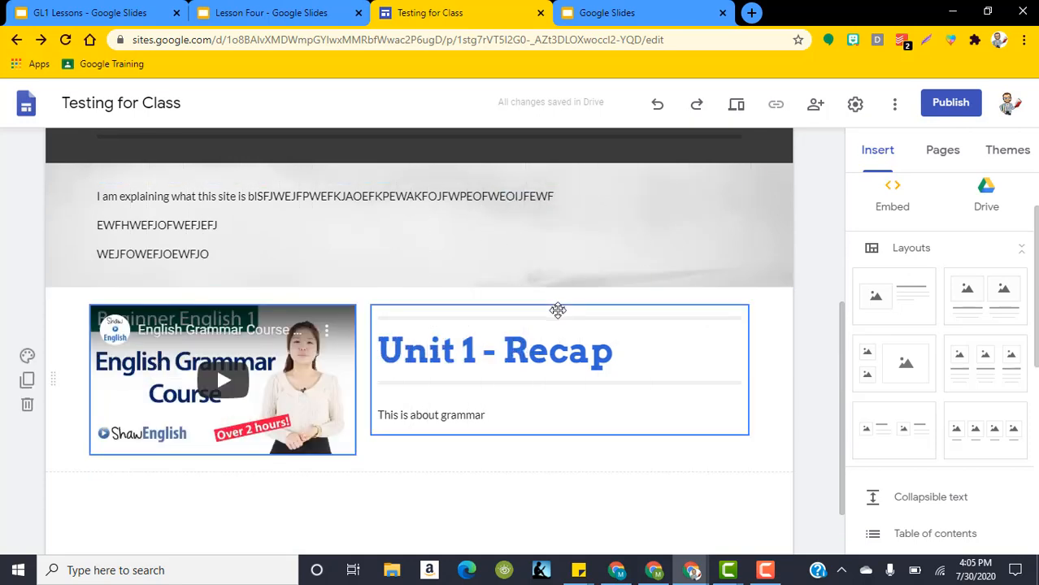
drag(557, 309, 489, 362)
drag(347, 330, 217, 288)
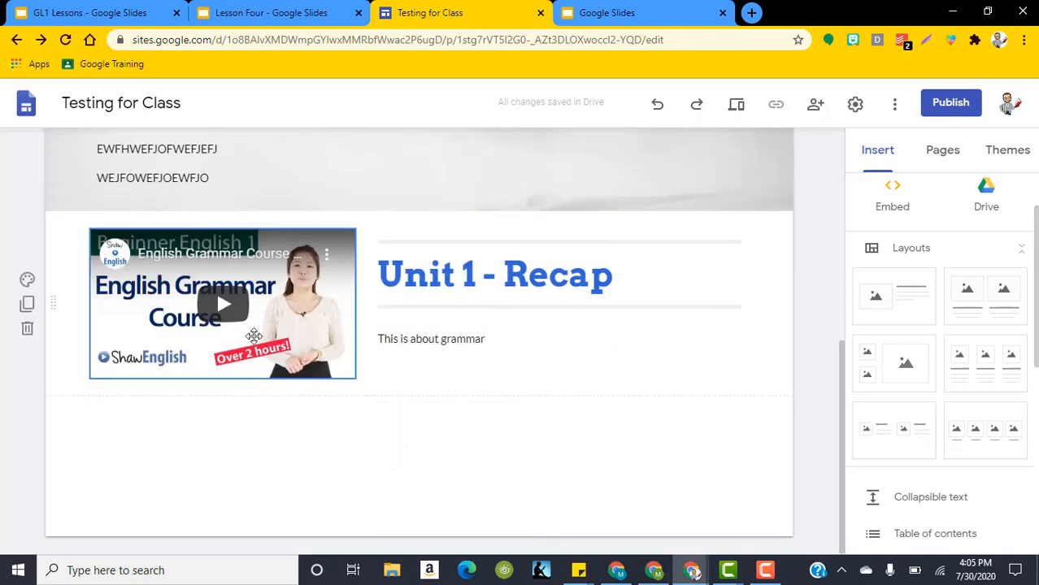
- Move the grammar video to the right of the explanation text in the section above and enlarge it to nearly half the page width
drag(270, 232, 658, 374)
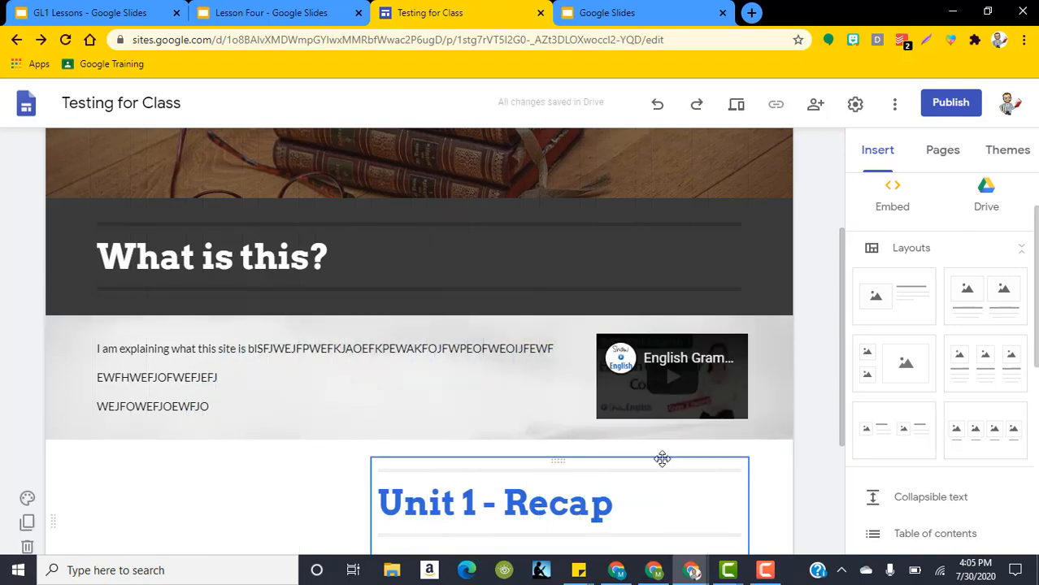
click(724, 383)
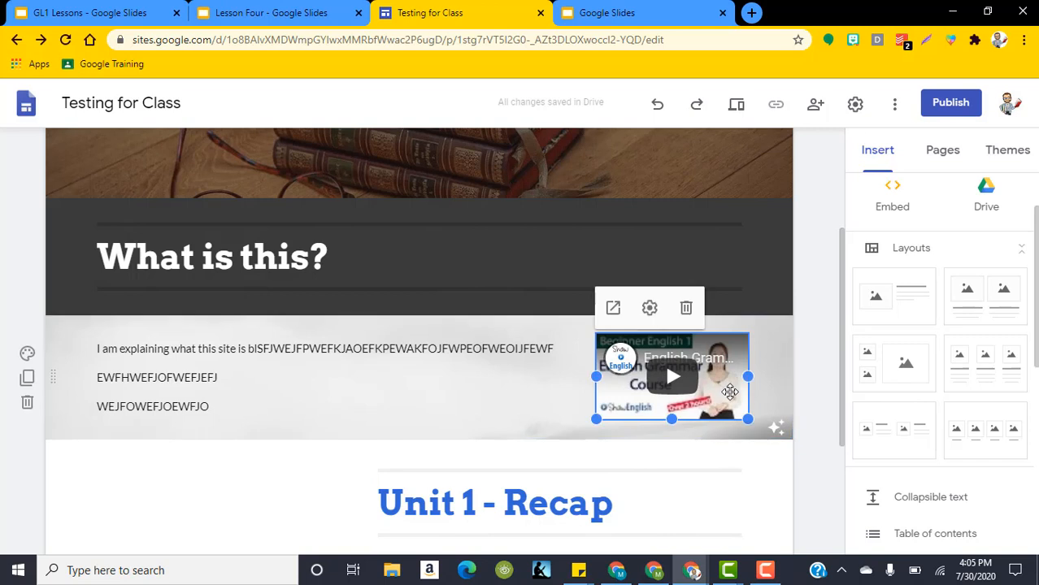
scroll(719, 383, down, 1)
drag(605, 321, 528, 302)
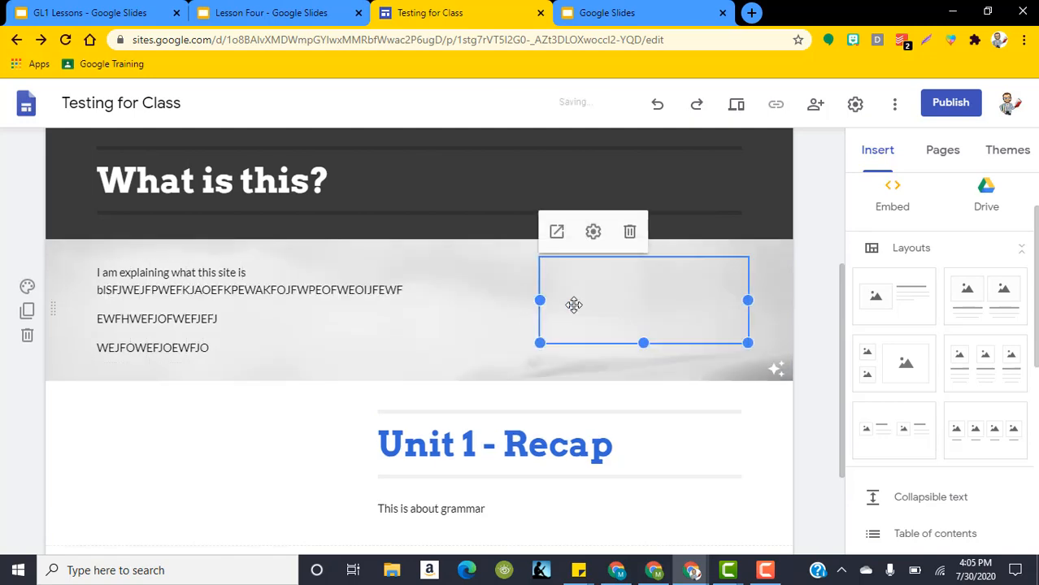
drag(645, 343, 649, 441)
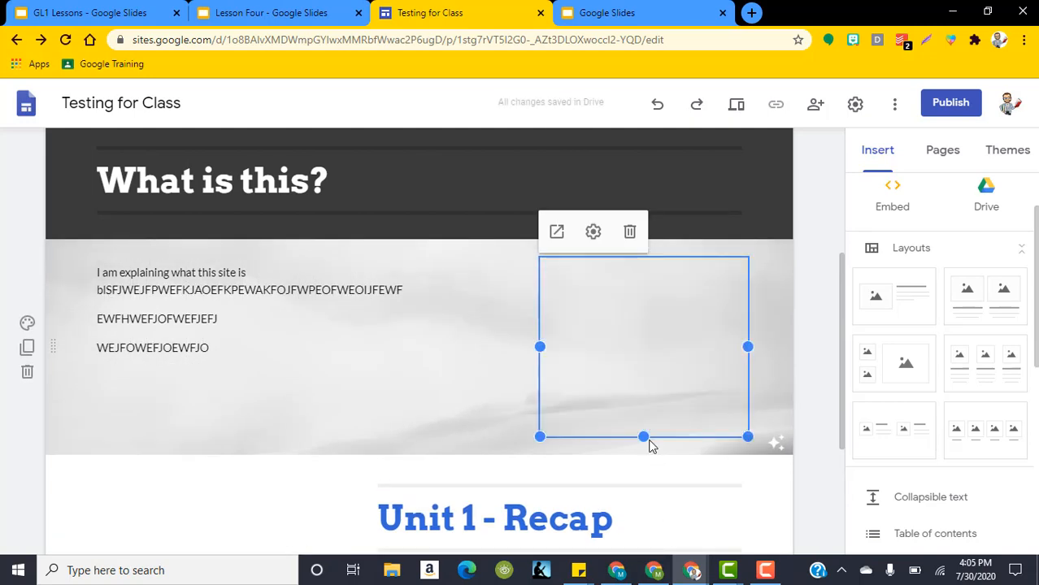
drag(541, 347, 428, 348)
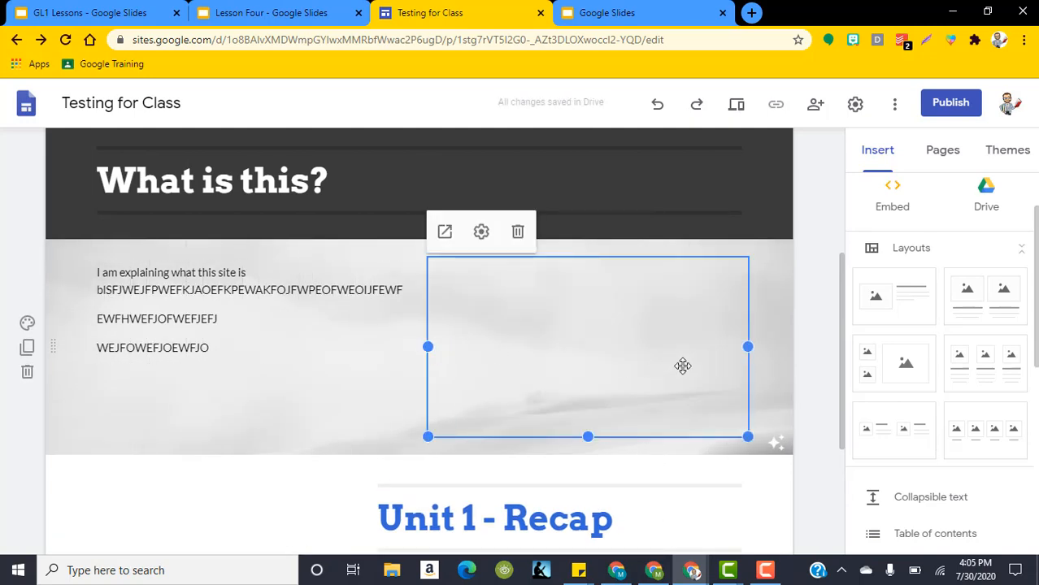
scroll(772, 333, down, 1)
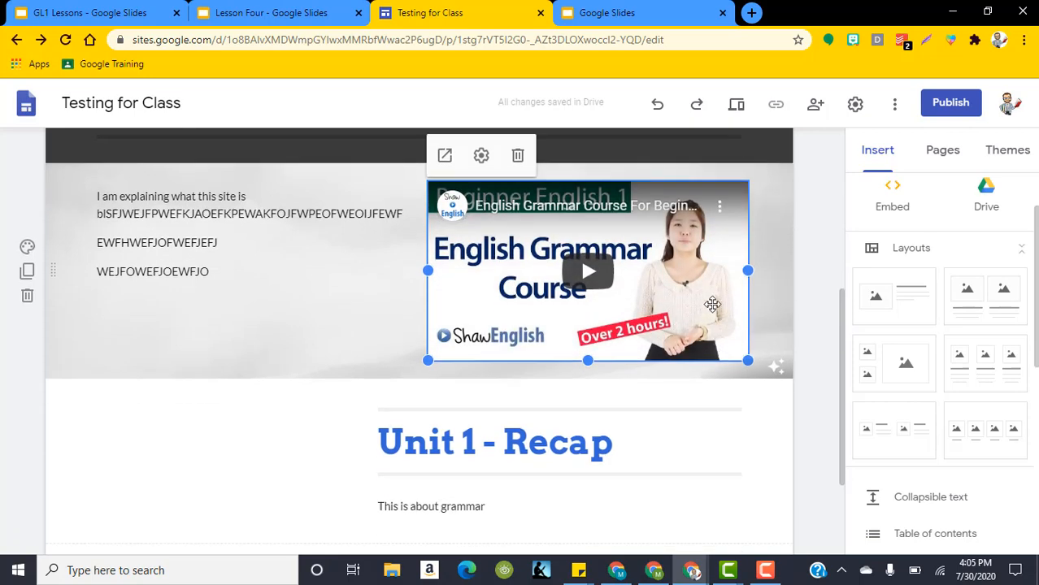
scroll(712, 304, down, 1)
click(822, 295)
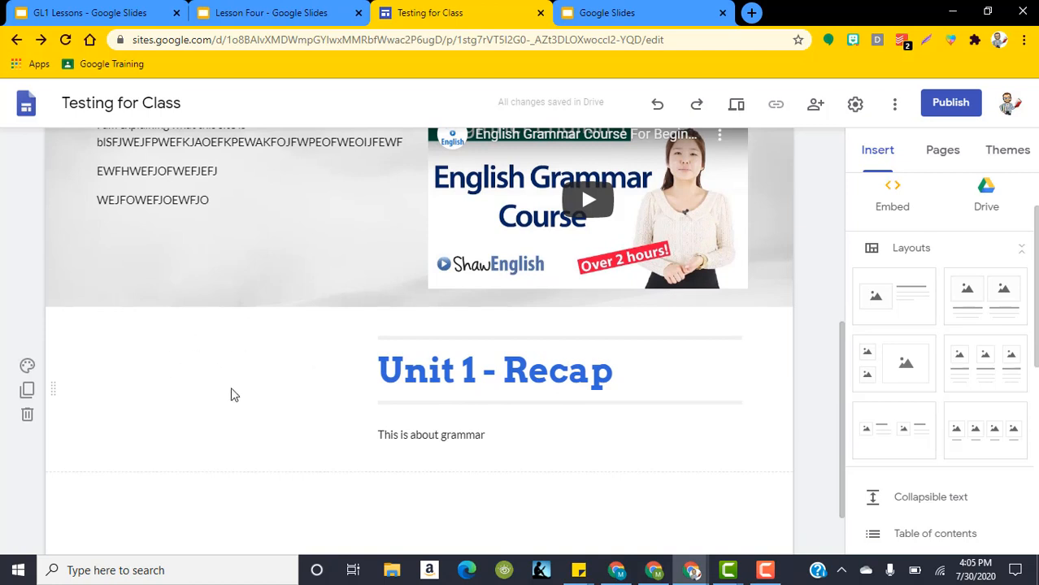
- Find "books" with Google image search and insert the open book between stacked books into the empty space beside the Unit 1 - Recap title
click(186, 406)
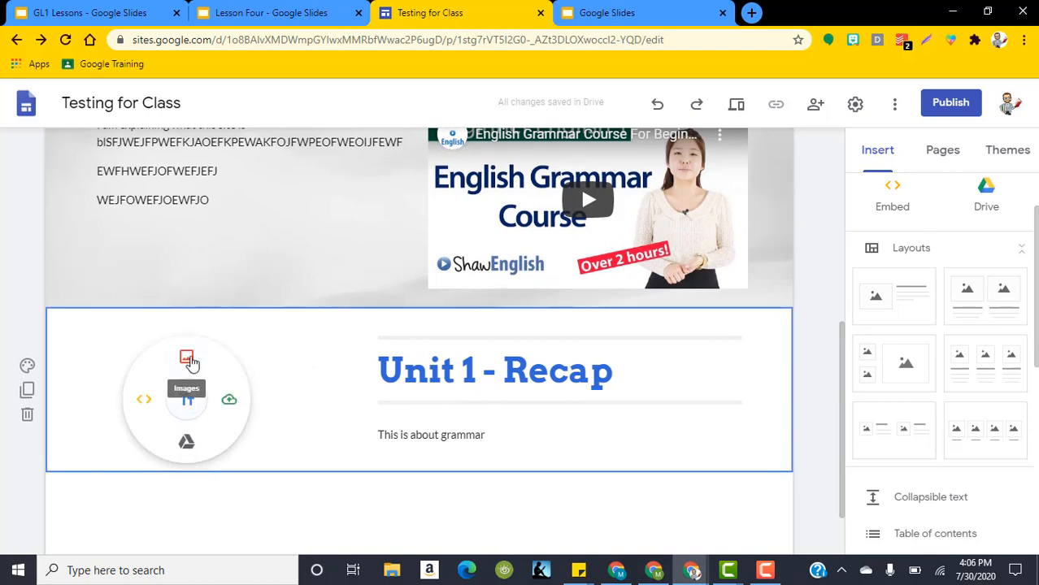
click(188, 357)
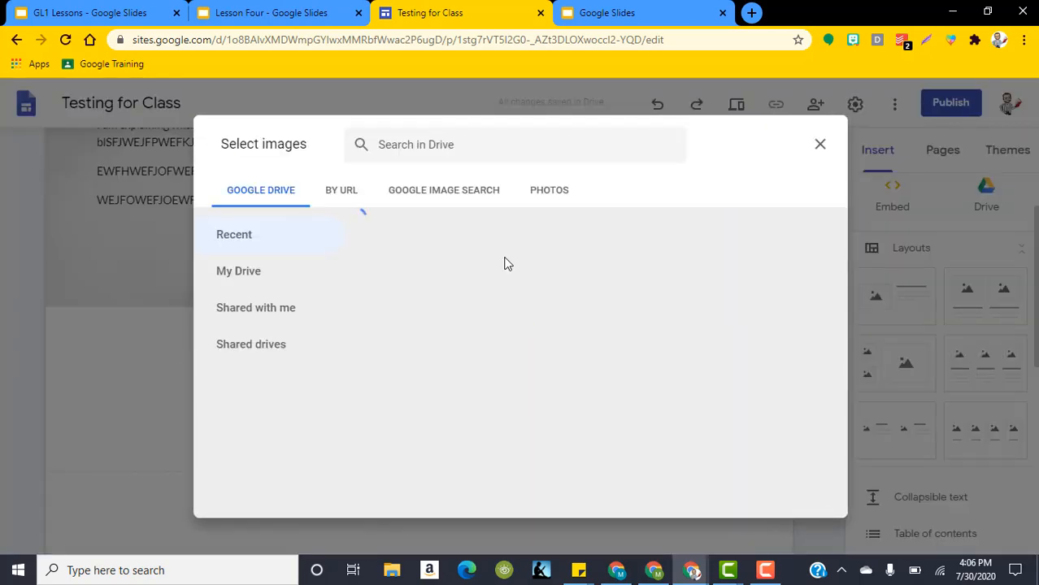
click(429, 194)
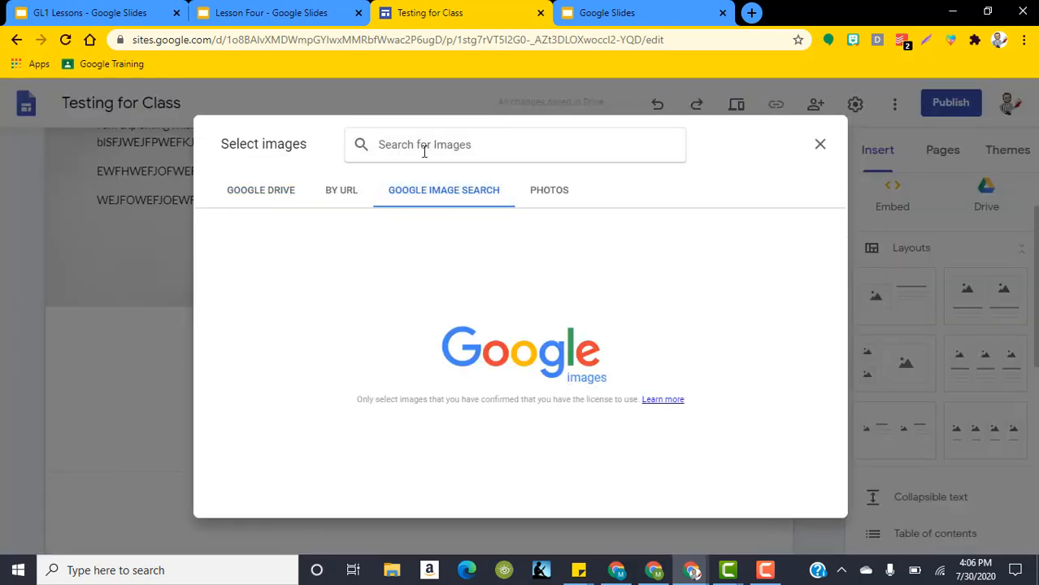
text(books)
key(Return)
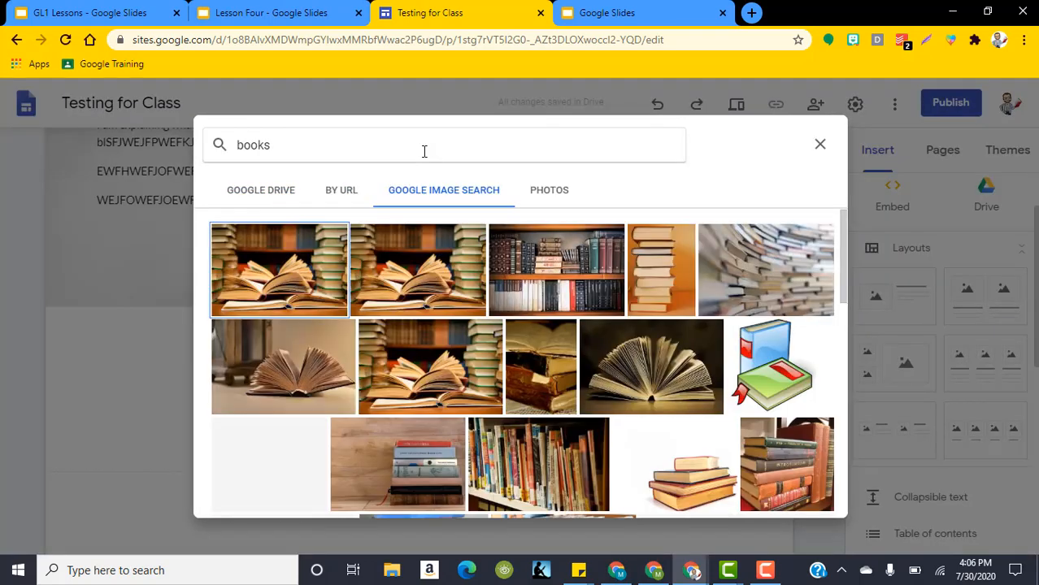
click(408, 270)
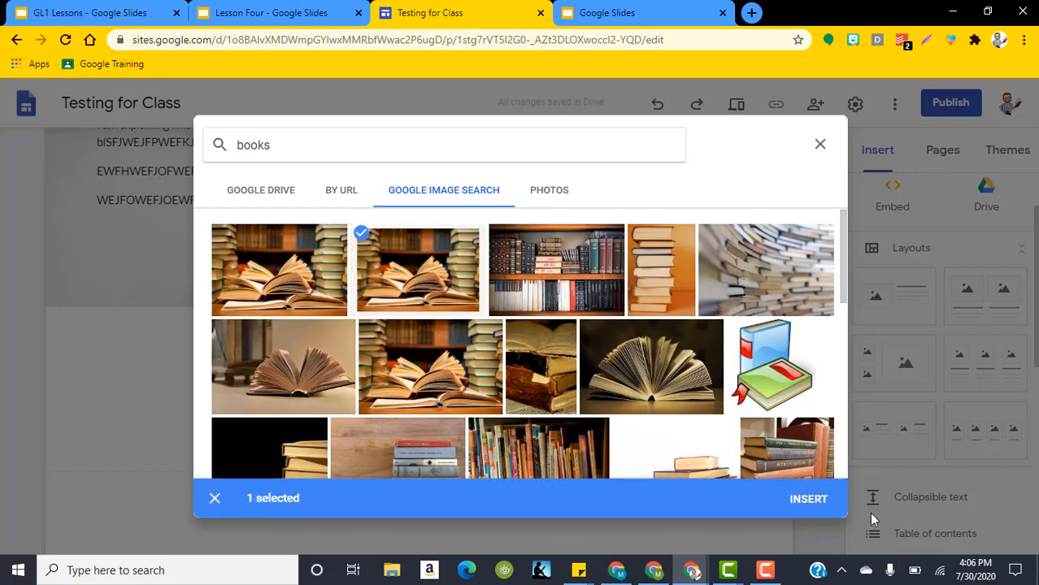
click(809, 498)
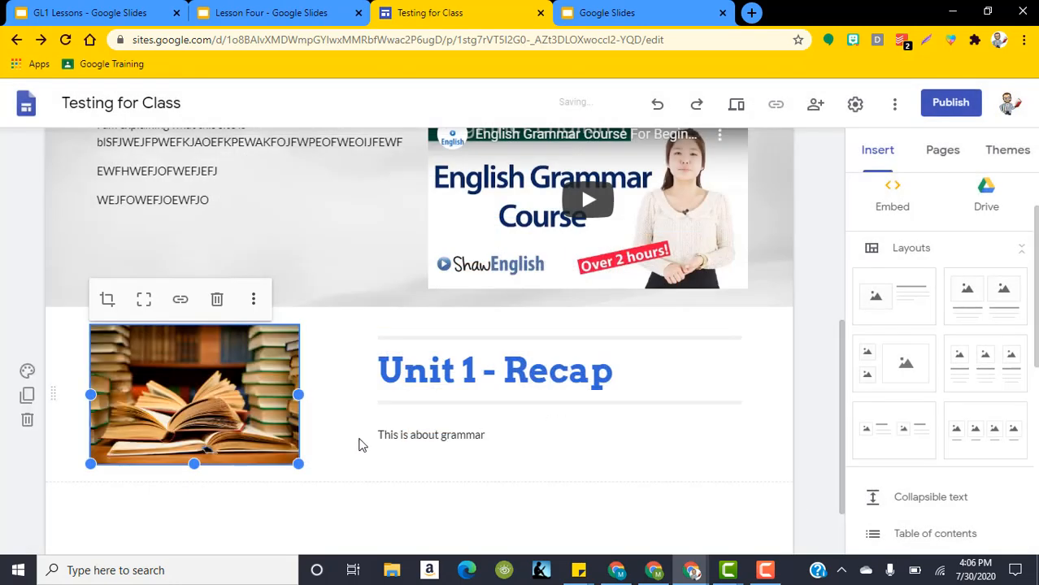
scroll(357, 362, down, 1)
click(819, 311)
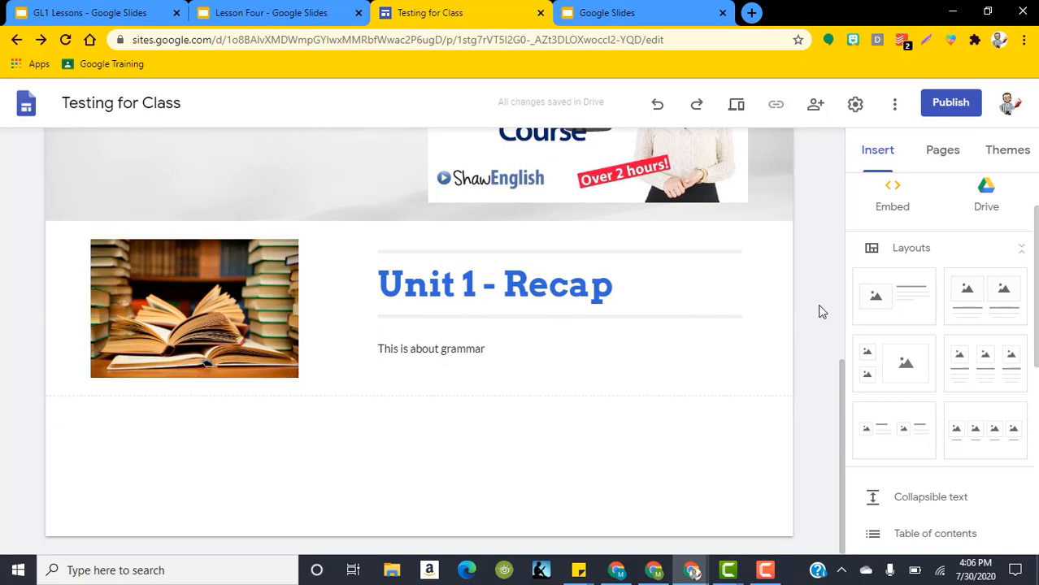
- Add the layout with two small stacked image placeholders beside one large placeholder below the Unit 1 - Recap section
scroll(561, 317, up, 2)
scroll(733, 323, down, 2)
scroll(927, 302, down, 1)
scroll(902, 268, up, 1)
click(904, 361)
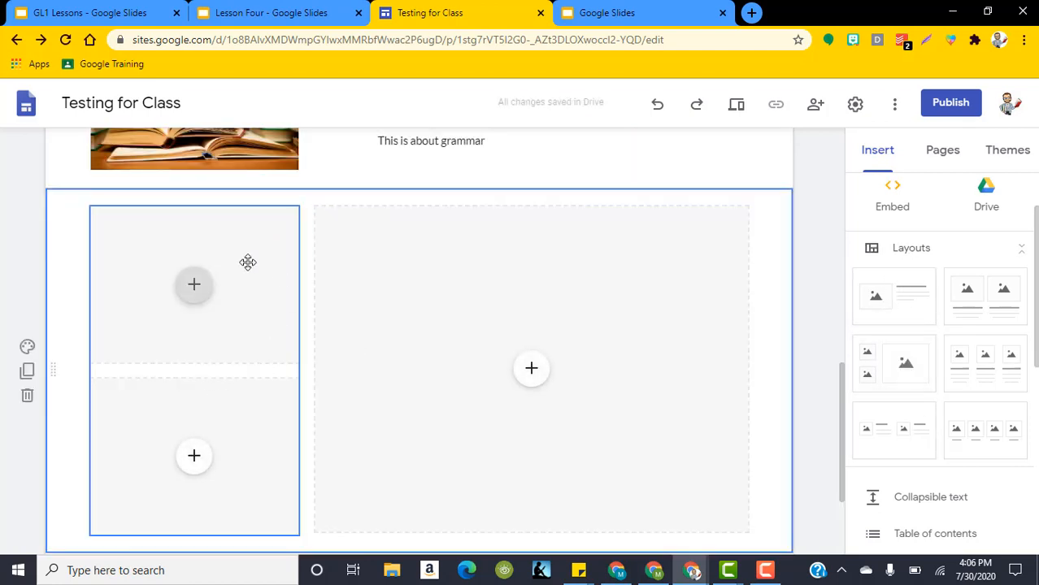
- Search Google images for "Football" to fill the large placeholder of the new layout
scroll(386, 384, down, 1)
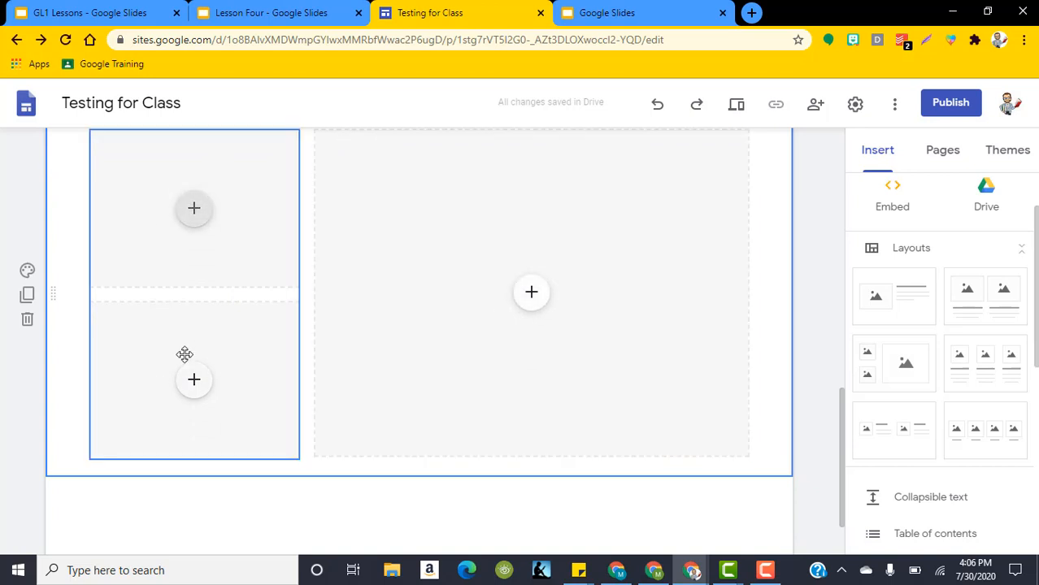
scroll(452, 459, up, 1)
click(533, 372)
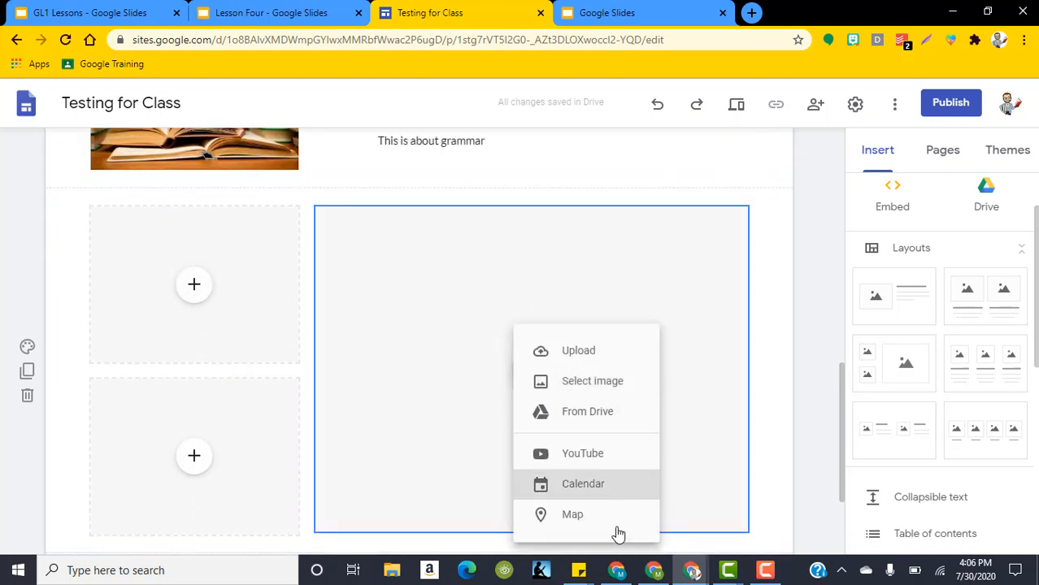
click(602, 380)
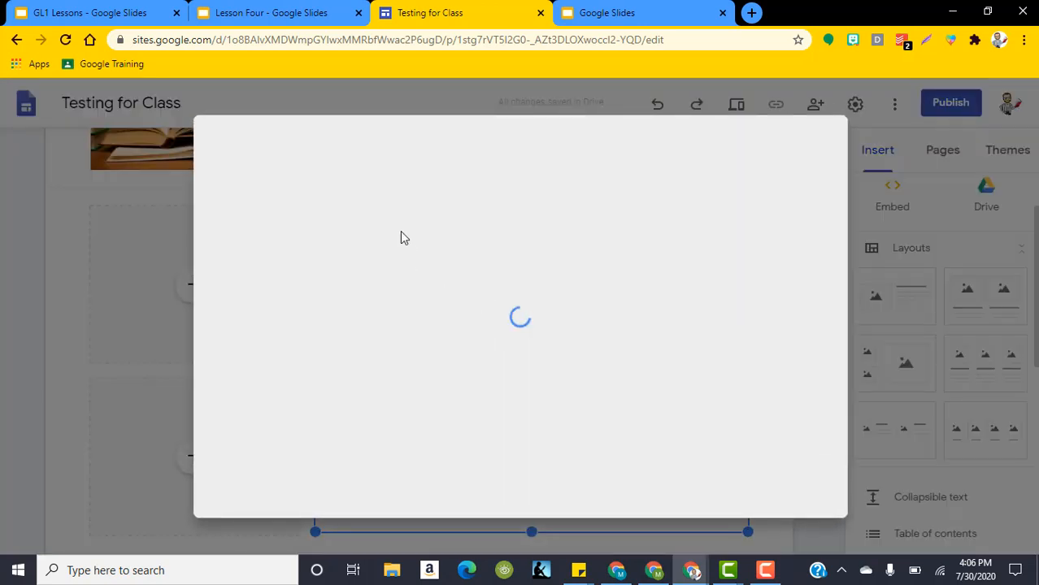
click(429, 192)
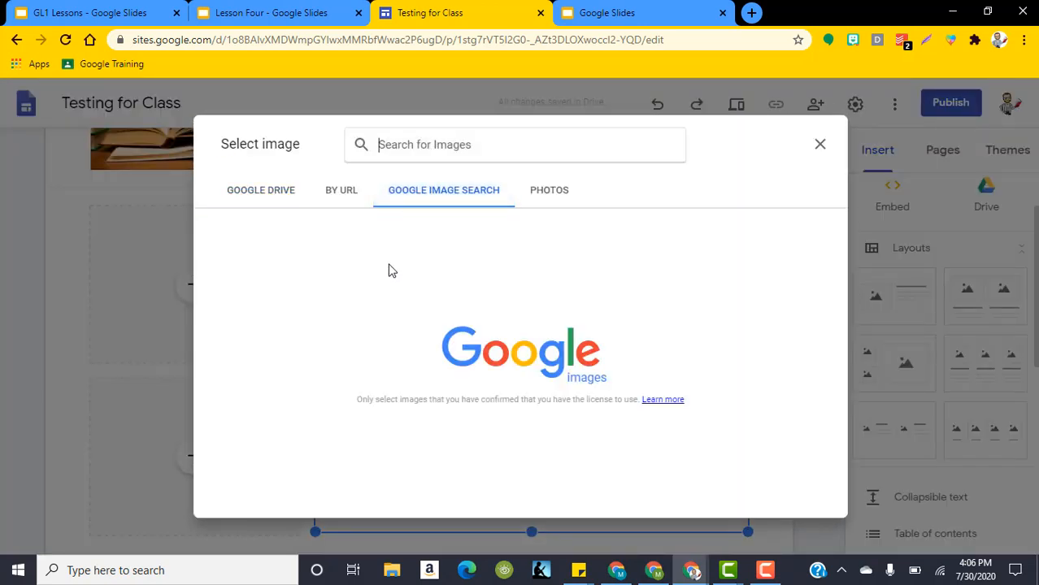
text(Football)
key(Return)
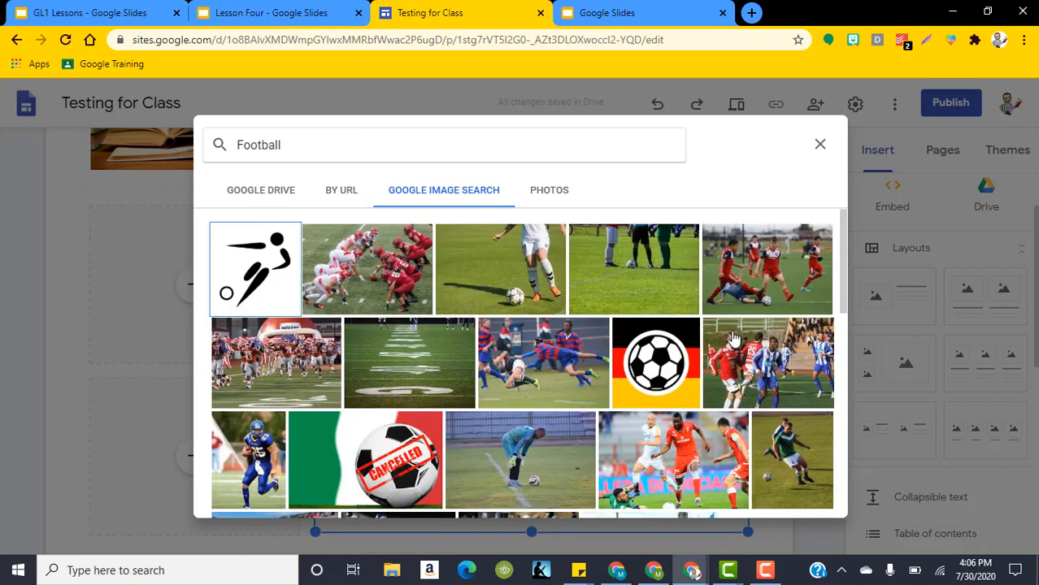
- Insert the photo of the blue-uniformed football player carrying the ball from the Football image results into the large placeholder
scroll(734, 339, down, 3)
scroll(262, 319, up, 1)
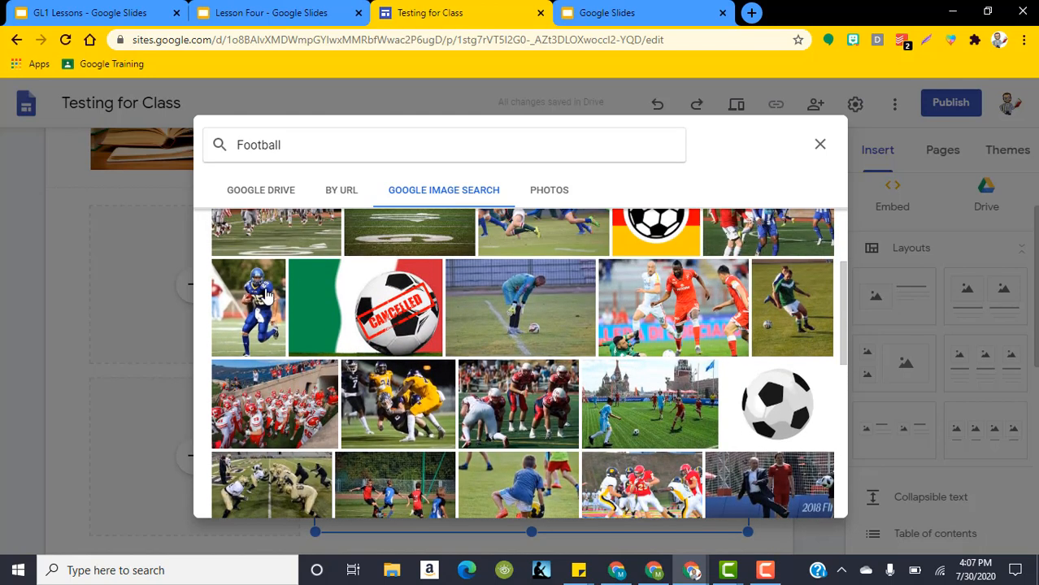
click(265, 299)
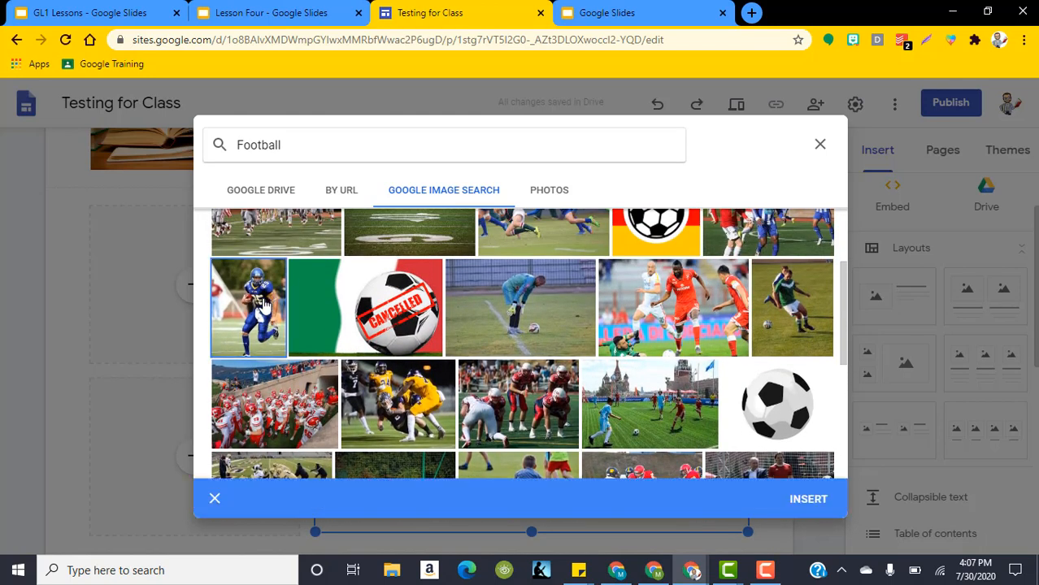
click(808, 500)
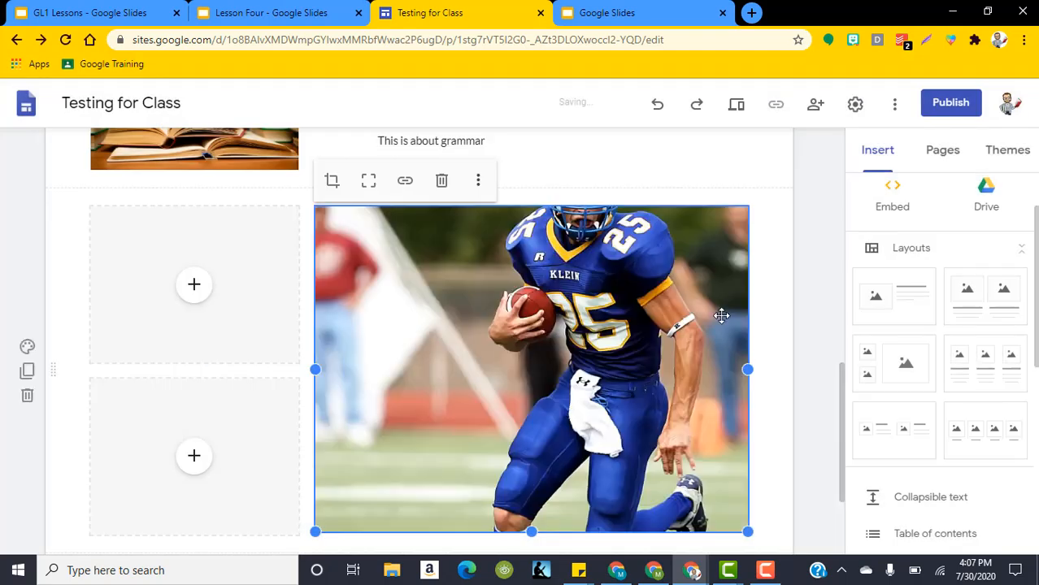
- Examine the inserted football photo in its layout section and check its additional image options
scroll(722, 315, down, 1)
scroll(758, 322, up, 1)
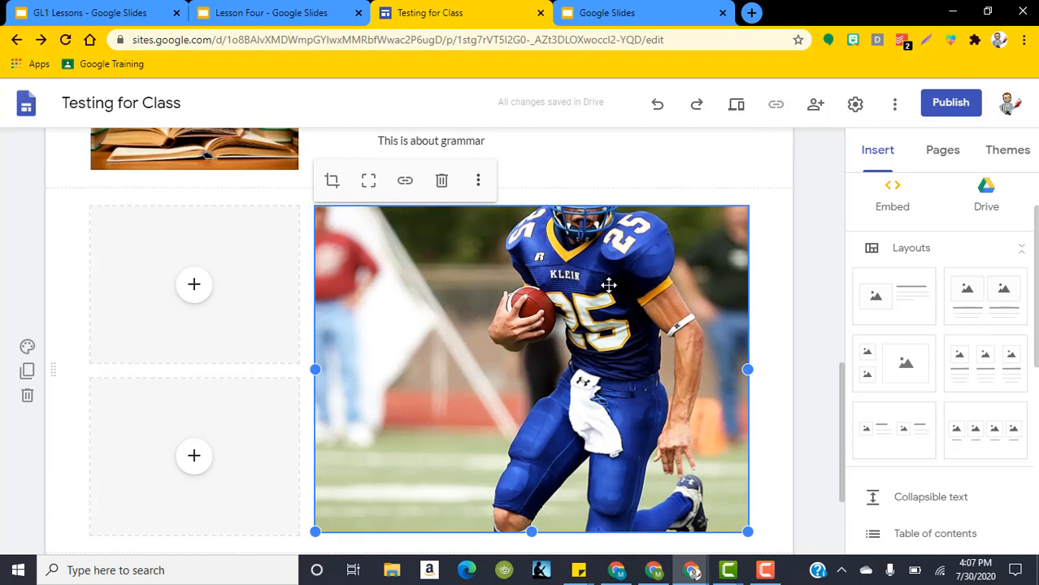
scroll(613, 240, down, 1)
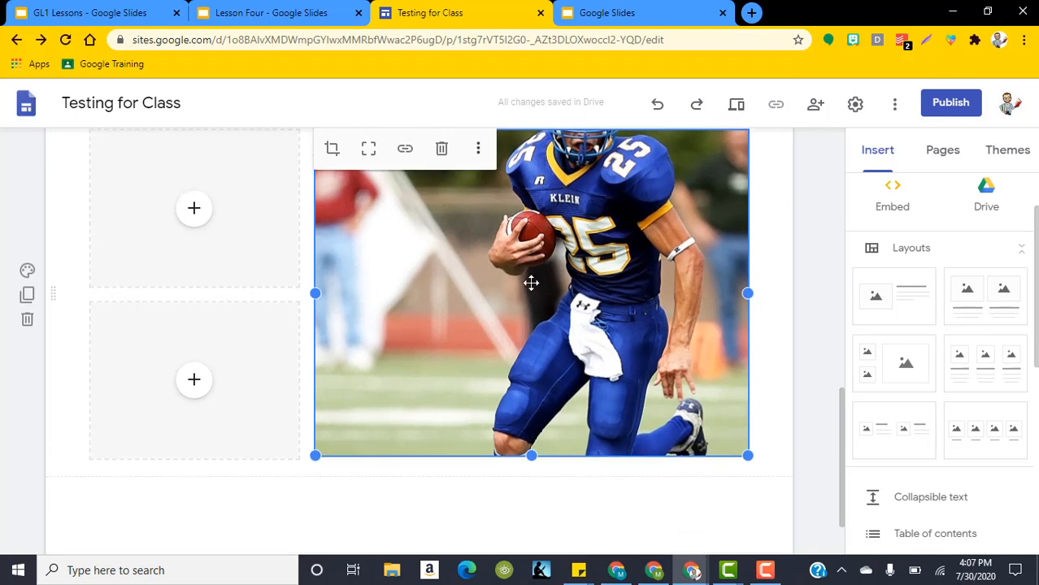
scroll(620, 282, up, 1)
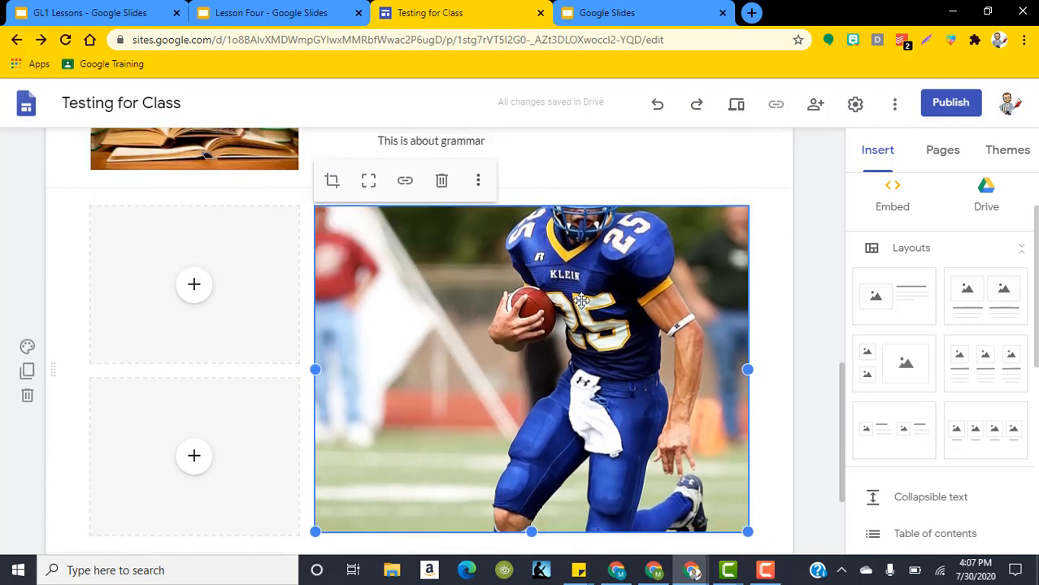
scroll(667, 319, down, 1)
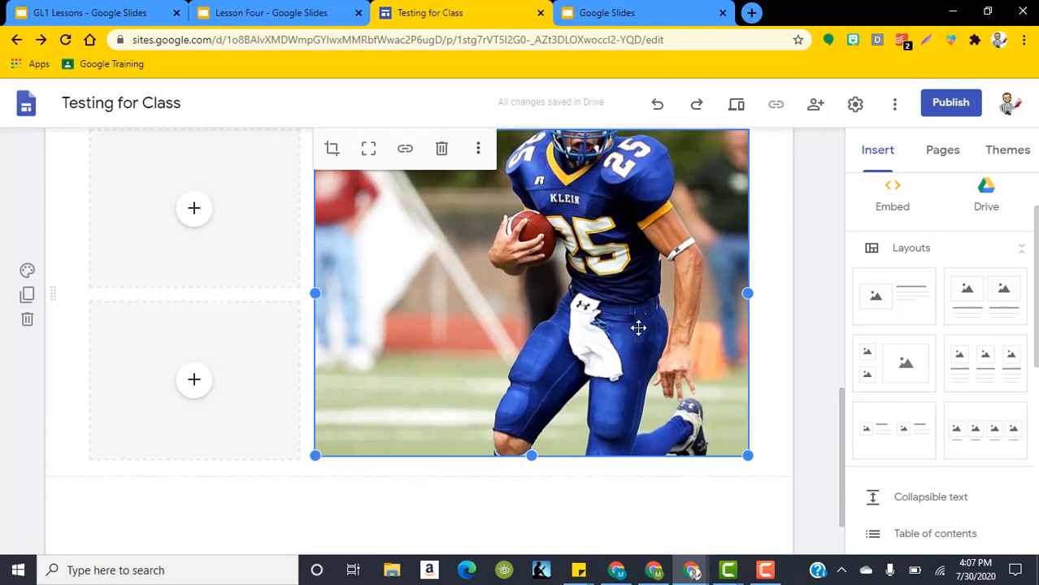
scroll(642, 329, up, 1)
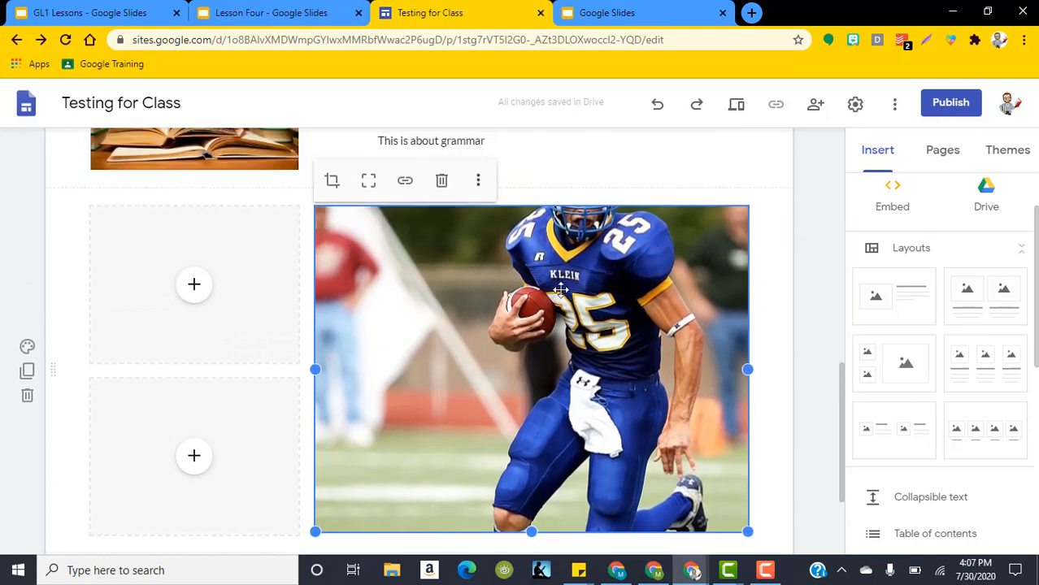
scroll(583, 290, down, 1)
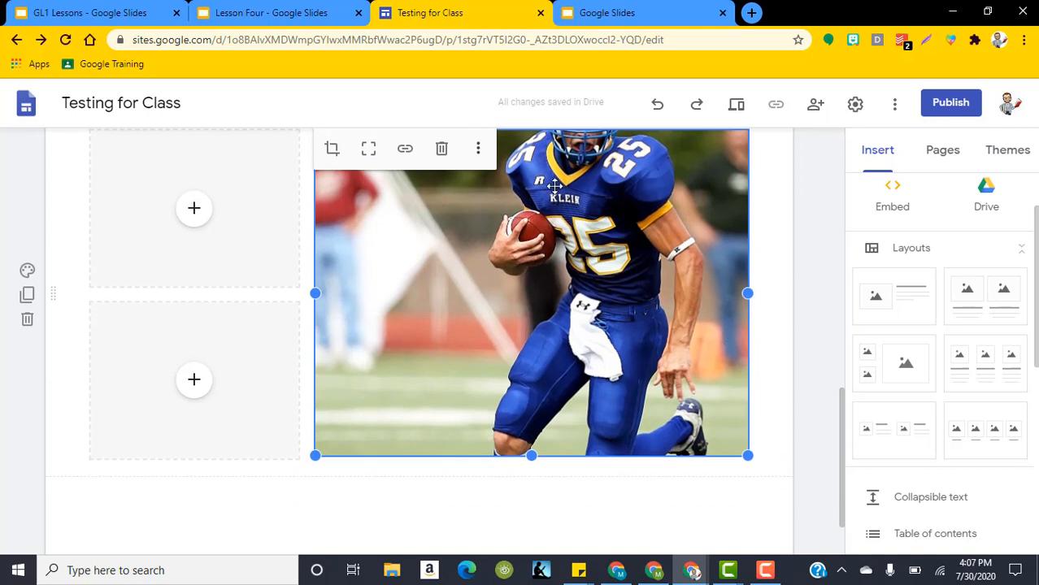
scroll(591, 264, up, 1)
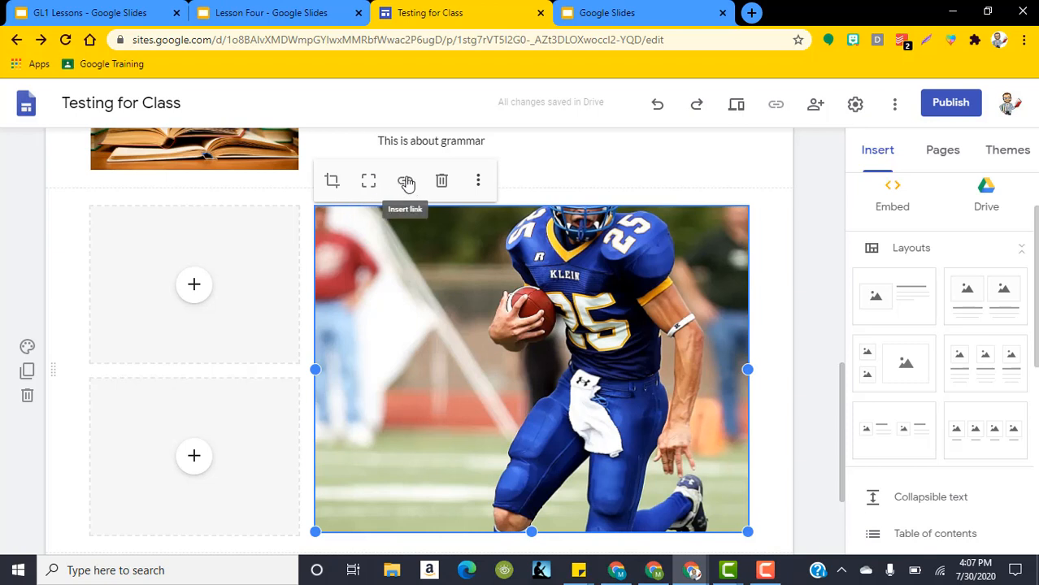
click(480, 184)
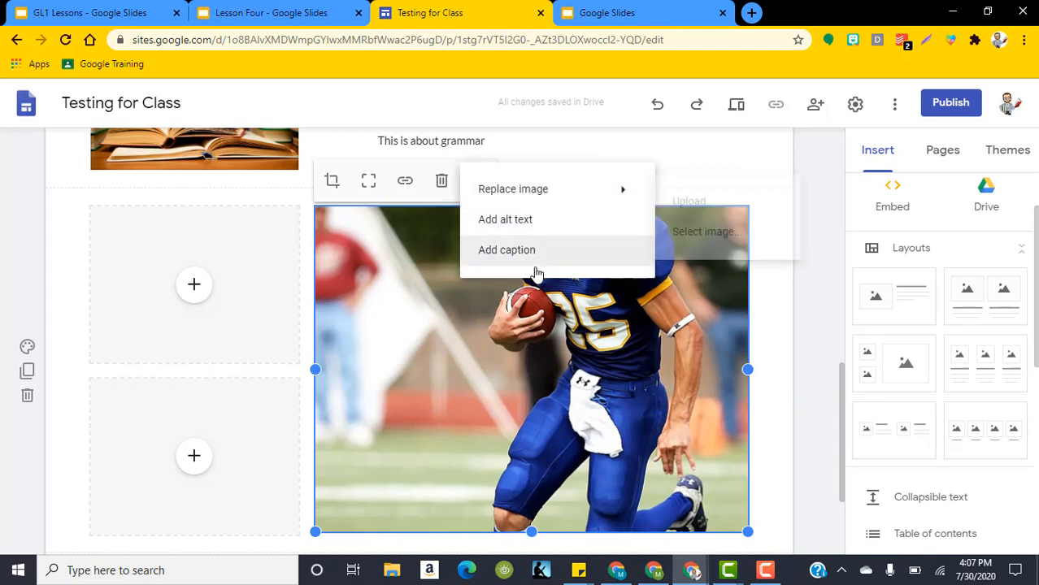
mouse_move(567, 189)
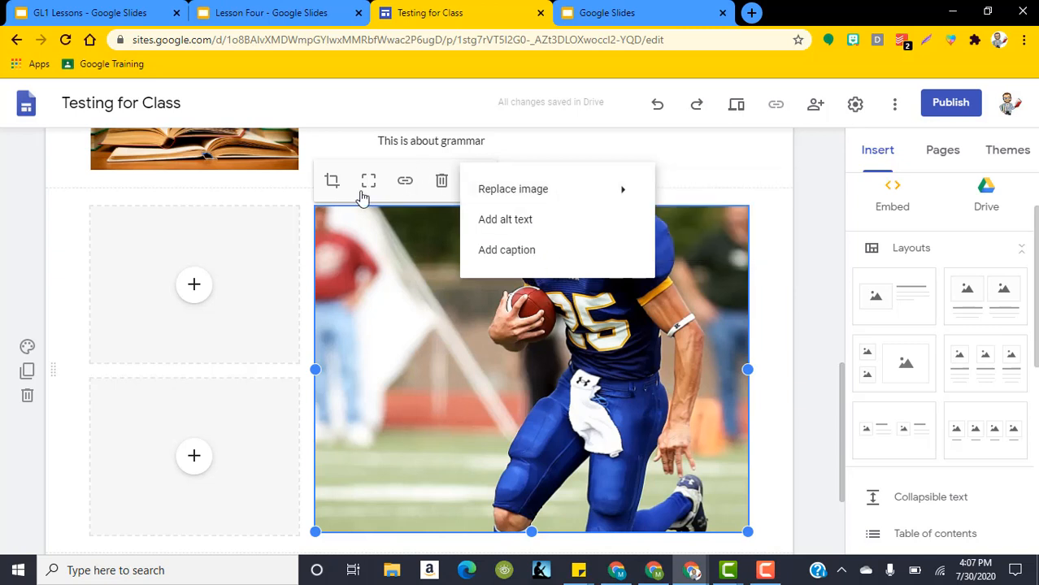
- Crop the football photo by shifting it down within its frame to include the player's whole helmet, and apply the crop
click(333, 180)
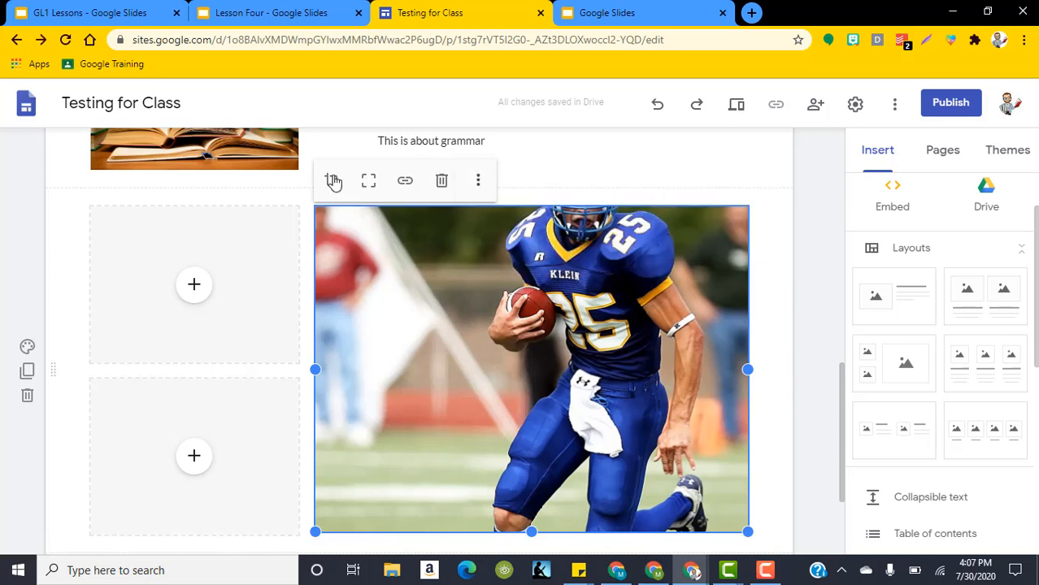
drag(561, 277, 444, 261)
click(374, 255)
click(331, 181)
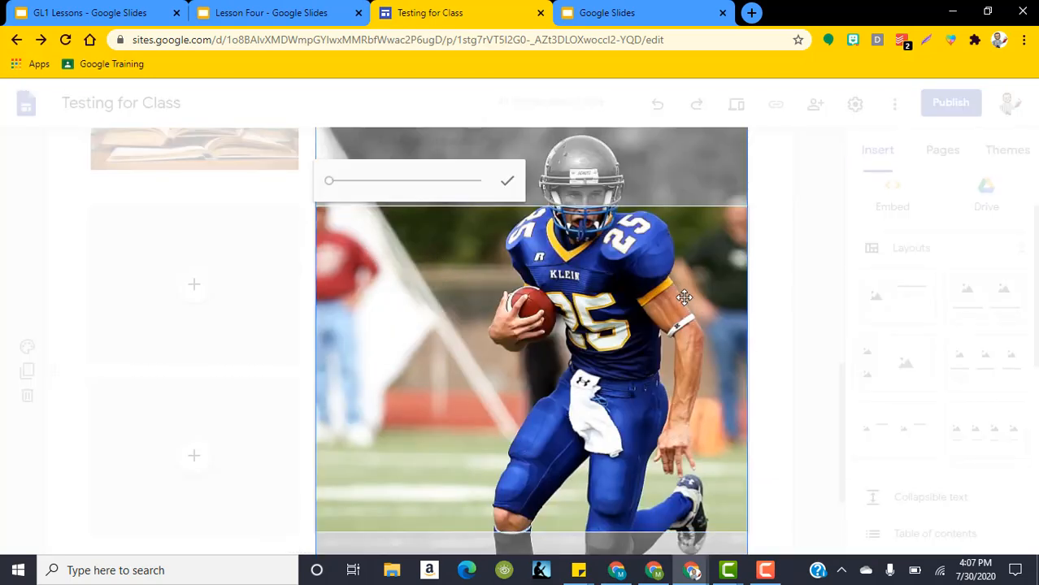
scroll(712, 352, down, 1)
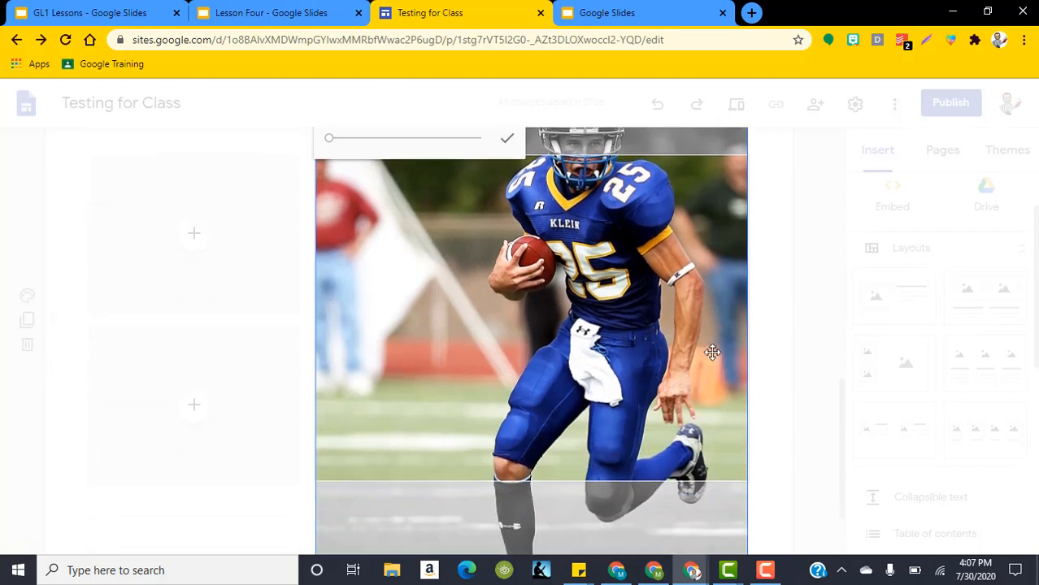
scroll(712, 352, up, 3)
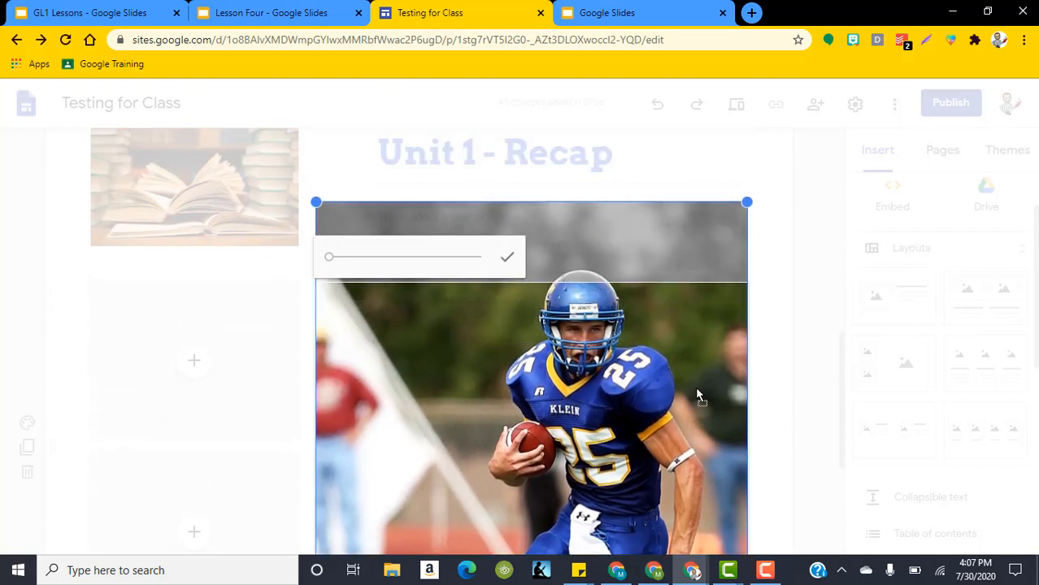
drag(696, 396, 700, 452)
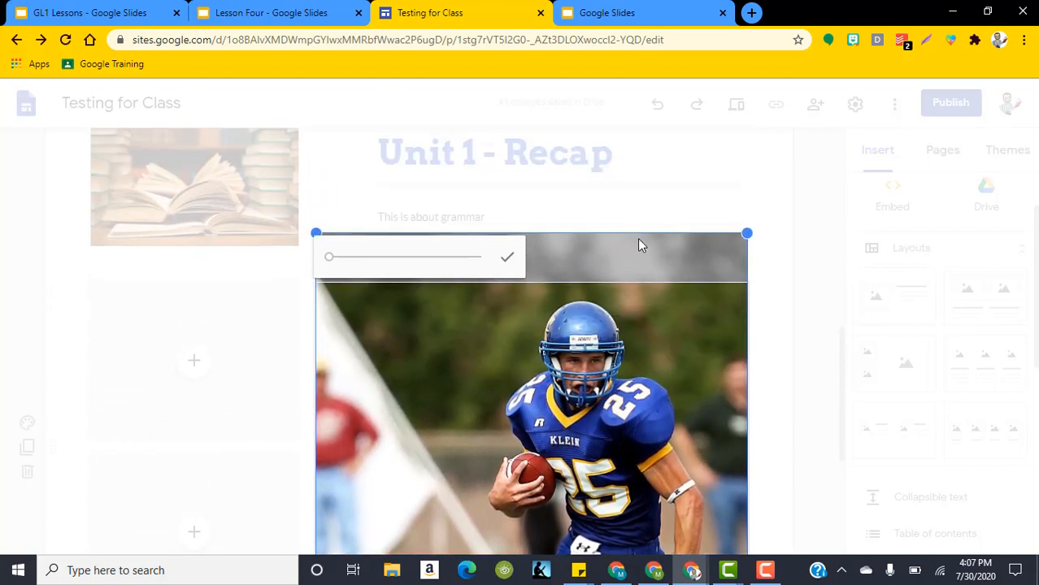
scroll(678, 273, down, 6)
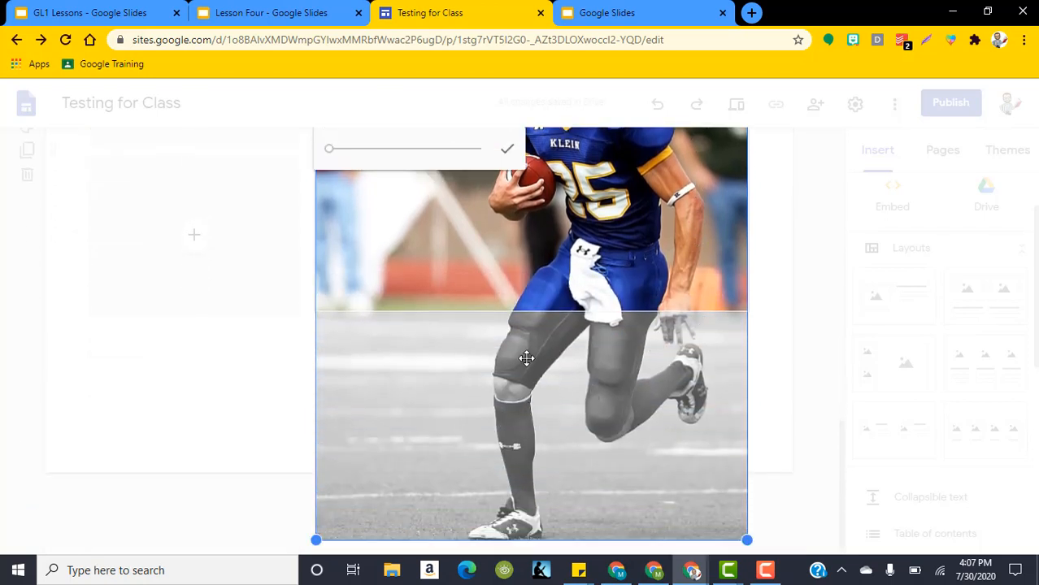
scroll(681, 396, up, 1)
scroll(682, 396, up, 3)
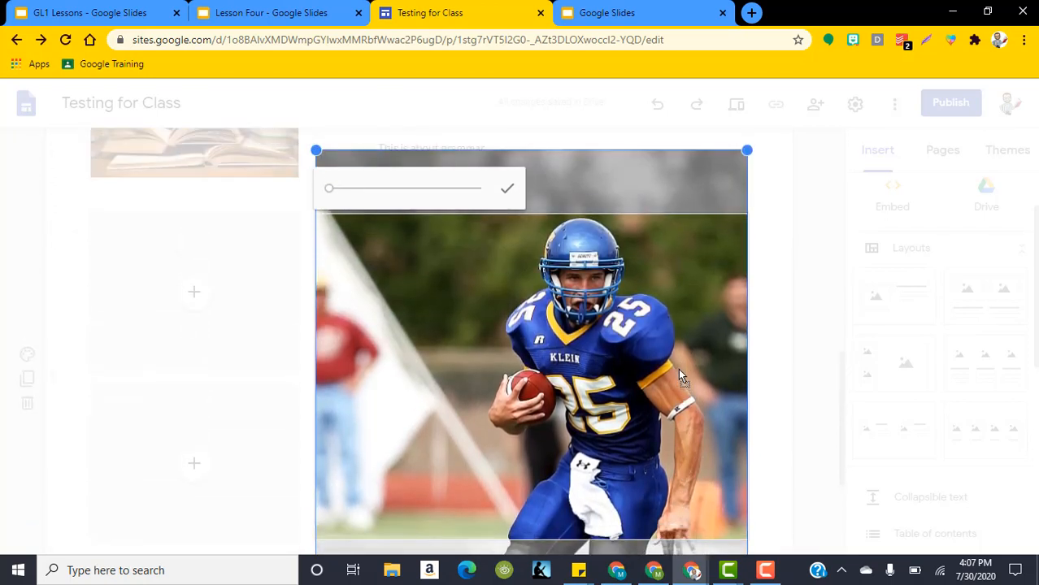
click(508, 193)
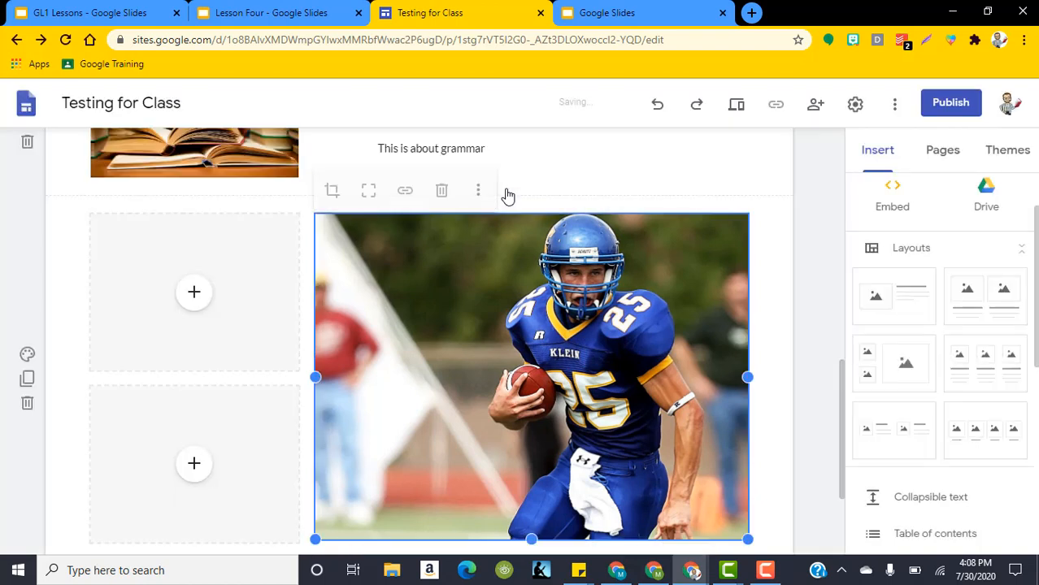
click(808, 279)
click(726, 318)
- Insert the first "12 AP Lit. 1" calendar into the upper small placeholder beside the football photo
scroll(736, 313, down, 2)
scroll(689, 341, up, 2)
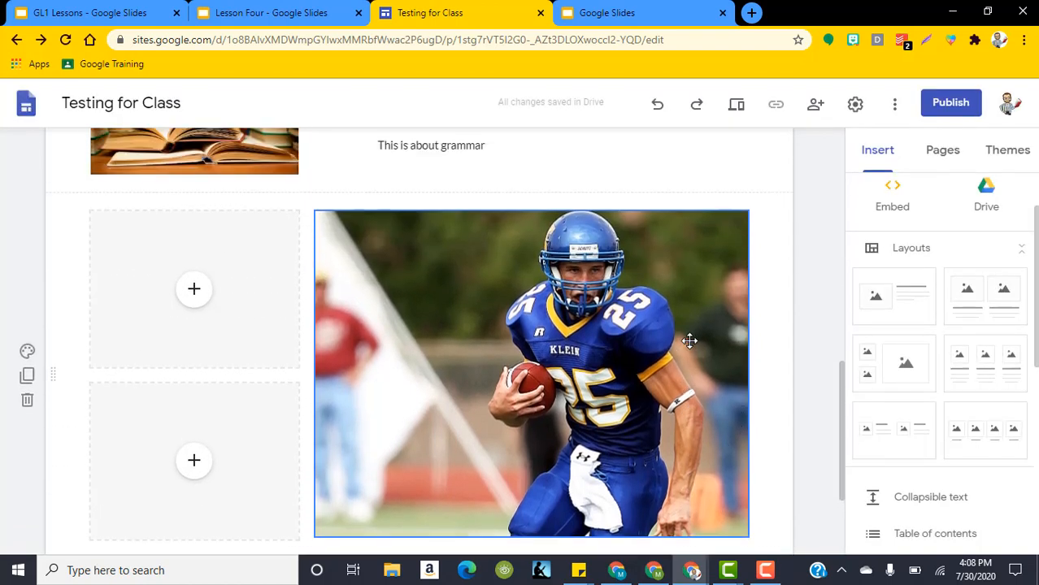
click(211, 301)
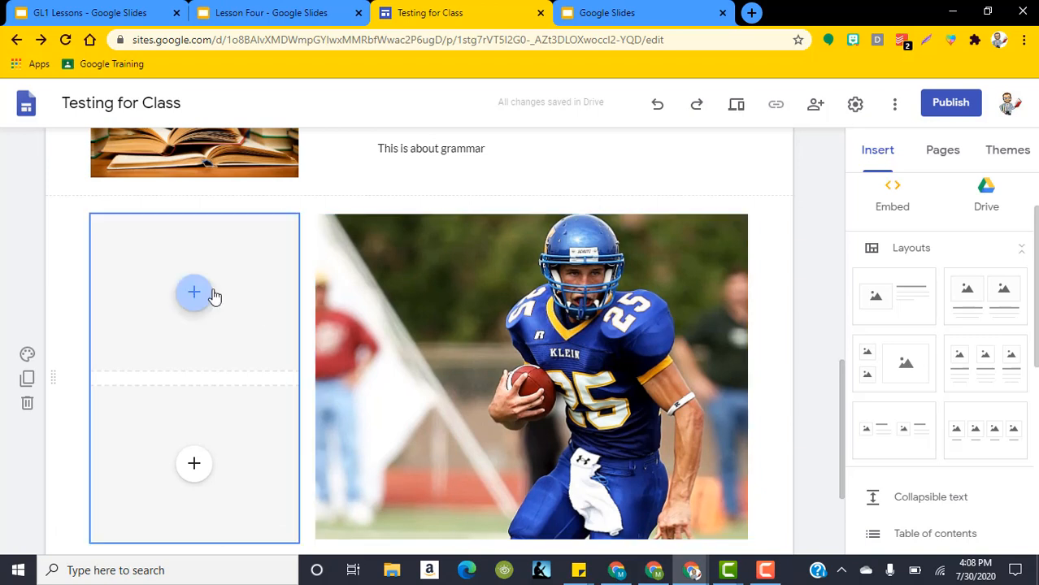
scroll(245, 288, down, 1)
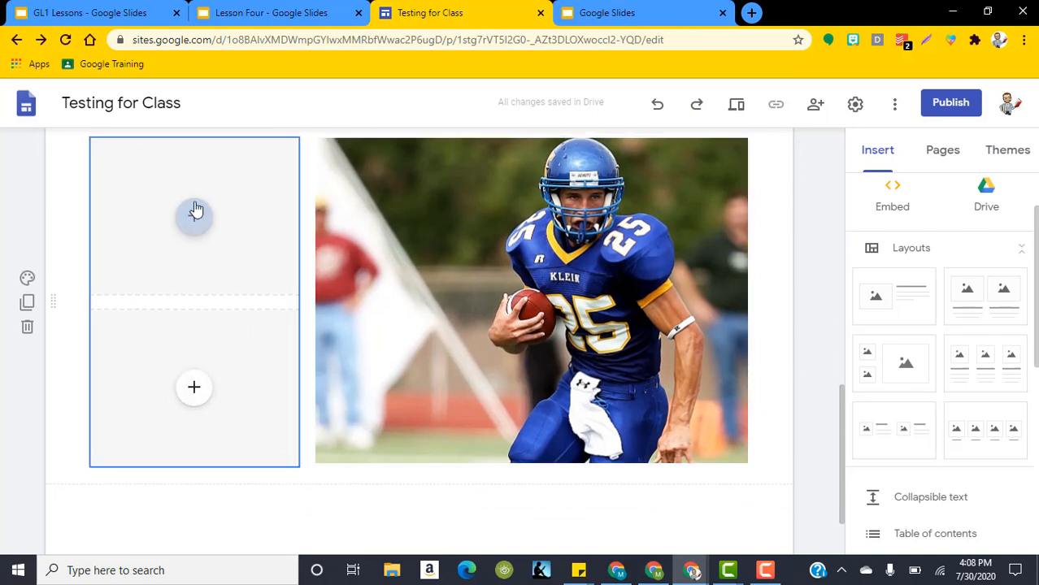
scroll(212, 309, up, 1)
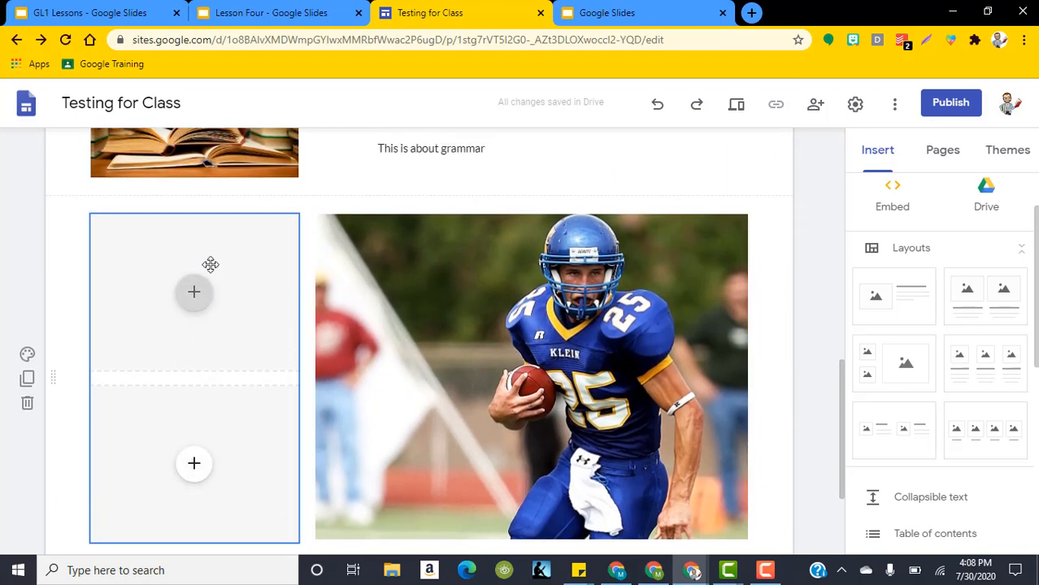
click(197, 298)
click(197, 298)
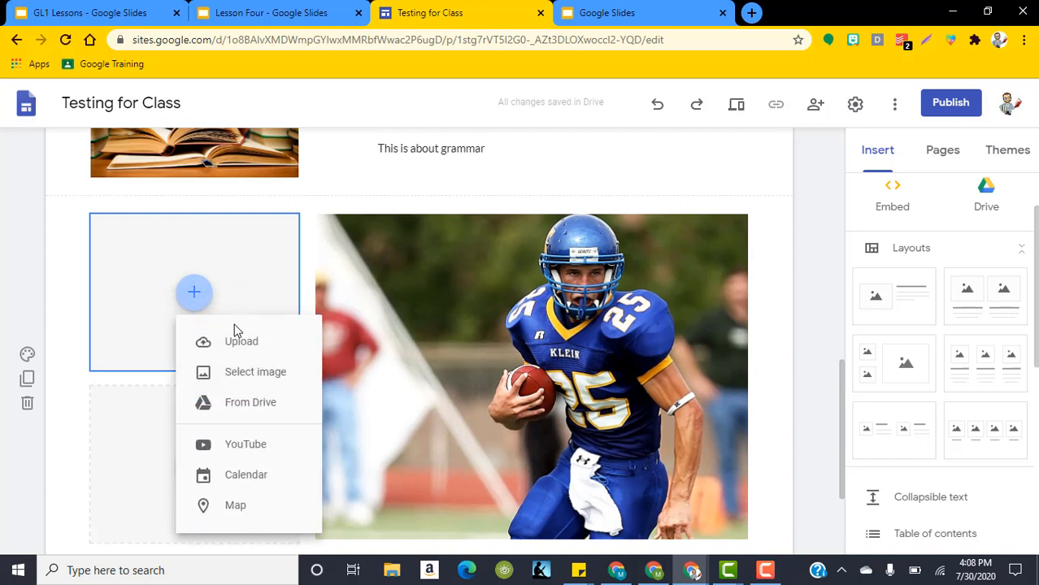
click(247, 477)
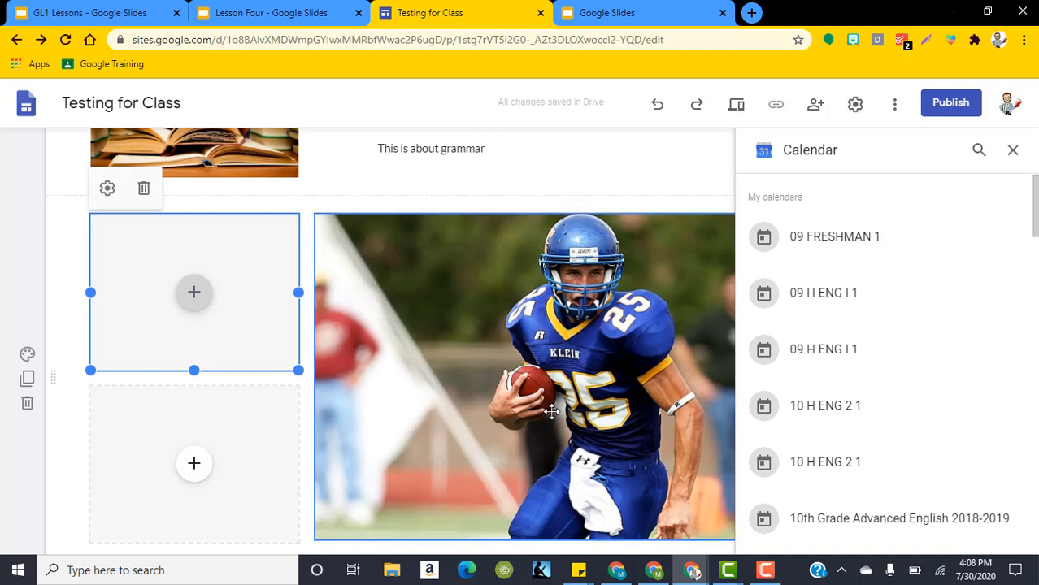
scroll(967, 346, down, 4)
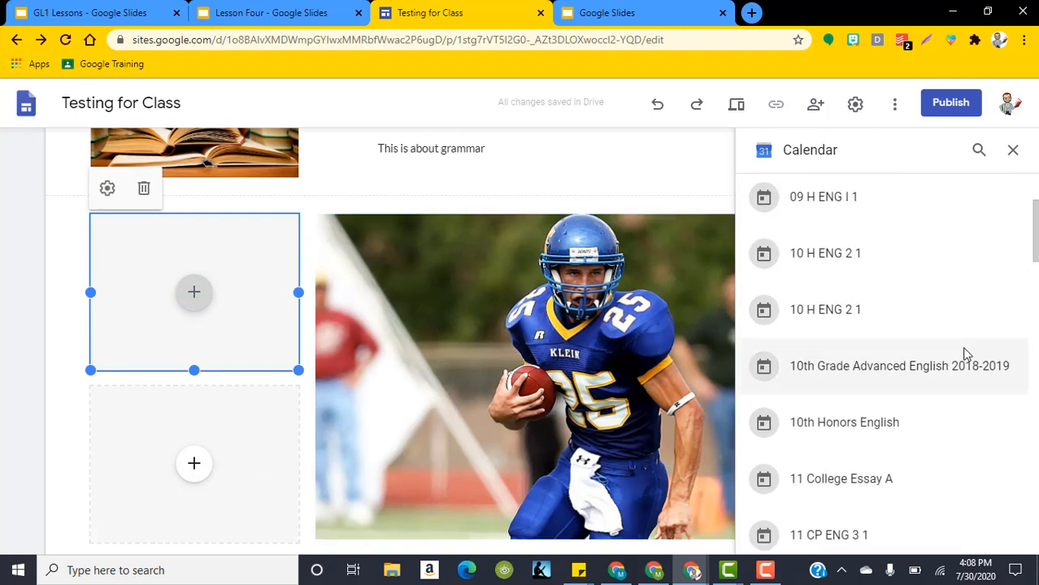
scroll(864, 269, down, 2)
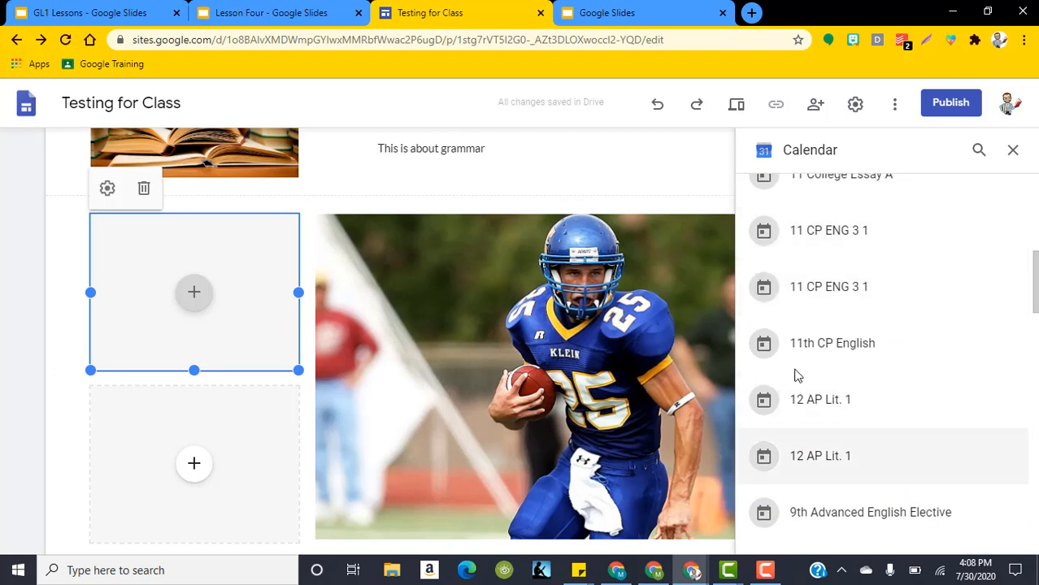
click(845, 398)
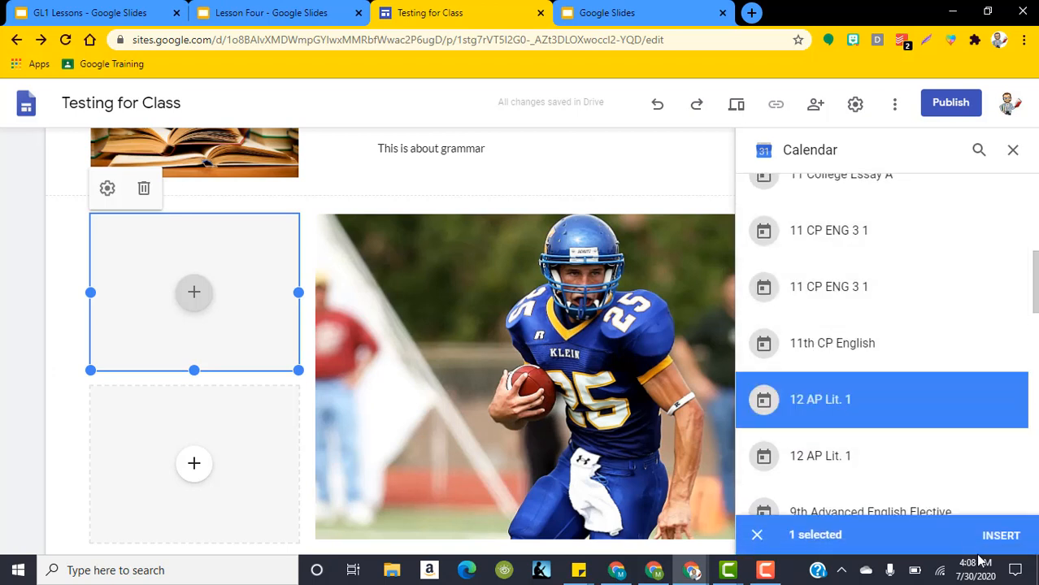
click(1001, 537)
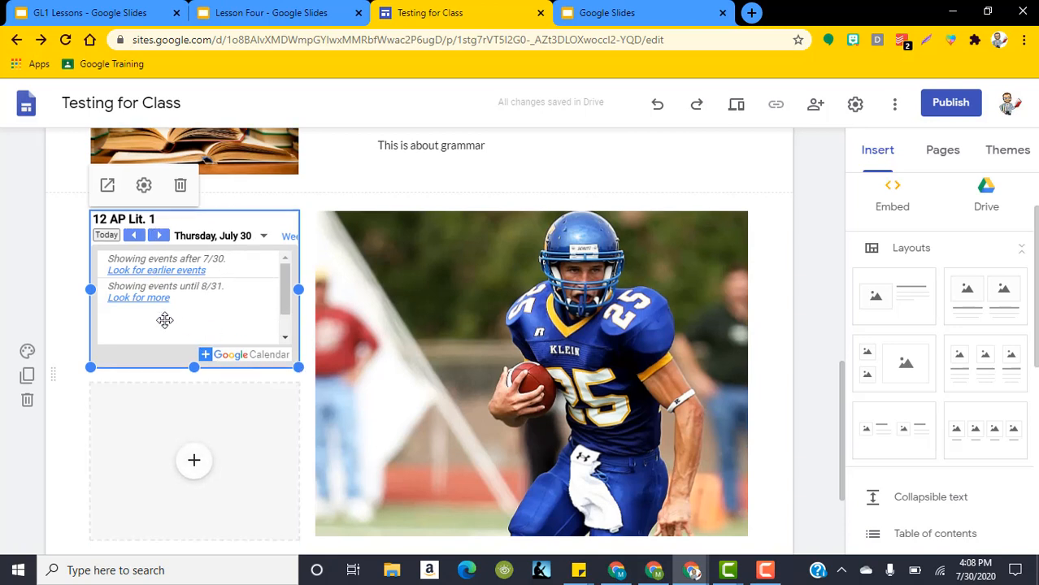
- Search YouTube for "football" and insert "Neymar Plays The Most Beautiful Football" into the empty placeholder below the calendar
scroll(171, 325, down, 1)
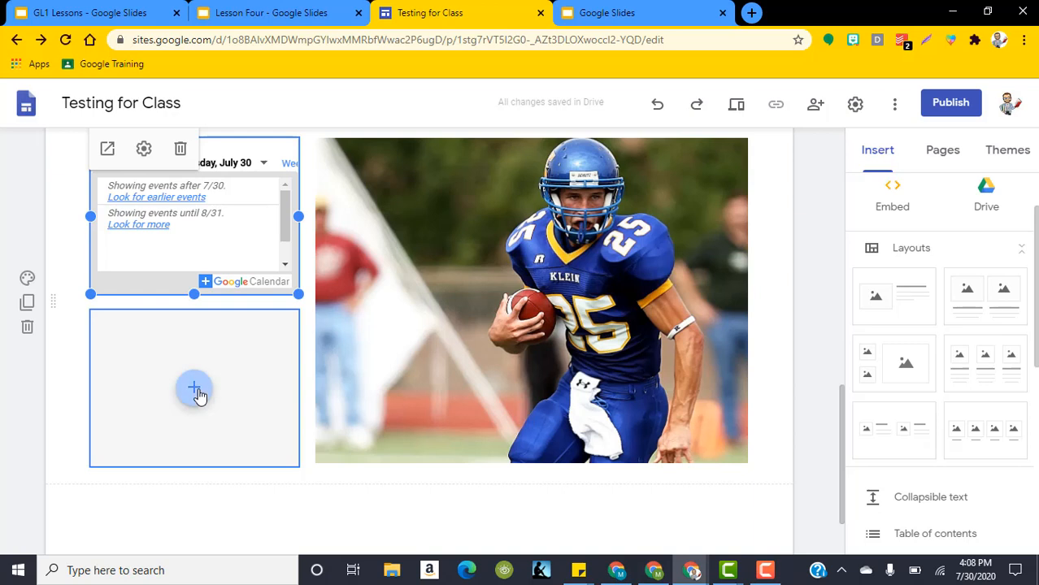
click(195, 391)
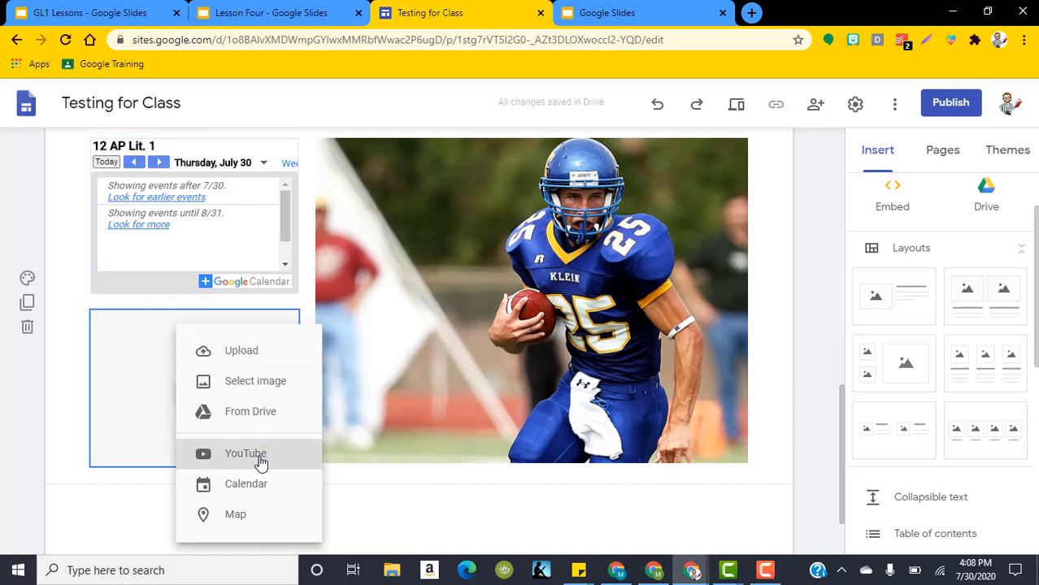
click(260, 461)
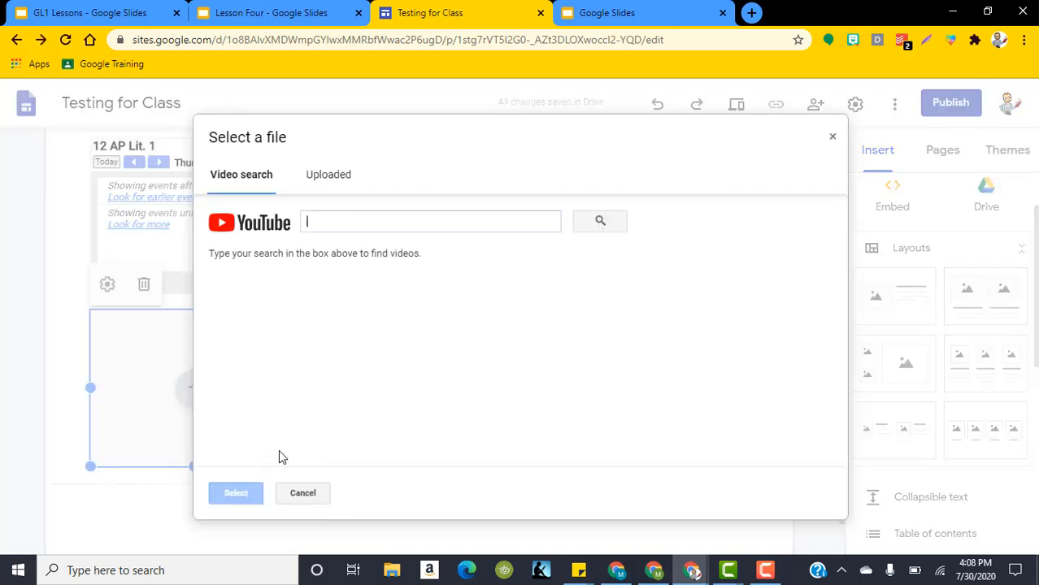
click(333, 214)
text(football)
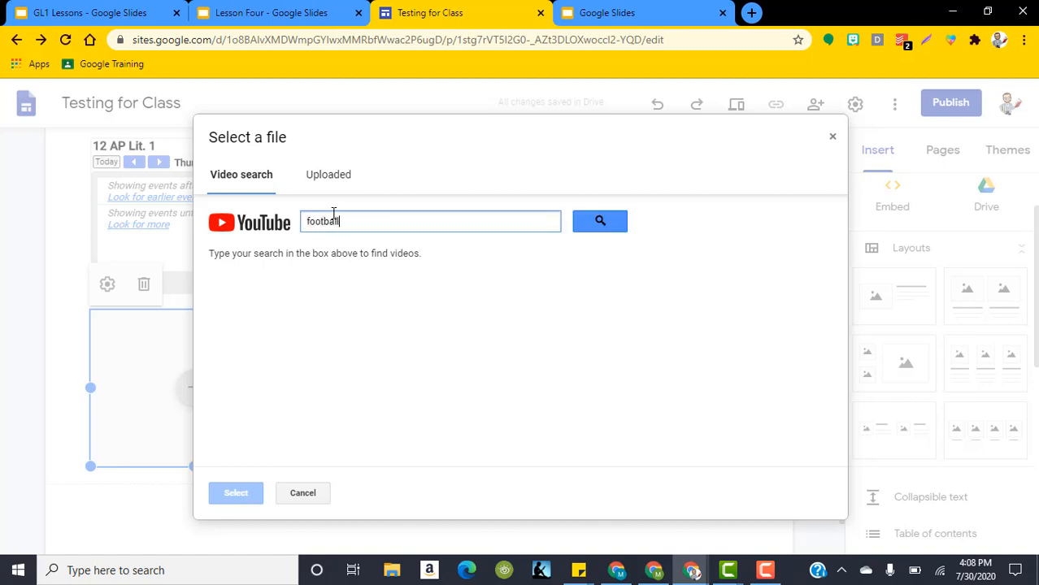
key(Return)
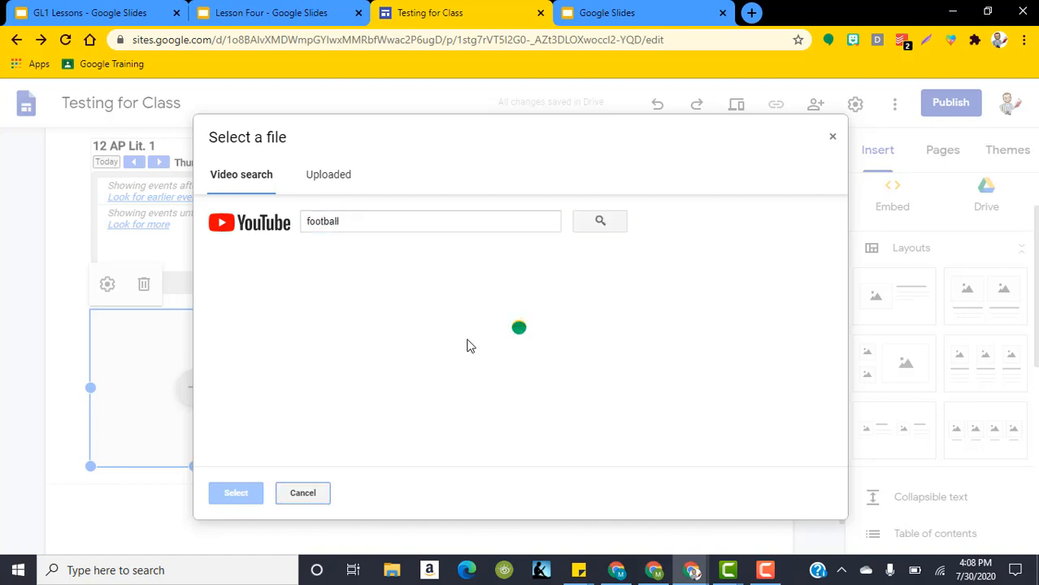
click(361, 296)
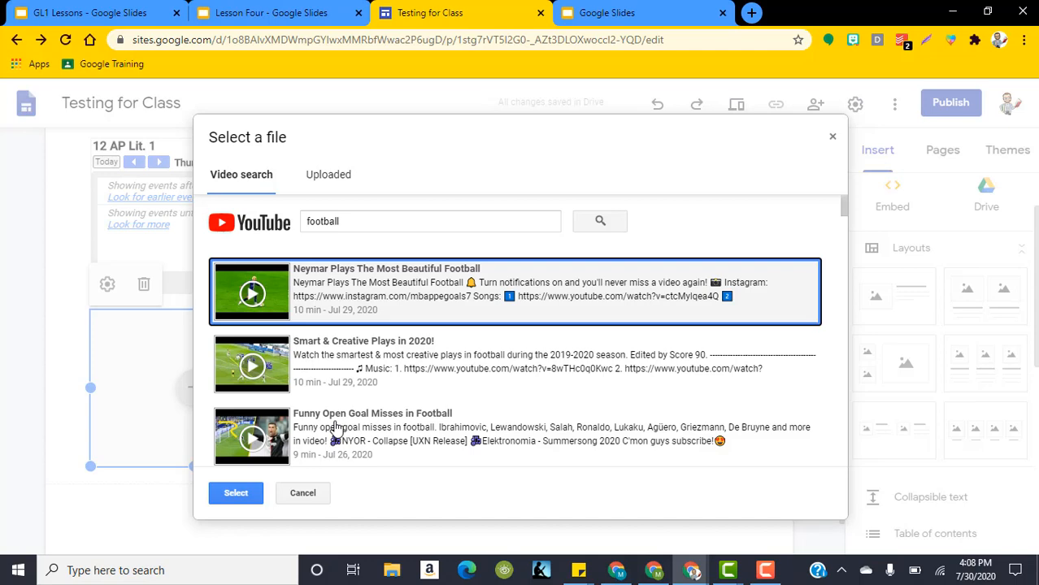
click(236, 494)
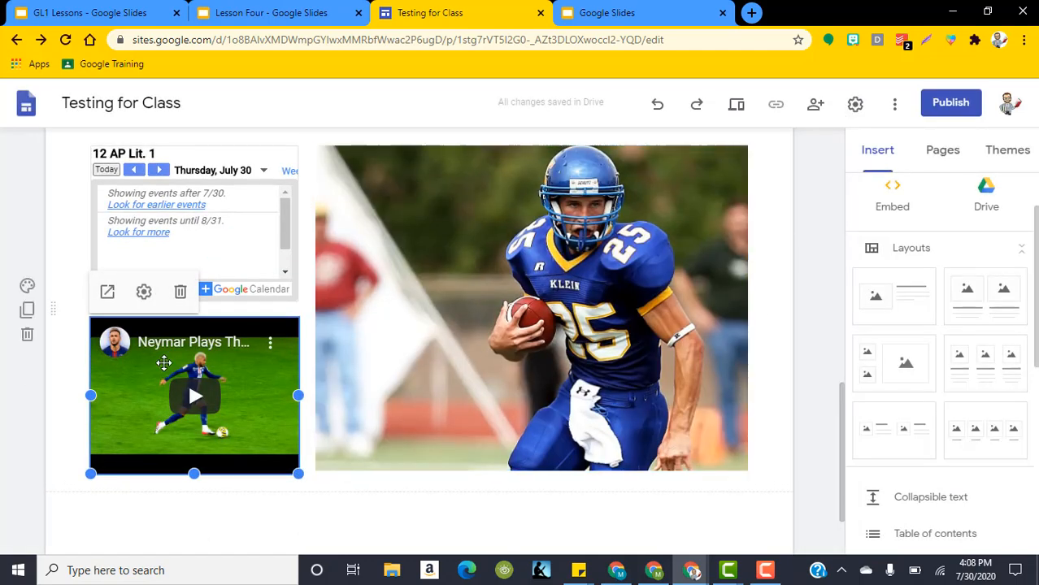
click(812, 348)
- Move the calendar and video together into their own section below the football photo and widen them to about the photo's width
scroll(844, 303, up, 5)
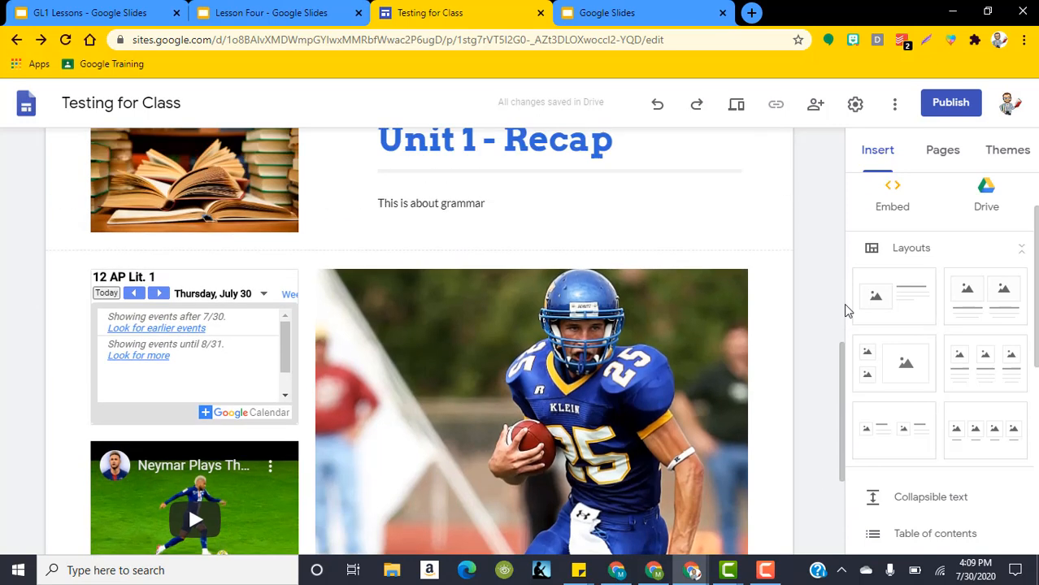
scroll(451, 297, up, 5)
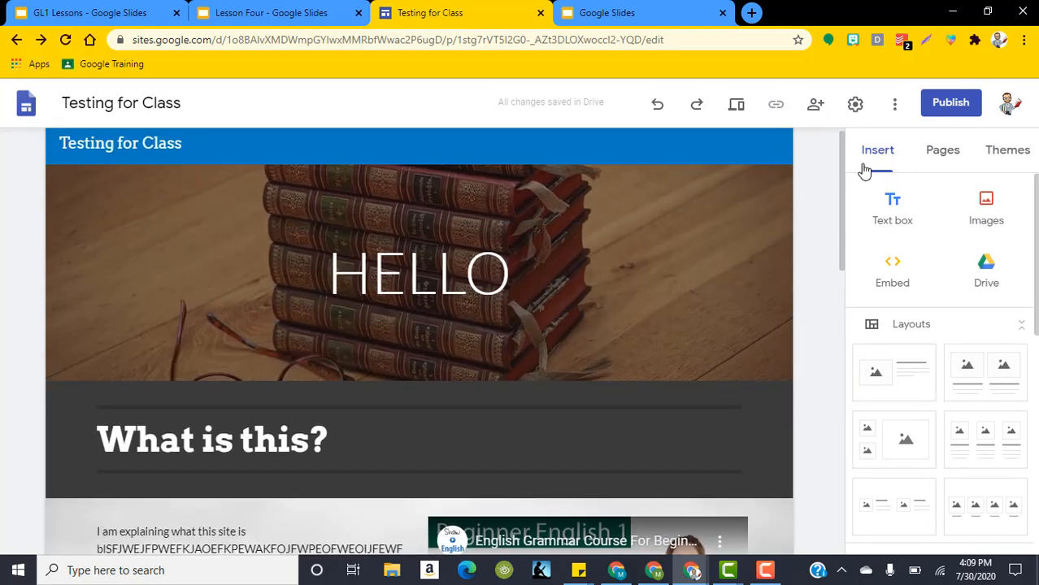
drag(841, 167, 875, 474)
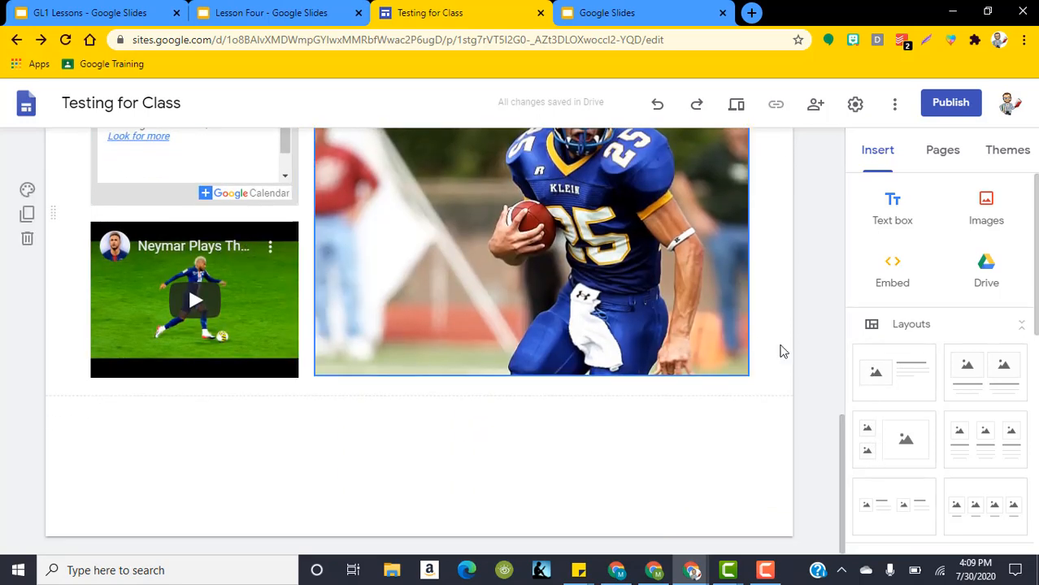
drag(250, 256, 204, 493)
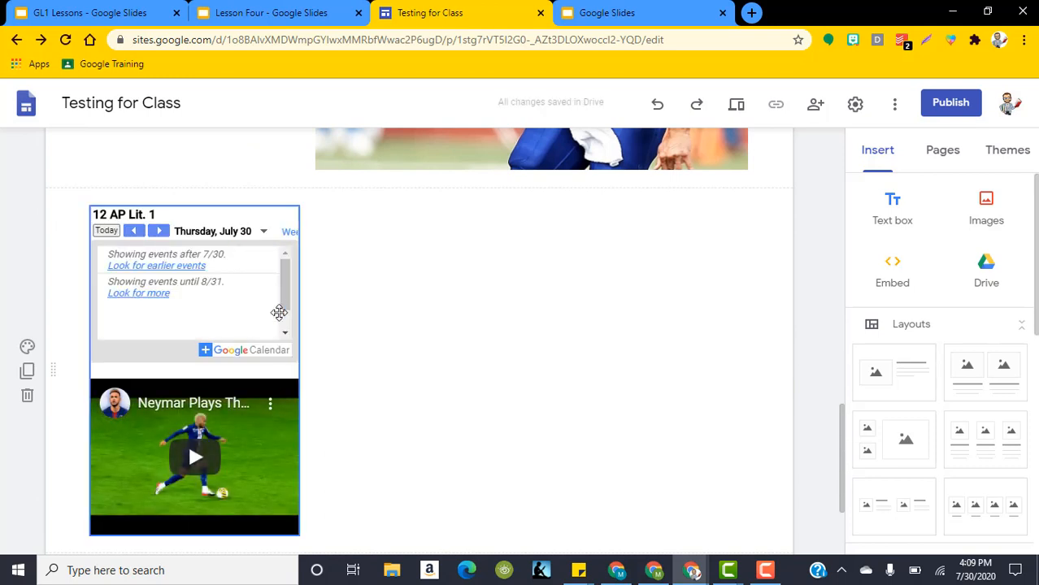
click(296, 369)
drag(298, 534, 533, 541)
- Delete the calendar above the video and extend the video's height downward
click(492, 295)
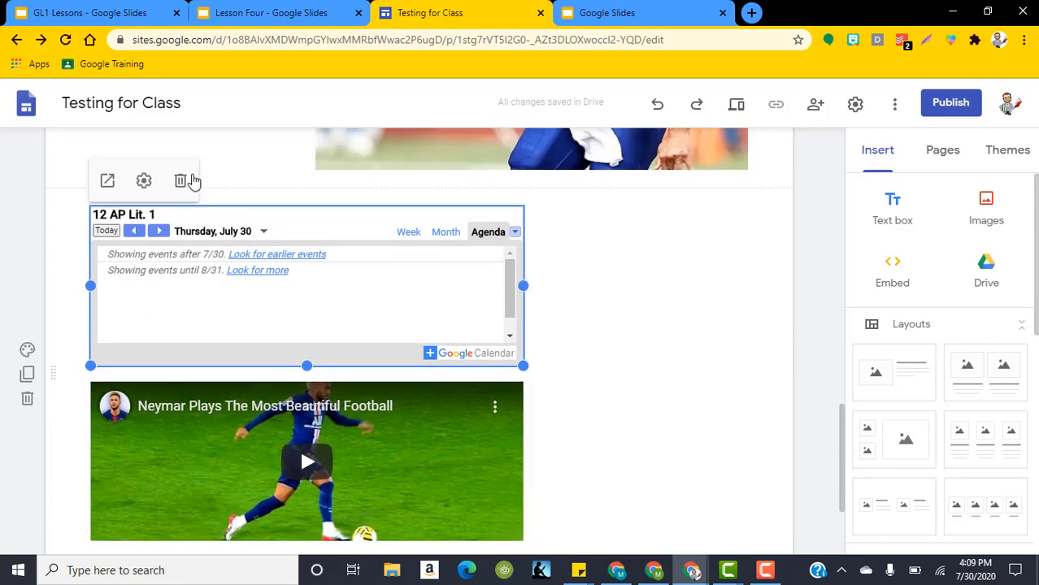
click(185, 180)
click(462, 346)
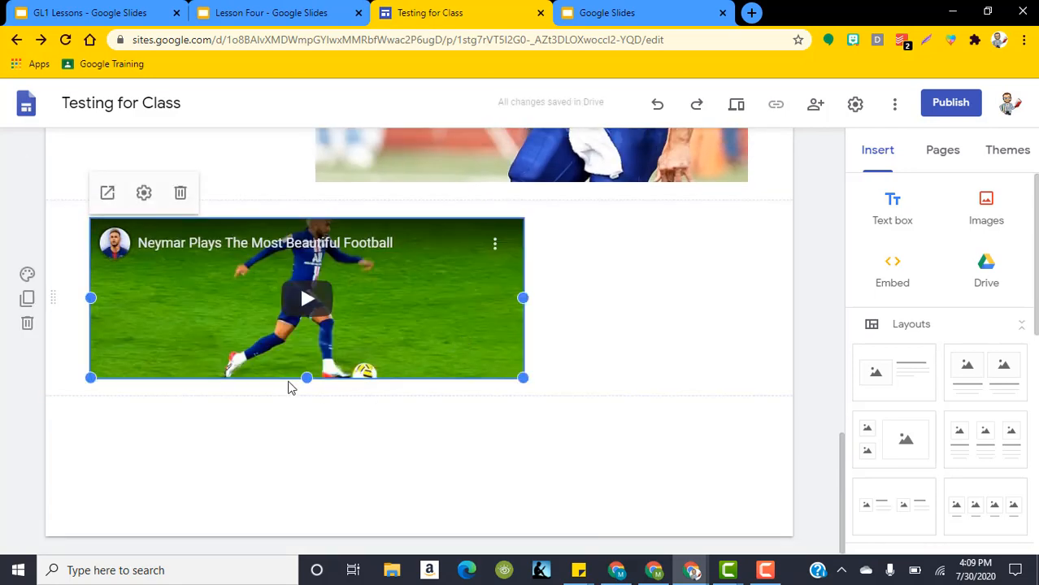
drag(308, 378, 308, 547)
- Shift the video right and the football photo left so that their side edges line up
drag(423, 363, 499, 345)
scroll(781, 278, up, 4)
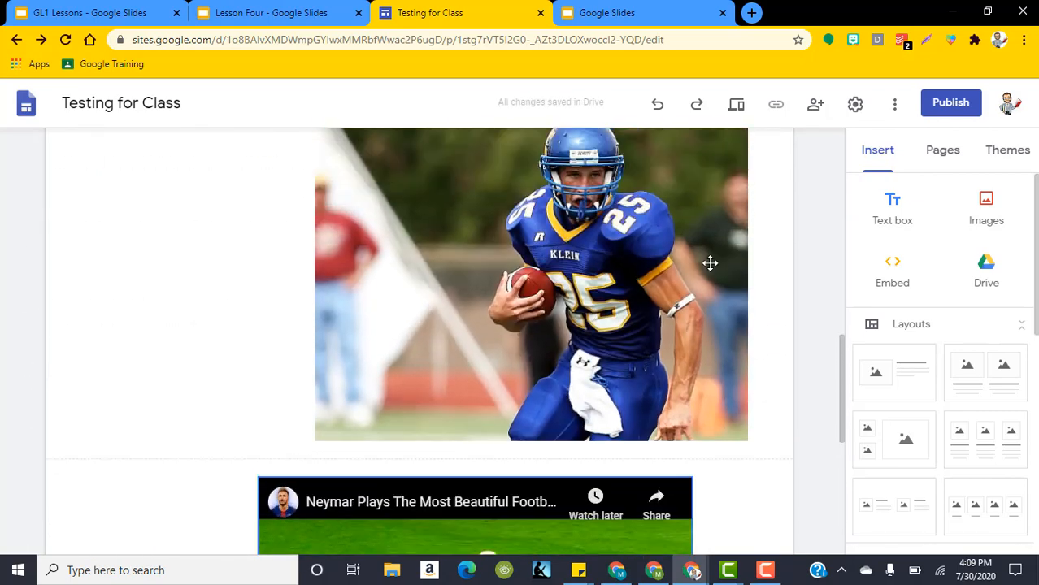
drag(561, 264, 489, 269)
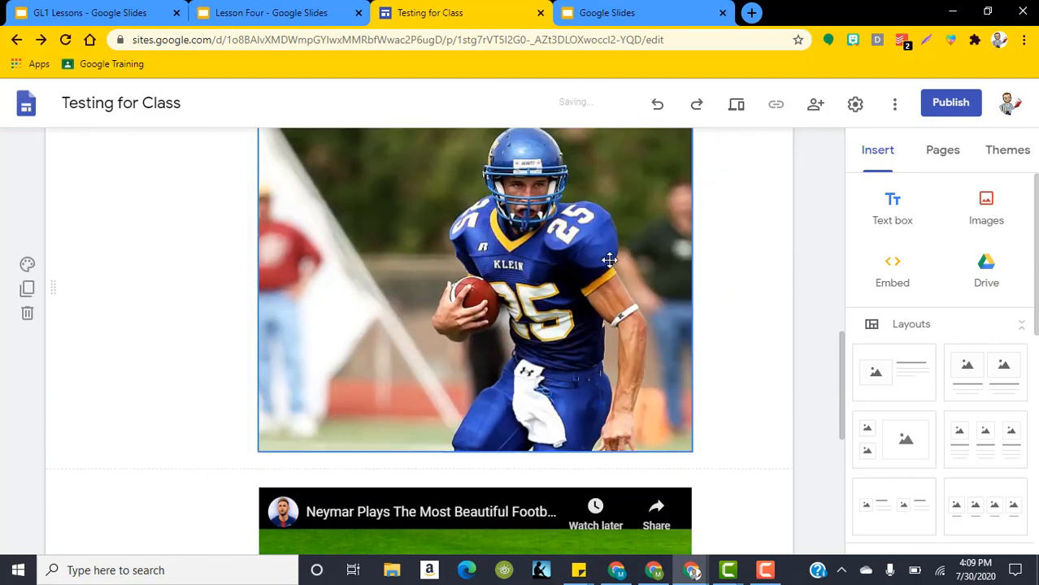
- Delete the "Unit 1 - Recap" section from the page
scroll(490, 271, up, 5)
scroll(398, 324, up, 2)
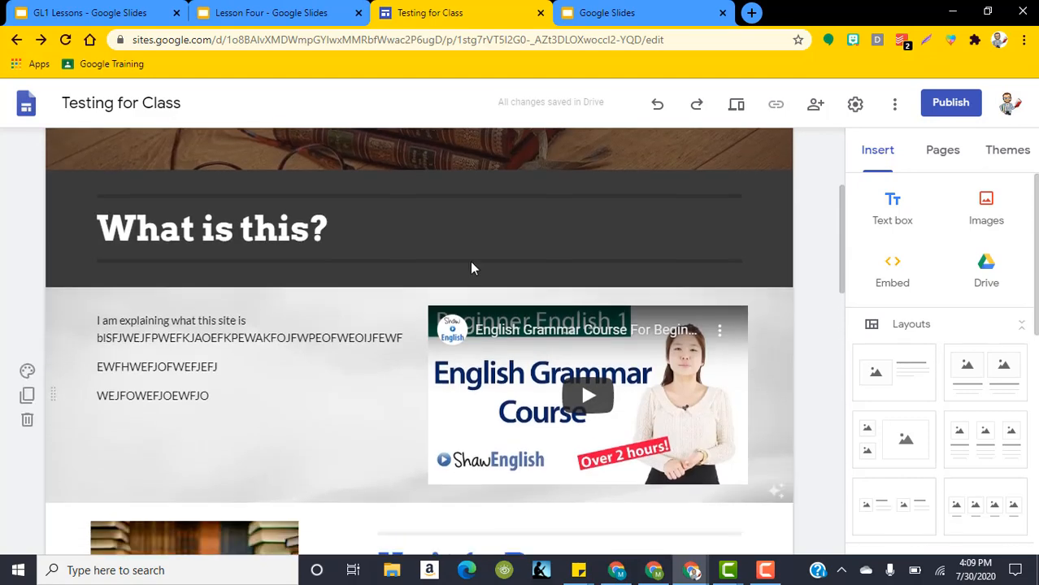
scroll(315, 235, down, 3)
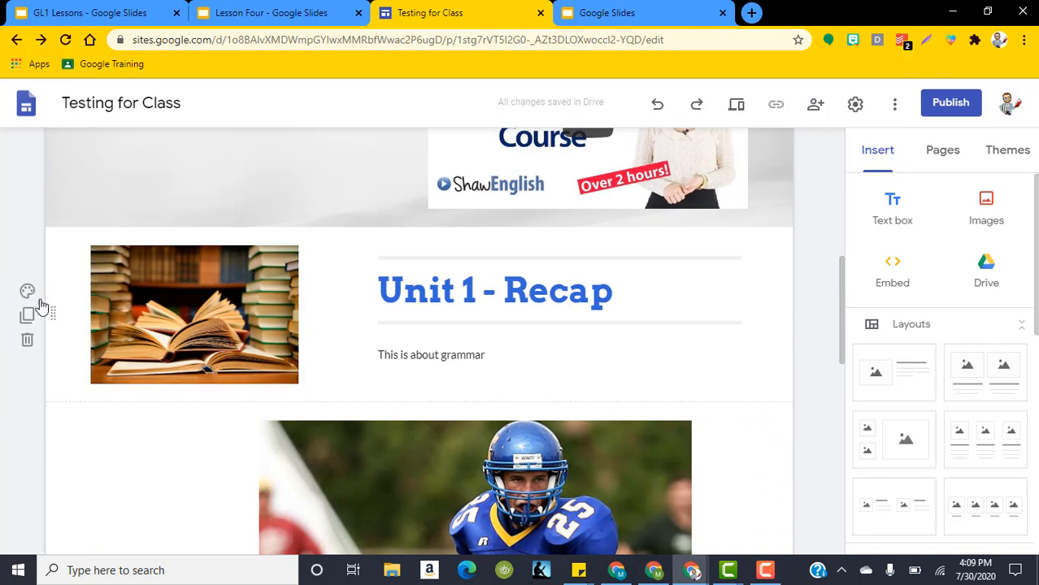
click(26, 346)
drag(843, 316, 882, 215)
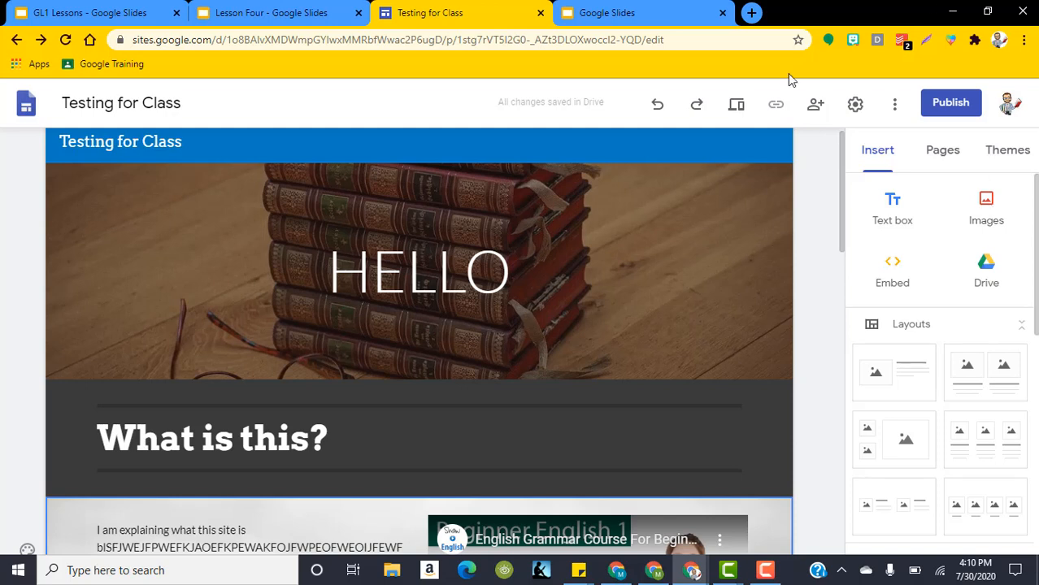
- Start a new image carousel and open the image picker for its first image
mouse_move(644, 299)
scroll(937, 283, down, 4)
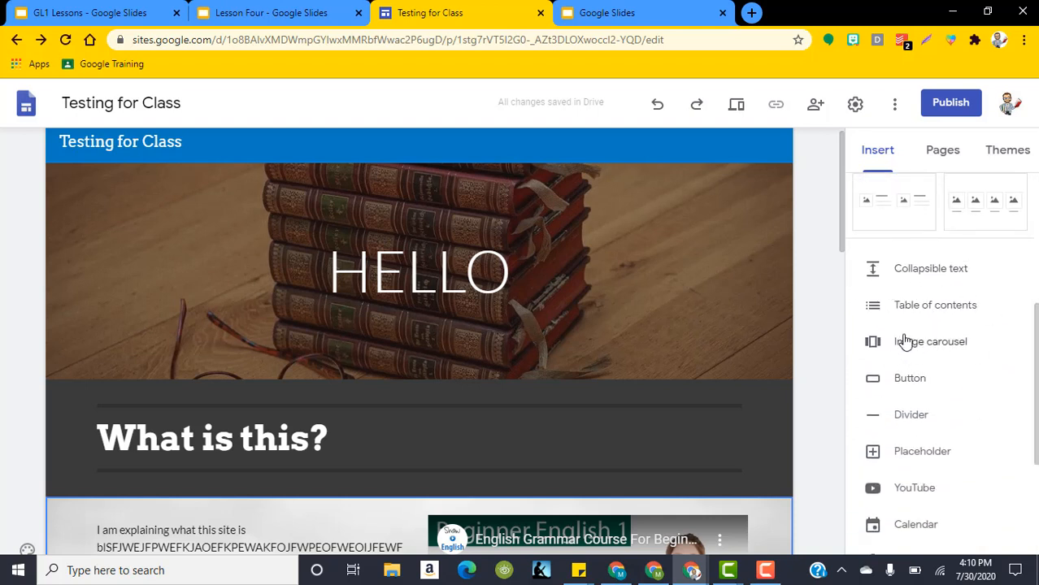
scroll(886, 342, down, 1)
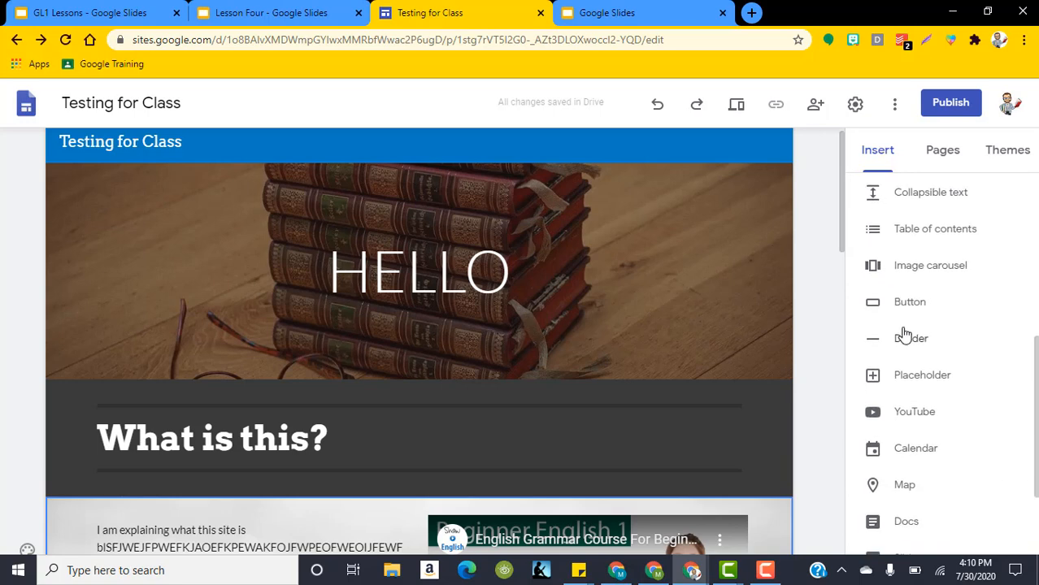
click(912, 269)
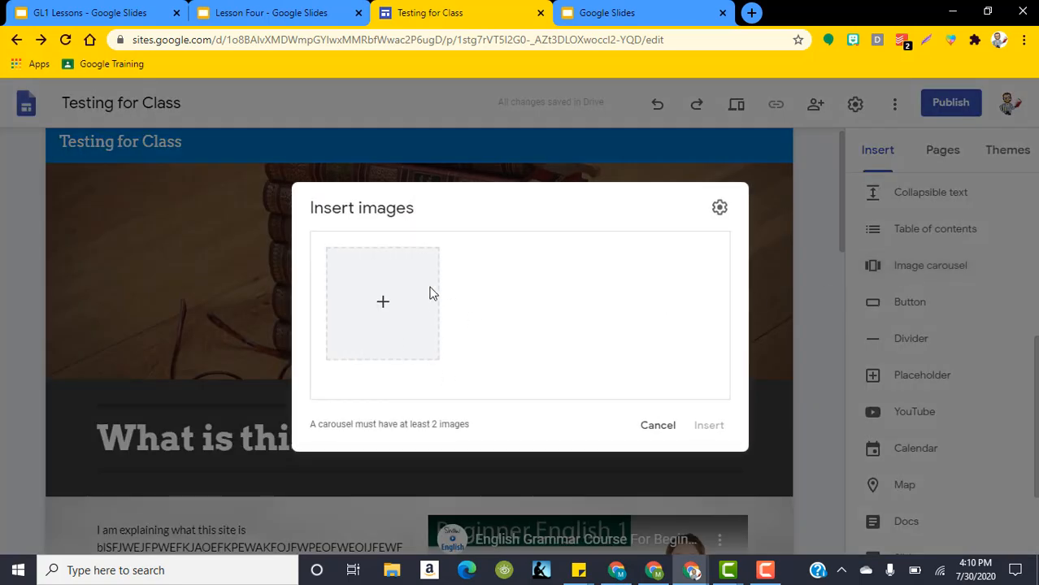
click(387, 306)
click(612, 338)
click(383, 303)
click(425, 374)
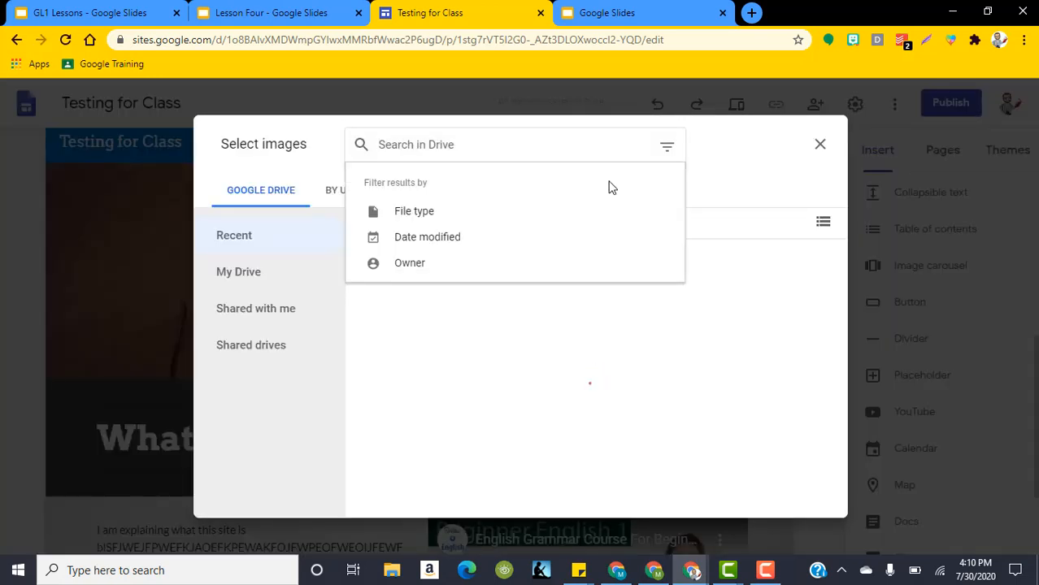
text(nfl)
key(Return)
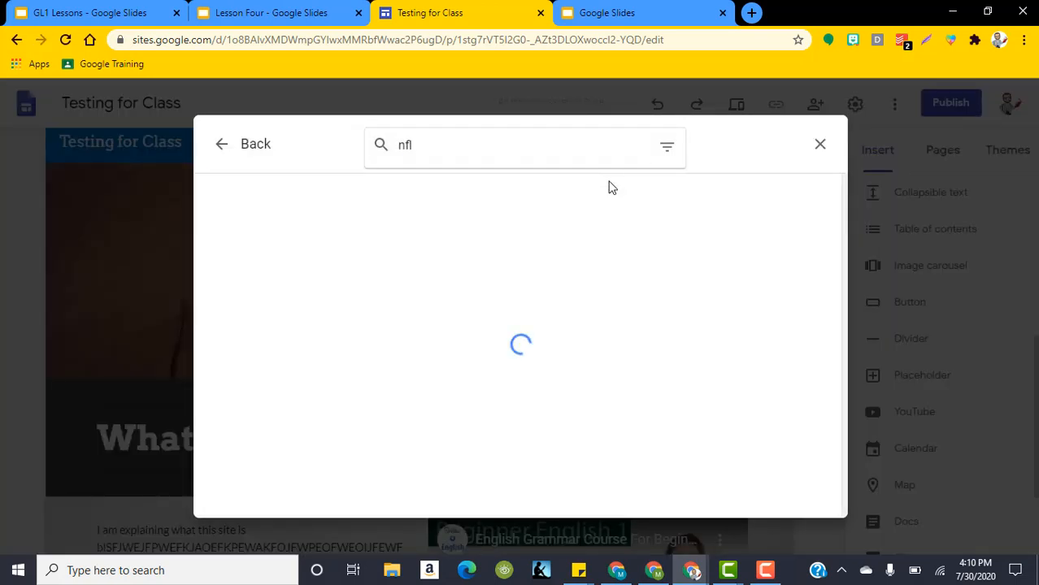
click(221, 145)
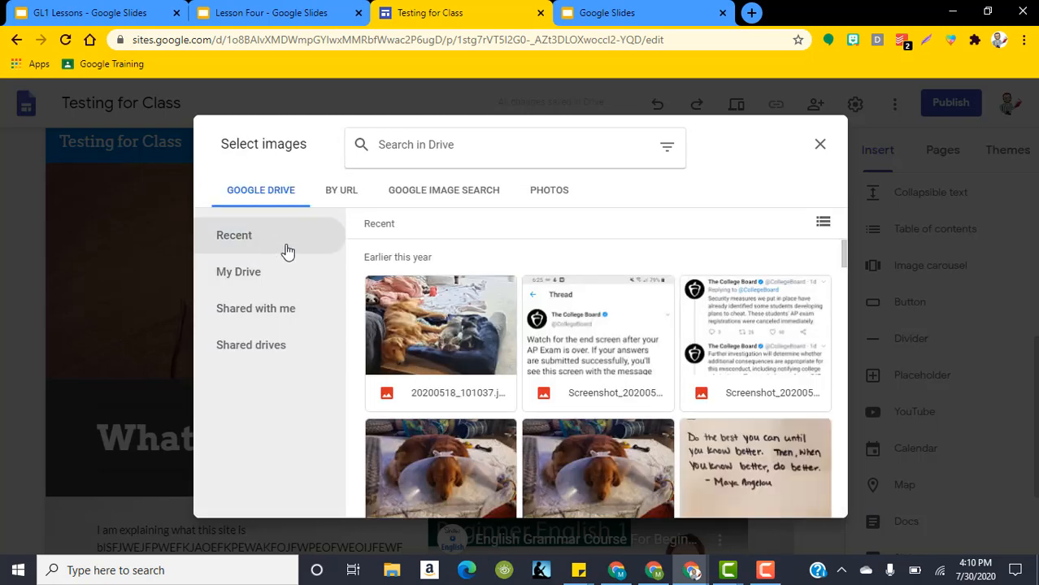
- Search Google Images for "nfl" and add the picture of two football helmets facing each other on grass to the carousel
click(431, 192)
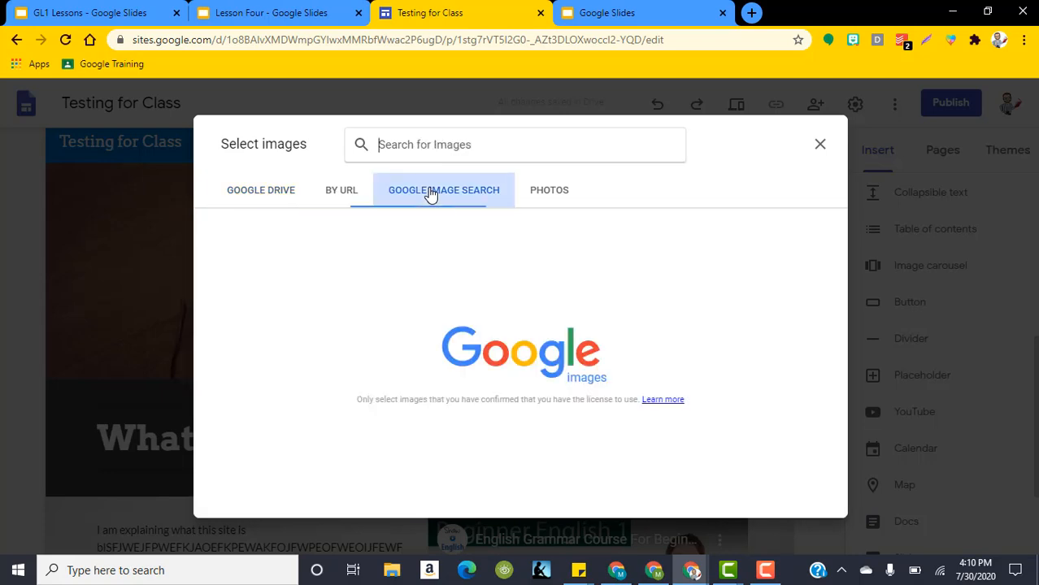
text(n)
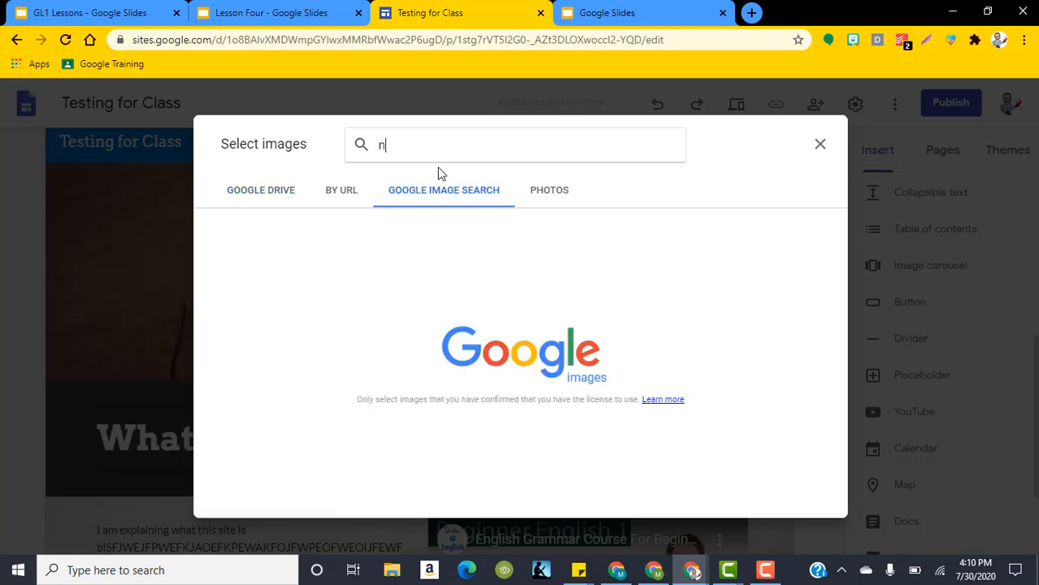
text(fl)
key(Return)
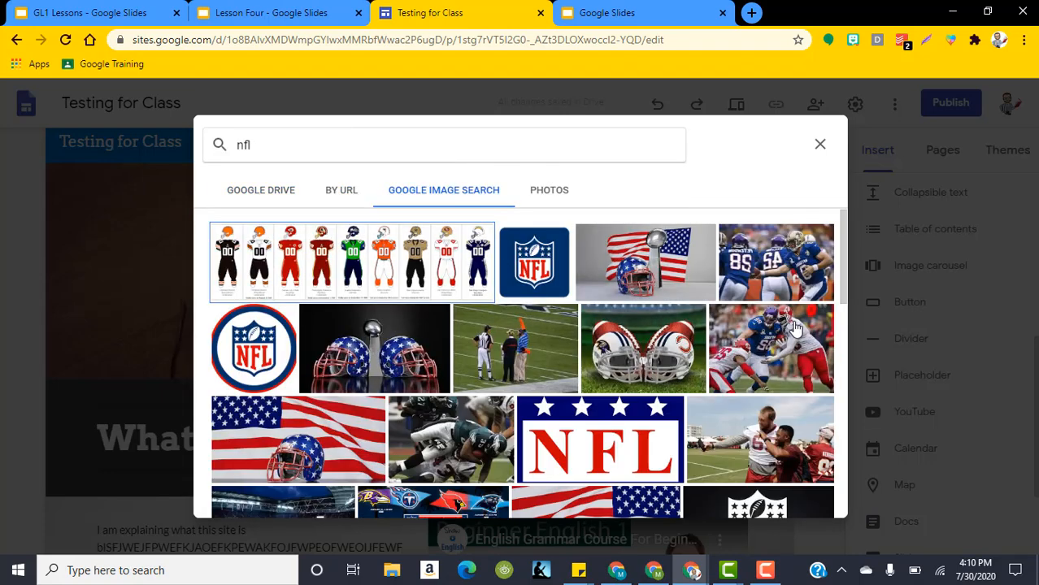
click(652, 335)
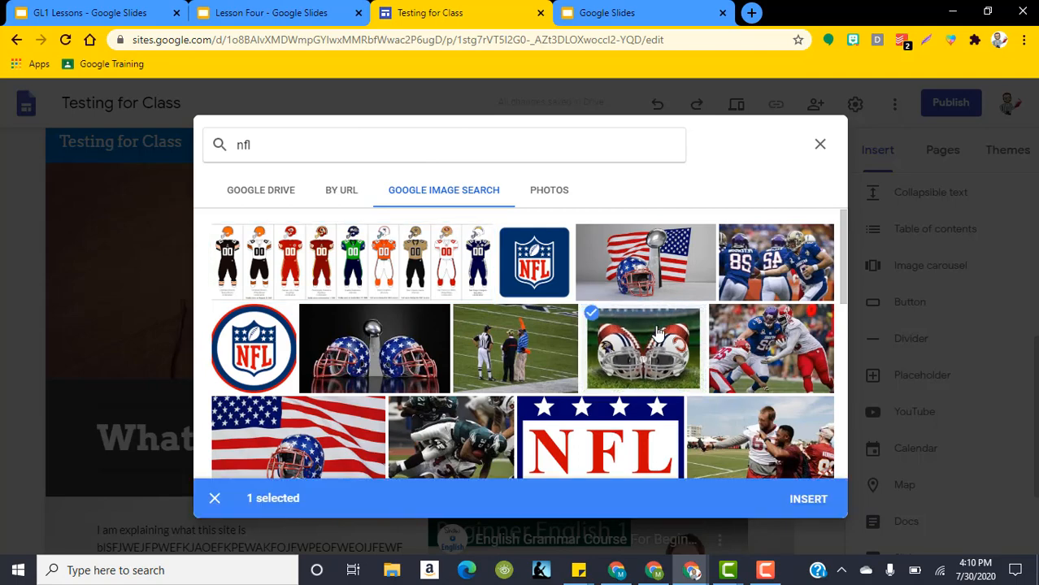
click(822, 500)
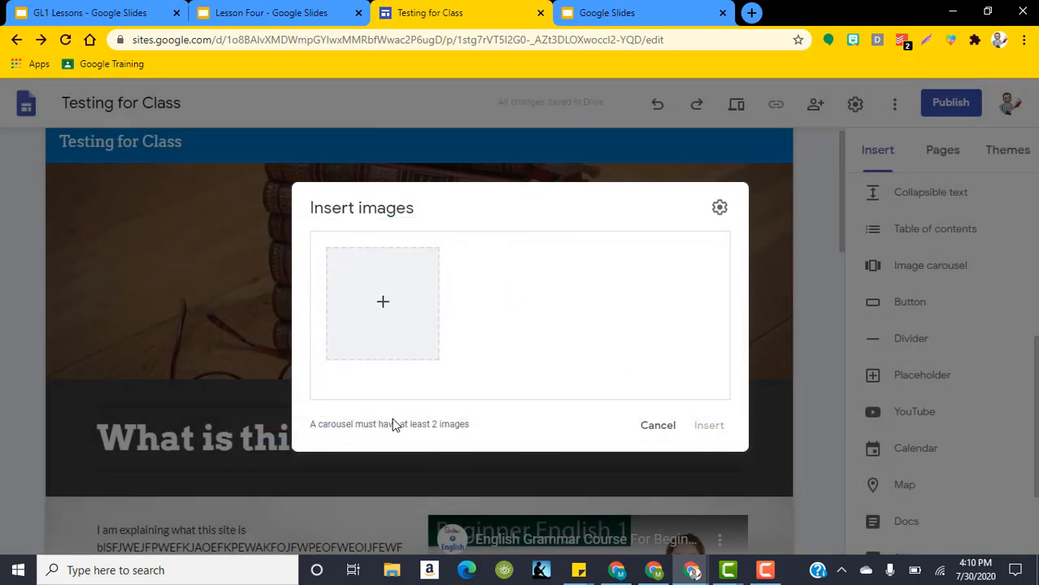
- Add the recent Google Drive photo 20200518_101037 of the dogs to the carousel
click(383, 308)
click(425, 361)
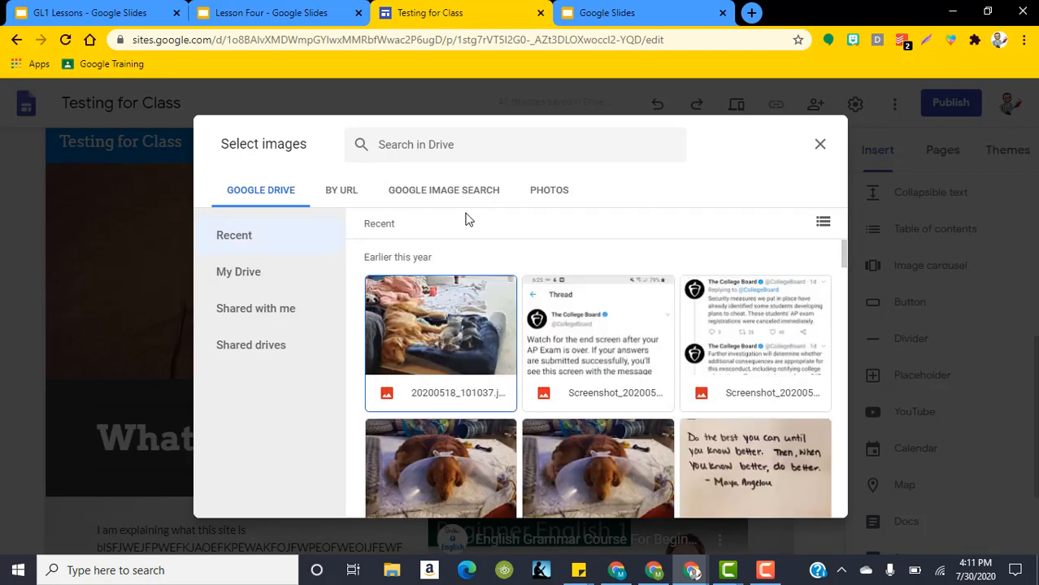
scroll(419, 331, down, 1)
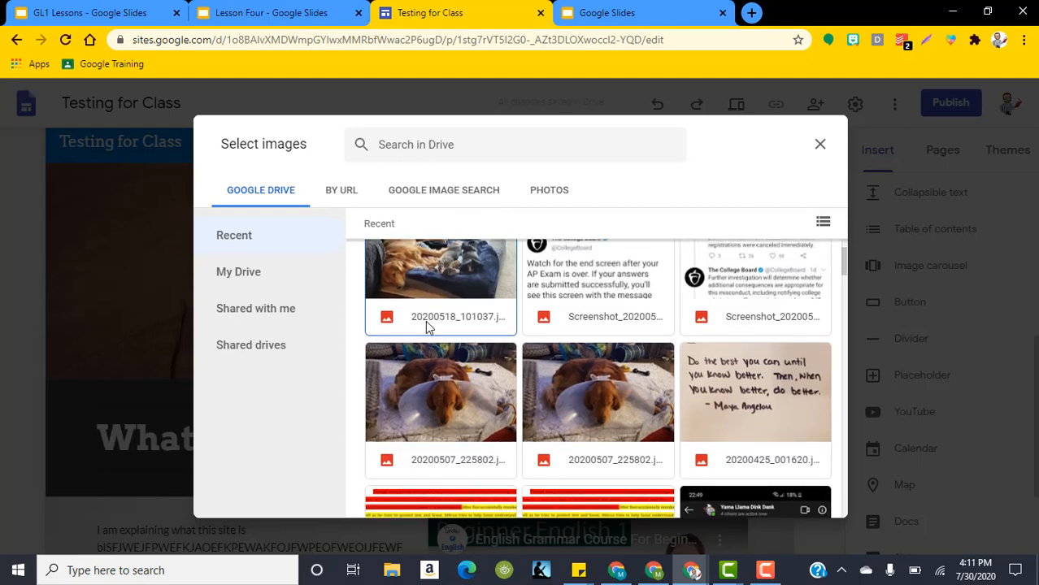
scroll(429, 325, up, 1)
double_click(443, 311)
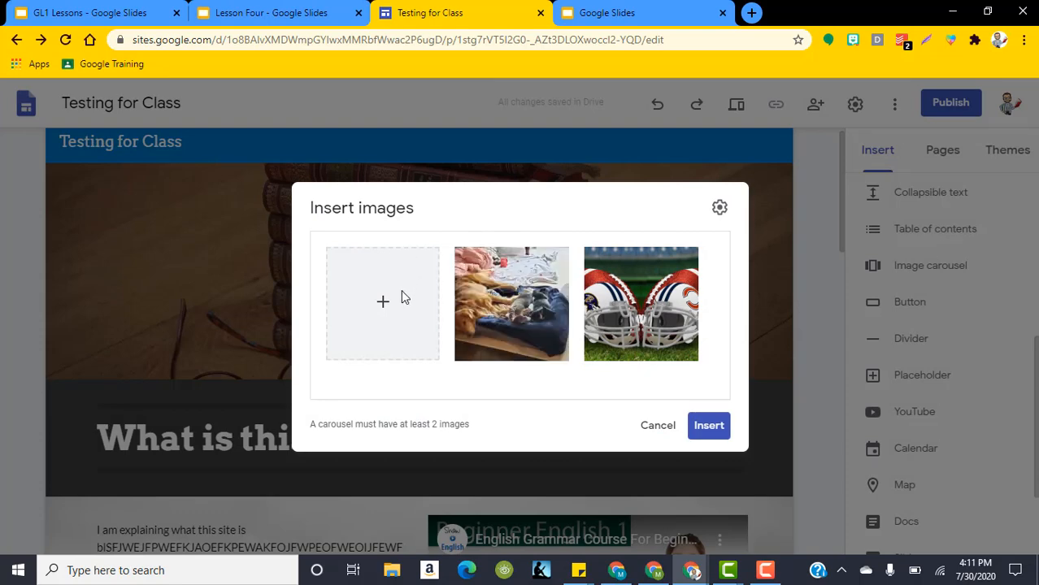
- Search Google Images for "nfl football" and add the picture of the Dolphins helmet beside a football to the carousel
click(383, 302)
click(432, 363)
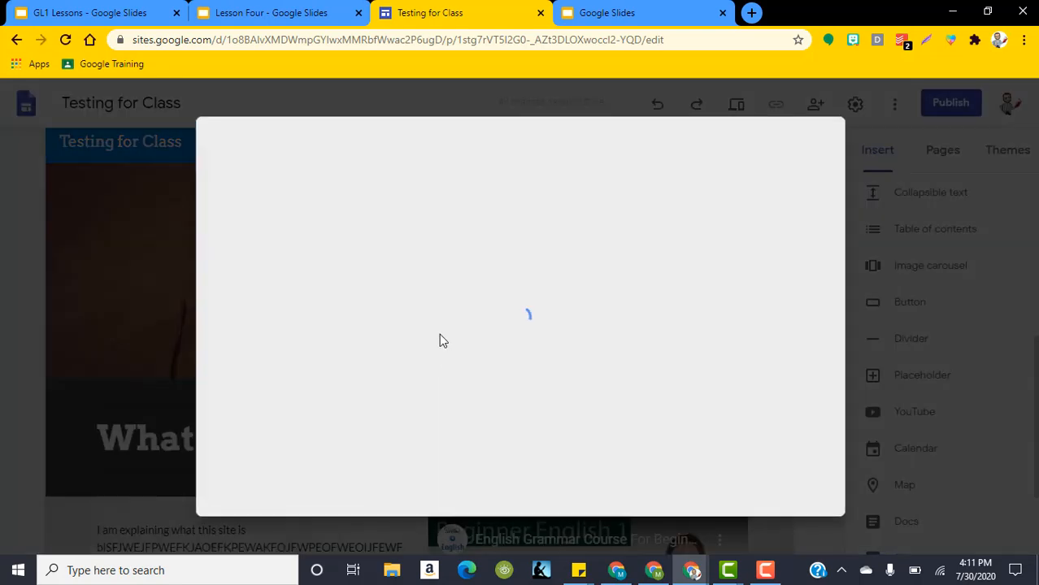
click(391, 191)
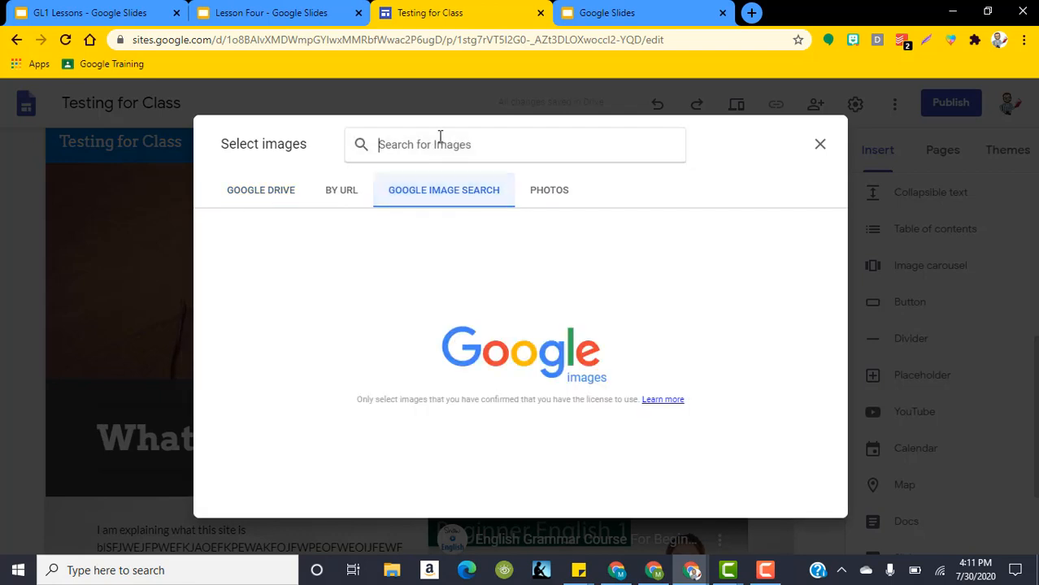
text(nfl fo)
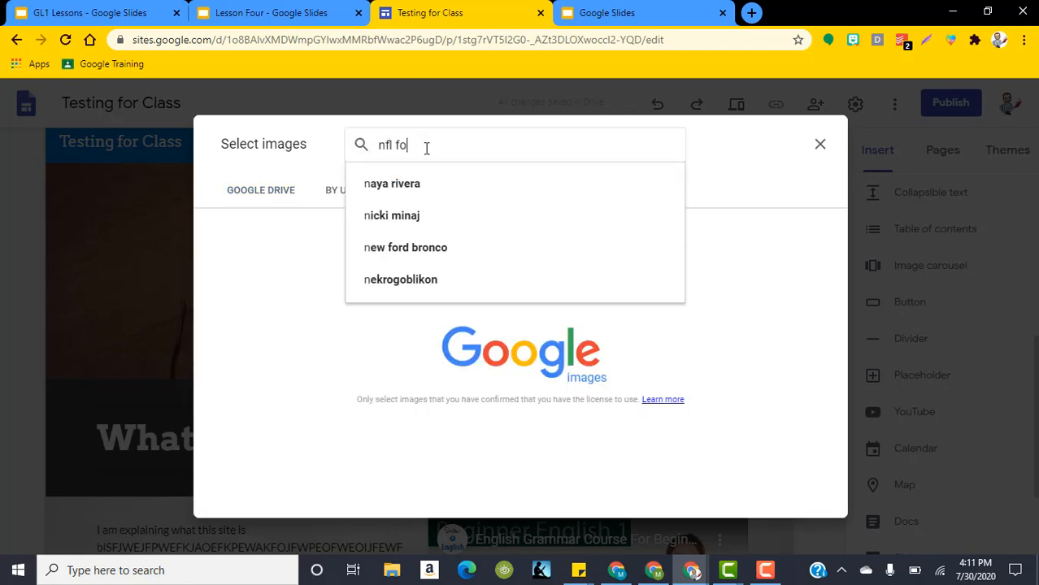
text(otball)
key(Return)
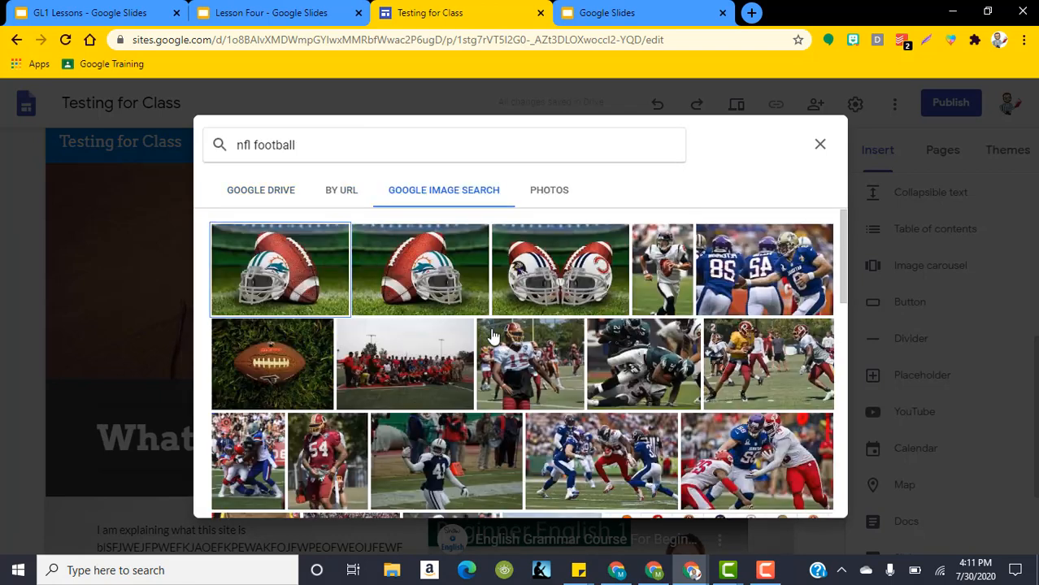
click(275, 269)
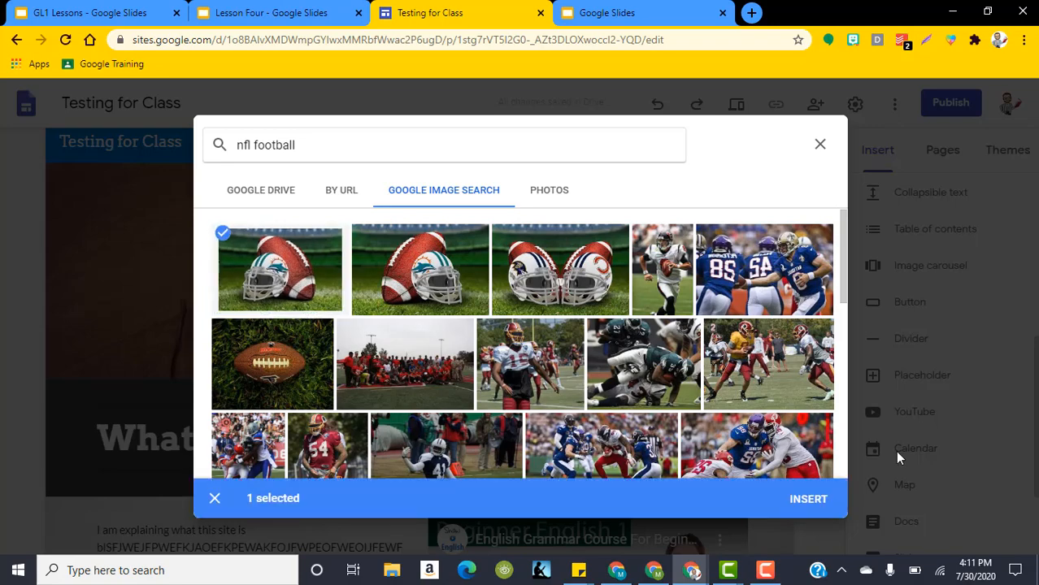
click(808, 499)
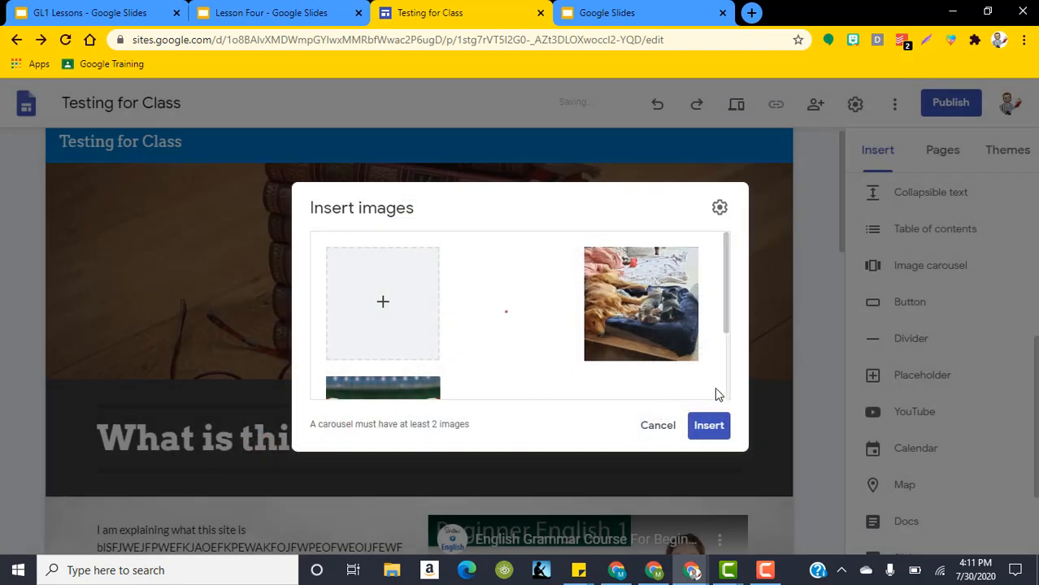
- Set the carousel to auto start without captions at Fast transition speed, and insert it on the page
drag(730, 262, 749, 222)
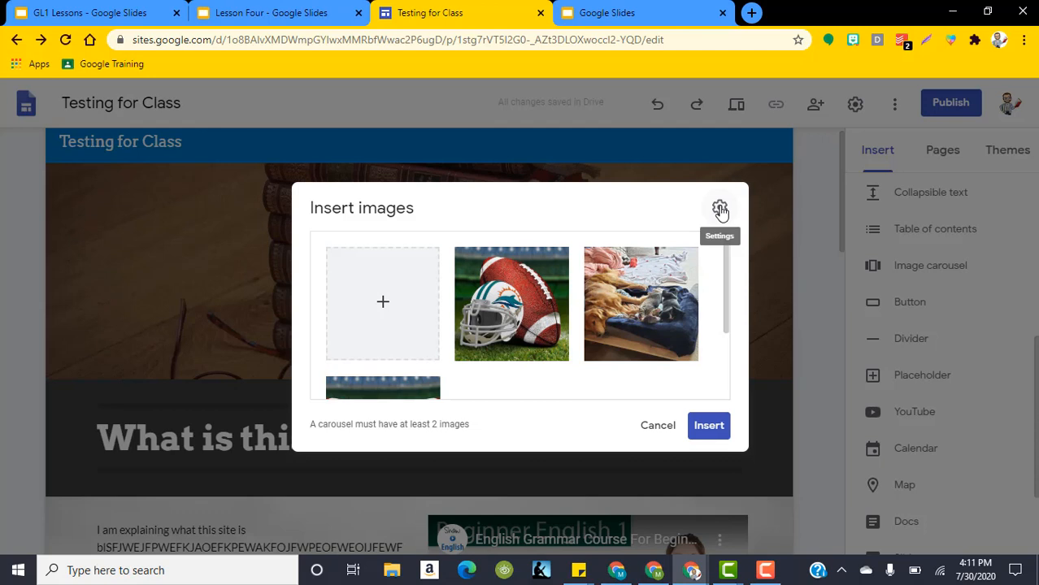
click(721, 210)
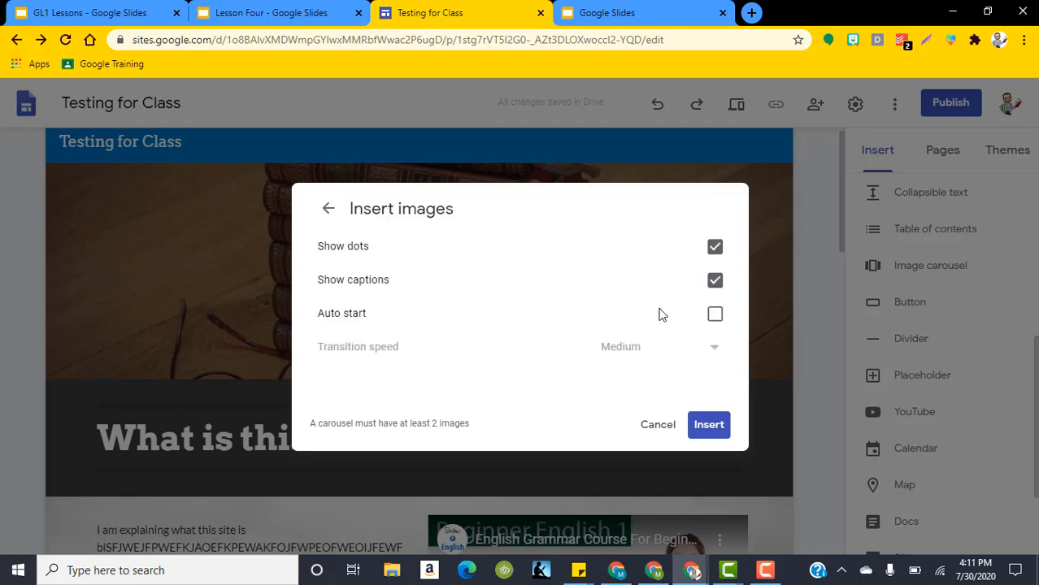
click(716, 315)
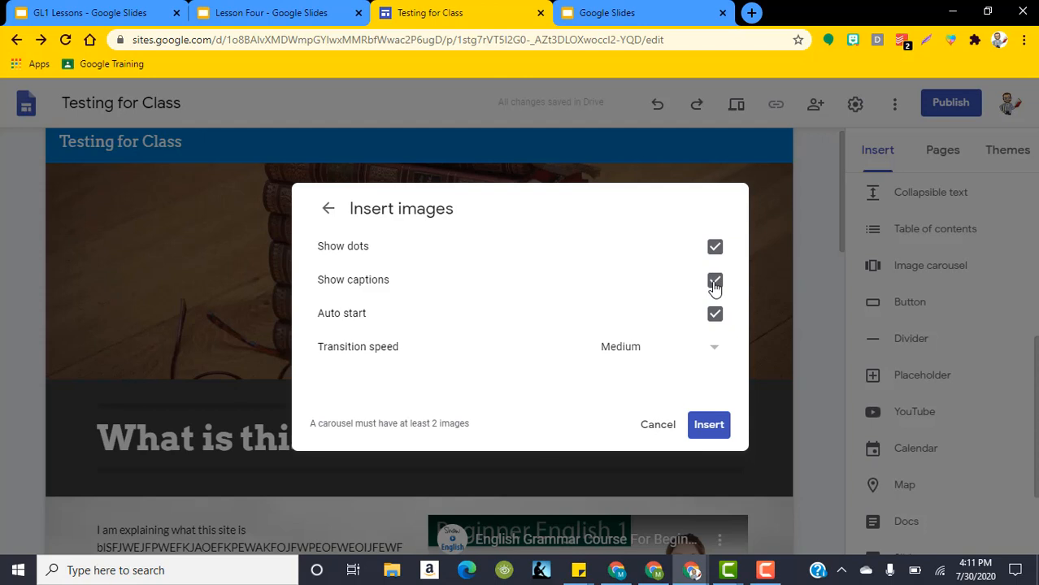
click(720, 287)
click(669, 357)
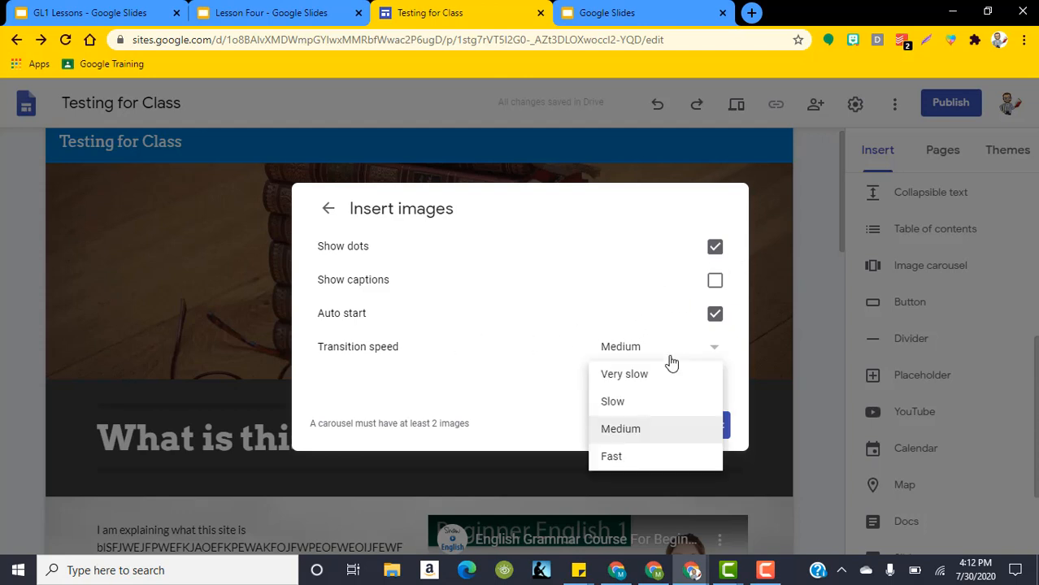
click(634, 455)
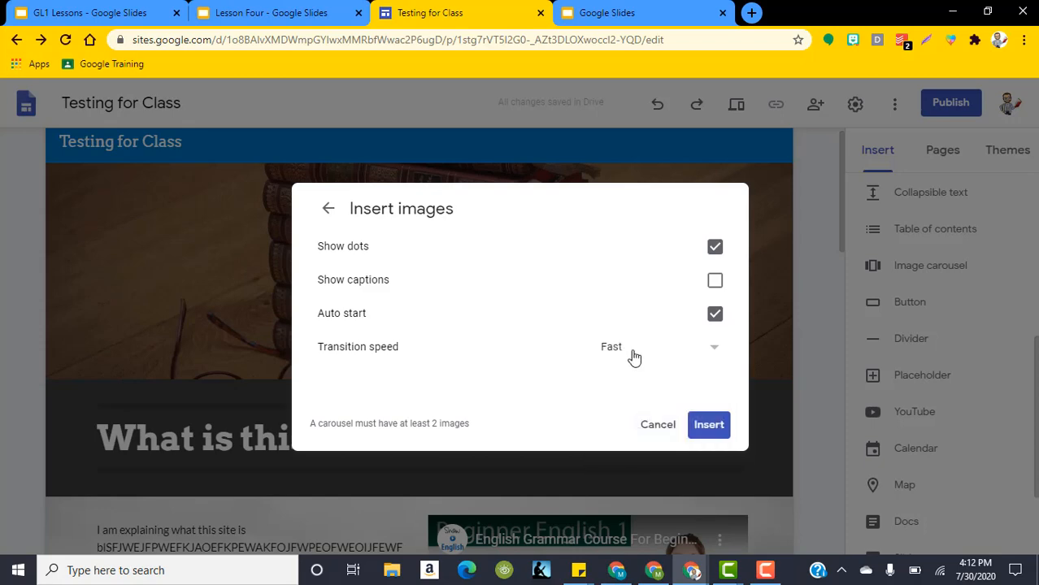
click(717, 429)
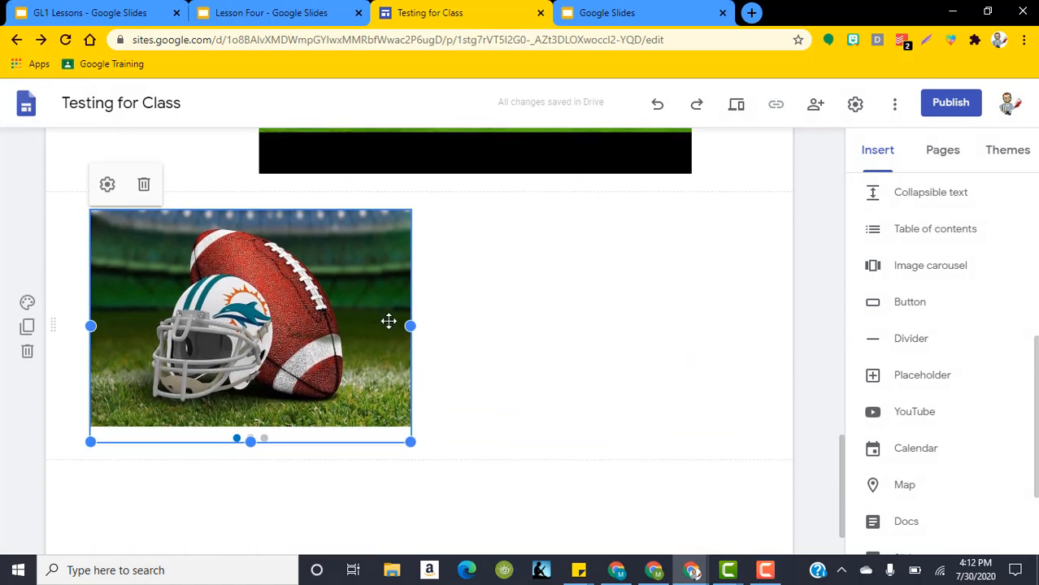
- Move the image carousel to the horizontal centre of its section
drag(389, 321, 517, 321)
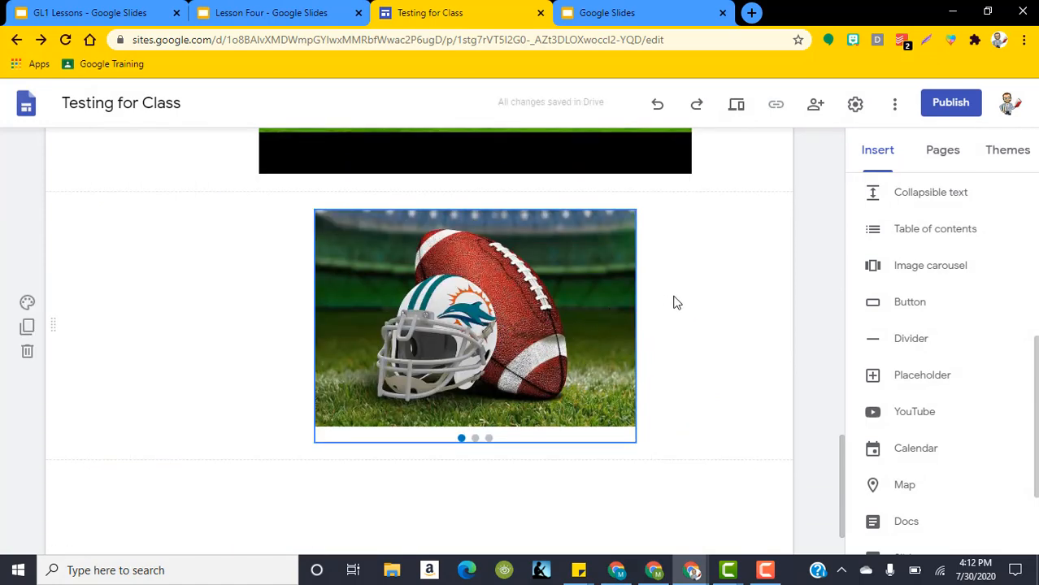
click(481, 441)
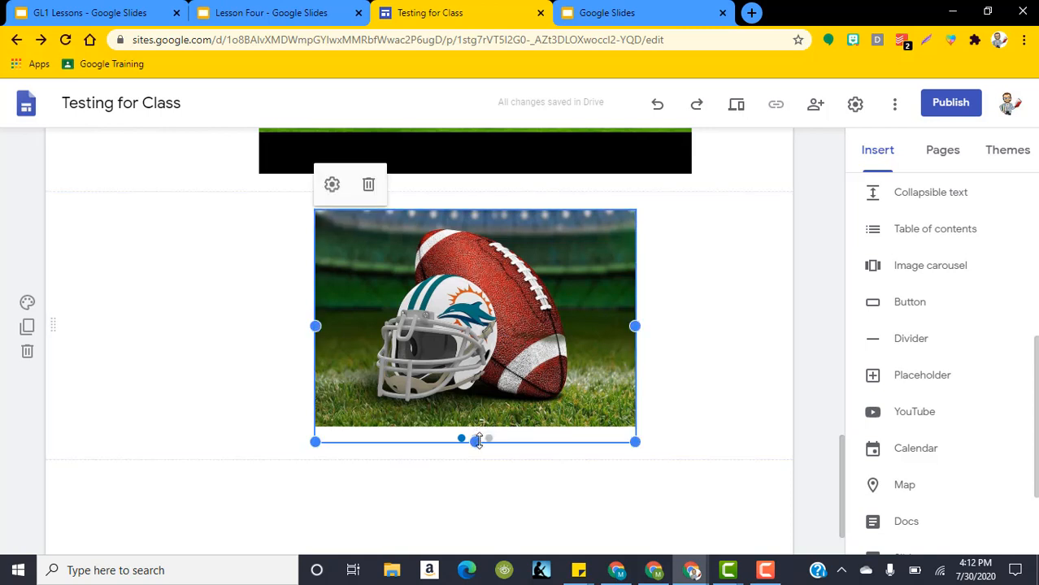
click(732, 392)
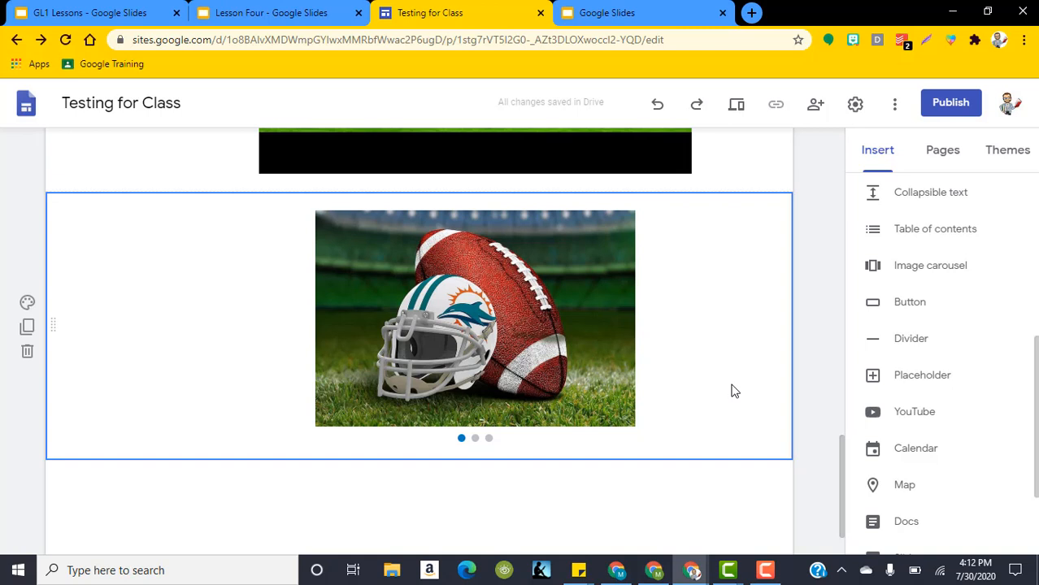
click(561, 367)
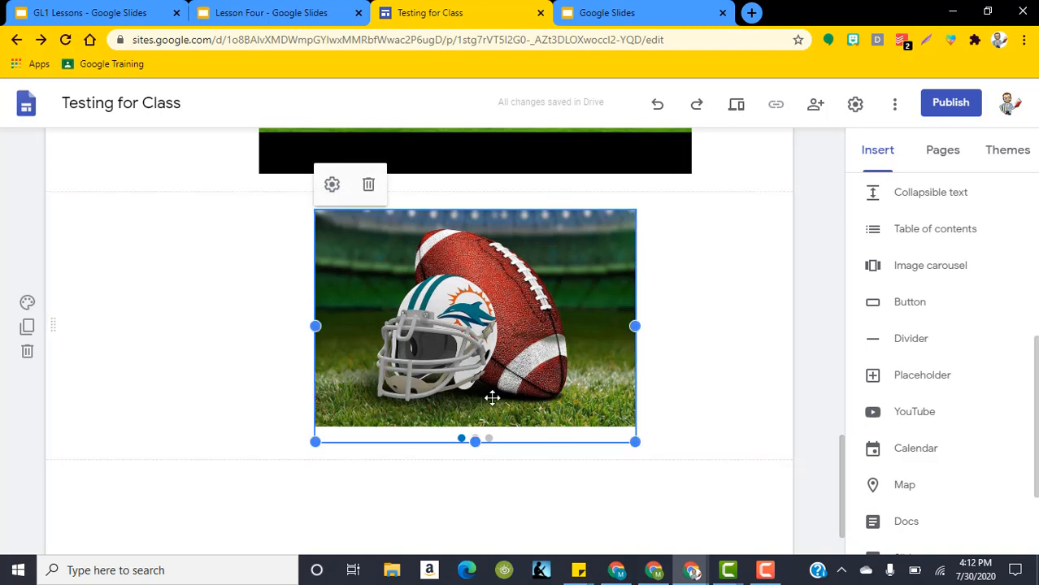
click(817, 308)
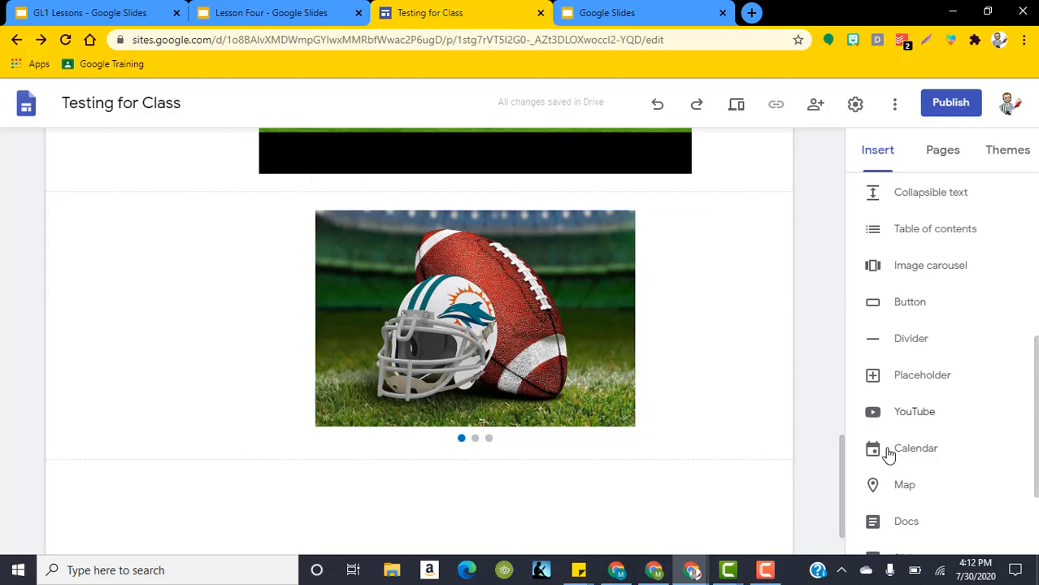
drag(842, 456, 862, 480)
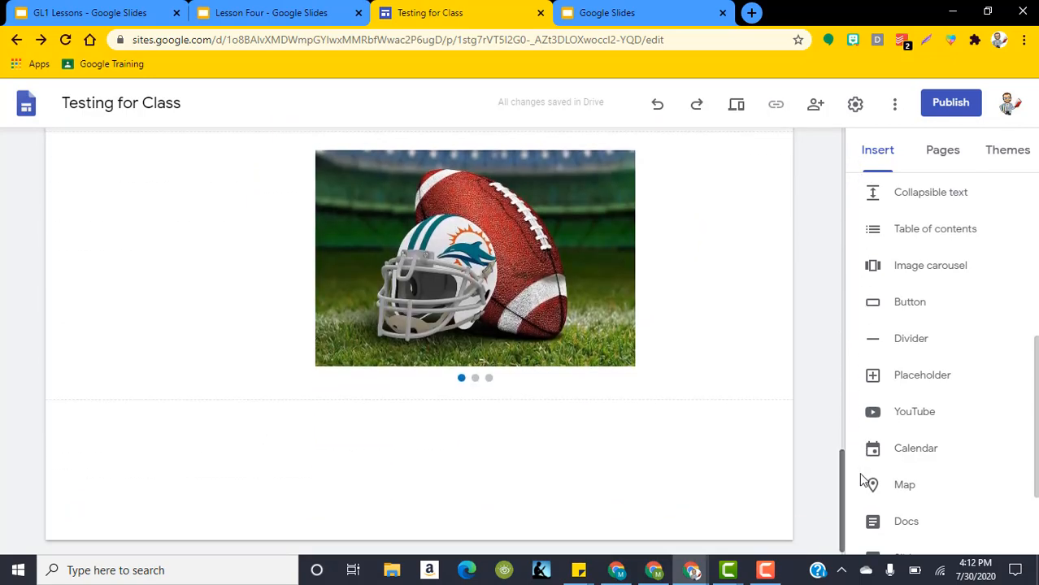
- Preview the site and look through the page in the large-screen view
click(738, 105)
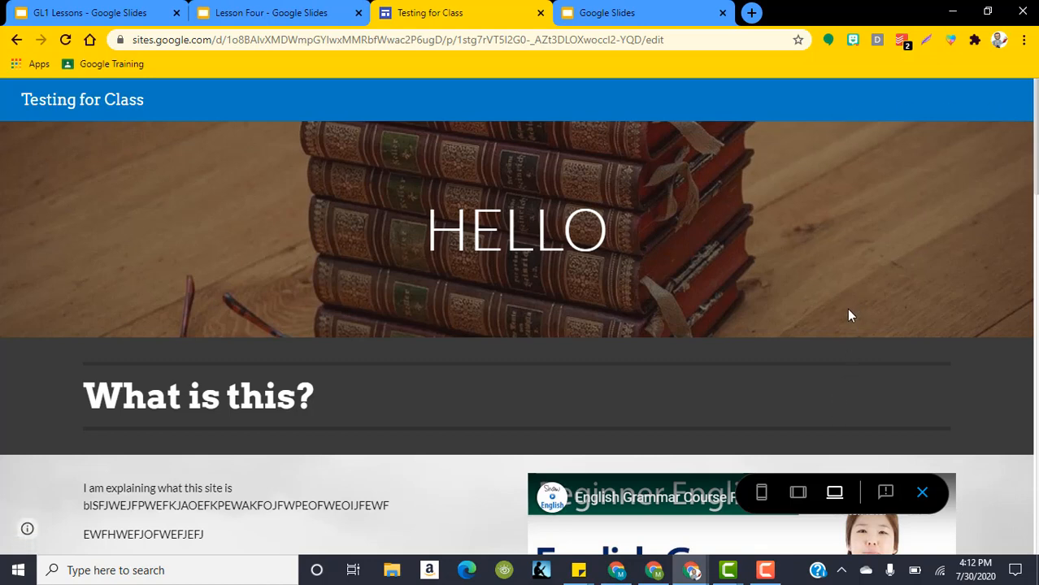
scroll(846, 310, down, 3)
scroll(883, 317, down, 10)
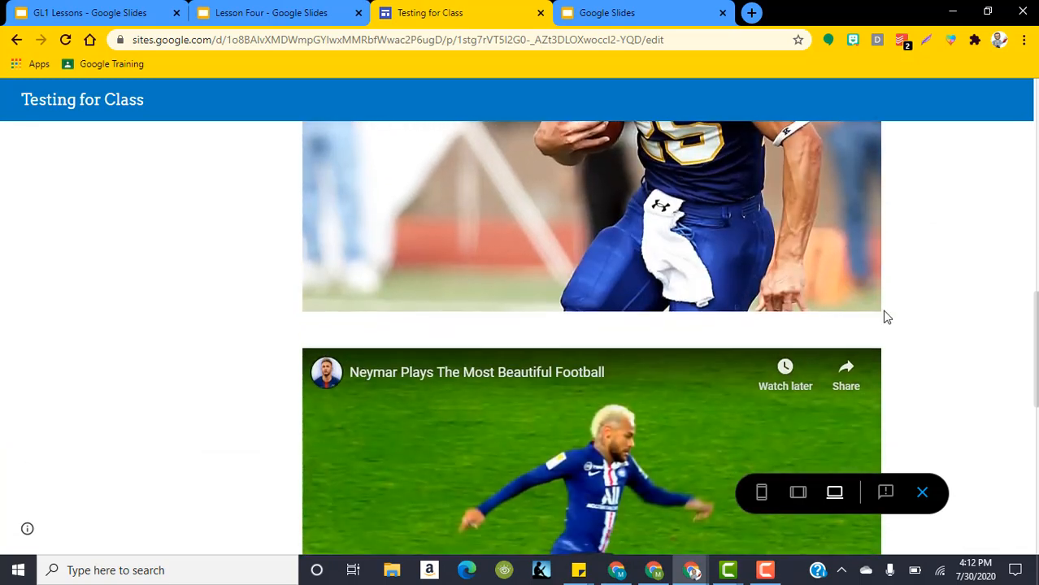
scroll(972, 353, up, 5)
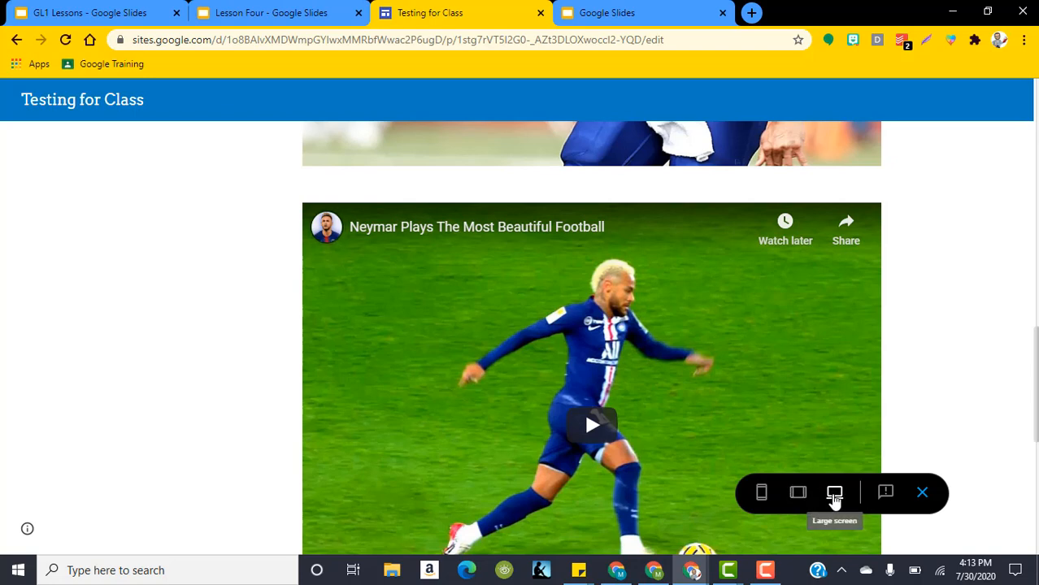
- Switch the preview to tablet and phone sizes and examine the page layout from the carousel up to the header
click(797, 499)
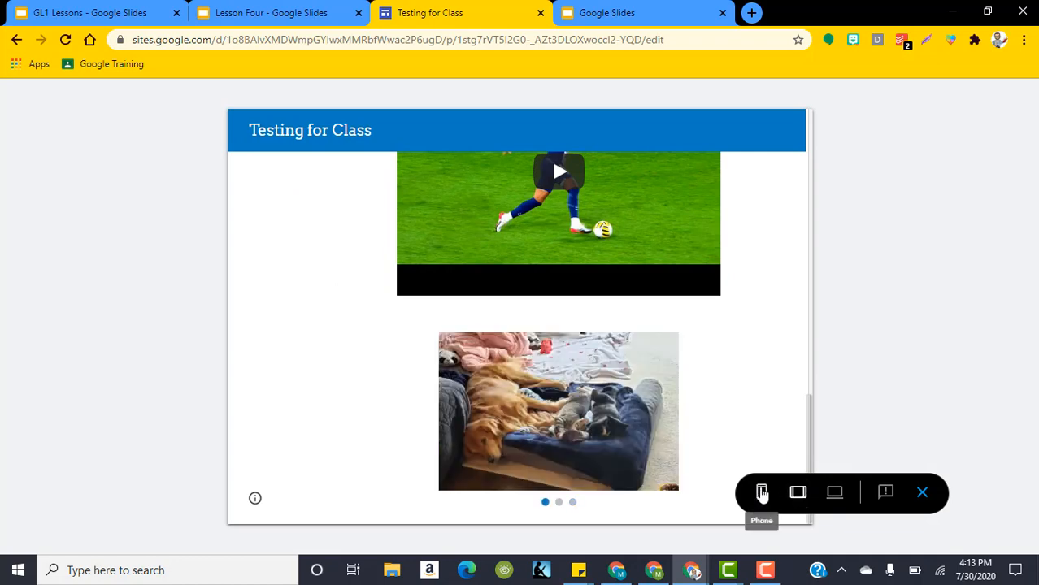
click(761, 493)
scroll(615, 275, up, 5)
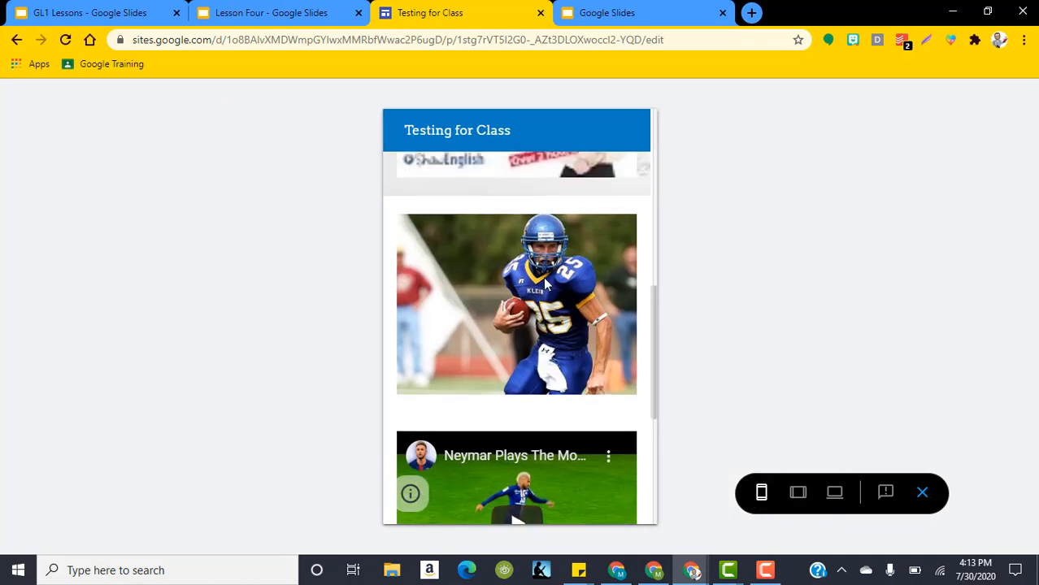
scroll(618, 283, down, 4)
scroll(618, 287, down, 5)
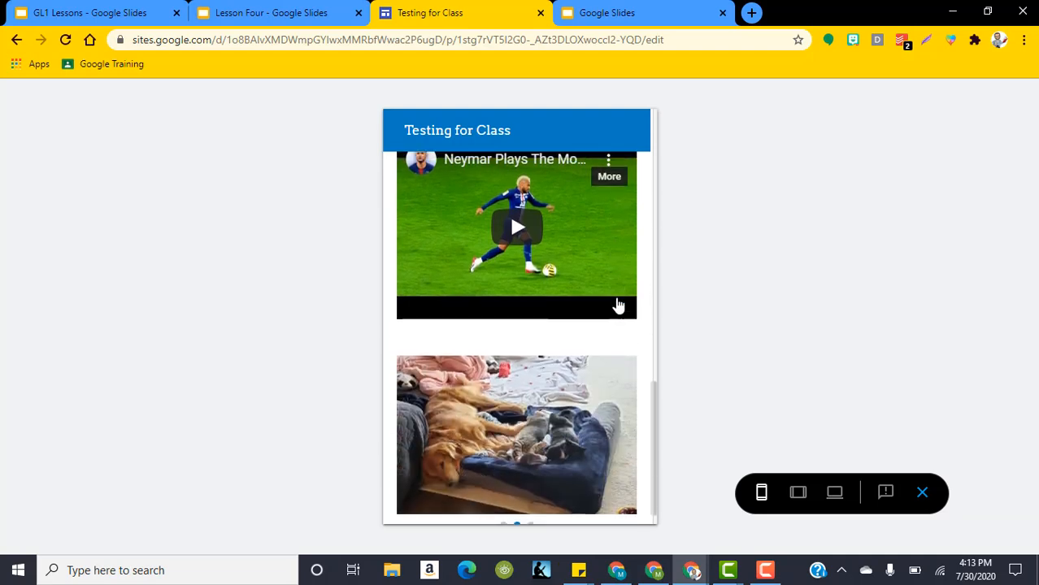
drag(653, 402, 673, 165)
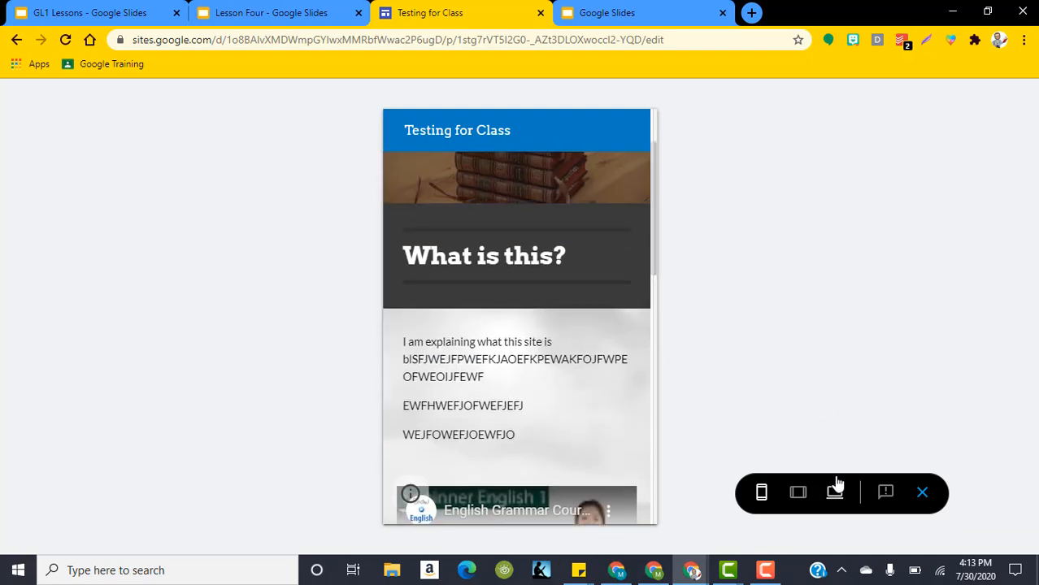
scroll(602, 271, up, 1)
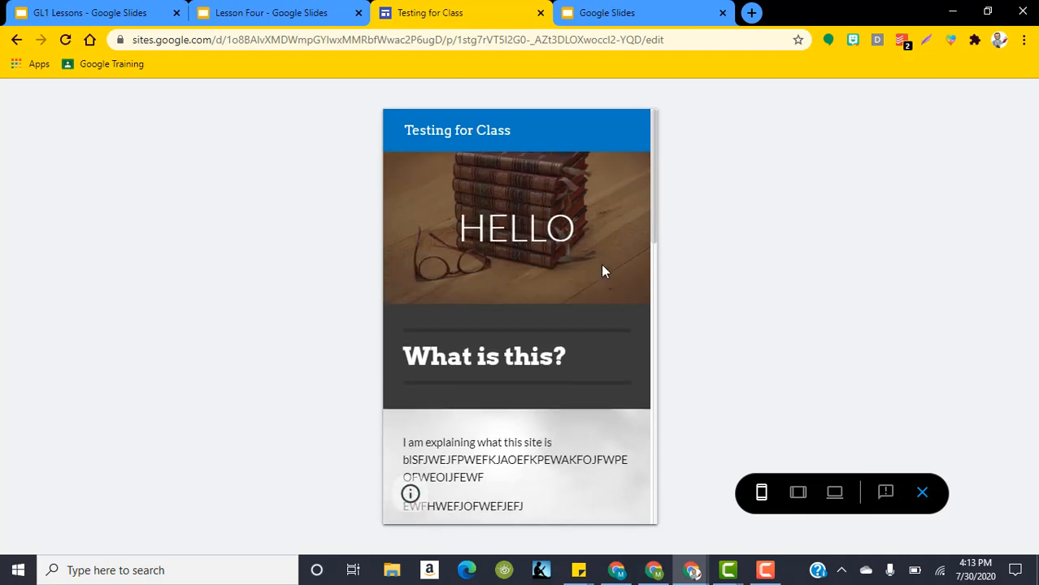
- Return the preview to the large-screen view, check the page down to the carousel, and exit the preview
click(839, 499)
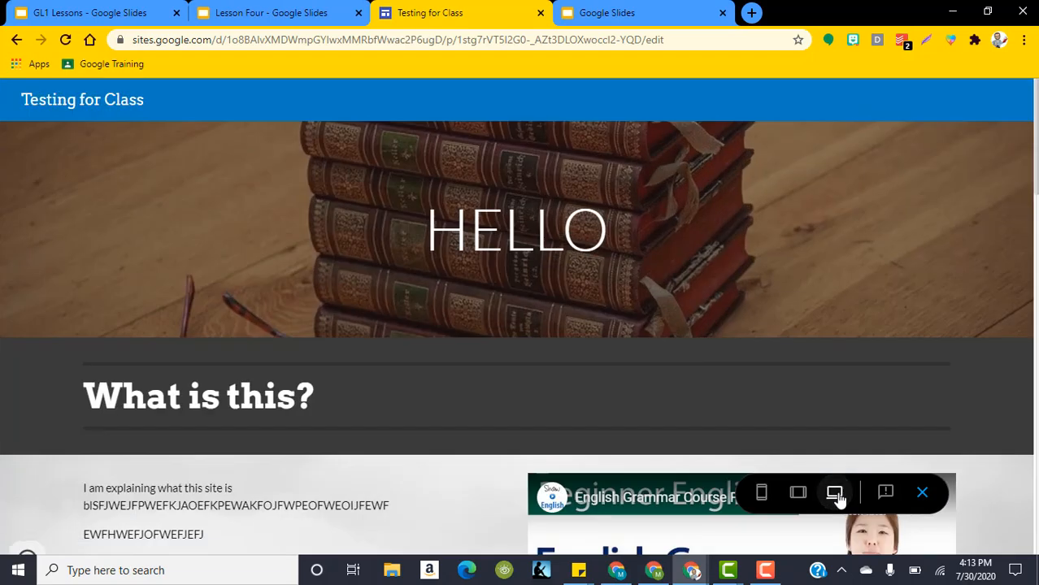
scroll(694, 405, down, 15)
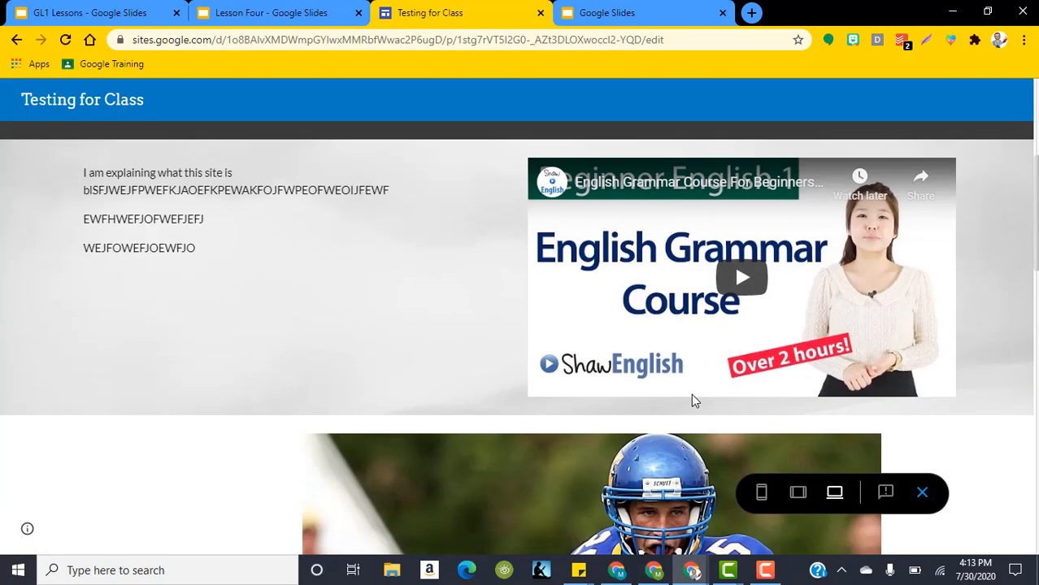
scroll(694, 394, down, 1)
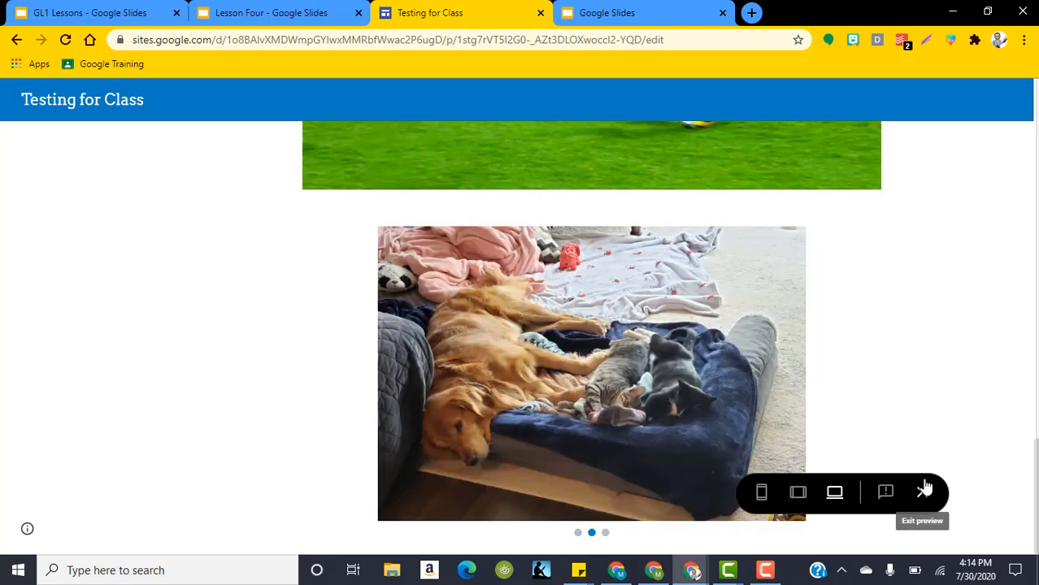
click(923, 494)
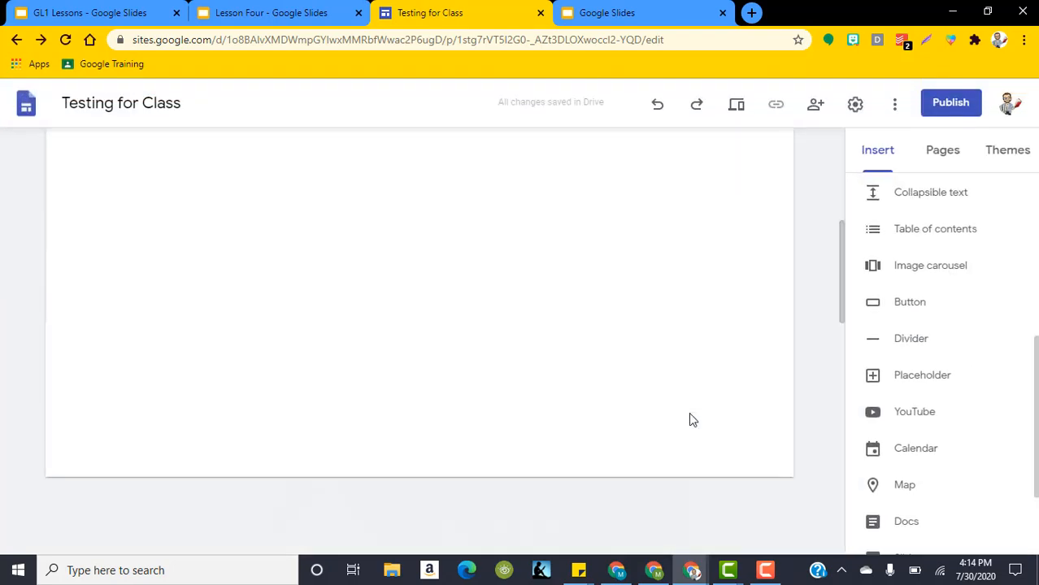
scroll(813, 317, down, 5)
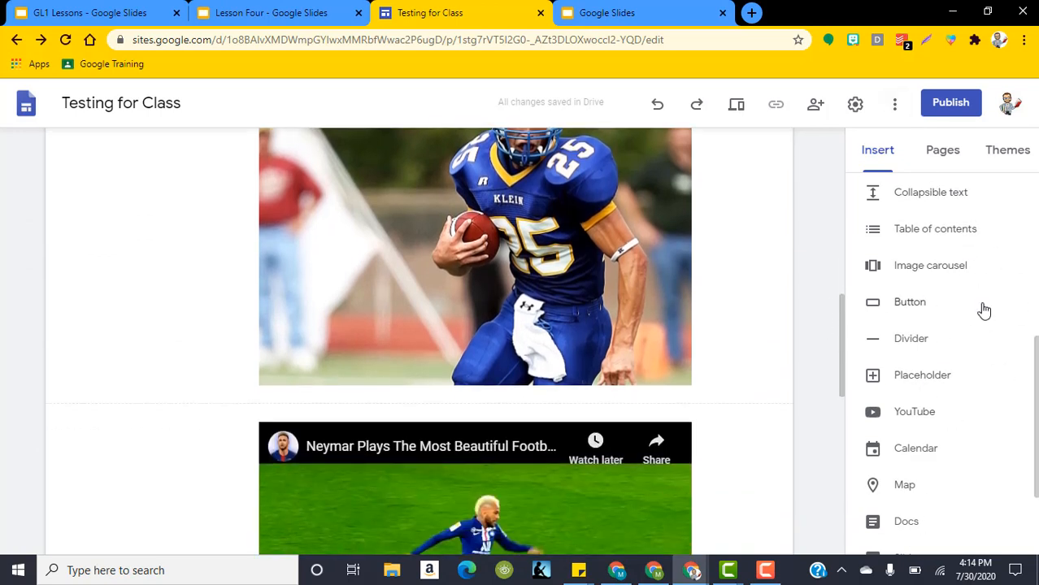
scroll(923, 480, down, 2)
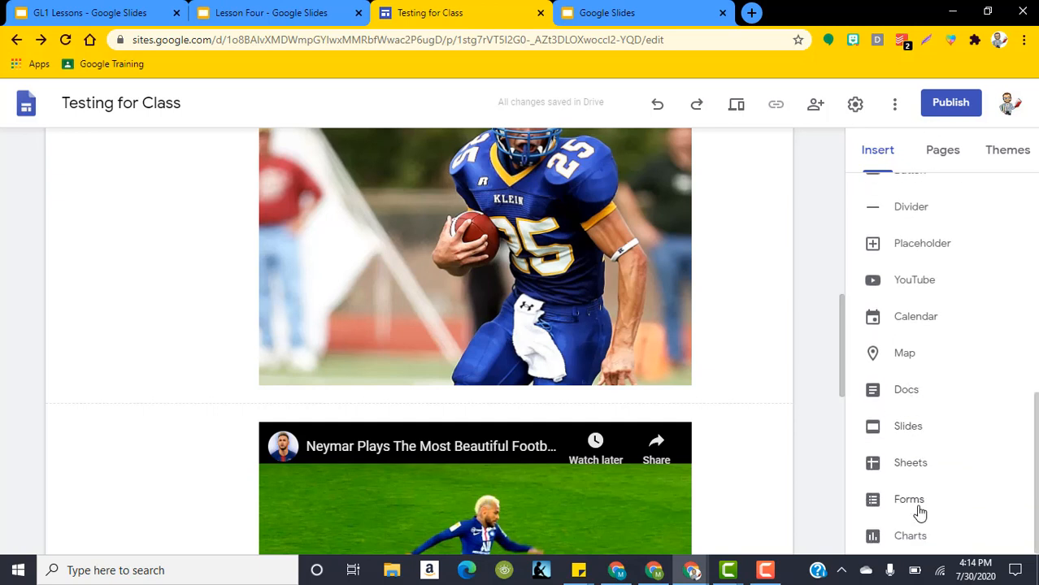
scroll(956, 439, up, 2)
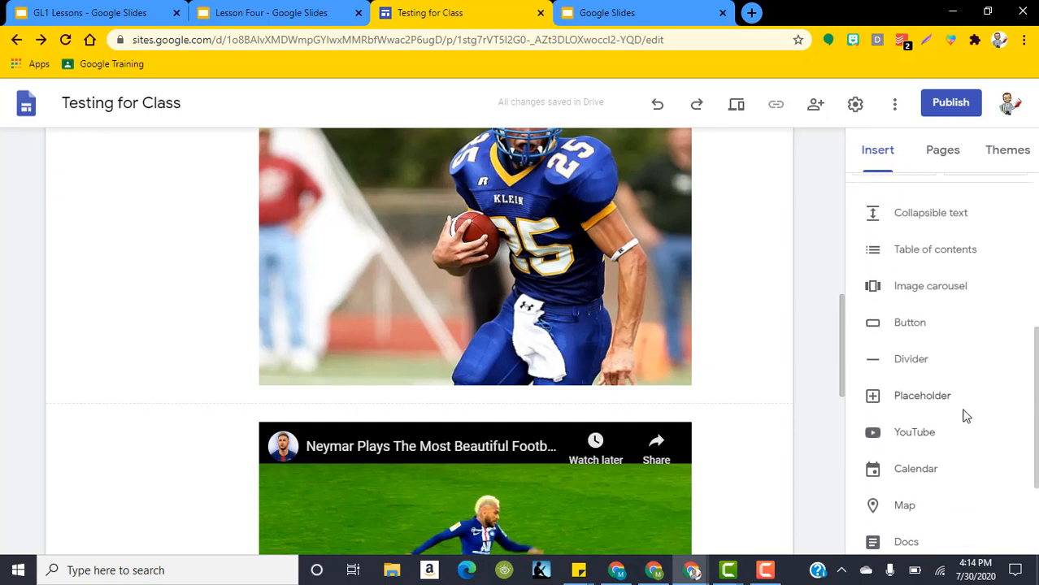
scroll(966, 413, down, 1)
scroll(966, 407, up, 3)
scroll(968, 405, down, 4)
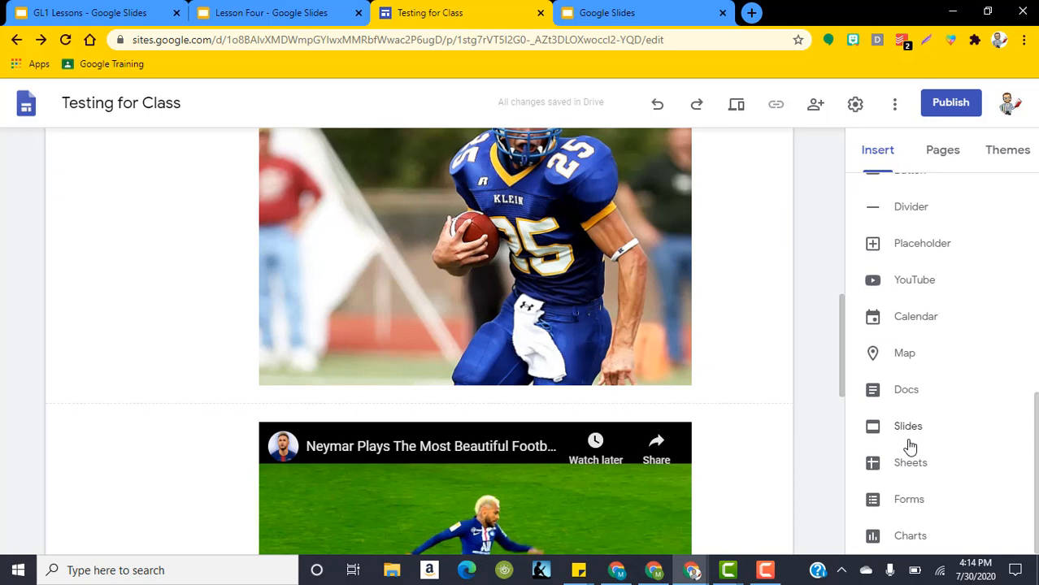
scroll(984, 399, up, 3)
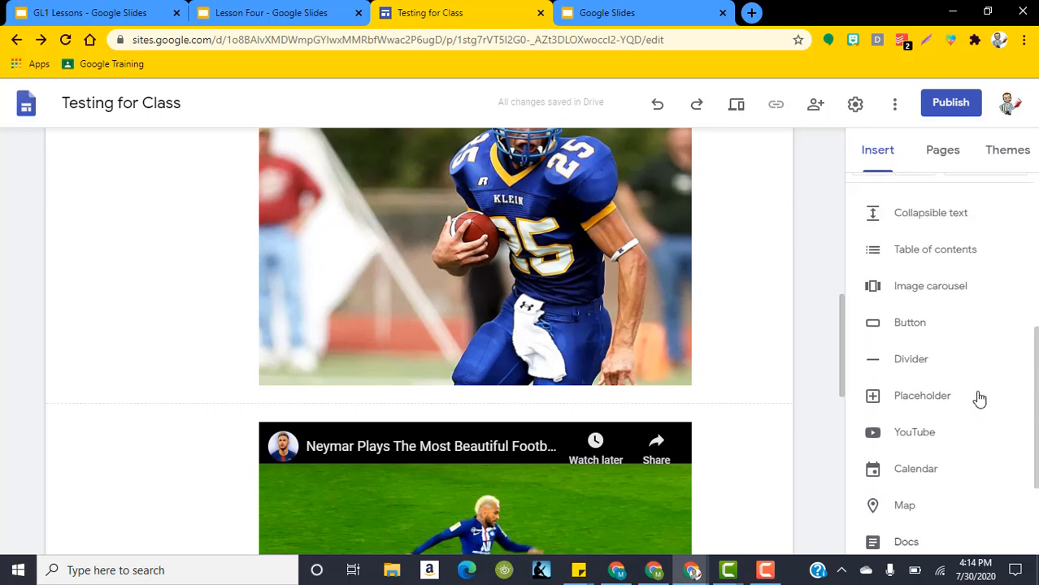
- Add a new page named English I to the site
scroll(942, 362, up, 5)
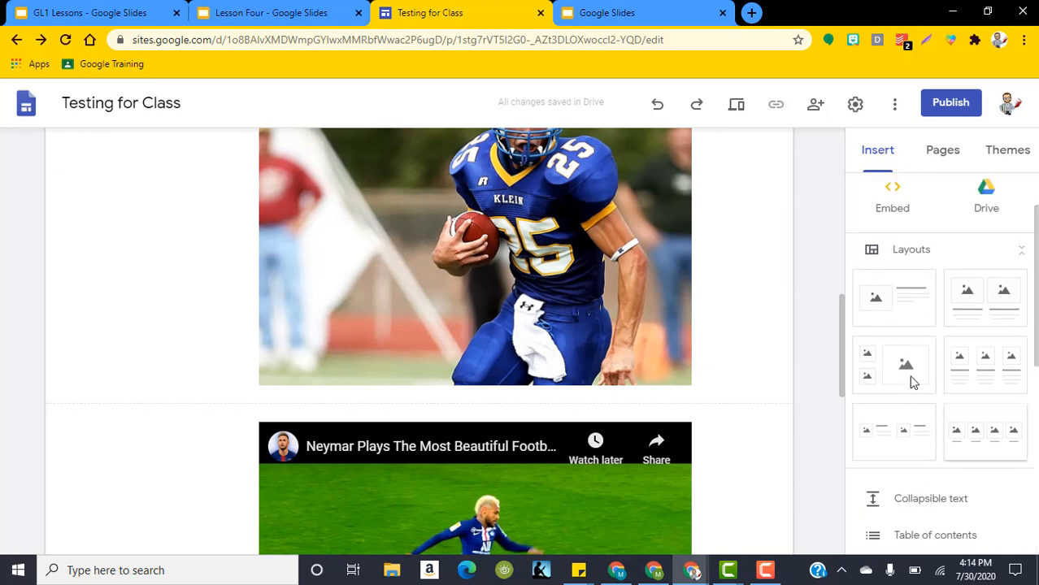
scroll(943, 326, up, 1)
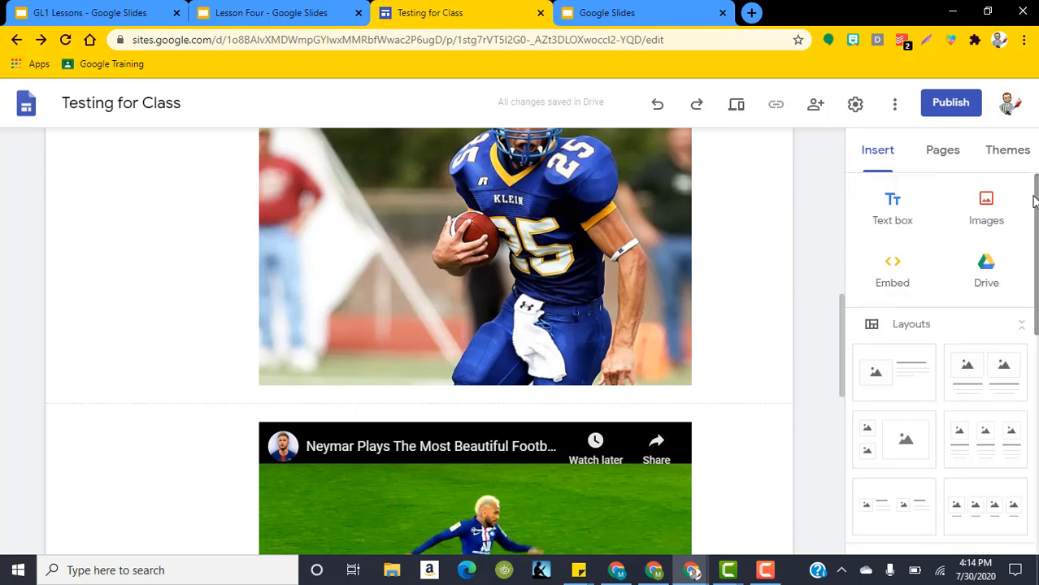
click(943, 153)
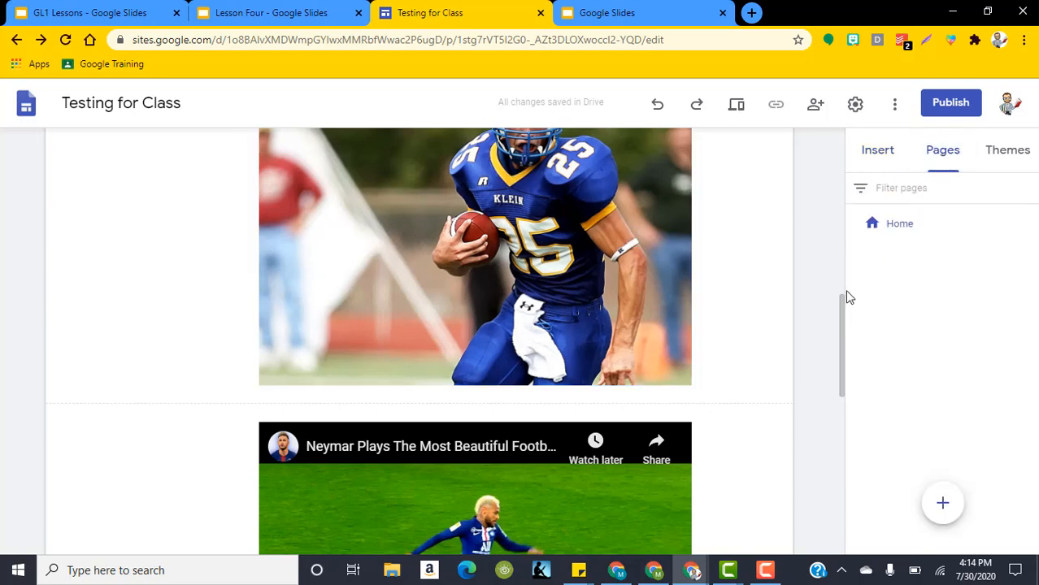
scroll(842, 302, up, 1)
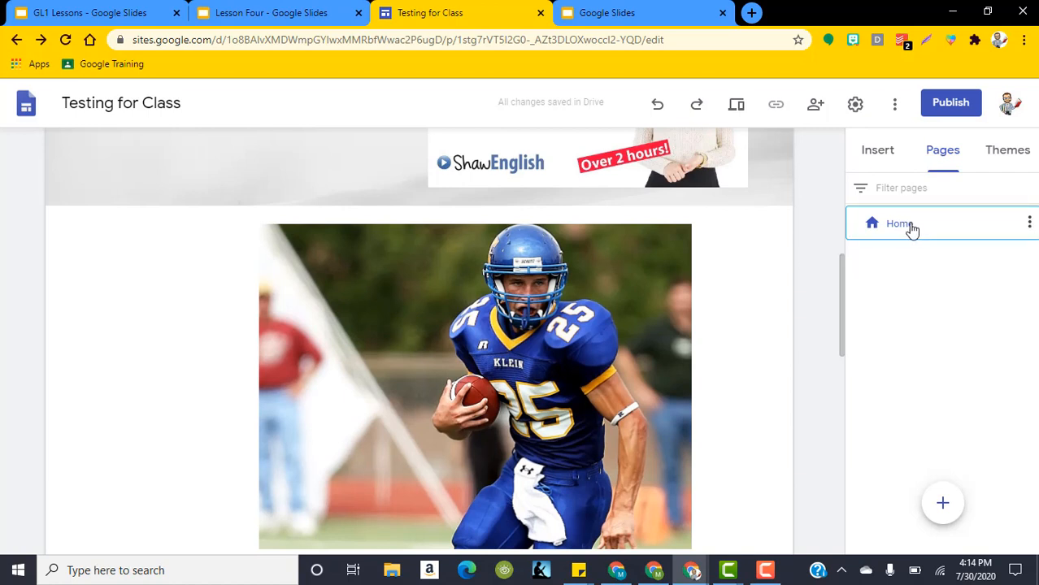
double_click(912, 228)
click(916, 223)
click(931, 293)
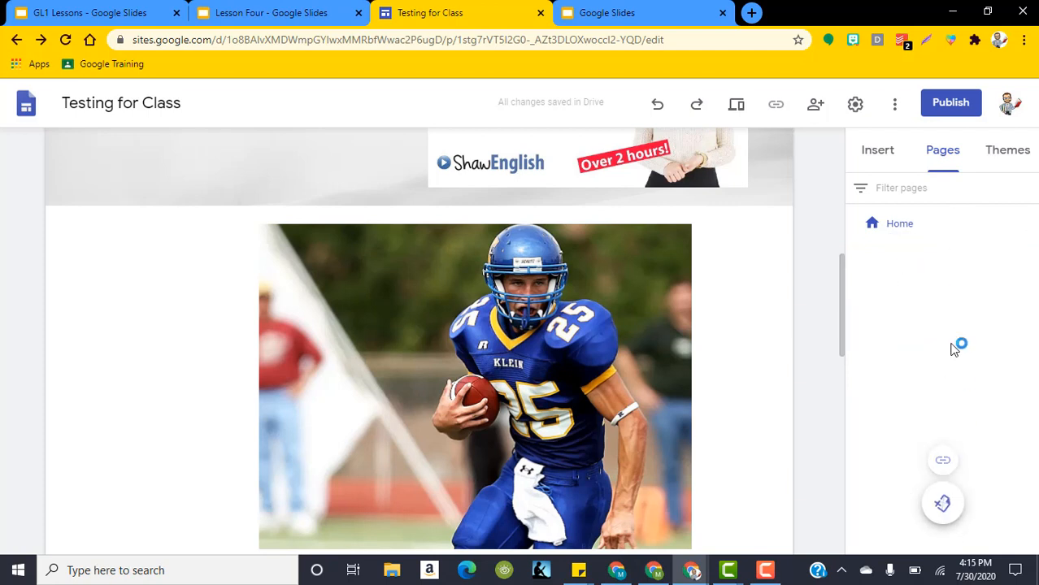
mouse_move(947, 508)
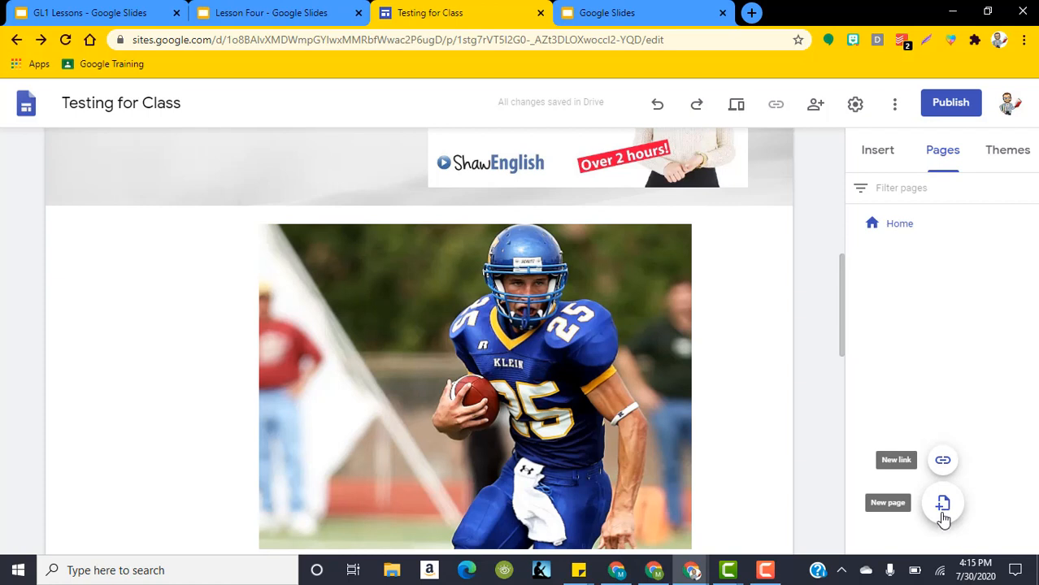
click(942, 508)
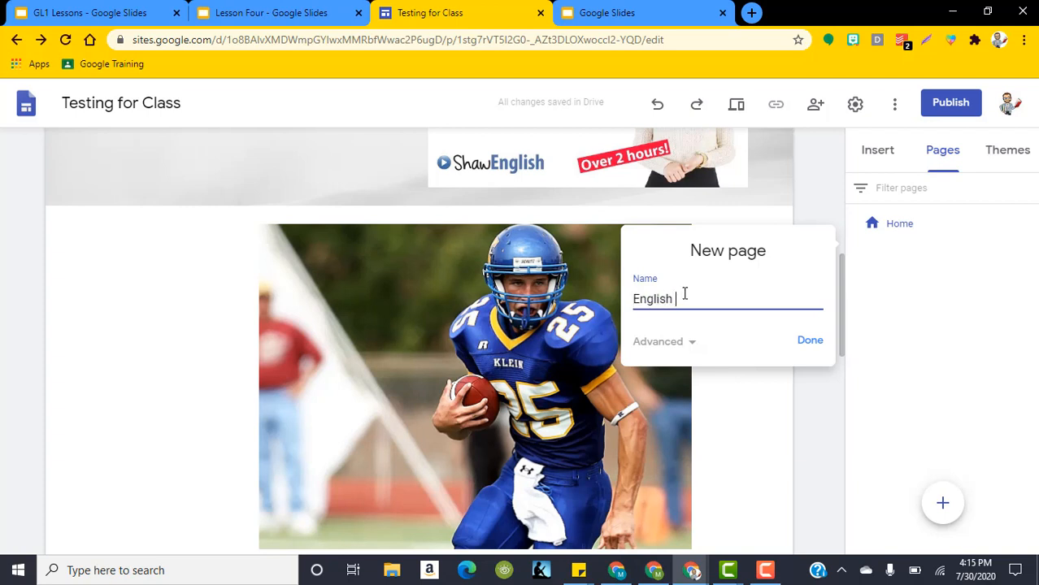
click(810, 341)
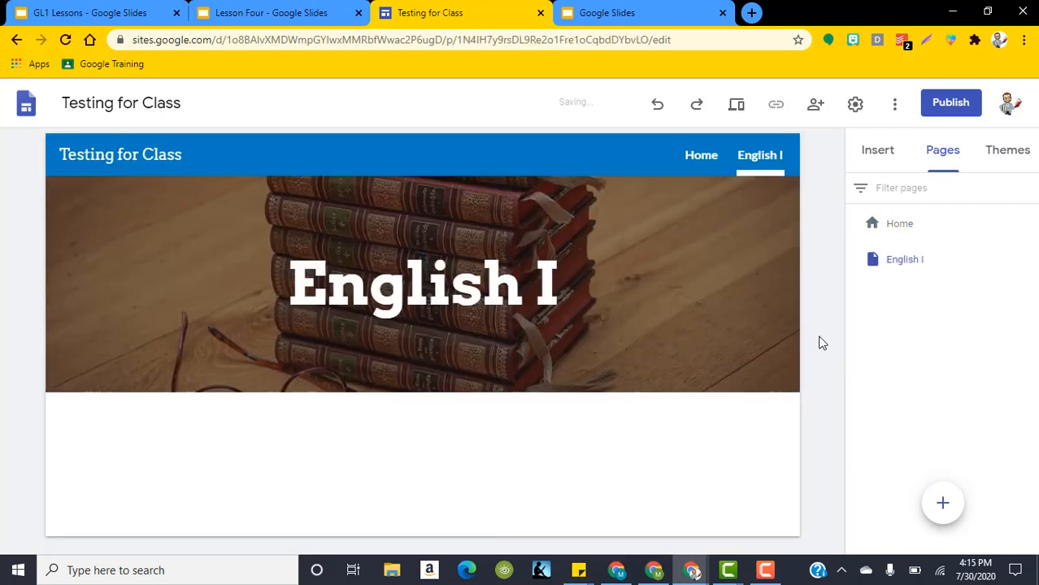
- Try the Large banner, Cover and Banner header types on the English I page, and settle on Title only
mouse_move(615, 283)
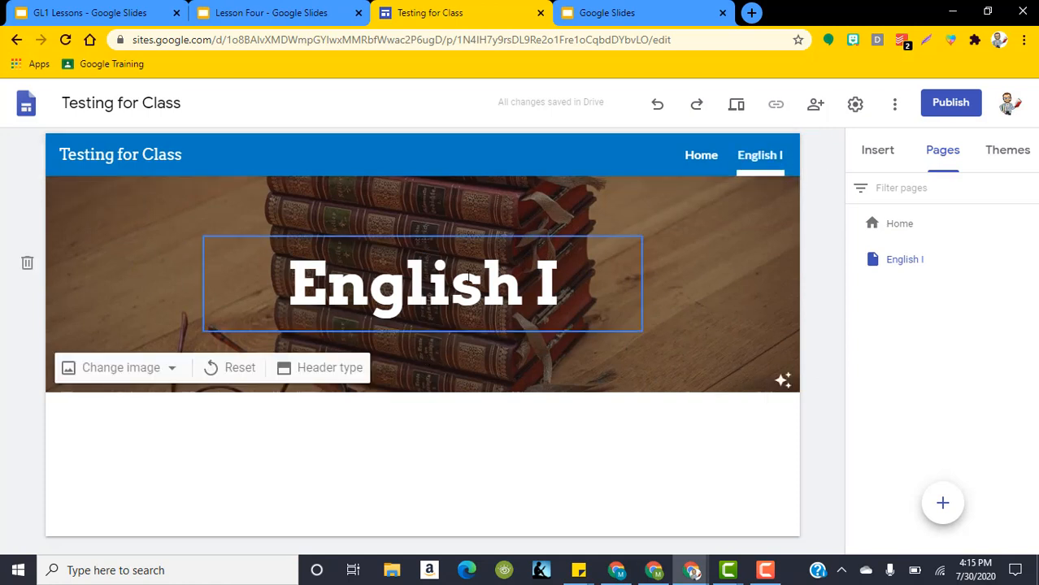
mouse_move(778, 208)
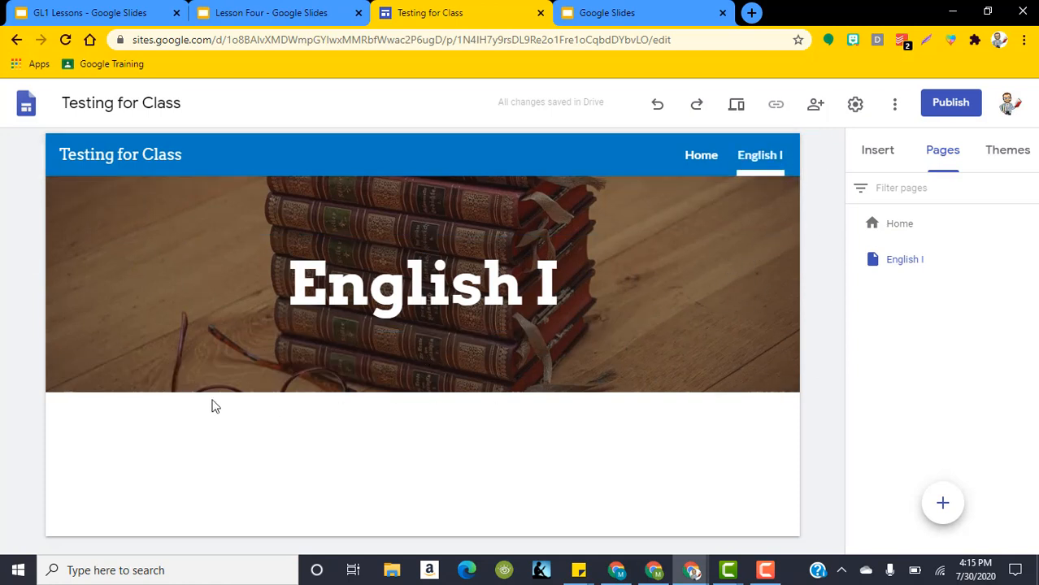
click(164, 367)
click(163, 369)
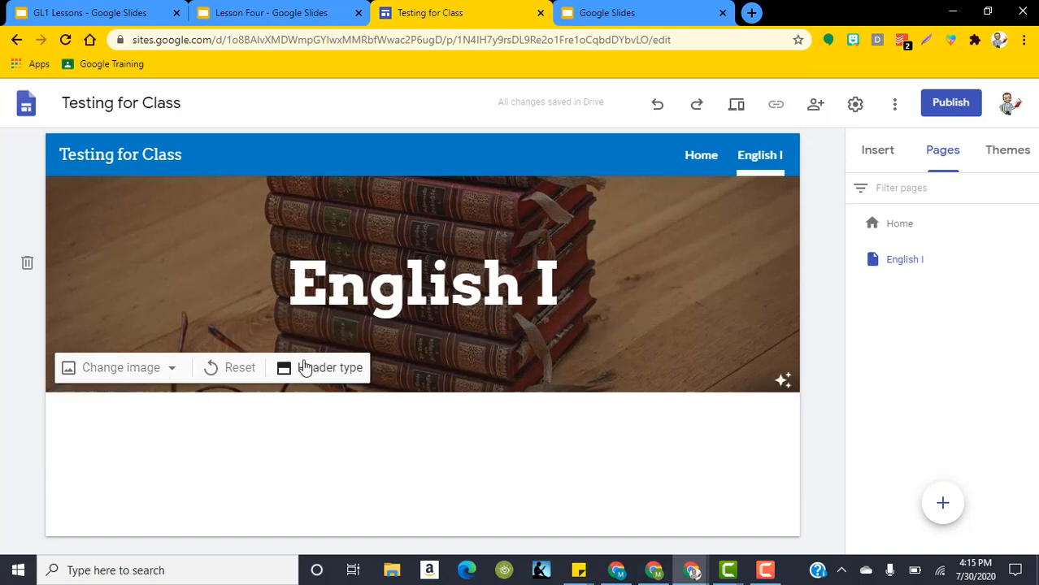
click(324, 372)
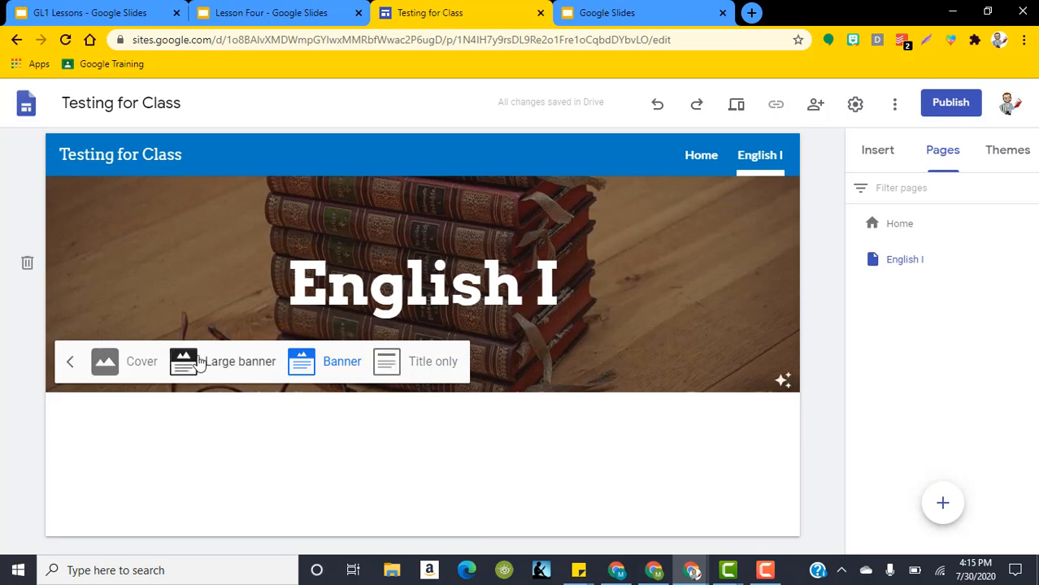
click(229, 363)
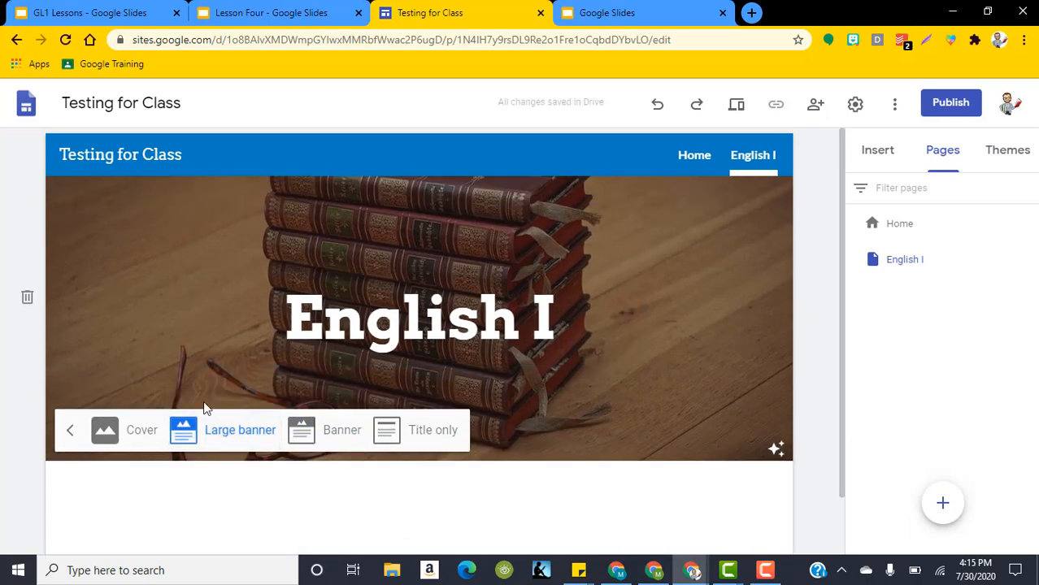
click(128, 425)
scroll(331, 409, down, 2)
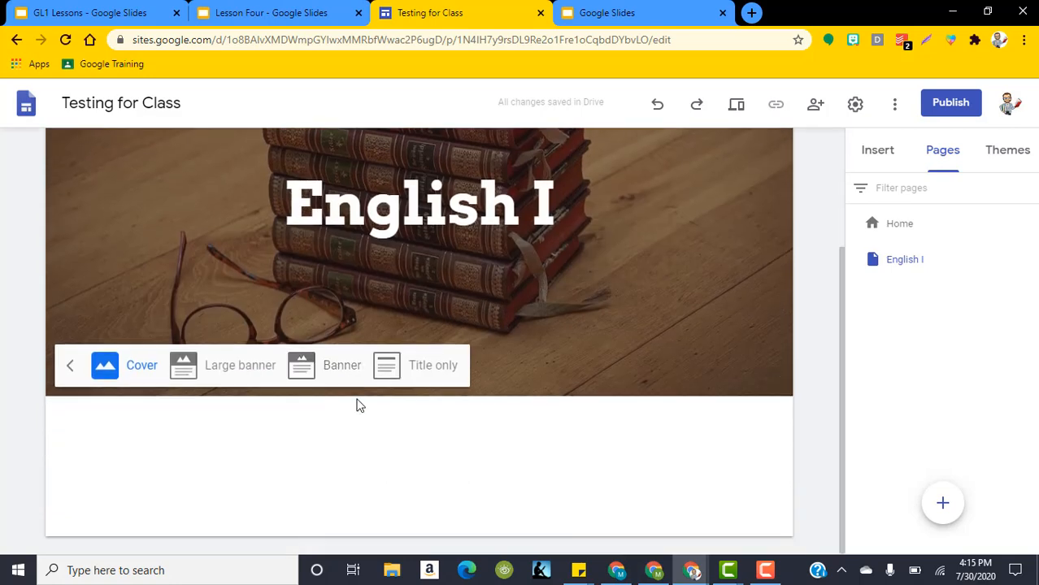
click(341, 368)
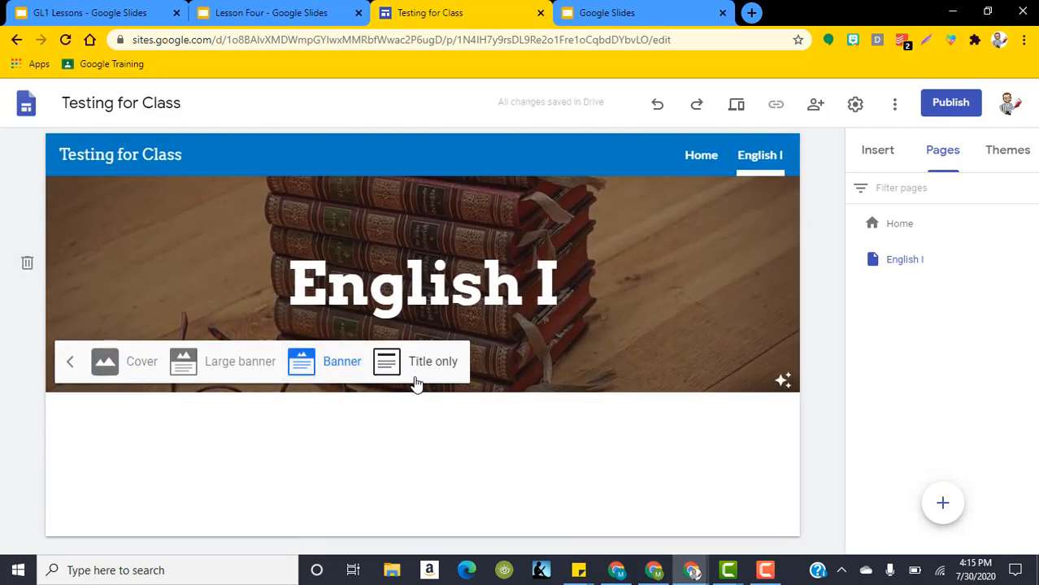
click(408, 366)
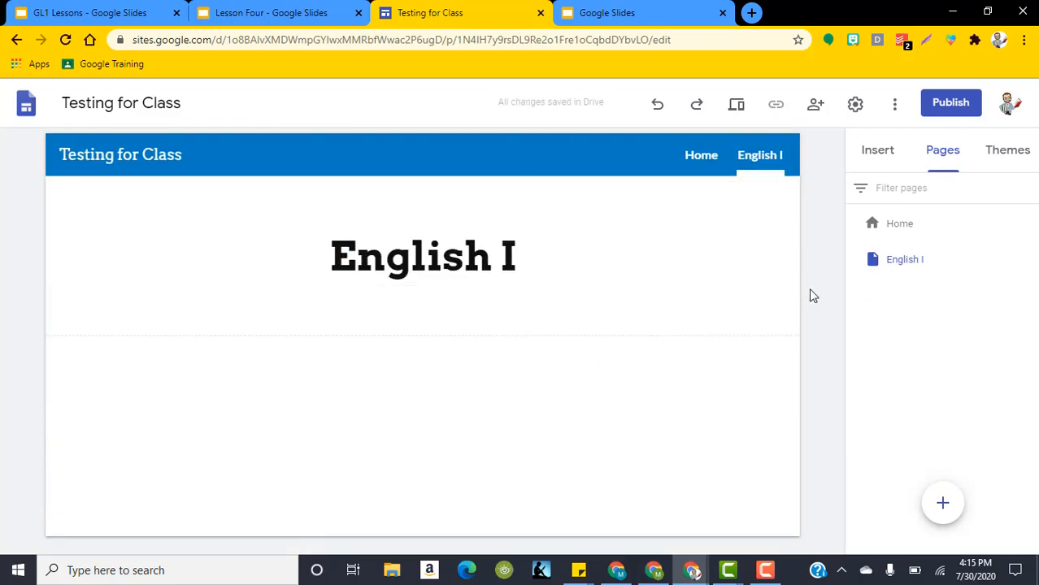
mouse_move(505, 302)
- Try the Level theme, check how it looks on the Home page, and restore the Vision theme
click(1014, 158)
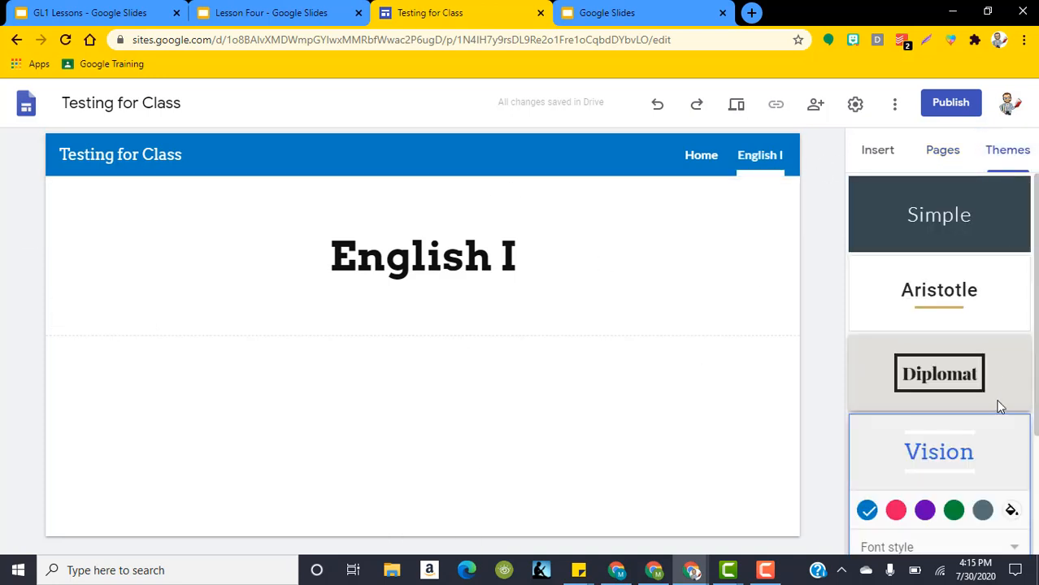
scroll(1000, 404, down, 2)
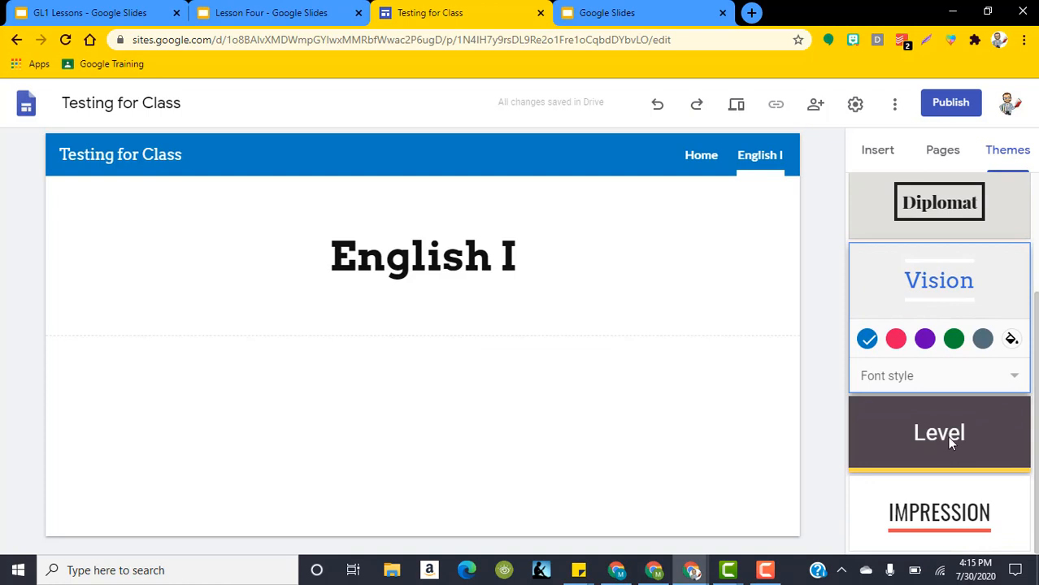
click(962, 433)
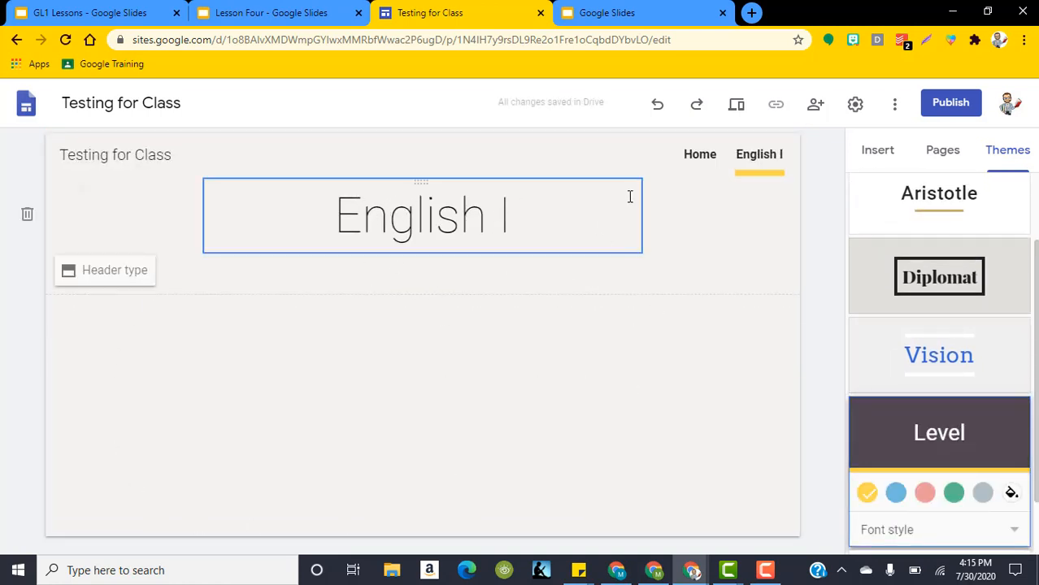
click(701, 155)
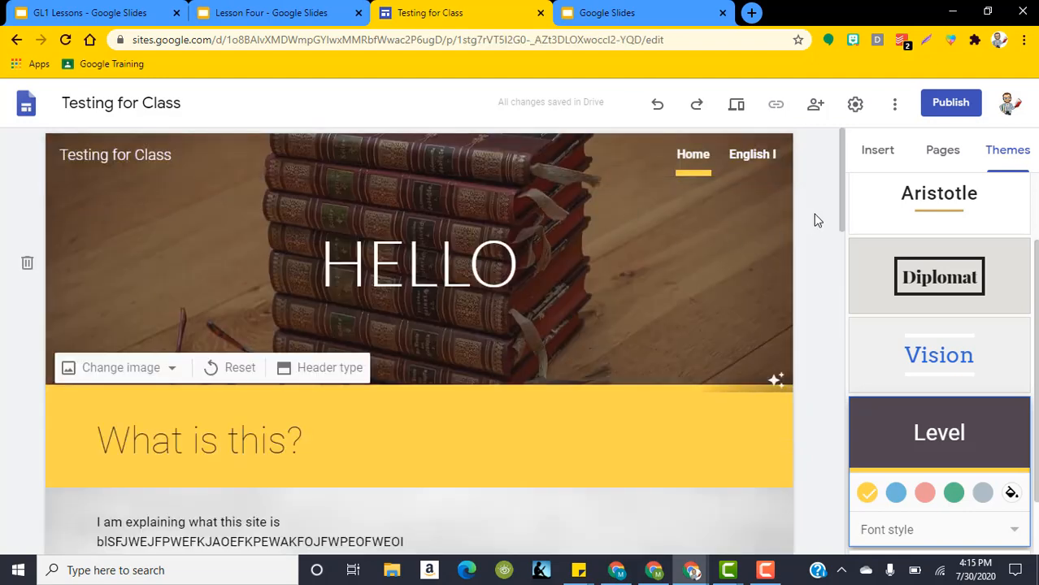
drag(842, 182, 874, 110)
scroll(955, 432, up, 1)
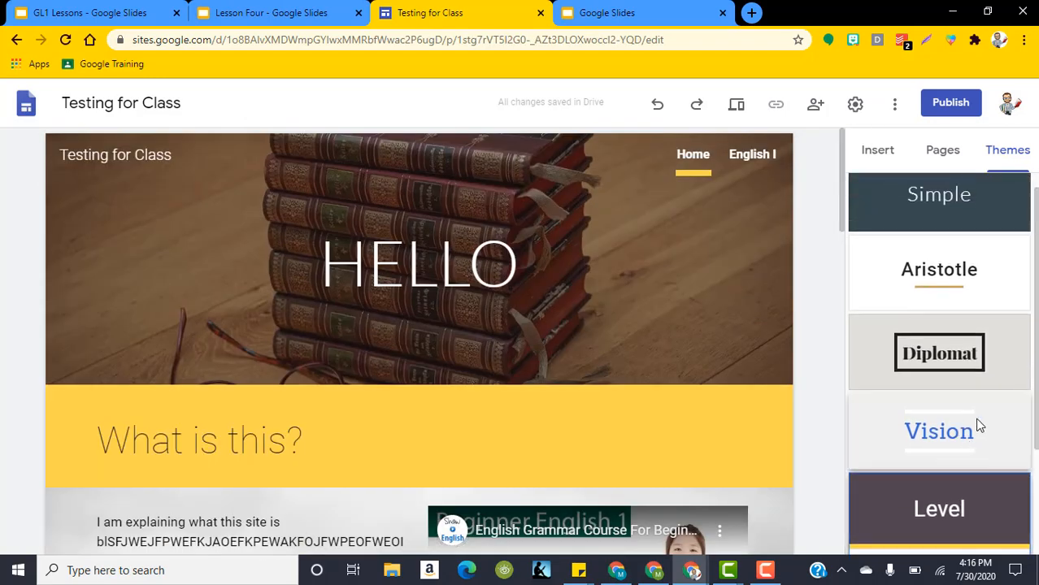
click(976, 425)
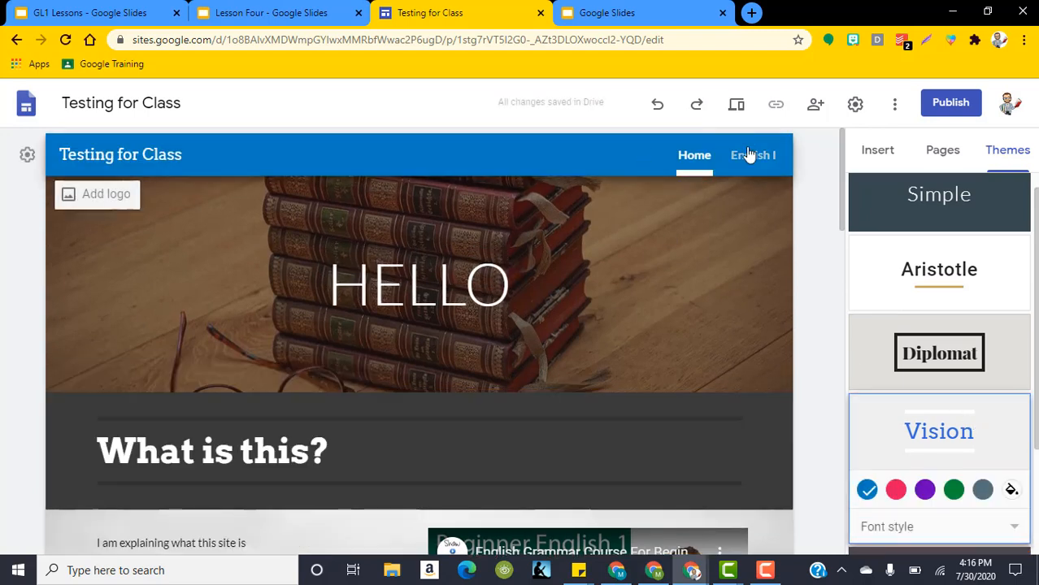
- Try the Diplomat, Aristotle, Impression and Simple themes on the English I page
click(748, 154)
click(908, 330)
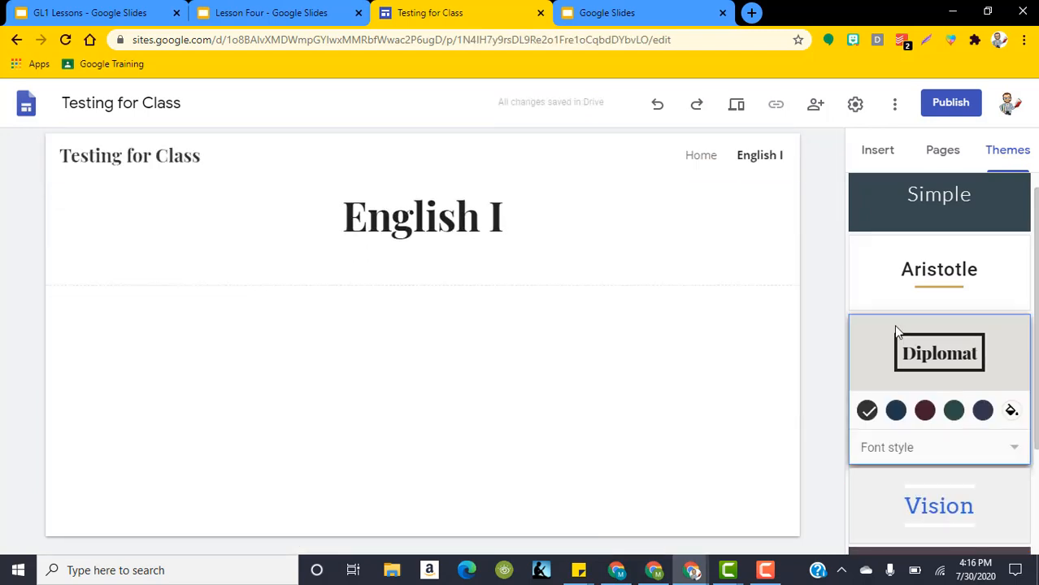
click(925, 281)
scroll(928, 284, down, 2)
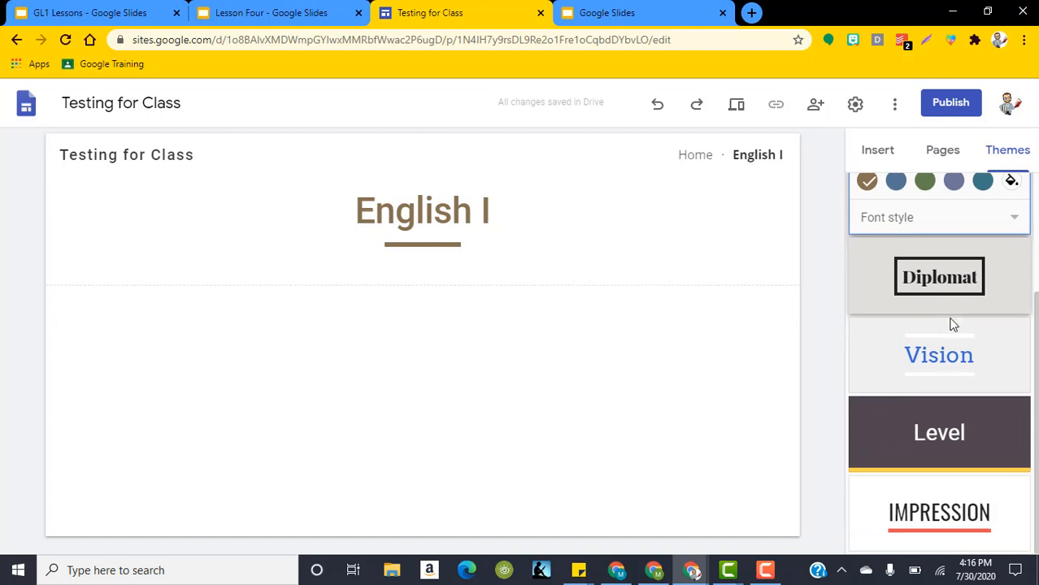
click(942, 500)
scroll(955, 480, up, 2)
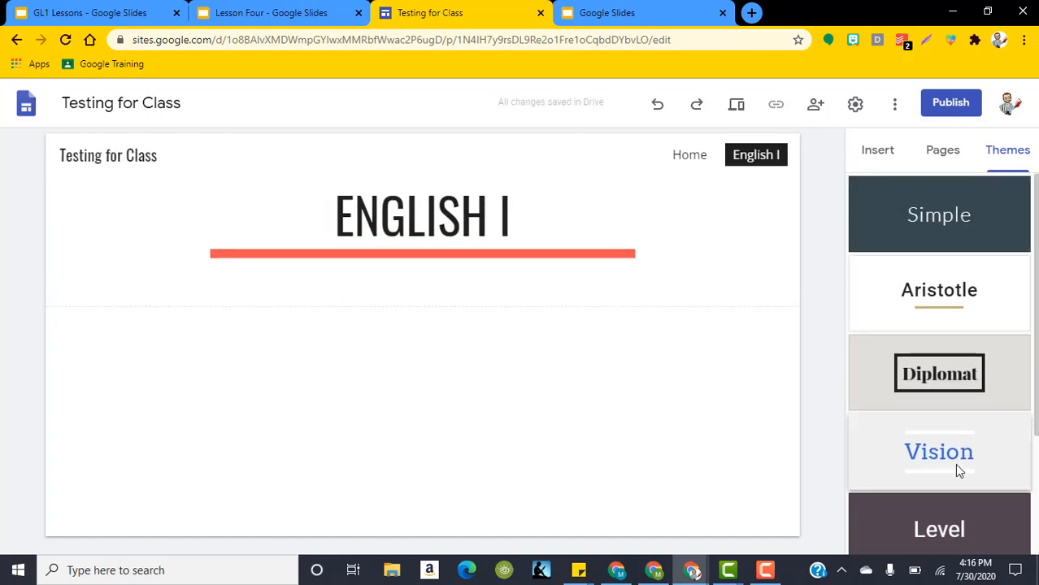
click(962, 202)
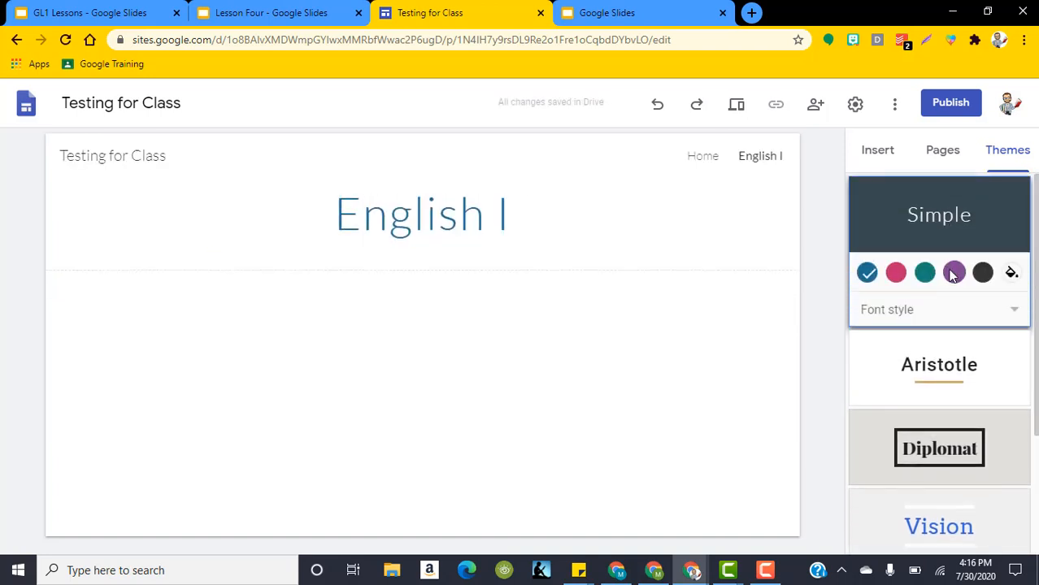
scroll(965, 323, down, 2)
scroll(965, 323, down, 1)
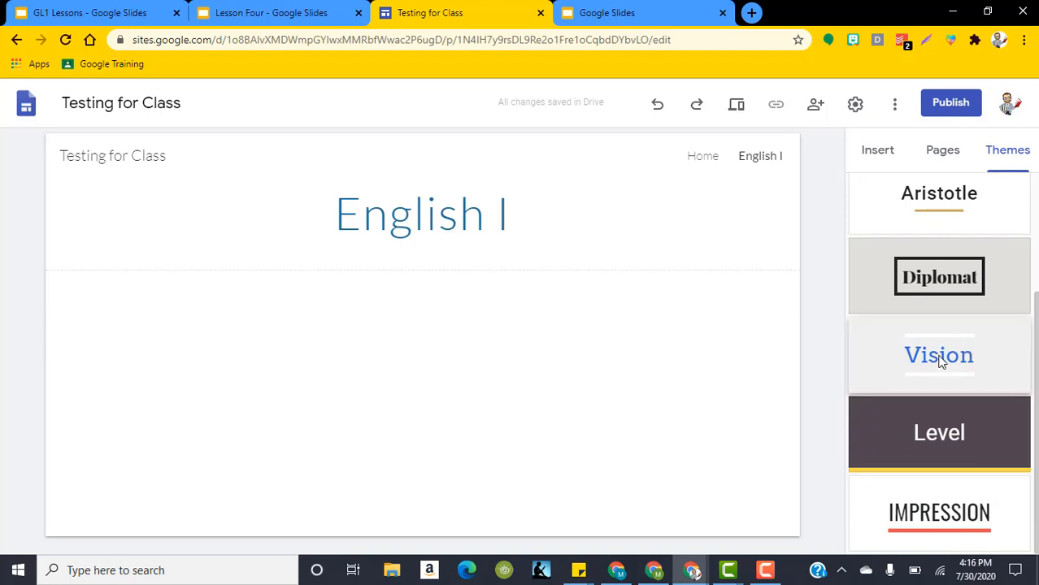
- Apply the Vision theme with a custom light blue theme colour
click(940, 361)
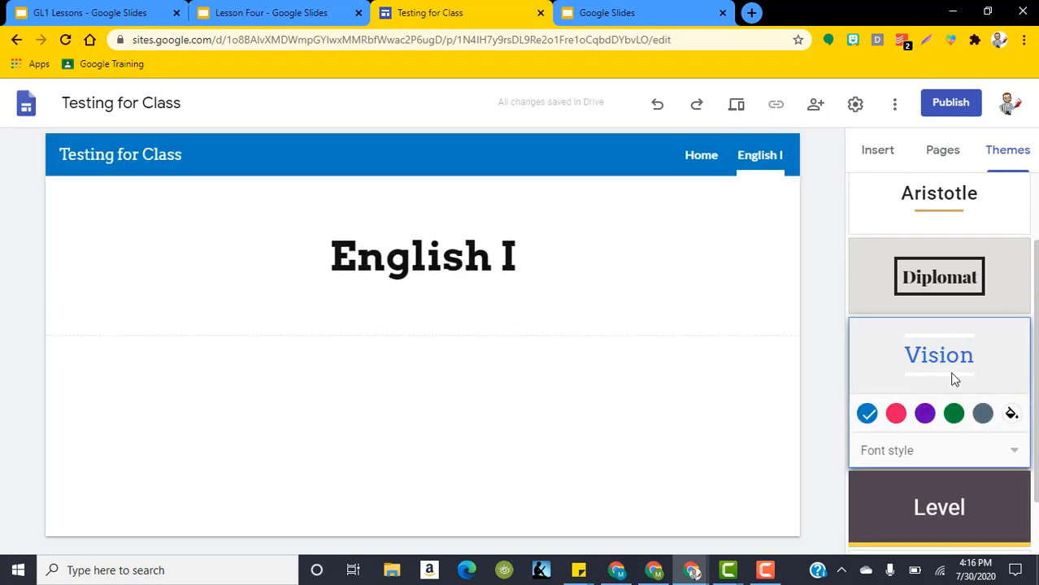
click(1012, 414)
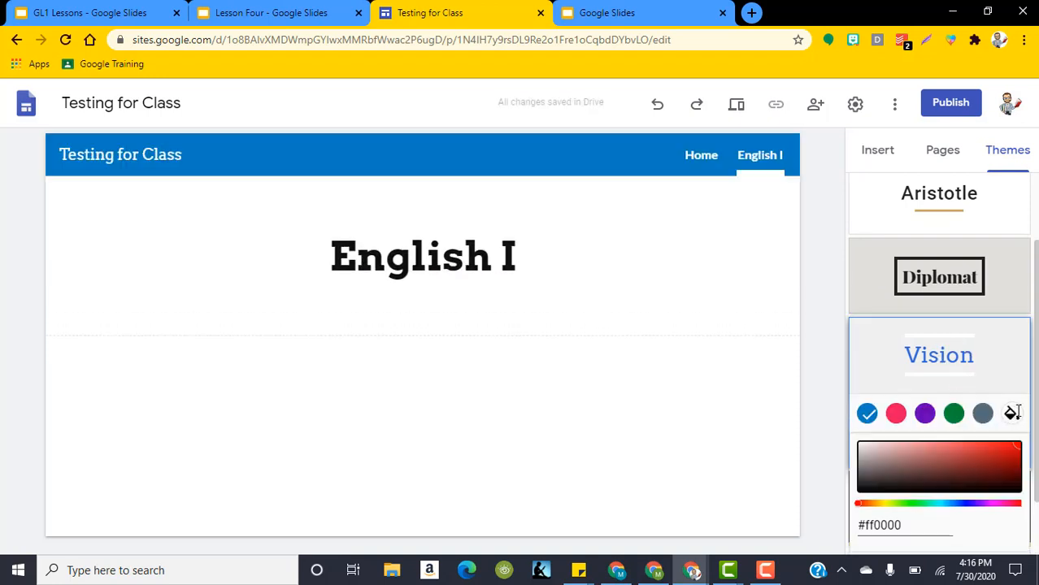
click(944, 503)
click(730, 327)
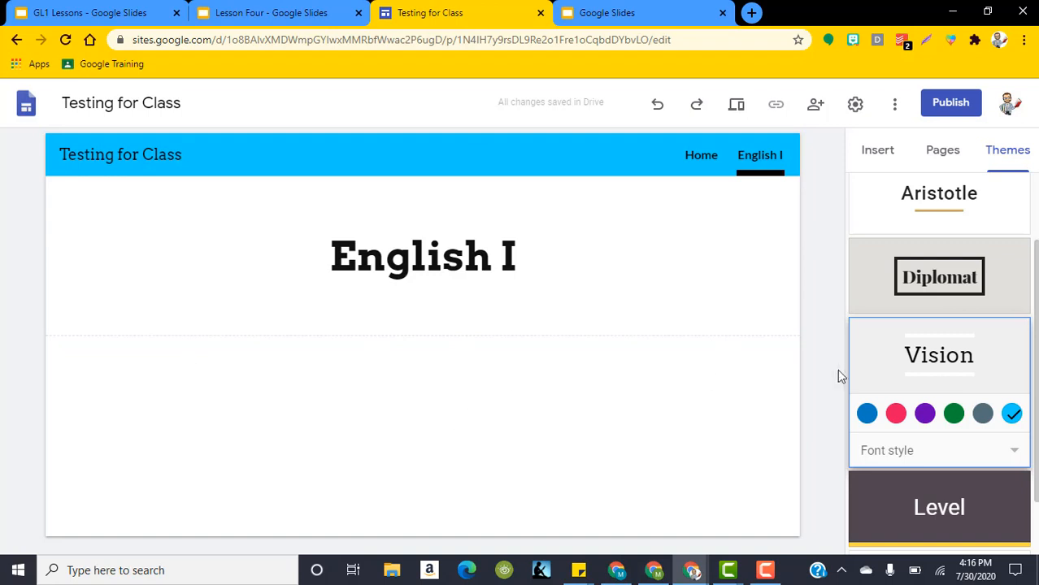
- Add a subpage named Homework under the English I page
click(944, 152)
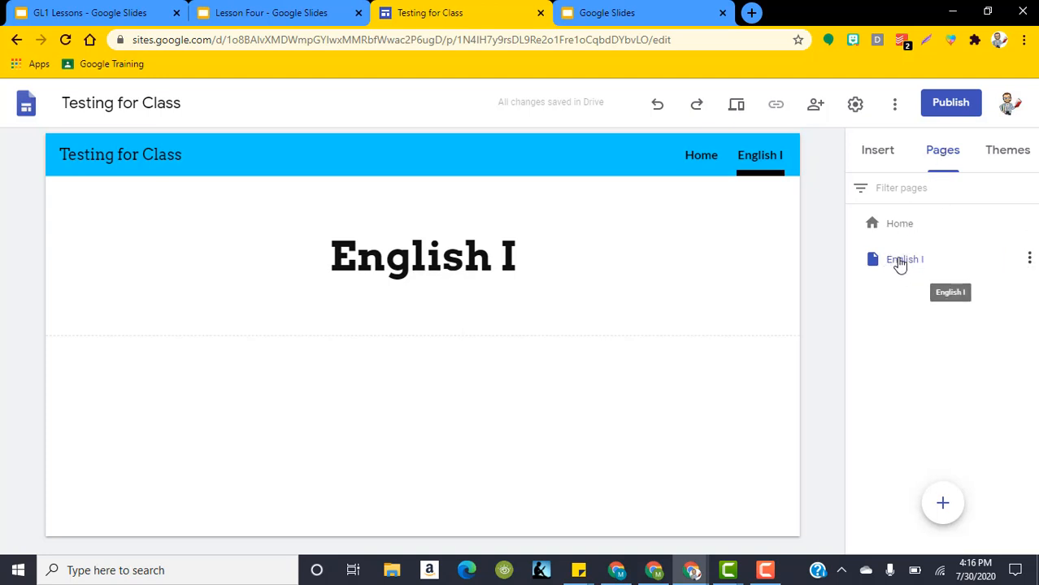
click(1030, 258)
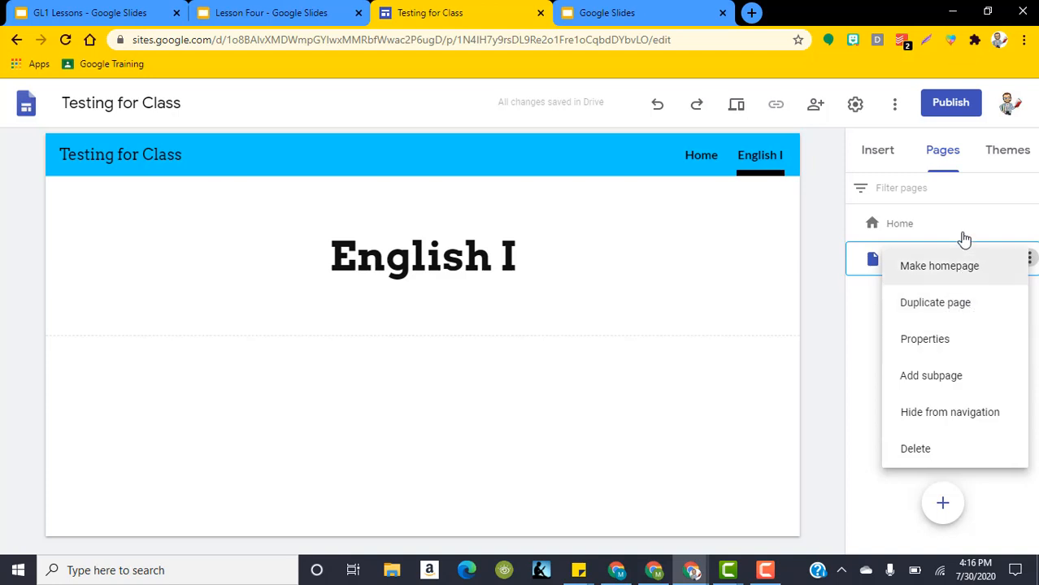
click(947, 377)
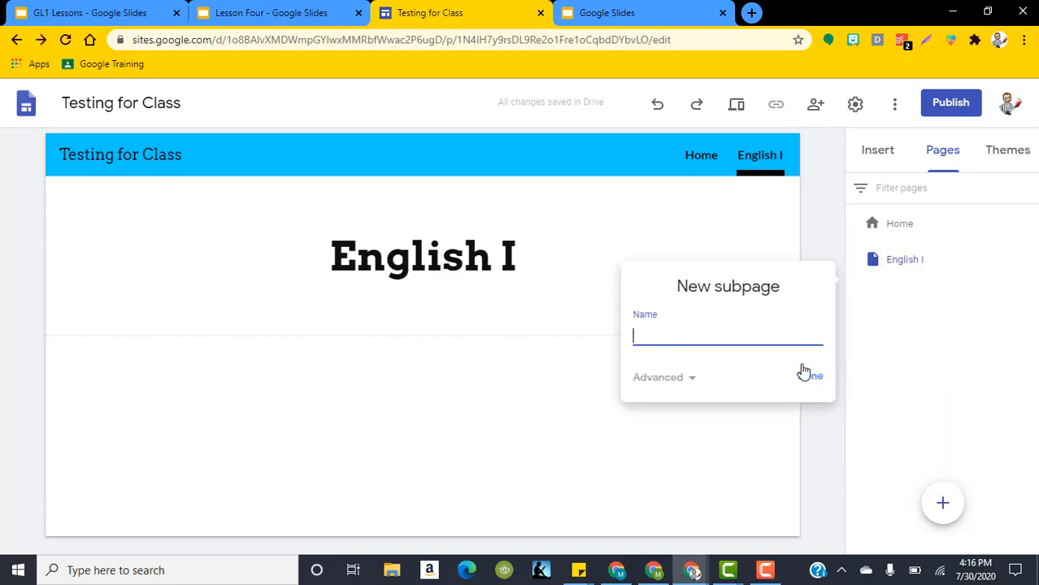
text(Homework)
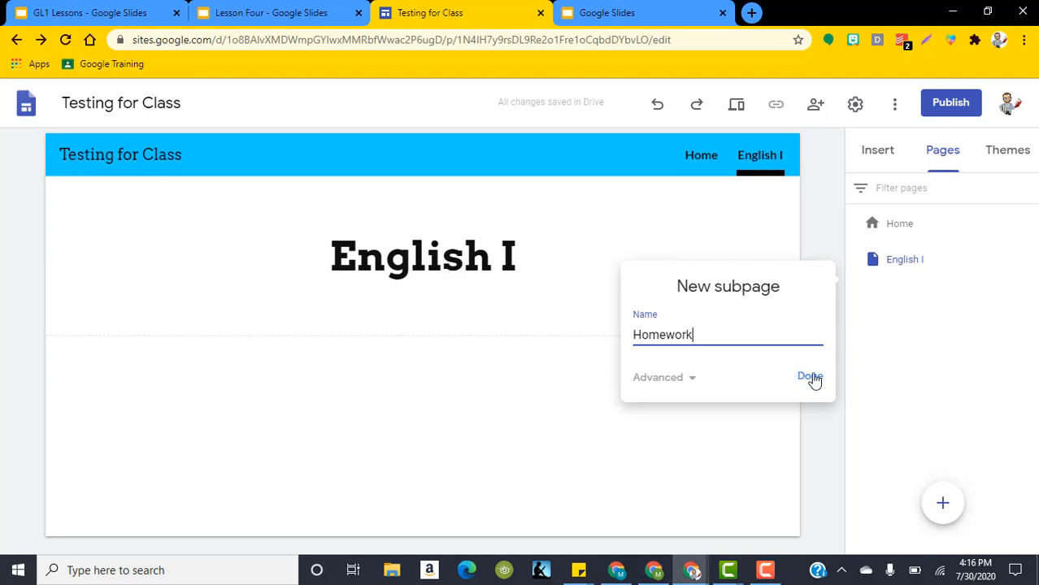
click(812, 377)
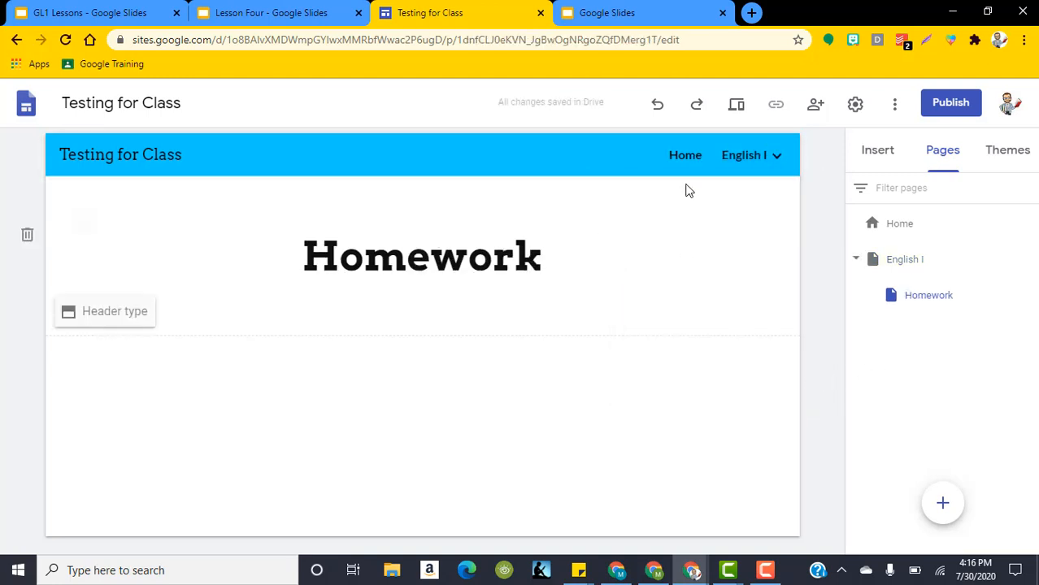
- Add a subpage named Schedule under the English I page
mouse_move(761, 167)
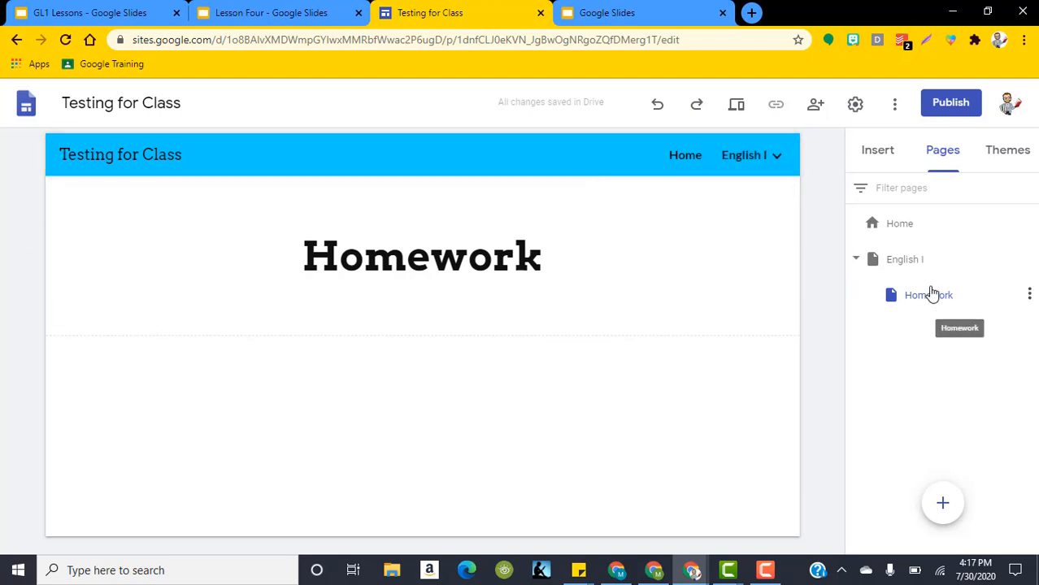
click(931, 258)
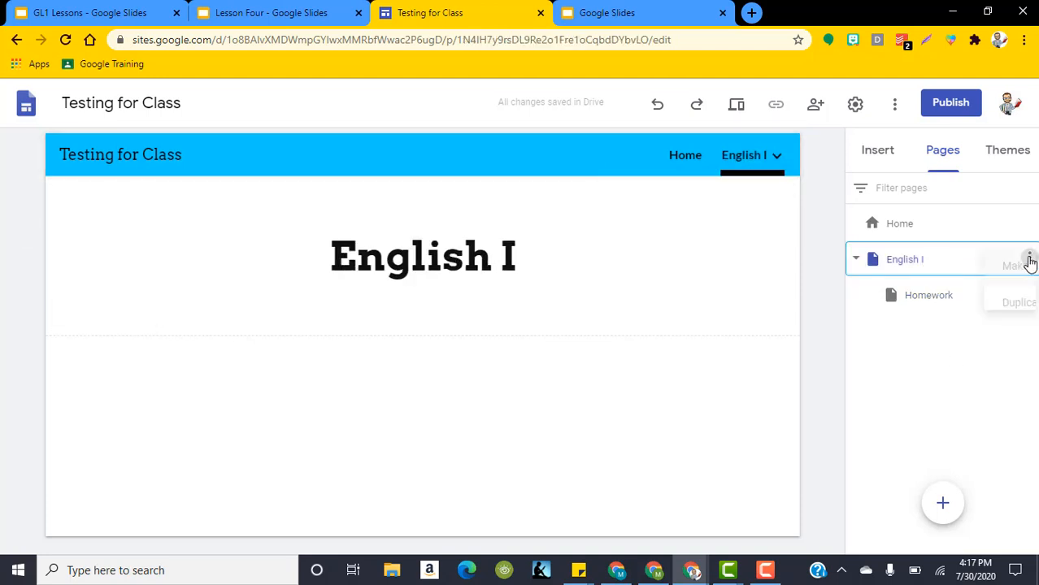
click(1029, 258)
click(978, 378)
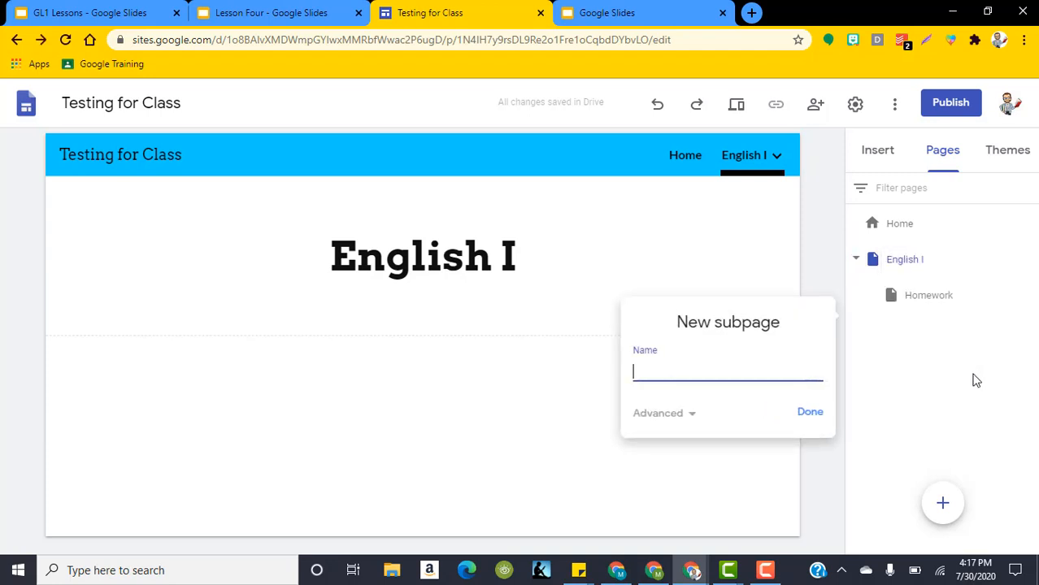
text(Schedule)
click(813, 415)
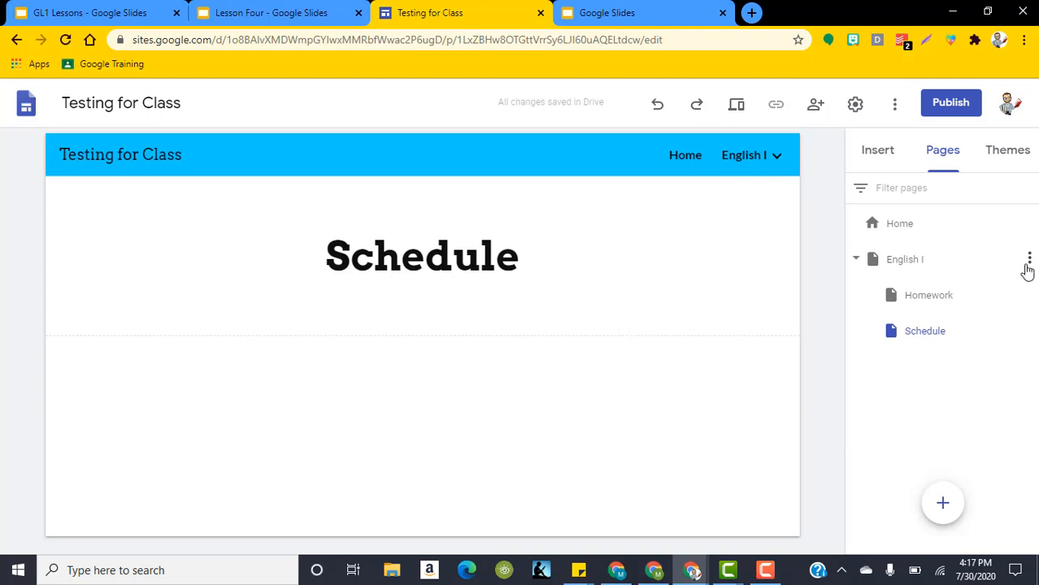
- Add a subpage named Google Classroom Link under the English I page
click(1030, 260)
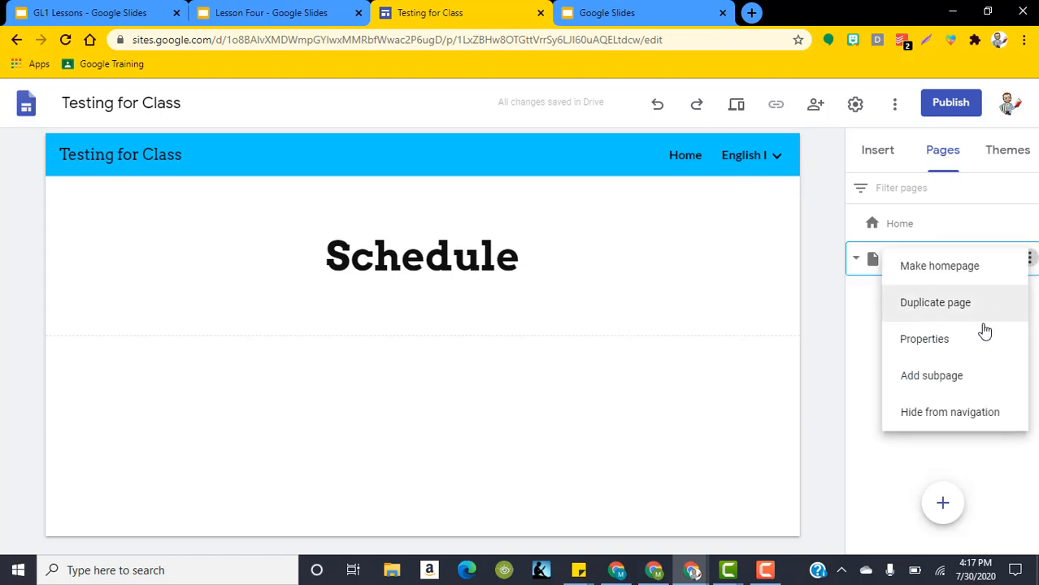
click(965, 380)
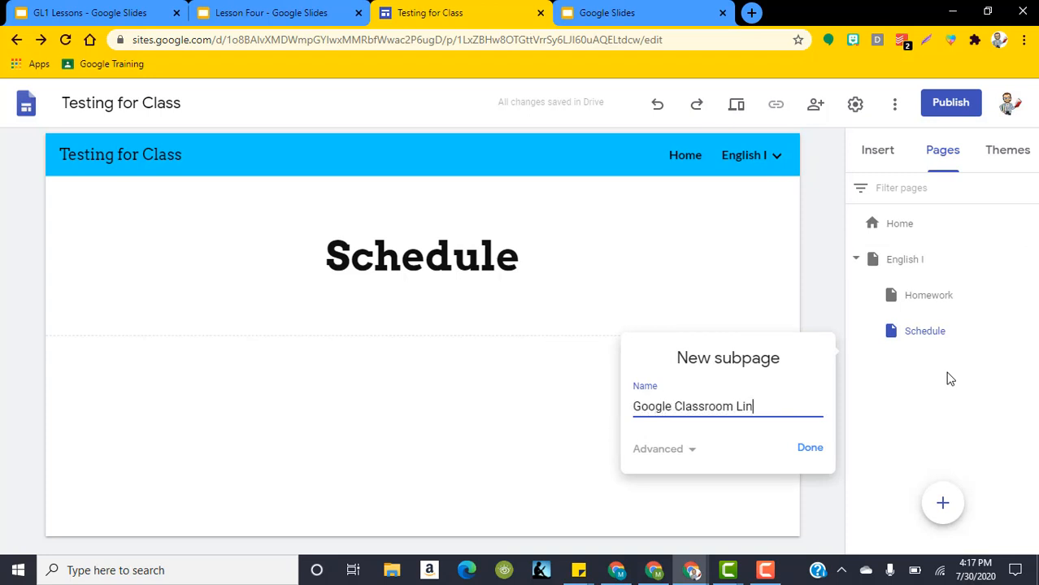
click(810, 449)
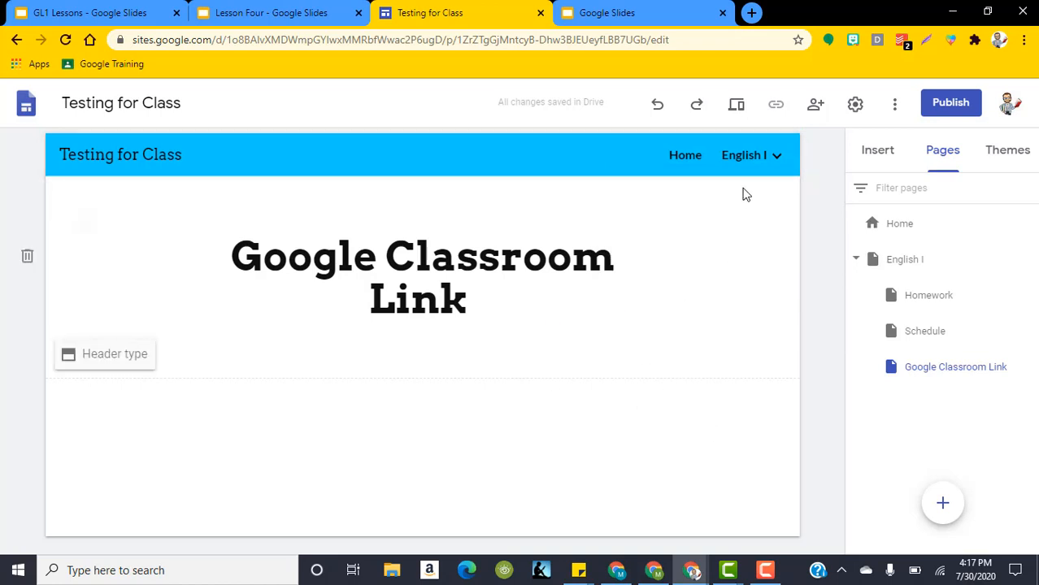
- Open the English I page and add a text box reading "ANNOUNCEMENTS" below its title
mouse_move(775, 157)
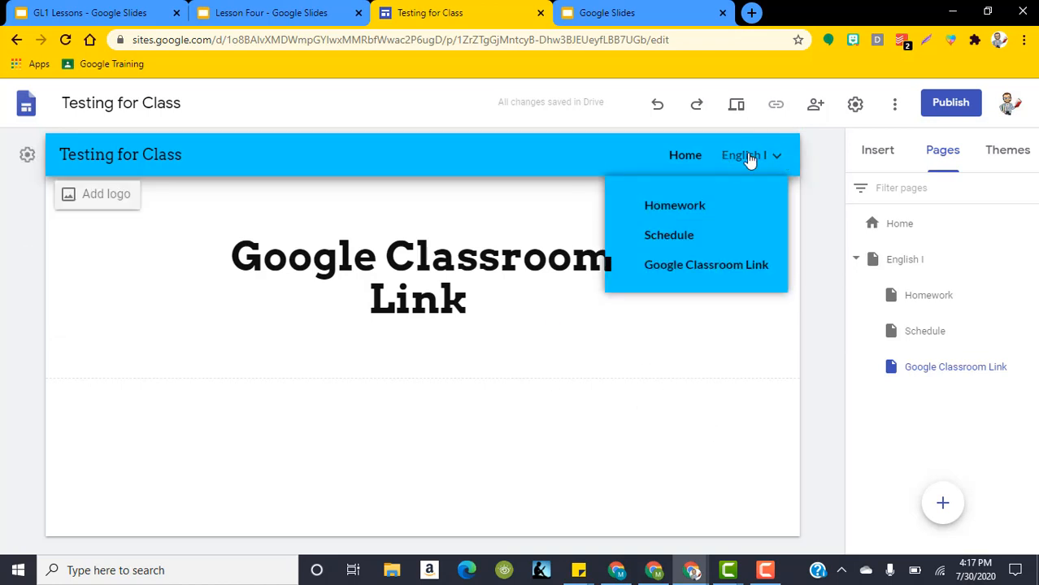
click(748, 157)
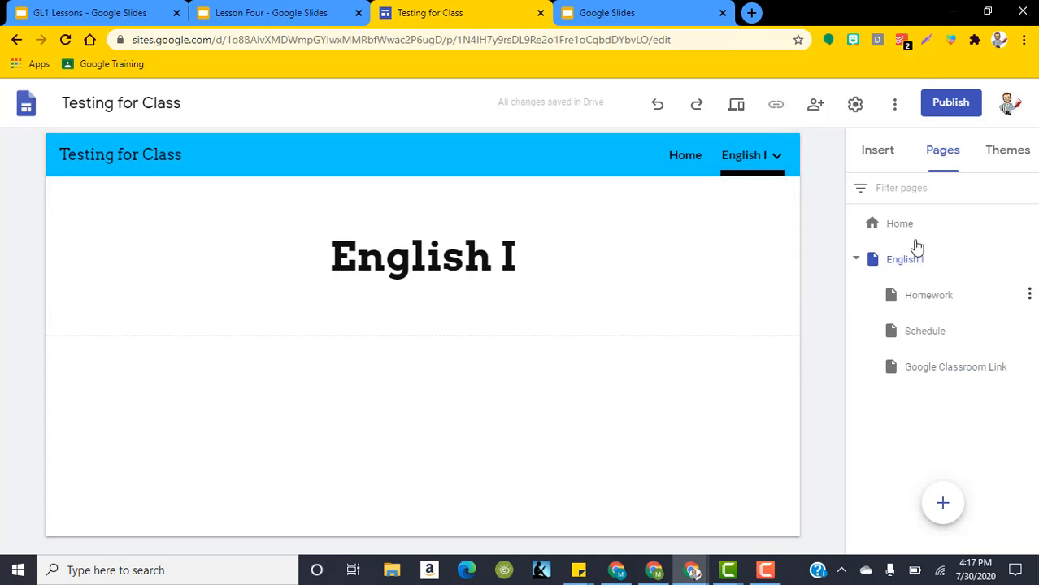
click(877, 149)
click(890, 206)
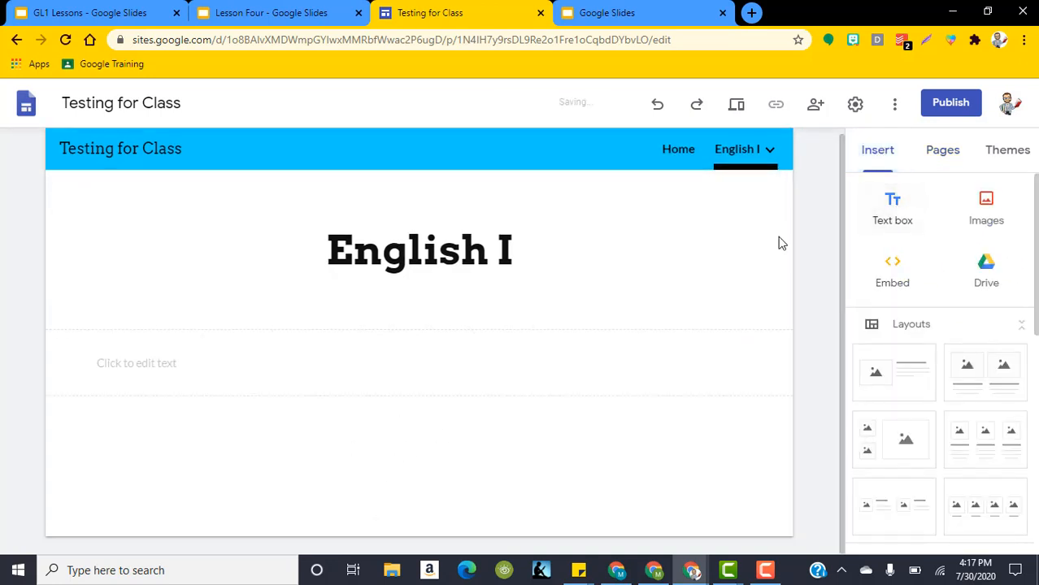
click(367, 365)
text(ANN)
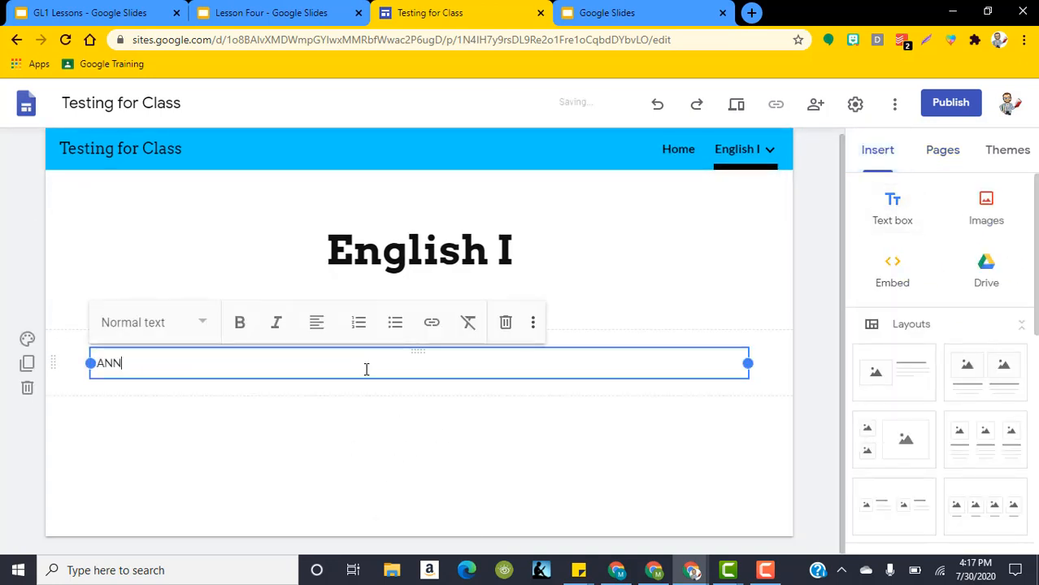
text(OUNCEMENTS)
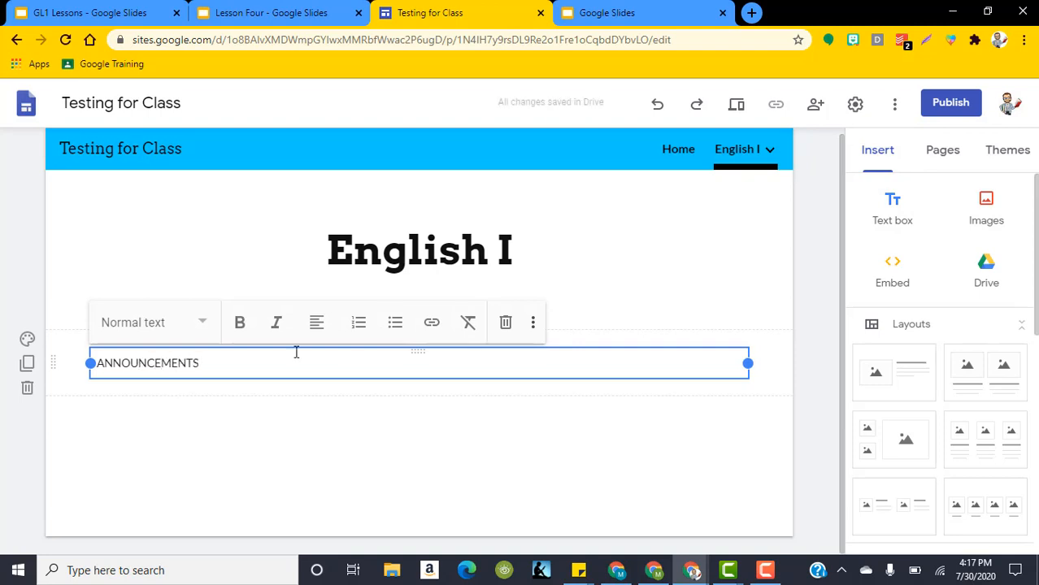
- Apply the Heading style to the "ANNOUNCEMENTS" text
click(186, 330)
click(155, 415)
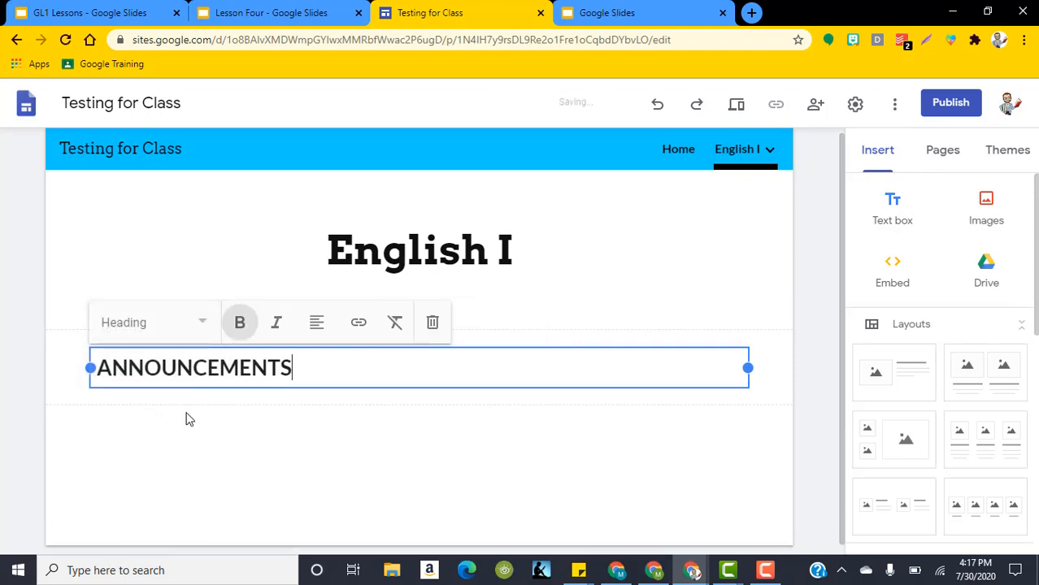
drag(331, 371, 93, 378)
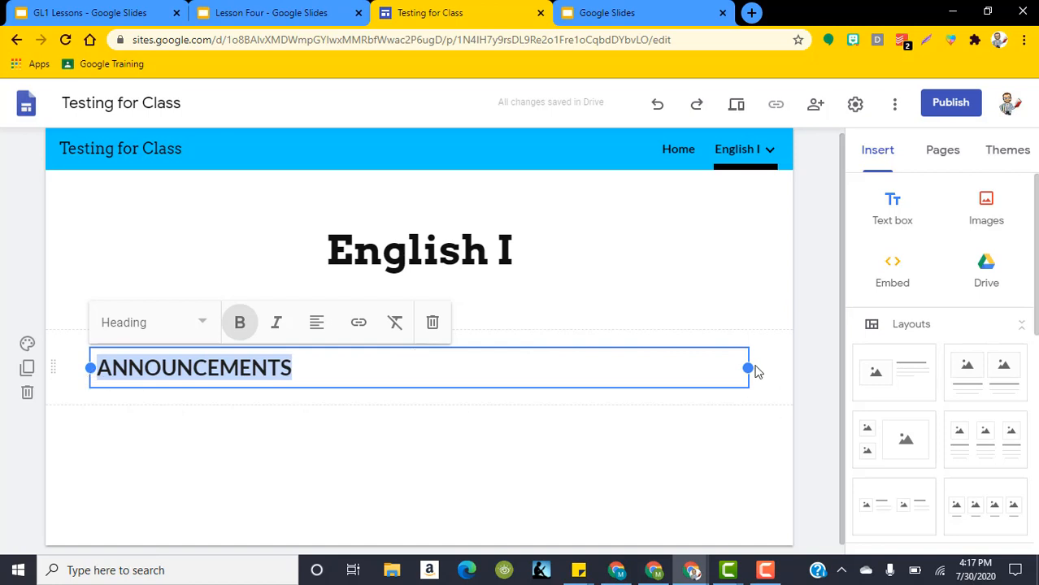
click(805, 365)
- Add a text box with the filler text "ffghndfgngh" below the ANNOUNCEMENTS heading
scroll(195, 456, down, 1)
double_click(191, 457)
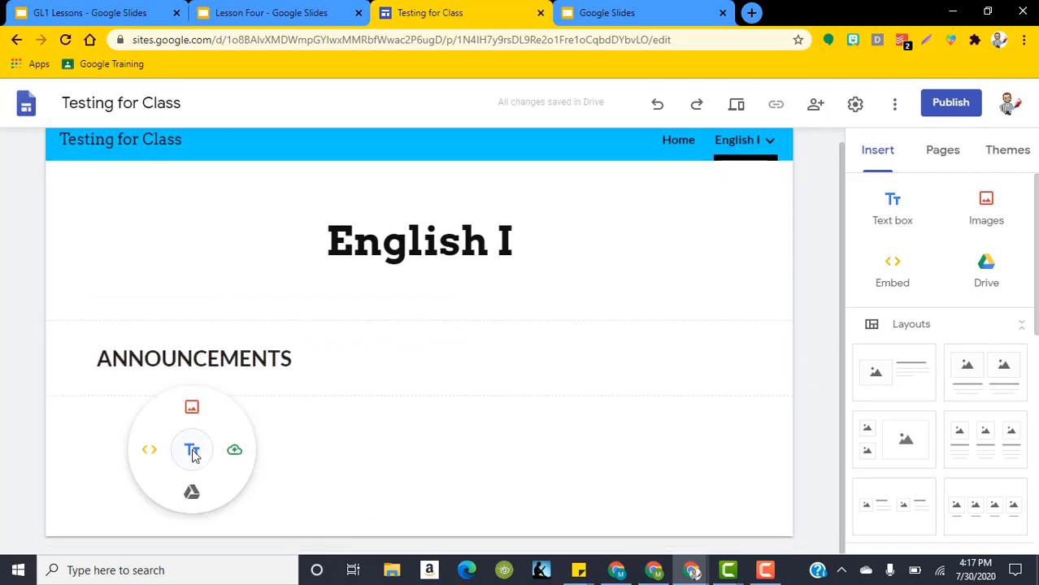
click(192, 453)
text(ffghndfgngh)
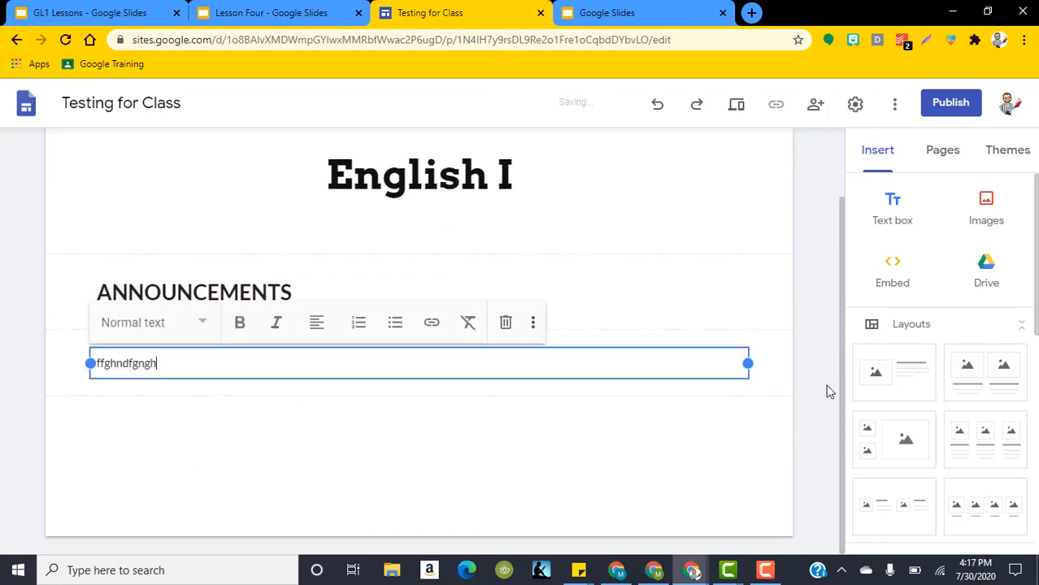
click(820, 385)
- Open the Homework subpage and add a text box reading "Monday February 3rd - Paper due"
scroll(821, 385, up, 2)
mouse_move(757, 153)
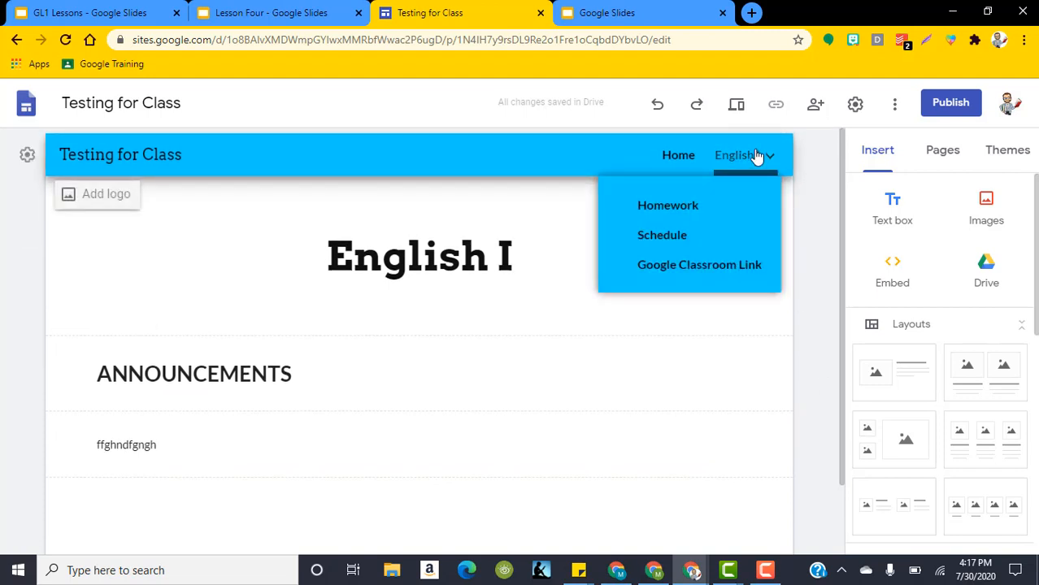
click(689, 204)
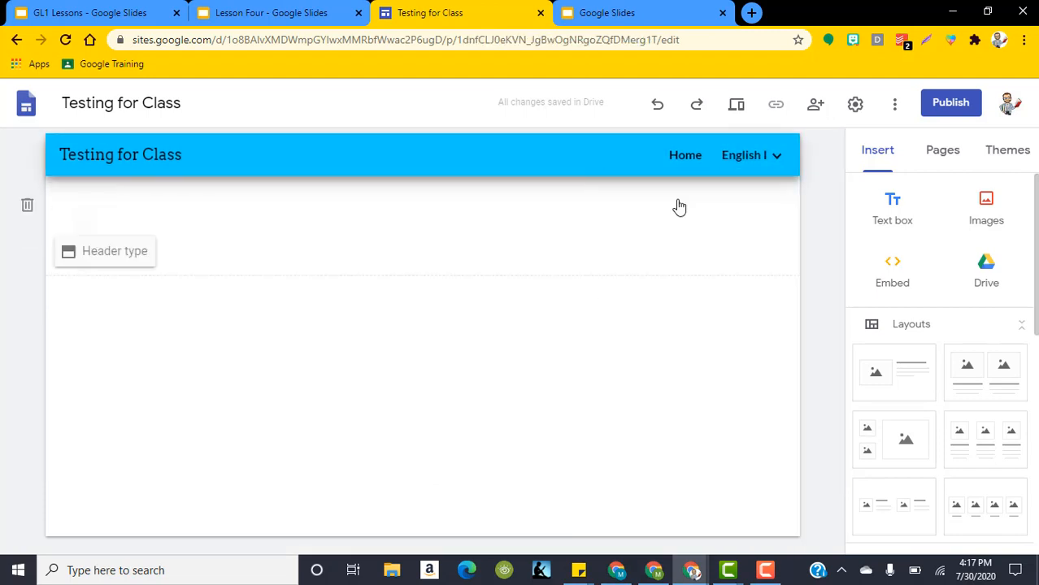
double_click(281, 399)
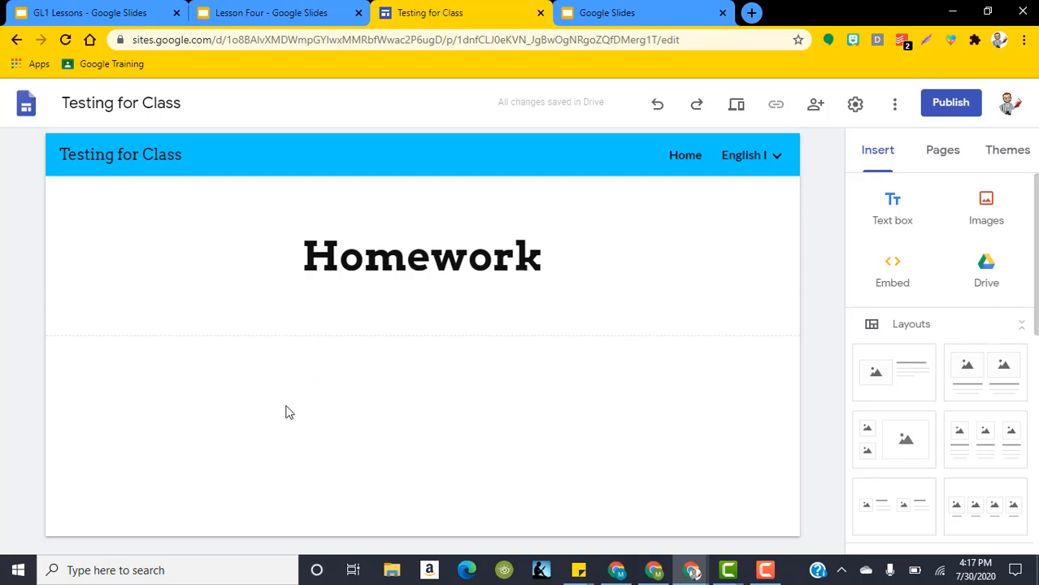
double_click(229, 415)
click(226, 410)
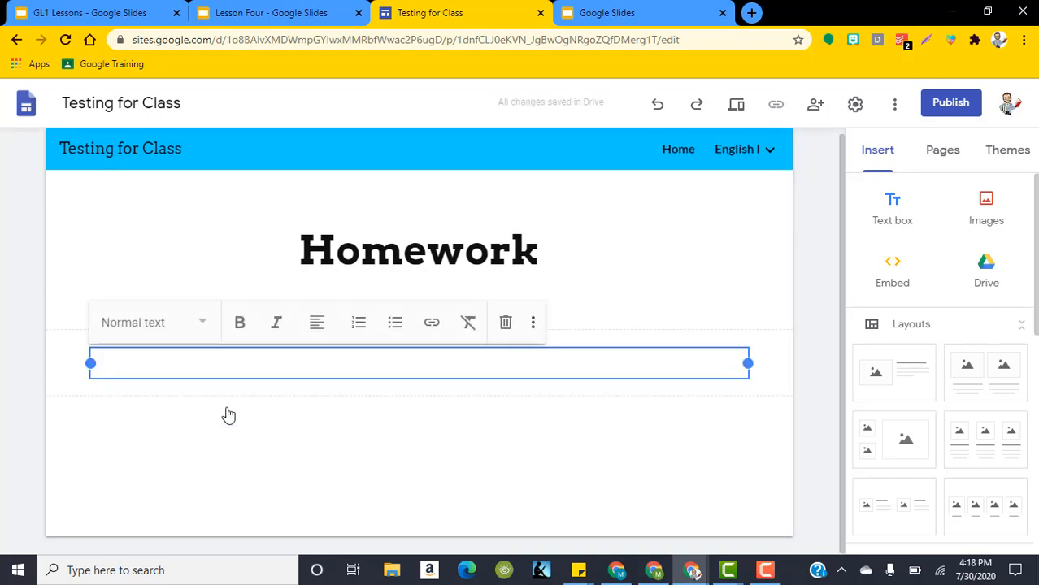
click(229, 415)
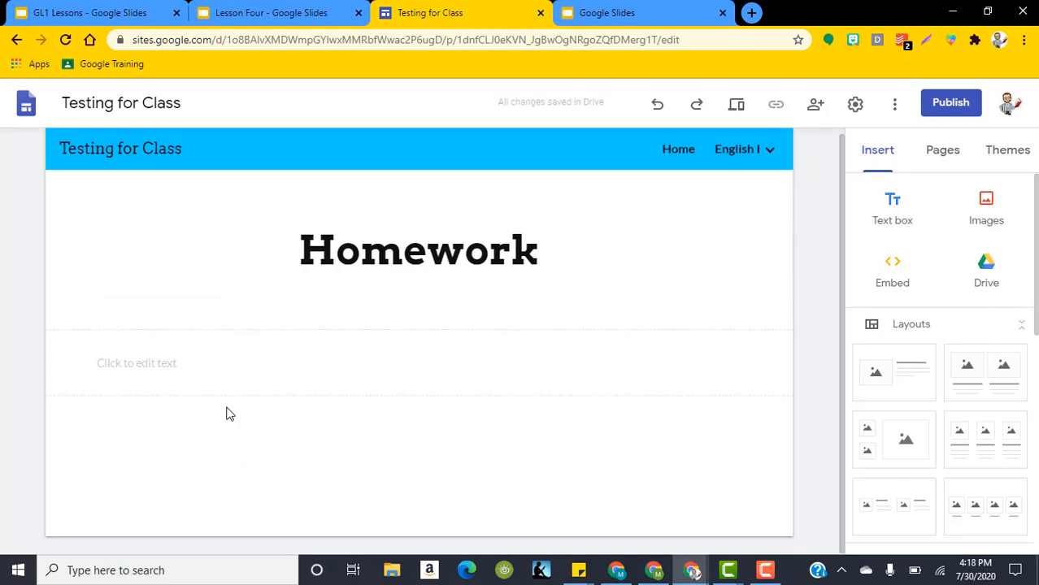
click(197, 371)
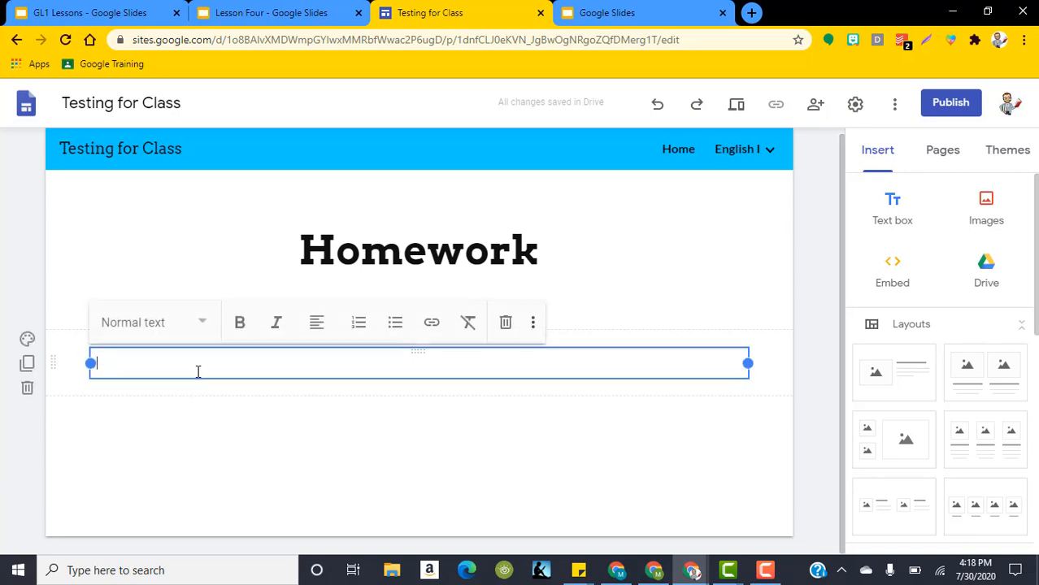
text(Monday Feb)
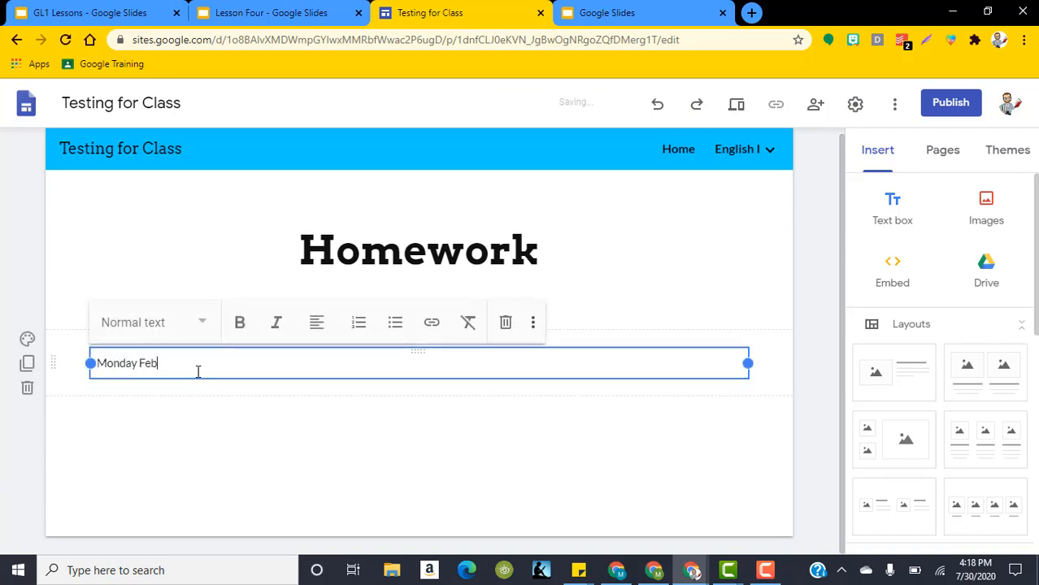
text(ruary 3rd - Paper due)
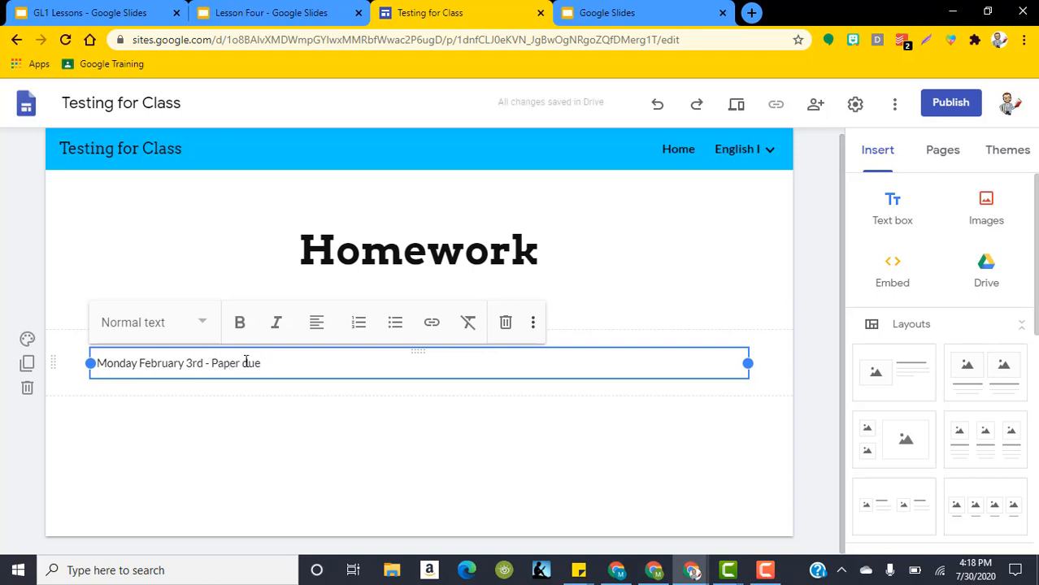
- Make the words "Paper due" bold in the homework entry
drag(264, 364, 211, 363)
click(242, 324)
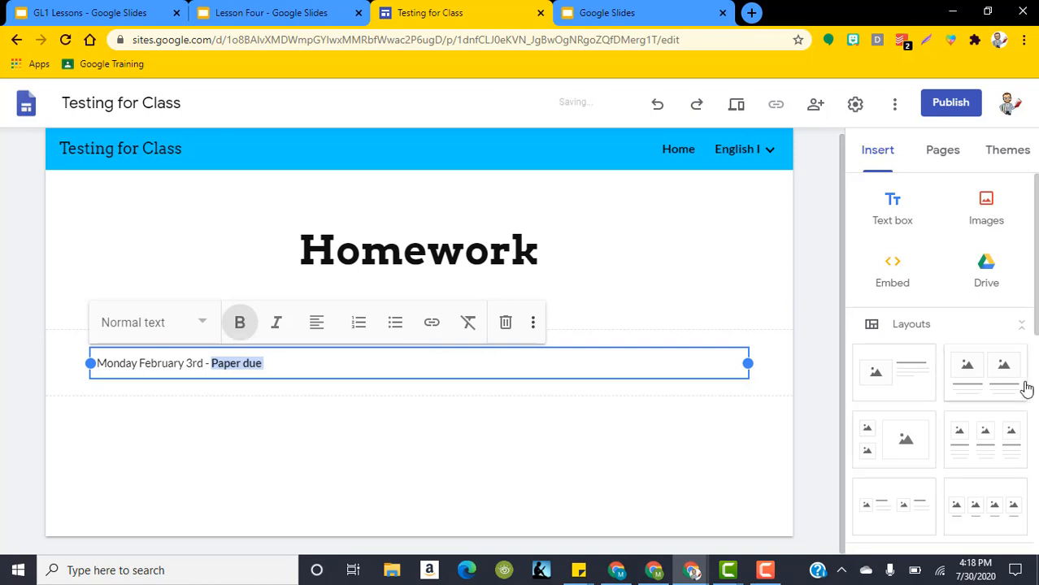
click(810, 368)
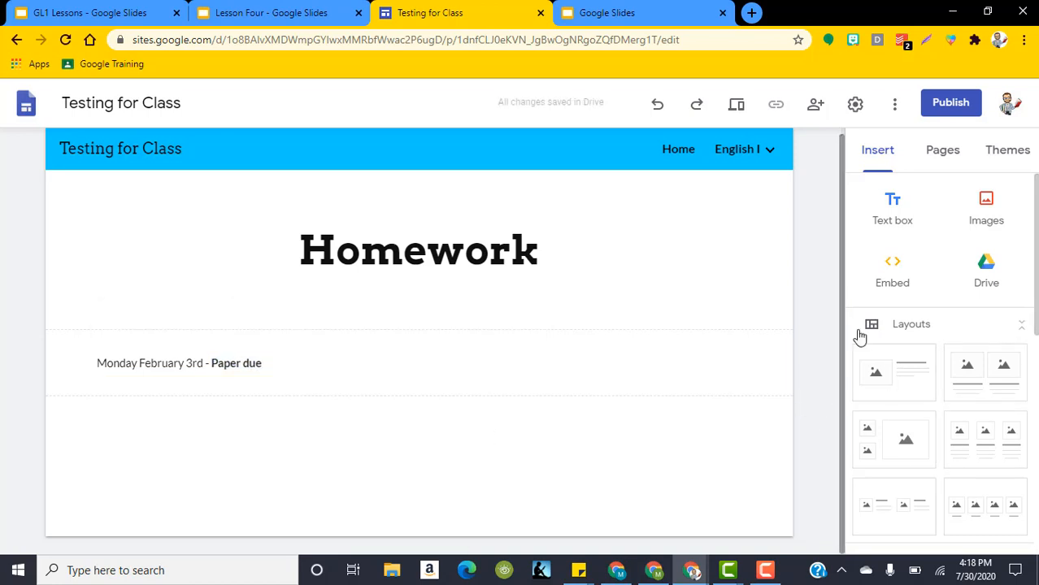
scroll(960, 443, down, 1)
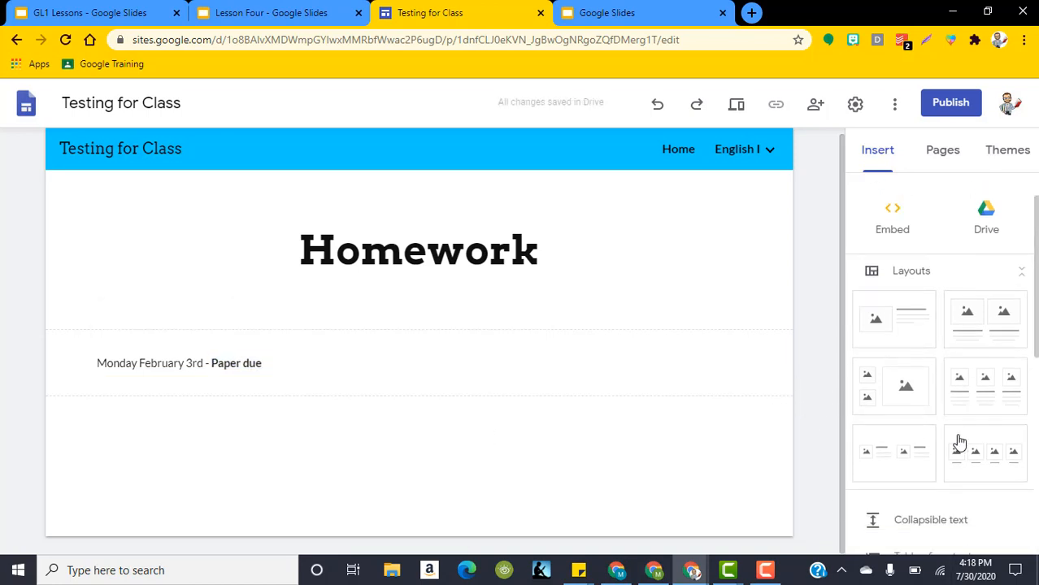
scroll(960, 443, down, 3)
mouse_move(767, 148)
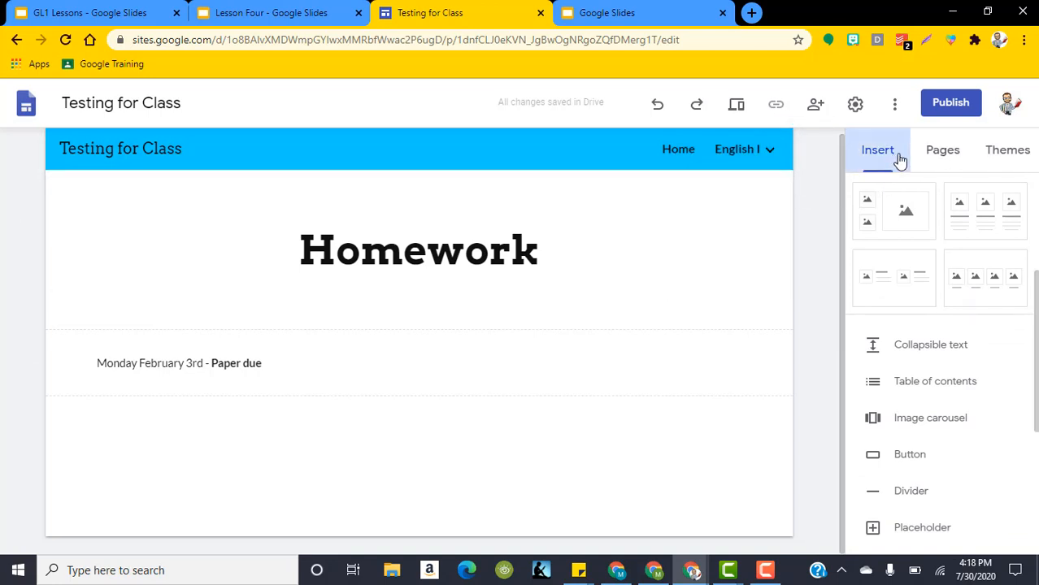
- Add a new top-level page named English II to the site
click(956, 157)
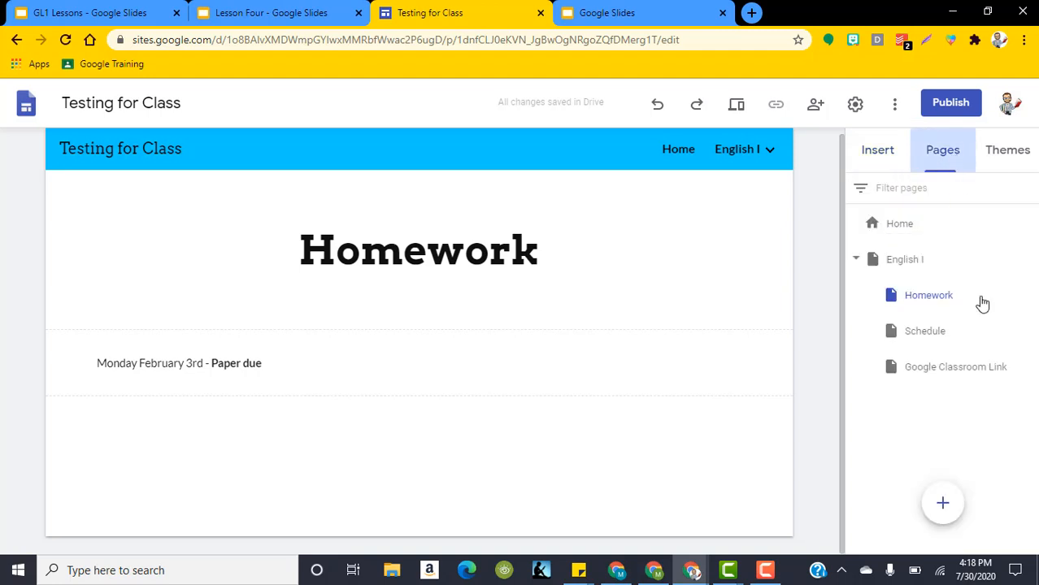
click(947, 502)
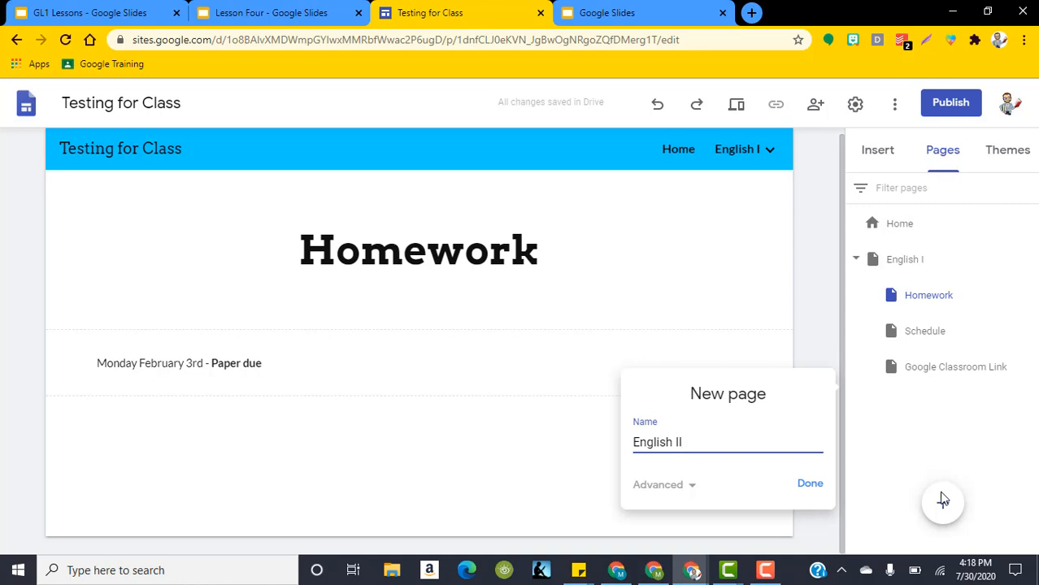
click(813, 485)
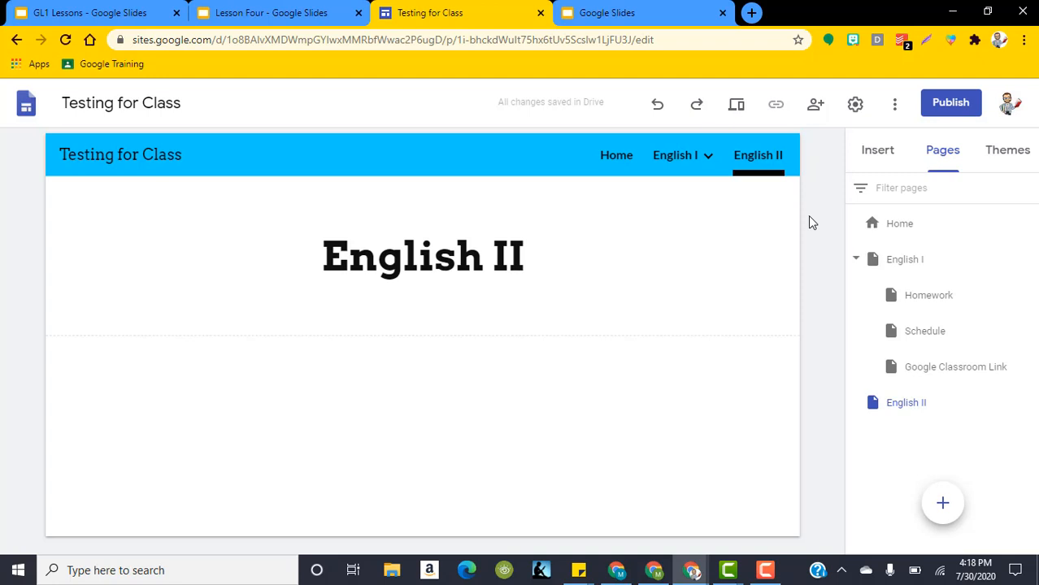
mouse_move(700, 154)
- Open ccsnj.net in a new browser tab and follow its summer work link to the ccs-summer-work site
click(751, 13)
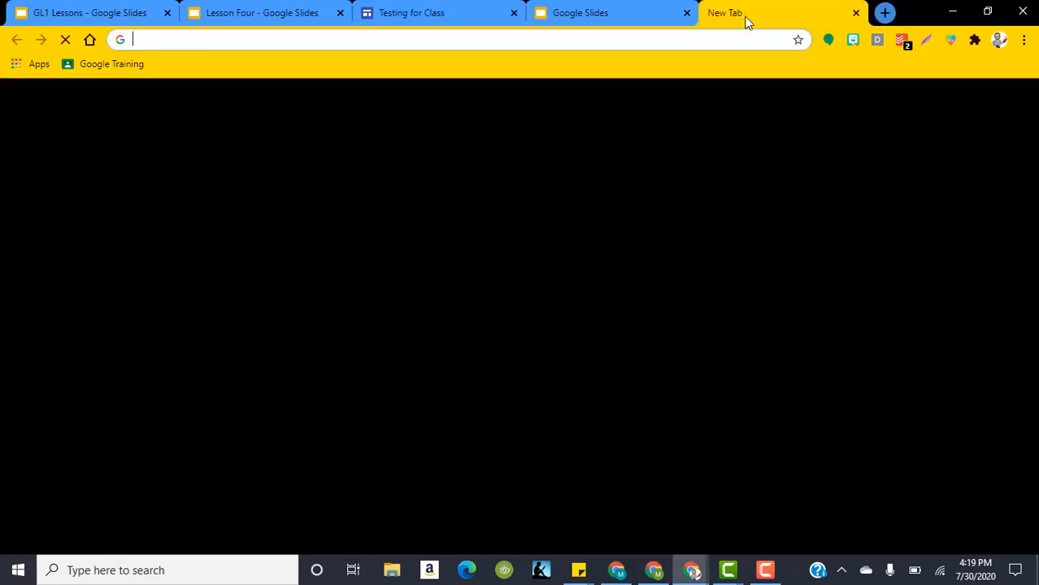
text(ccsnj.net)
key(Return)
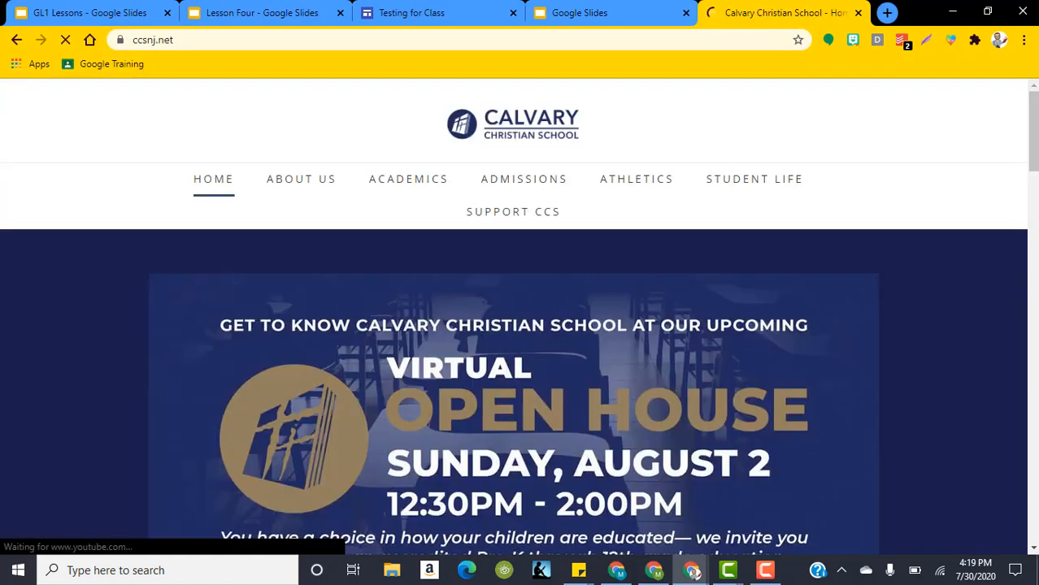
scroll(941, 284, down, 15)
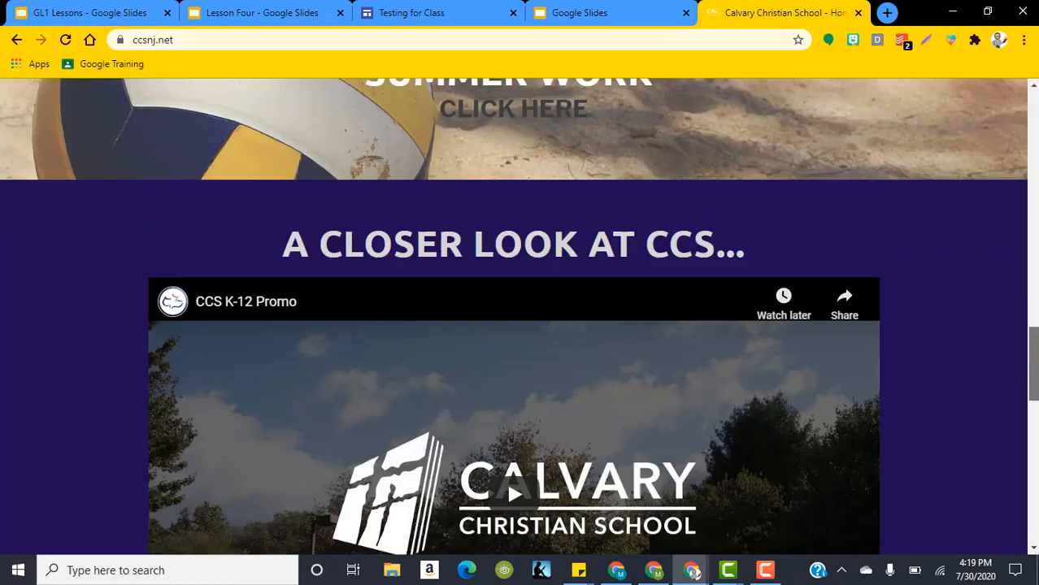
scroll(542, 415, up, 3)
click(487, 366)
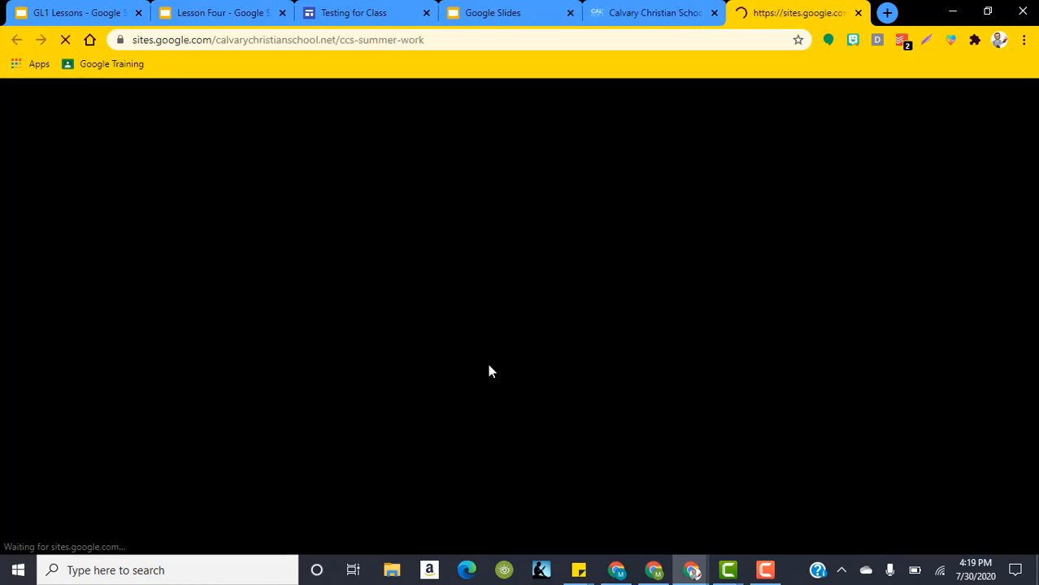
- Look through the CCS Summer Work home page, from the elementary grade links down to the high school links
scroll(785, 389, down, 3)
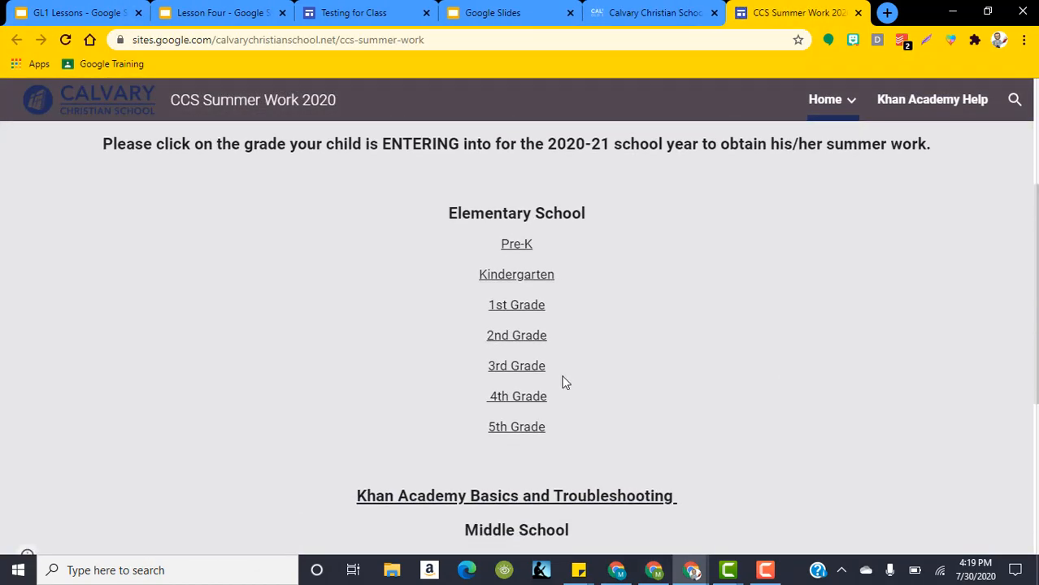
scroll(564, 380, up, 3)
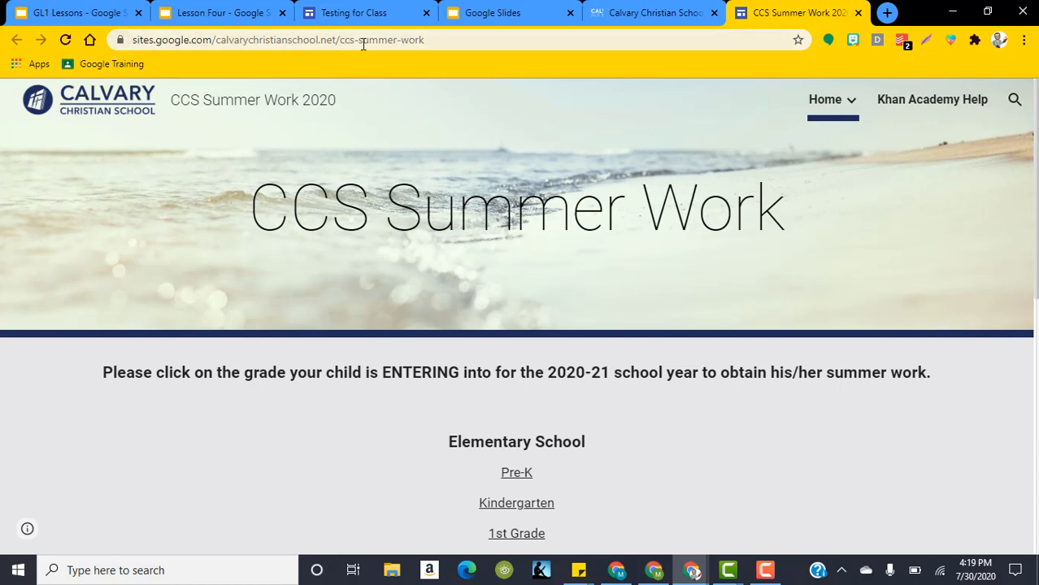
scroll(642, 488, down, 2)
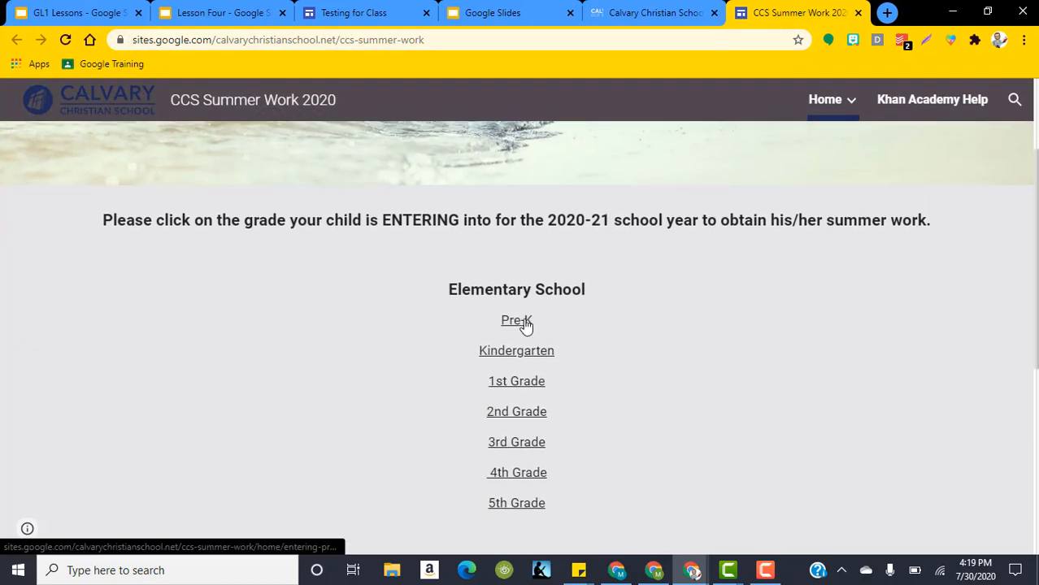
scroll(526, 323, down, 2)
scroll(542, 174, down, 2)
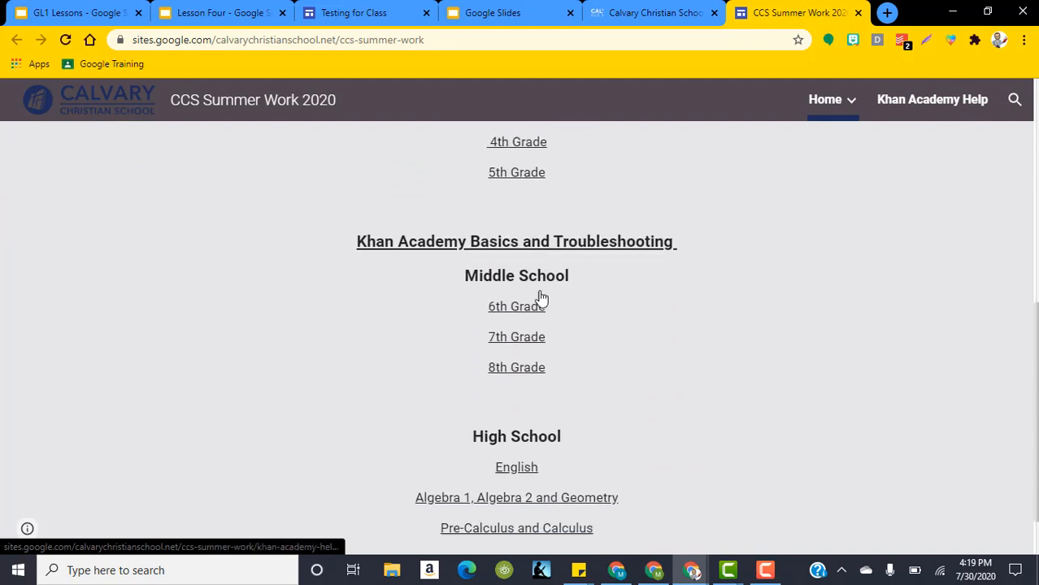
scroll(542, 299, down, 1)
drag(1035, 358, 1032, 101)
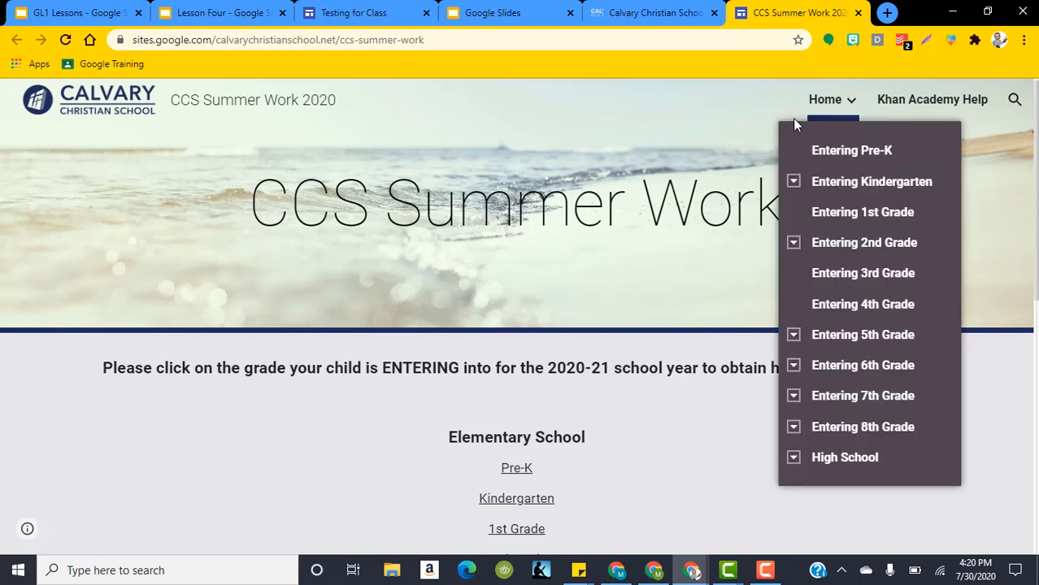
- Expand the High School subpages in the site's Home navigation and reload the home page
mouse_move(842, 108)
click(794, 458)
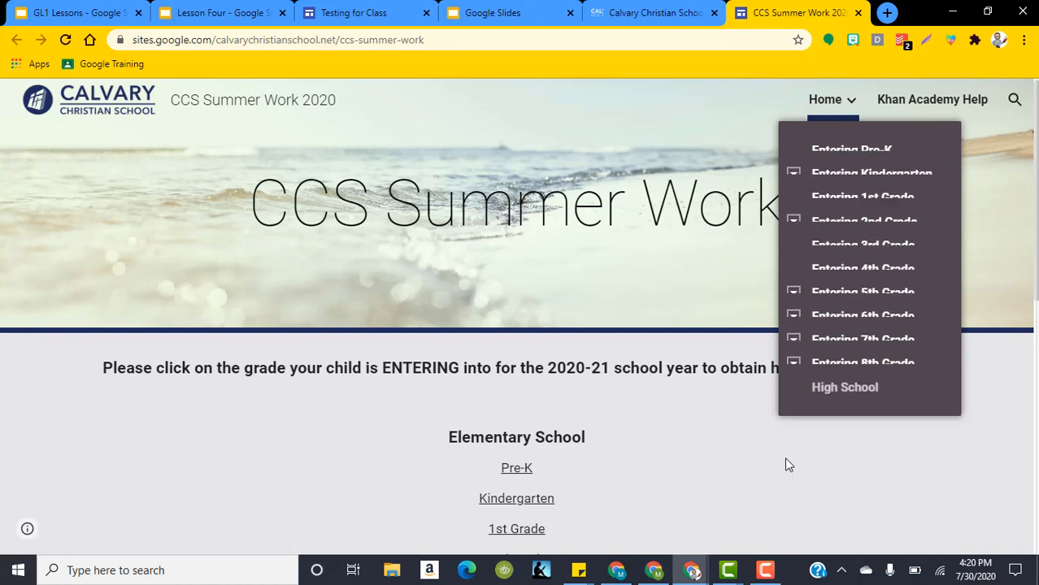
click(851, 104)
click(850, 104)
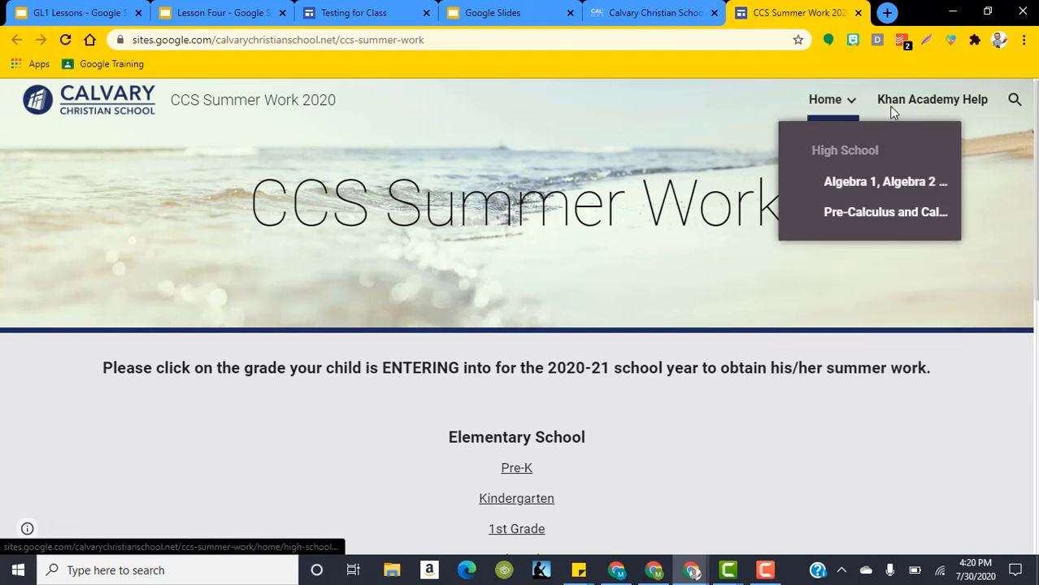
click(854, 103)
click(856, 104)
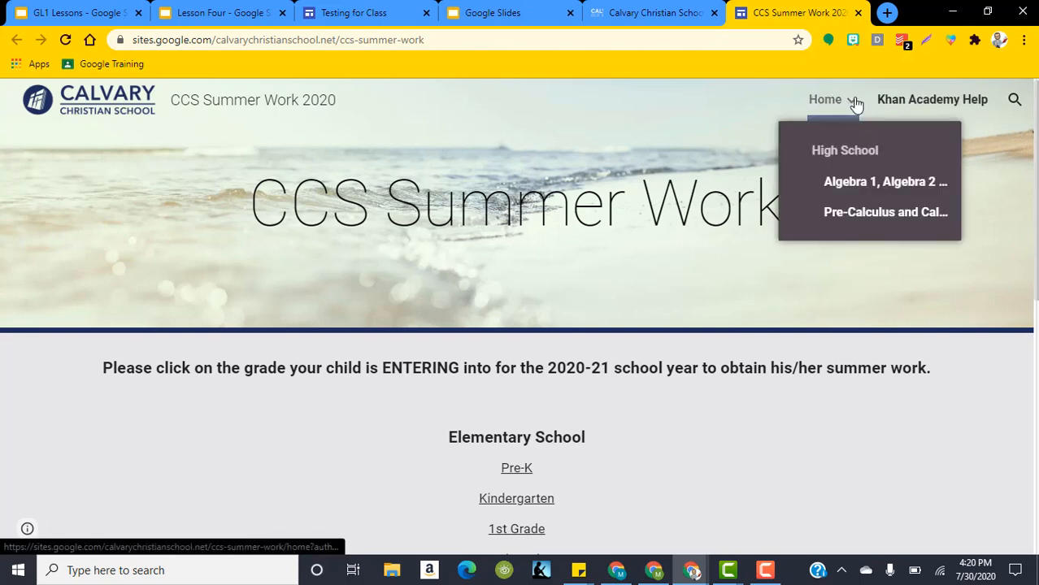
click(842, 114)
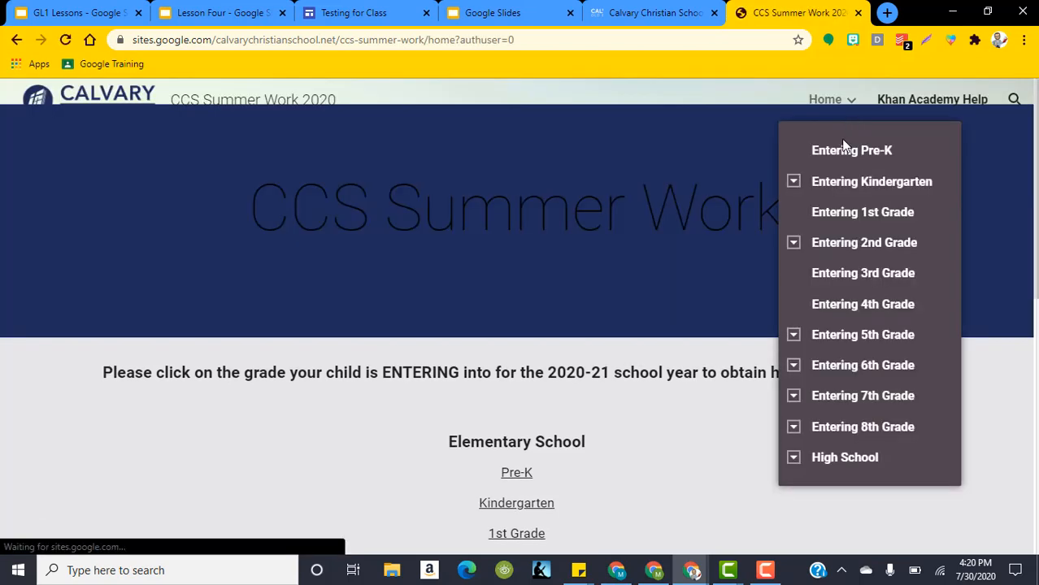
- Expand the Entering Kindergarten subpages in the site's Home navigation
scroll(851, 244, down, 1)
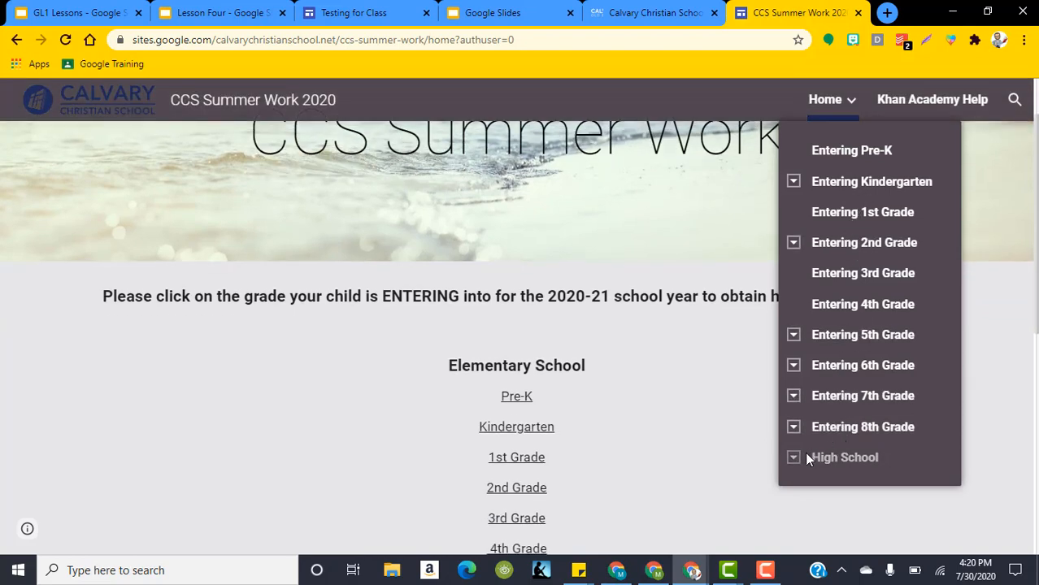
click(794, 183)
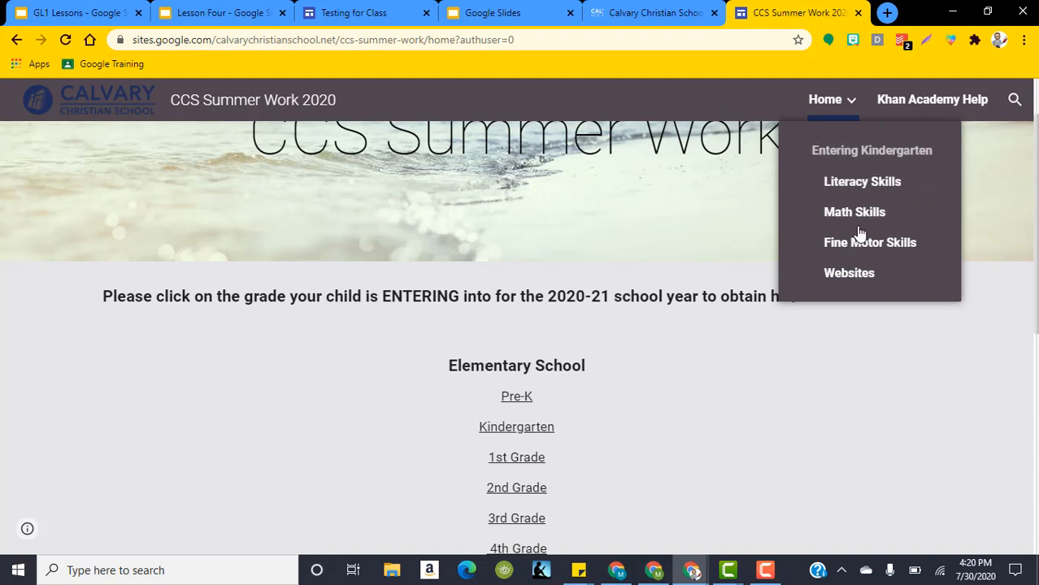
click(851, 107)
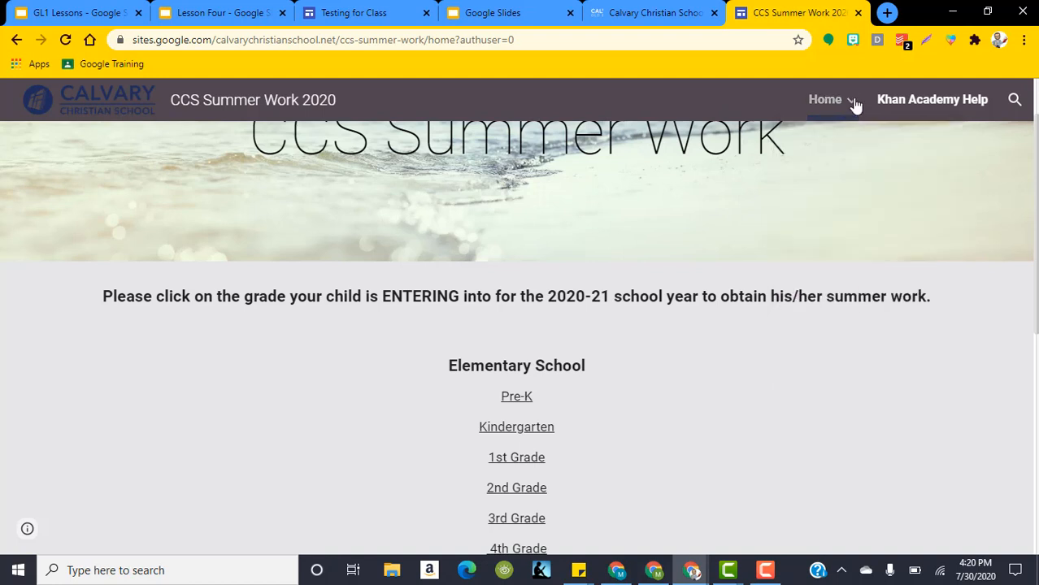
click(853, 101)
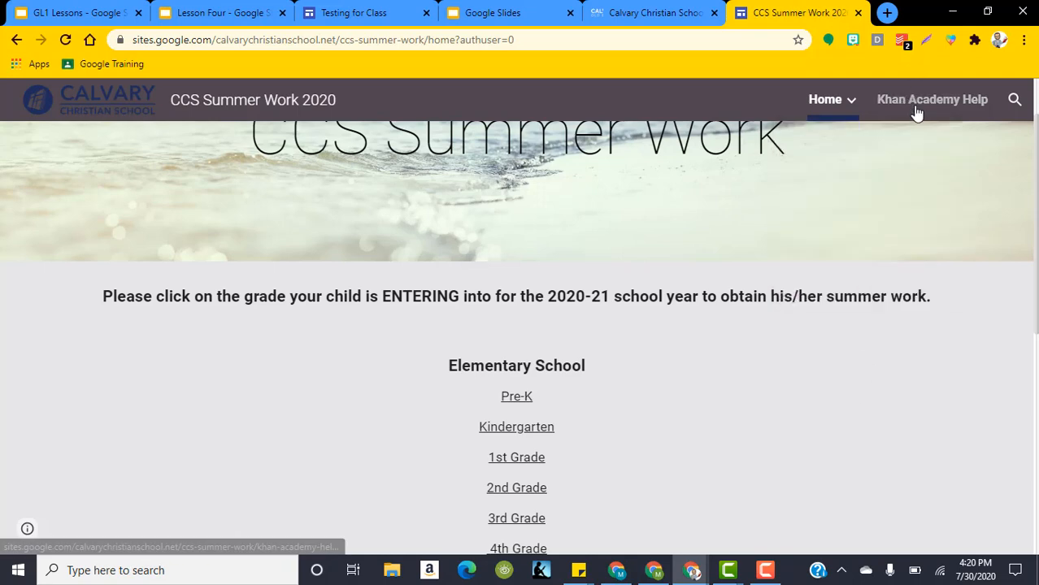
- Open the Khan Academy Help page and look through its instructions and class codes
click(943, 107)
scroll(304, 406, down, 9)
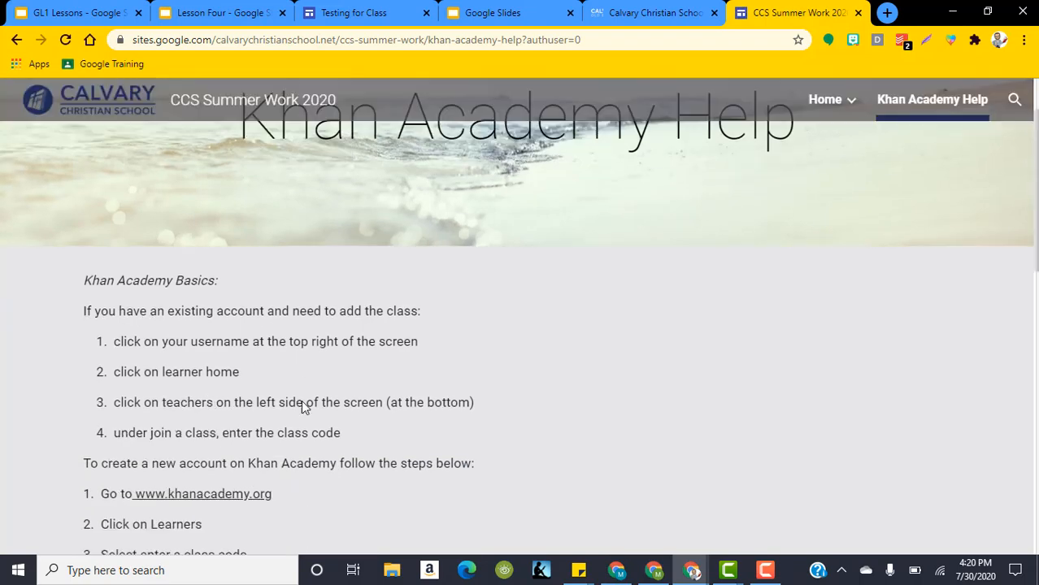
scroll(286, 294, down, 1)
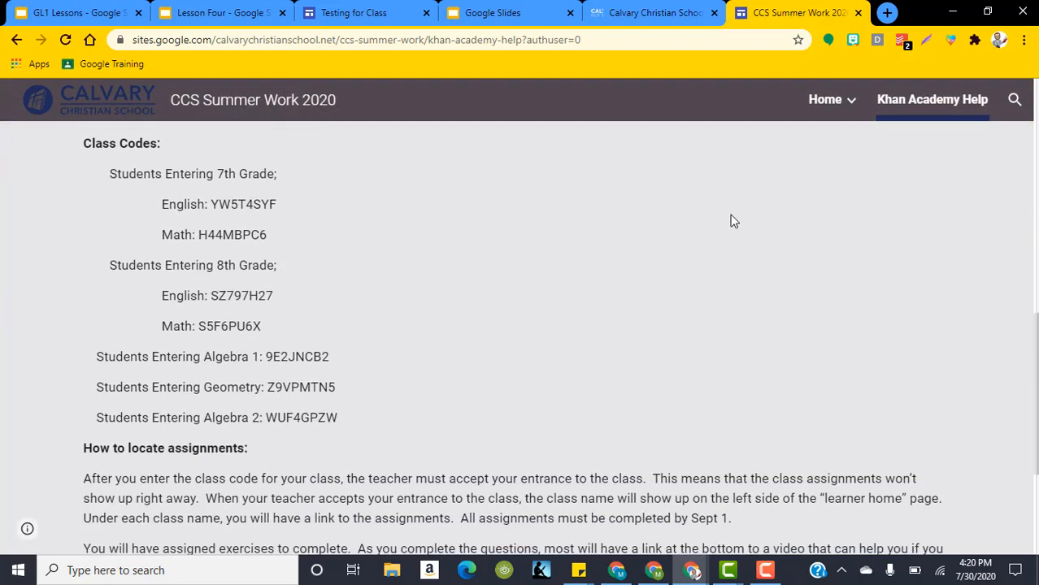
- Return to the CCS Summer Work home page and open the English link under High School
click(837, 100)
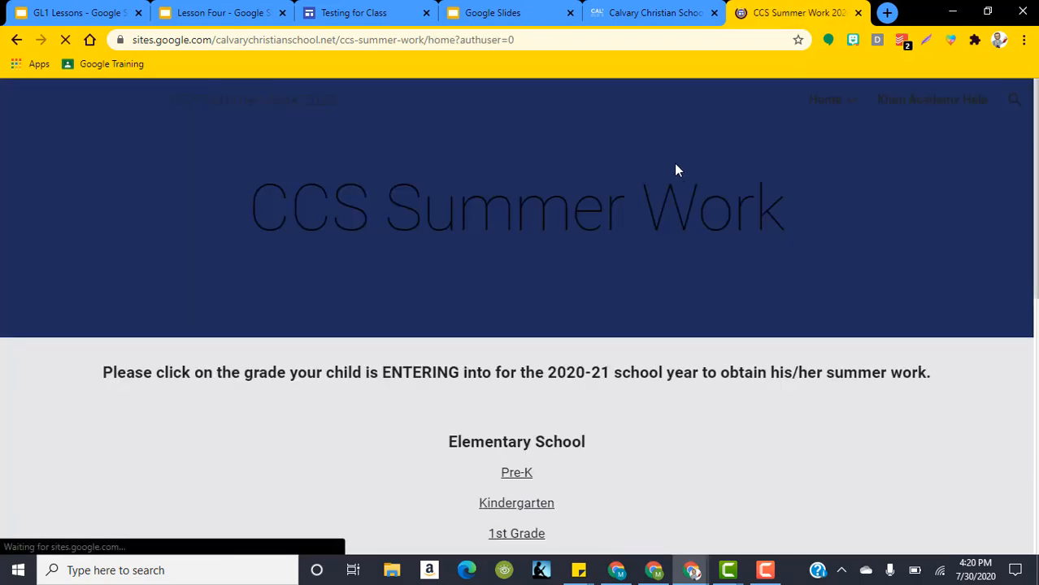
scroll(1006, 463, down, 7)
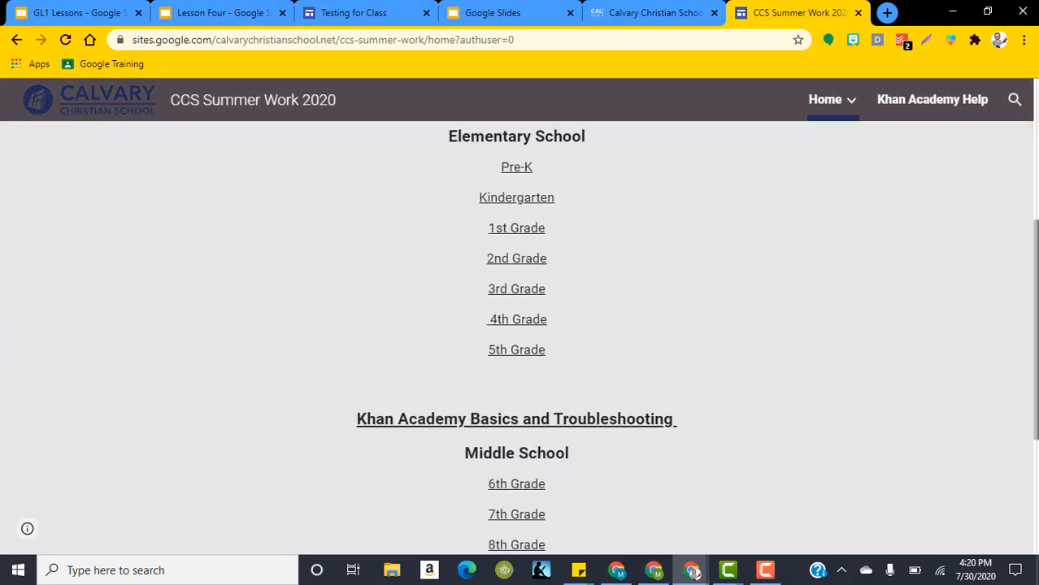
scroll(830, 419, up, 1)
scroll(831, 419, down, 1)
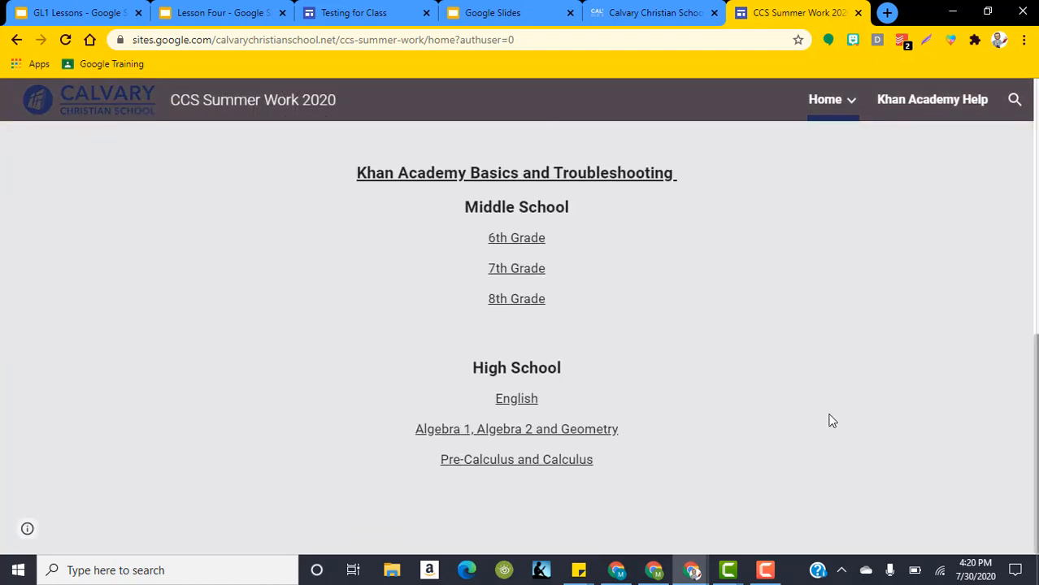
scroll(715, 369, up, 3)
scroll(660, 301, down, 3)
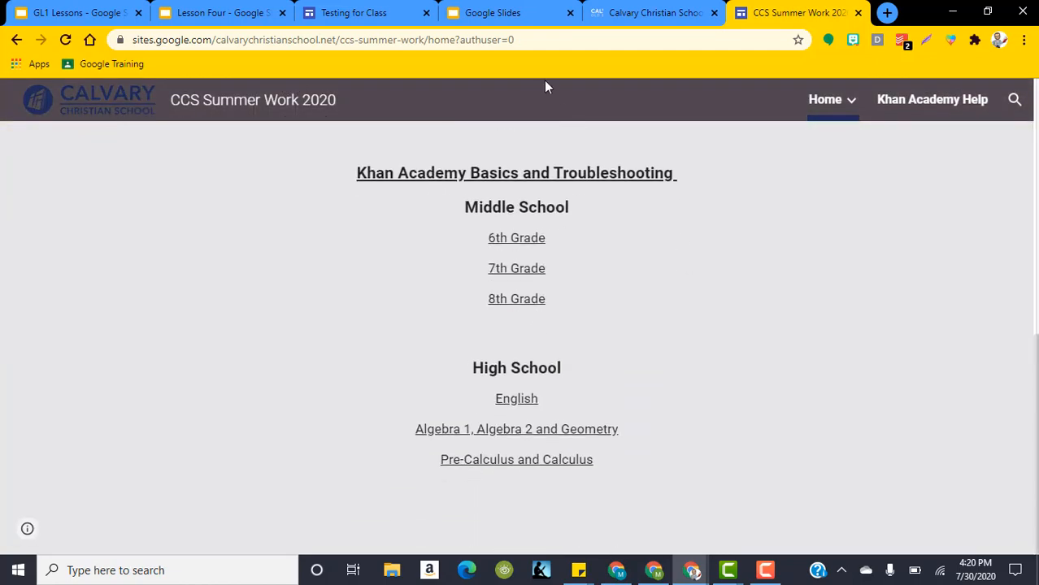
click(518, 401)
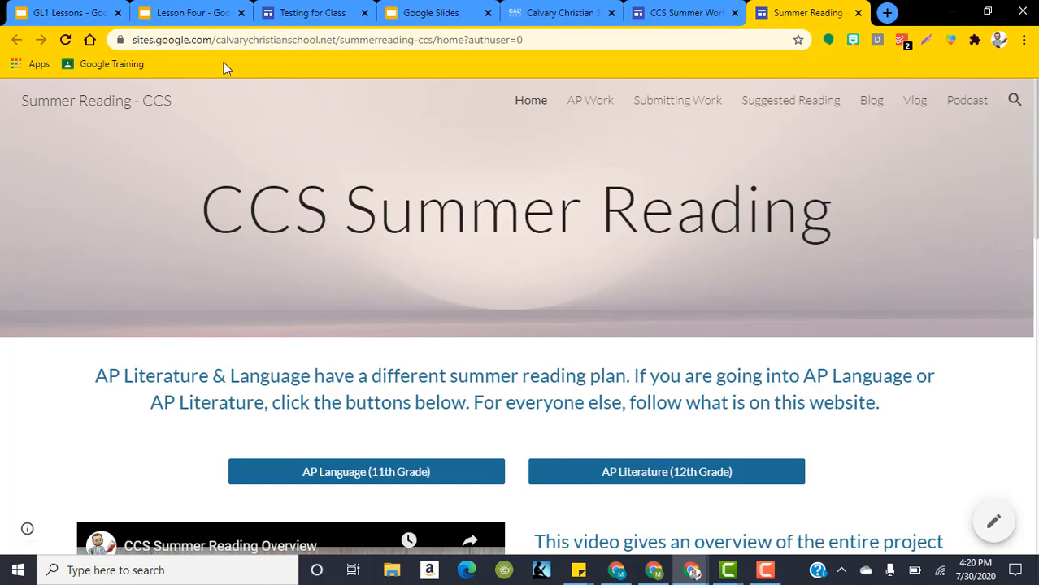
- Look through the CCS Summer Reading home page with its AP buttons and embedded videos
scroll(885, 258, down, 1)
scroll(884, 258, down, 3)
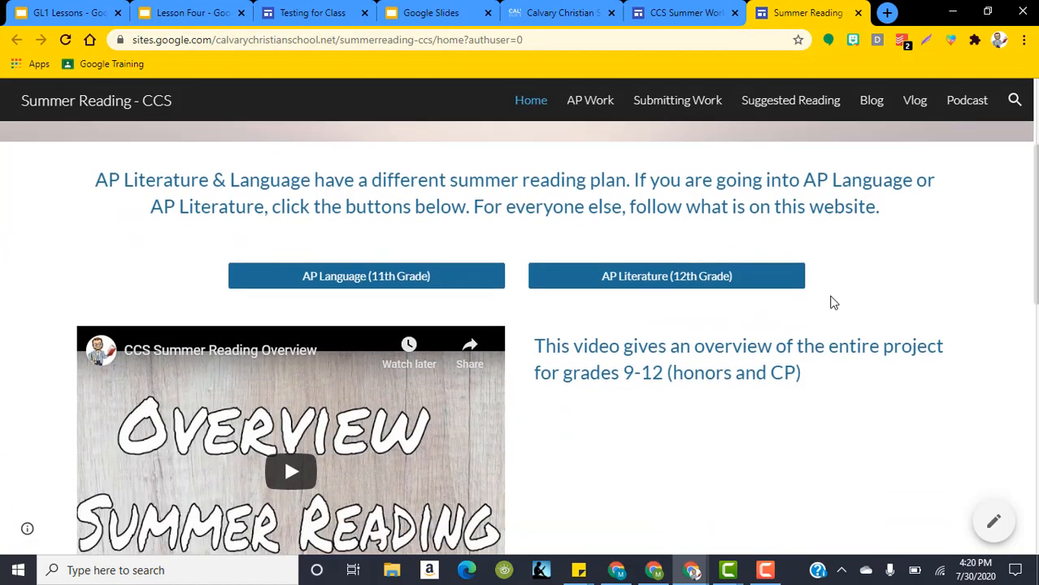
scroll(570, 365, down, 1)
scroll(641, 366, down, 6)
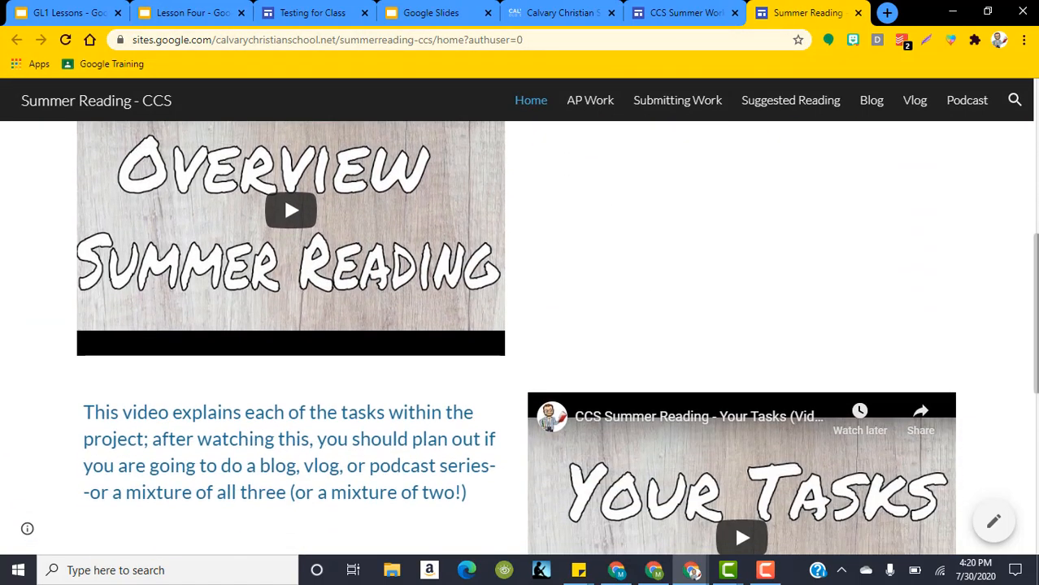
scroll(642, 366, up, 11)
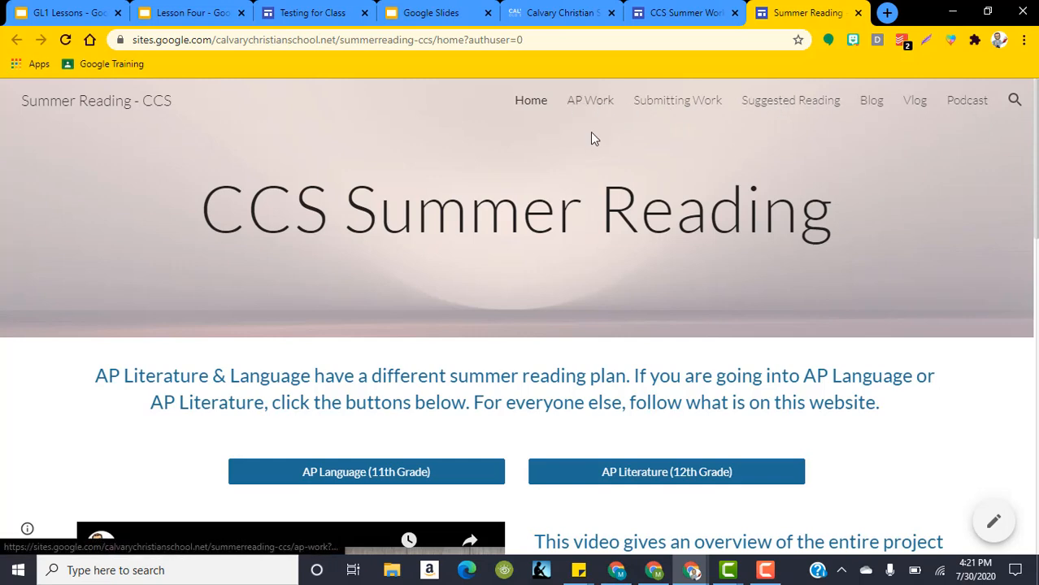
- Open the Submitting Work page and examine its instructions and the embedded rubric document through its last page
click(685, 104)
scroll(683, 154, down, 10)
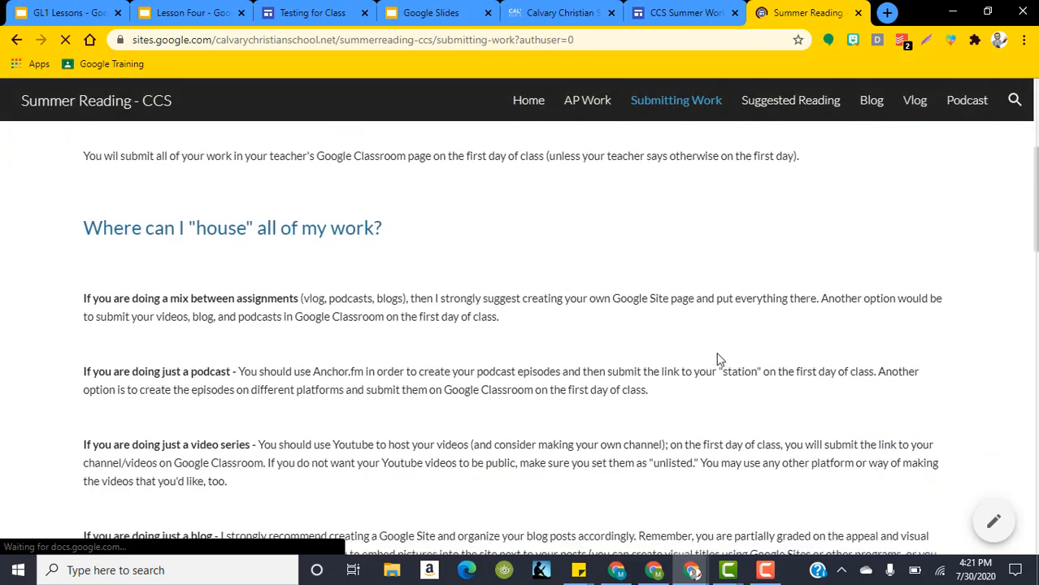
scroll(849, 308, down, 2)
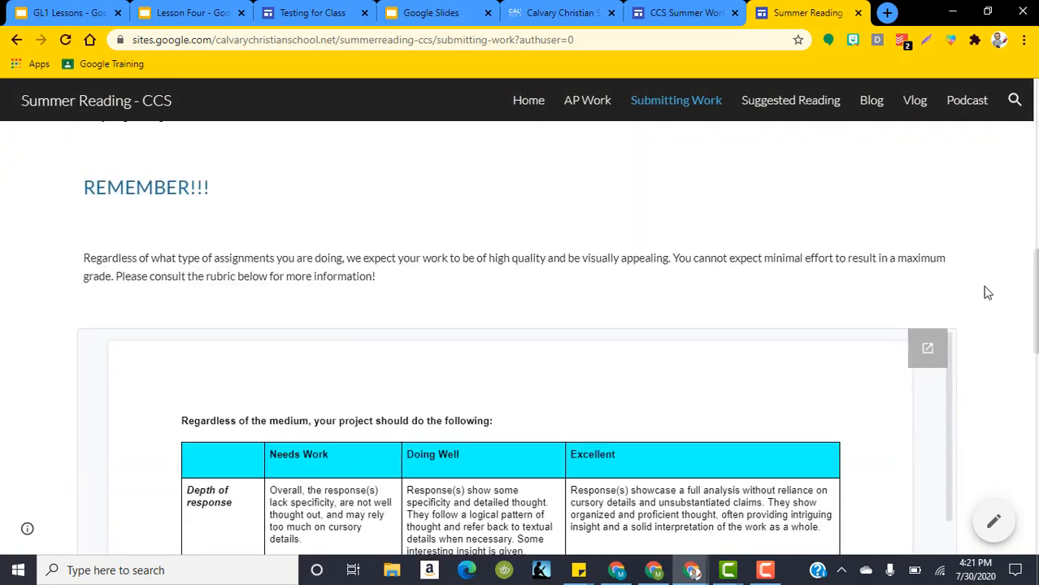
scroll(985, 293, down, 7)
scroll(735, 455, up, 4)
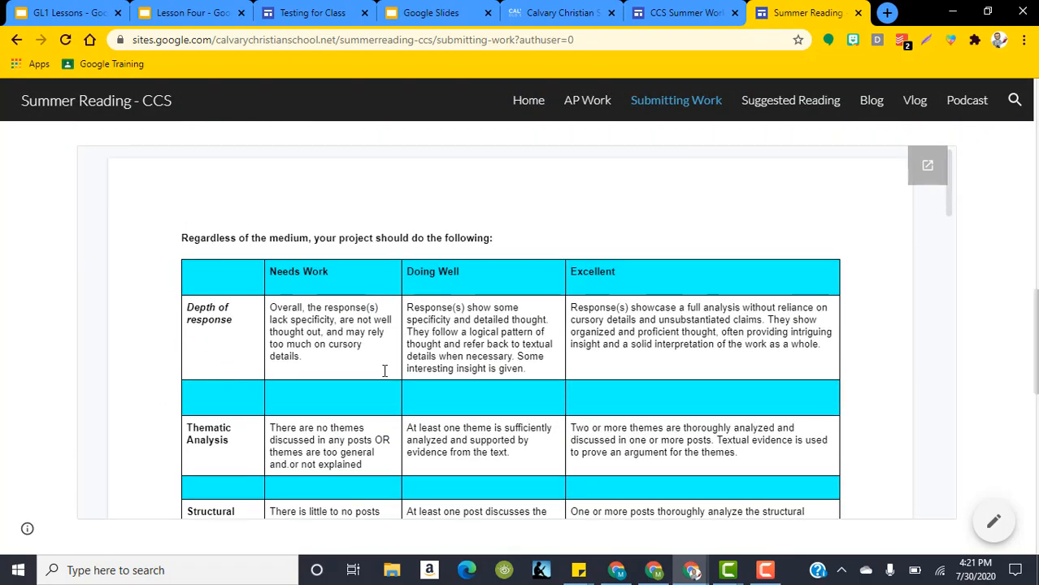
scroll(569, 325, down, 10)
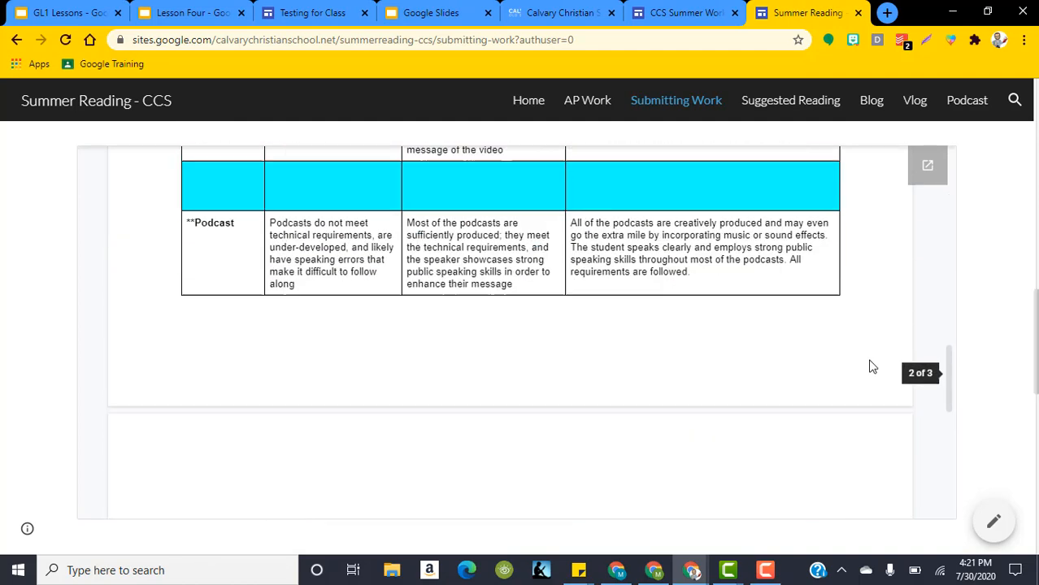
drag(950, 378, 946, 476)
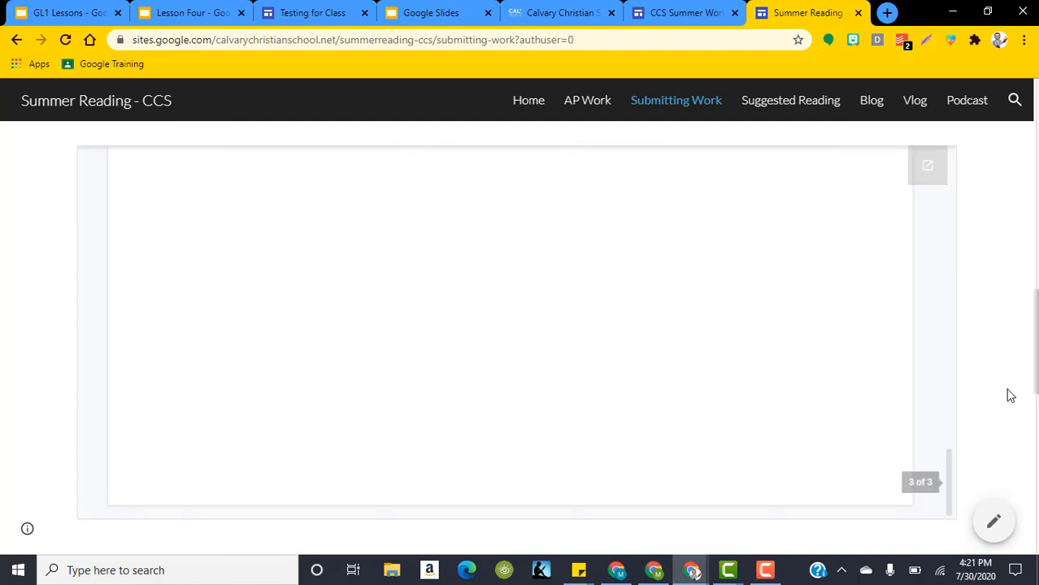
- View the embedded Google Site how-to videos on the Submitting Work page
scroll(1005, 395, down, 5)
scroll(1000, 396, up, 3)
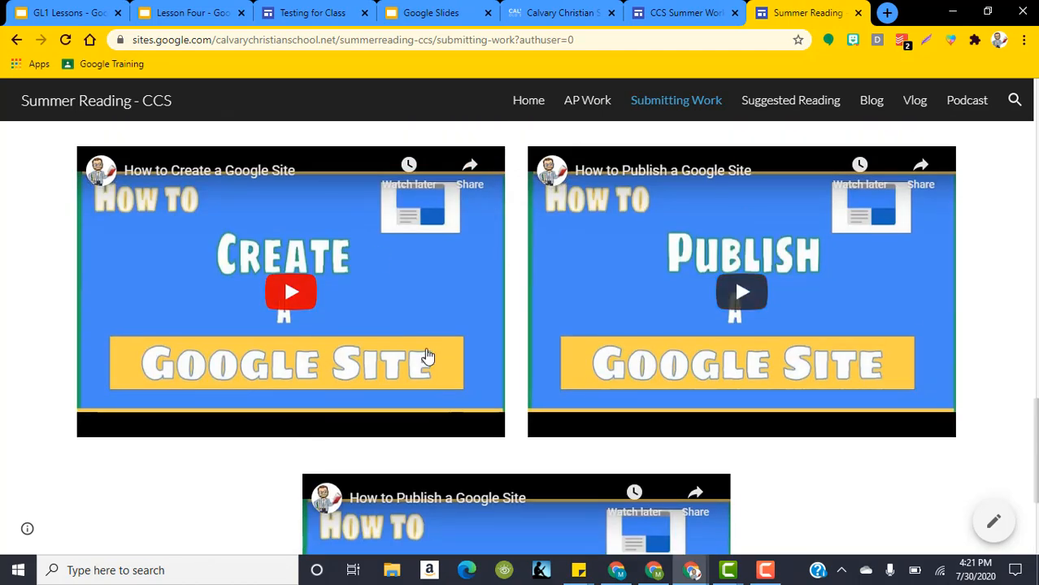
scroll(1026, 435, up, 6)
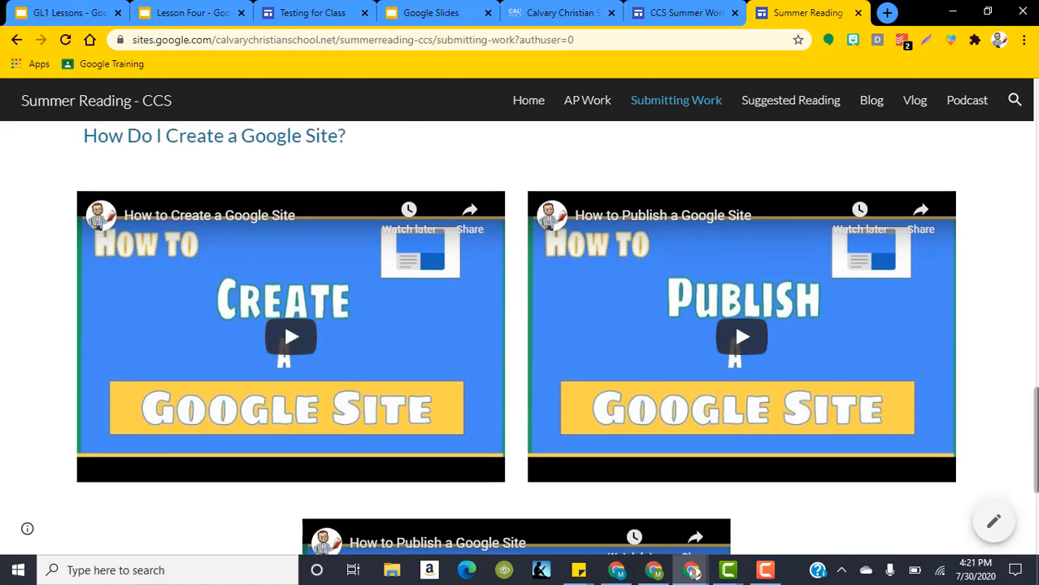
drag(1035, 335, 1036, 117)
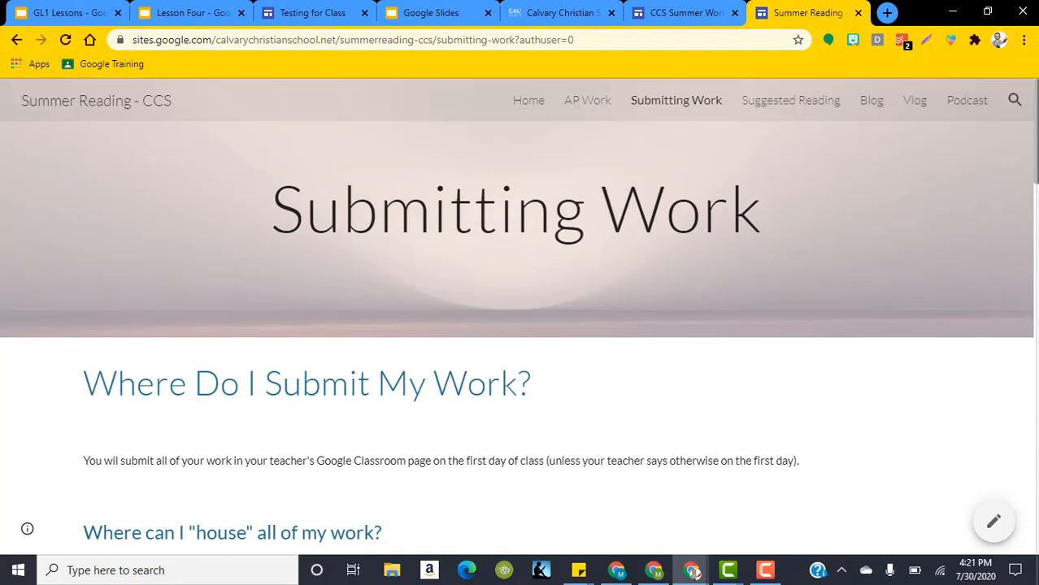
- View the Suggested Reading page, the sample entries on the Blog page, and the Vlog page
click(779, 104)
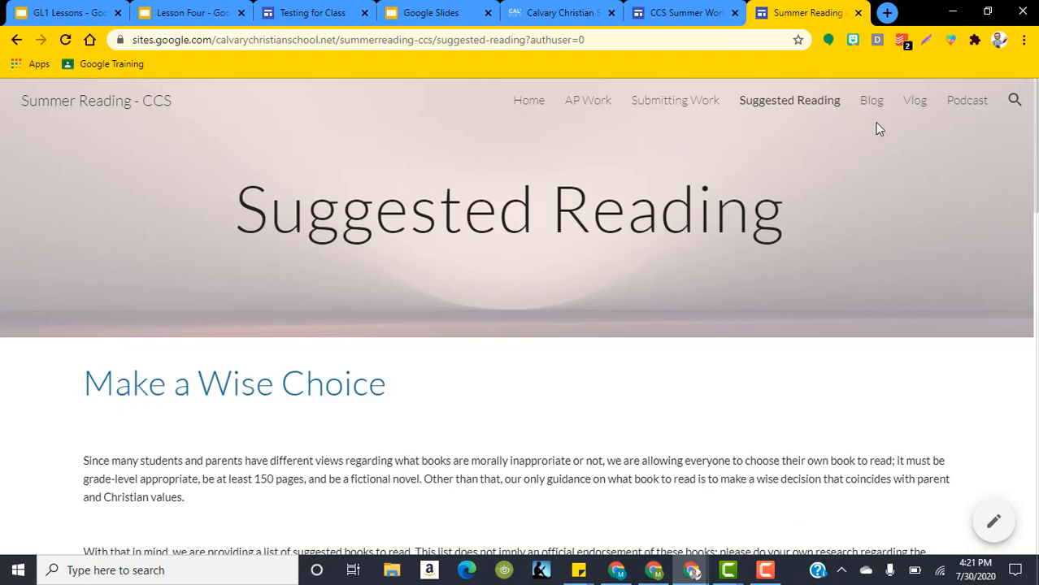
scroll(875, 122, down, 1)
click(870, 101)
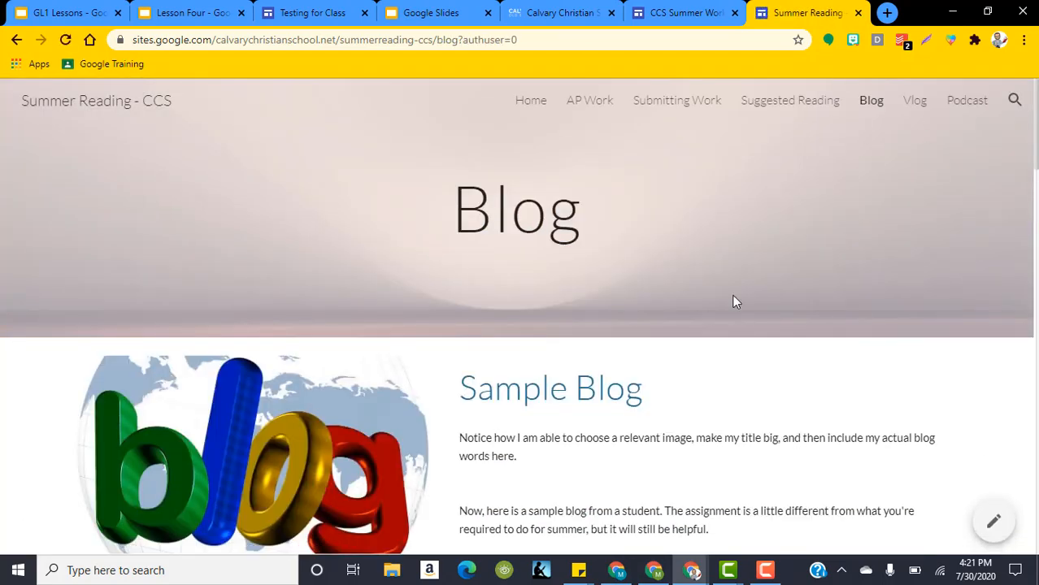
scroll(800, 295, down, 7)
scroll(800, 294, up, 5)
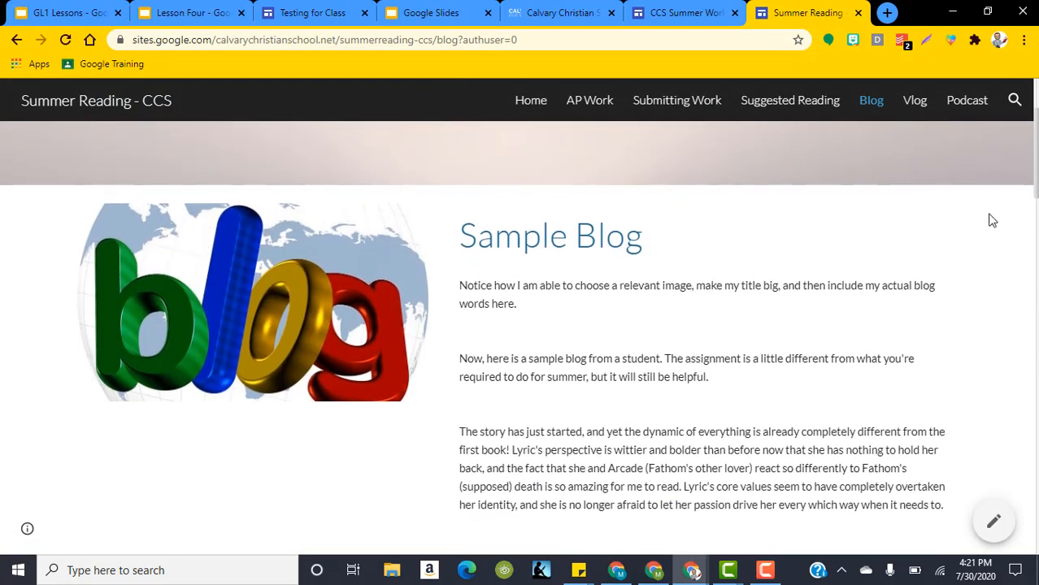
click(912, 104)
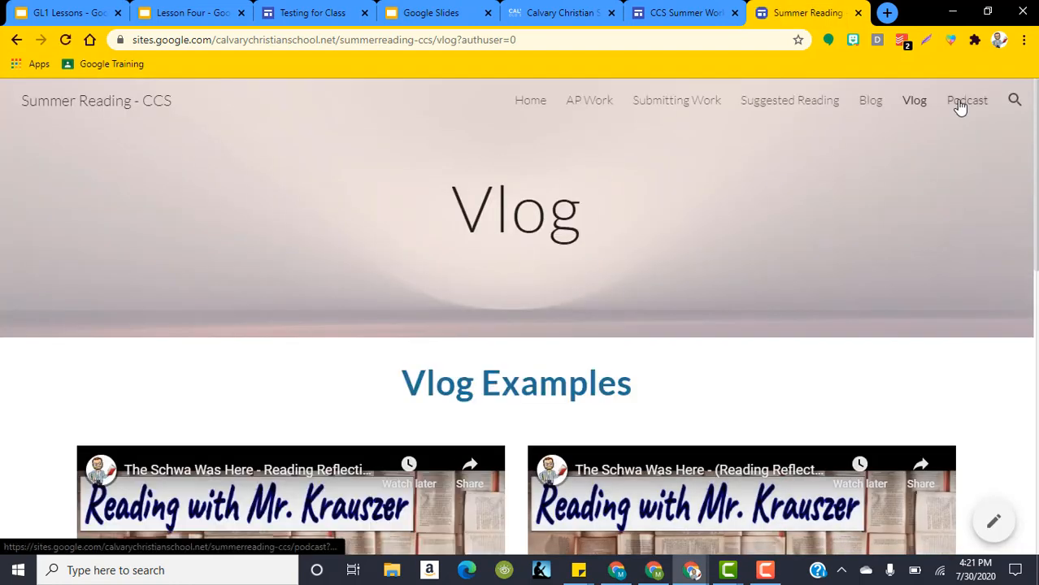
- View the Podcast and AP Work pages, and look through the AP course offerings on the linked AP CCS site
click(962, 104)
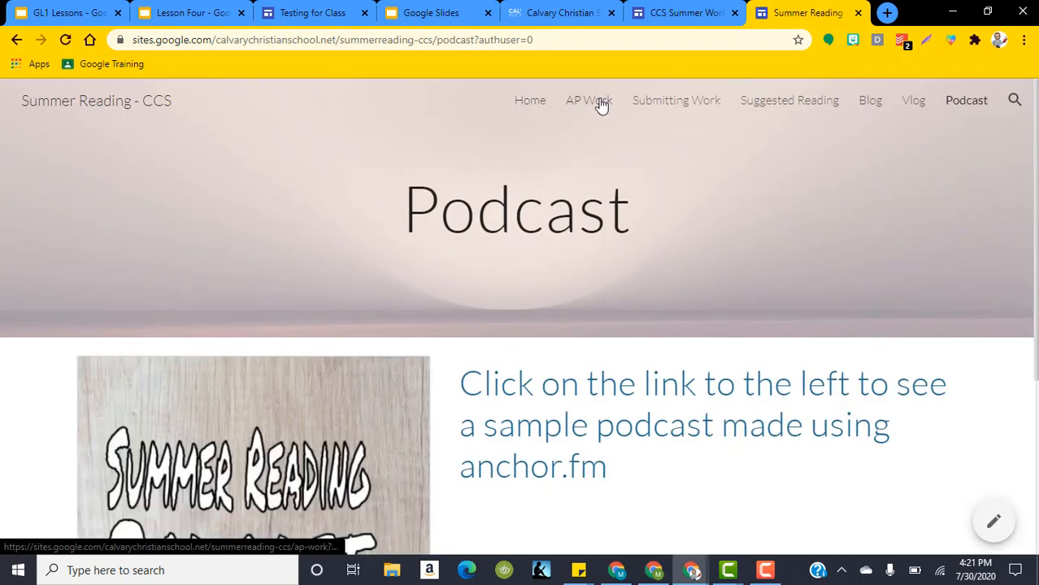
click(600, 104)
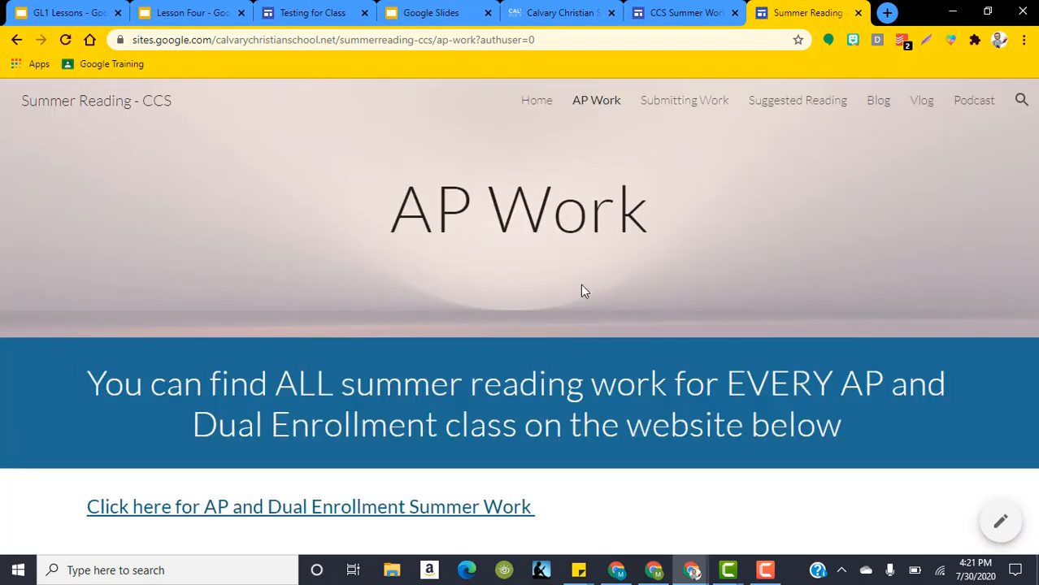
click(434, 504)
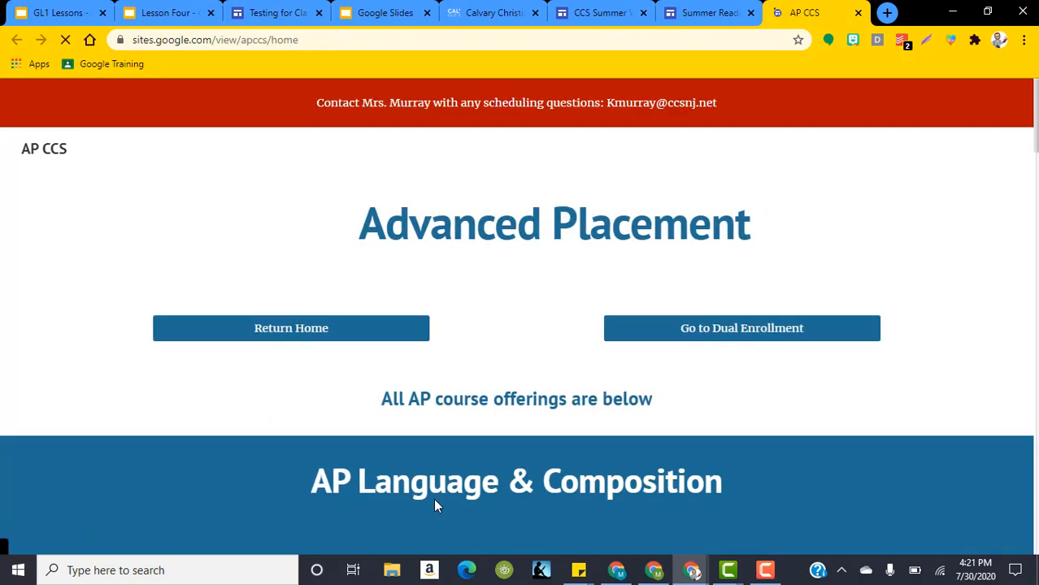
scroll(615, 284, down, 3)
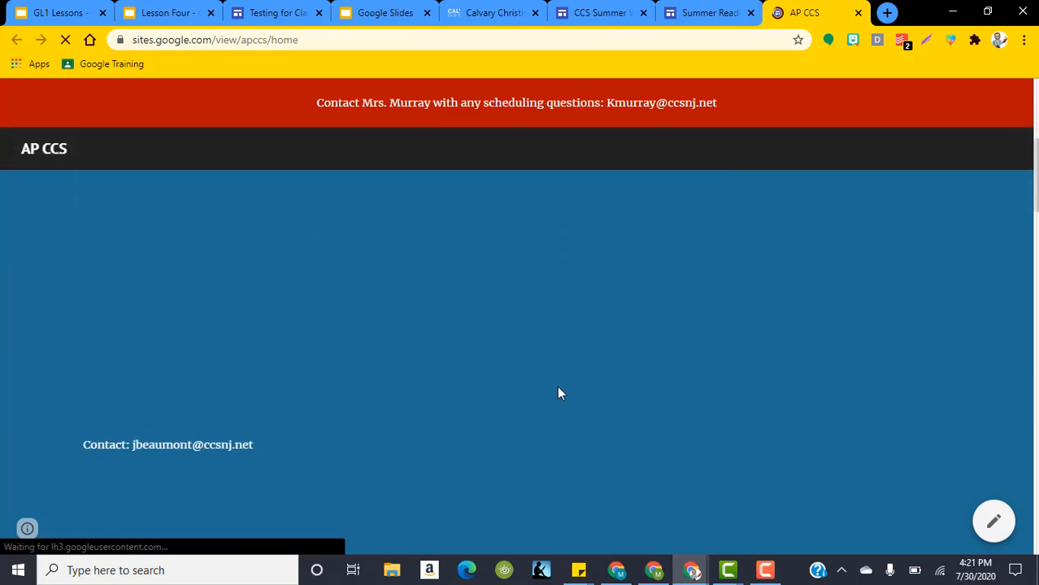
scroll(577, 322, down, 3)
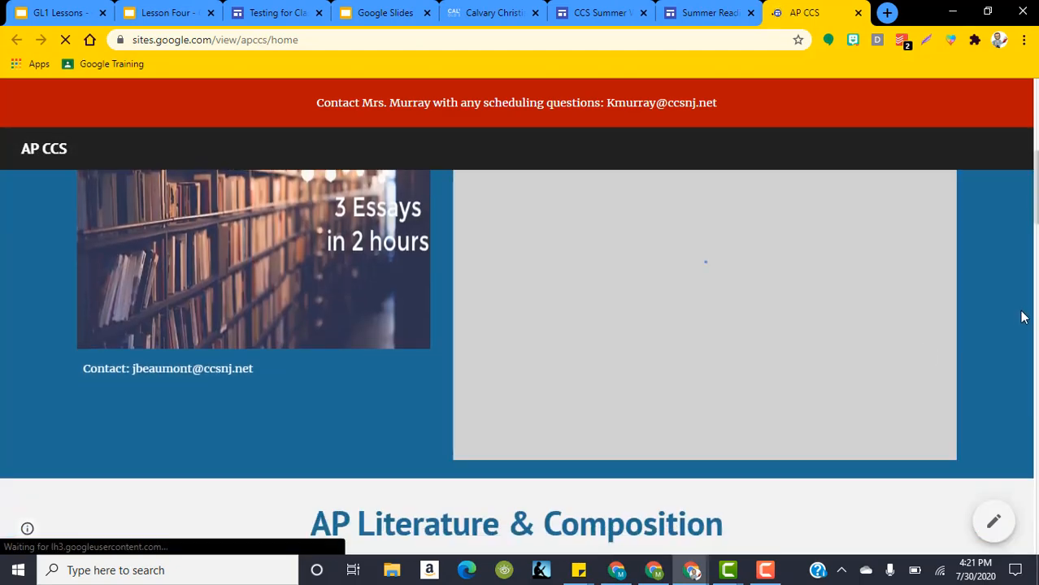
scroll(1015, 317, up, 5)
scroll(1013, 317, up, 1)
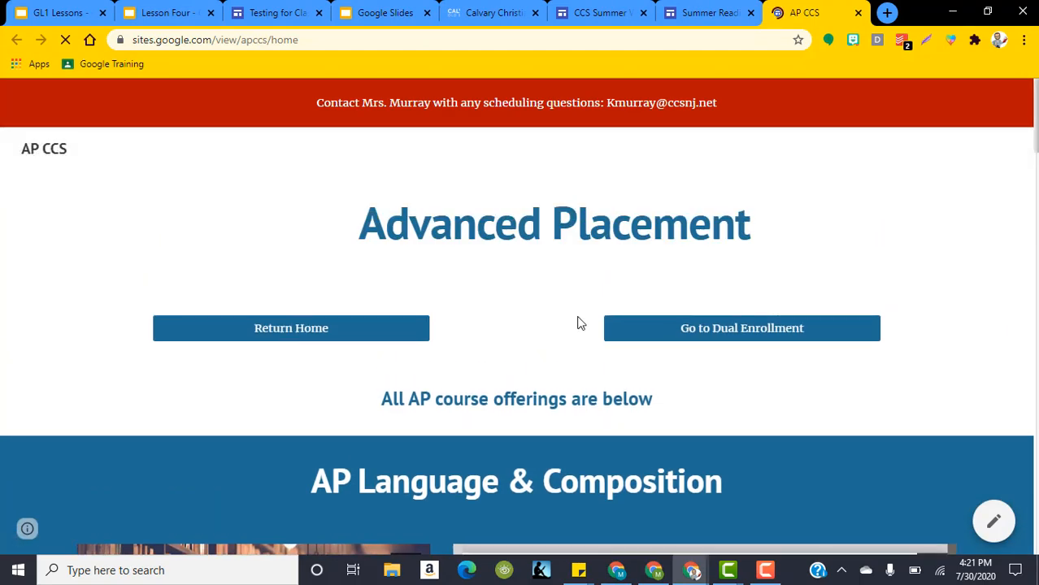
- Revisit the CCS Summer Work site and the Calvary Christian School home page, and return to the Testing for Class editor's navigation
click(599, 11)
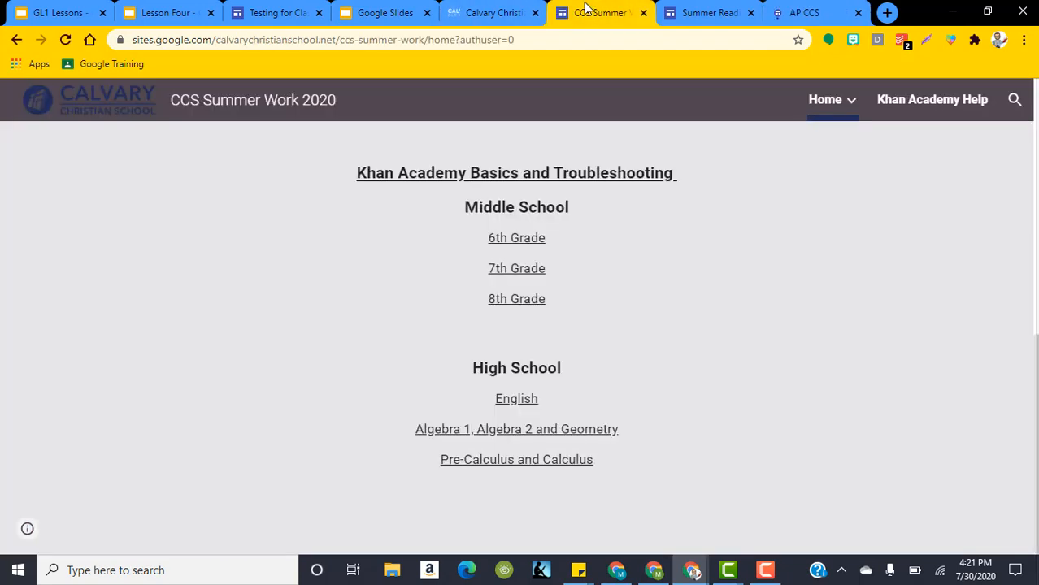
click(498, 13)
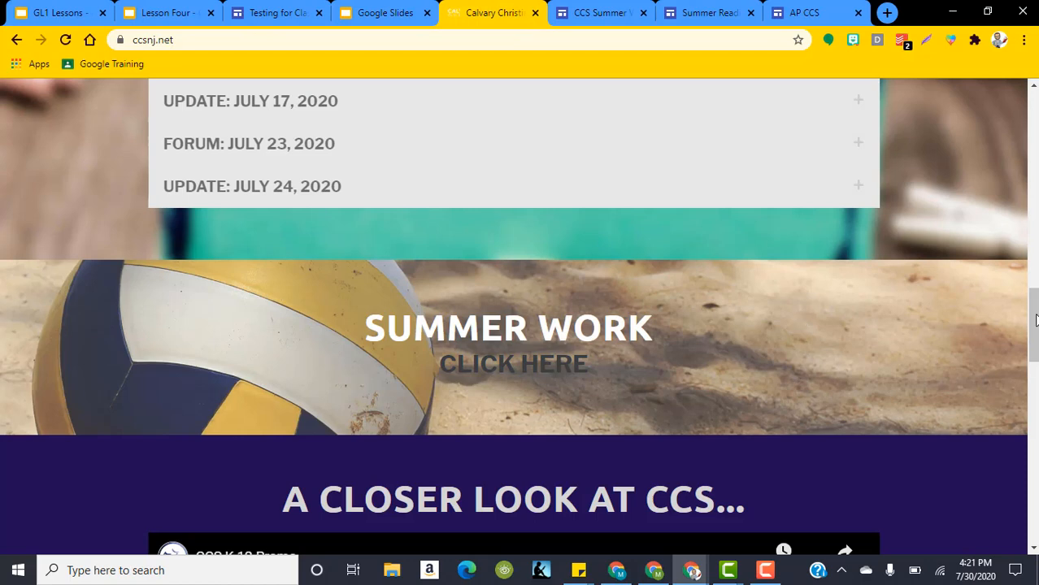
drag(1033, 325, 1033, 123)
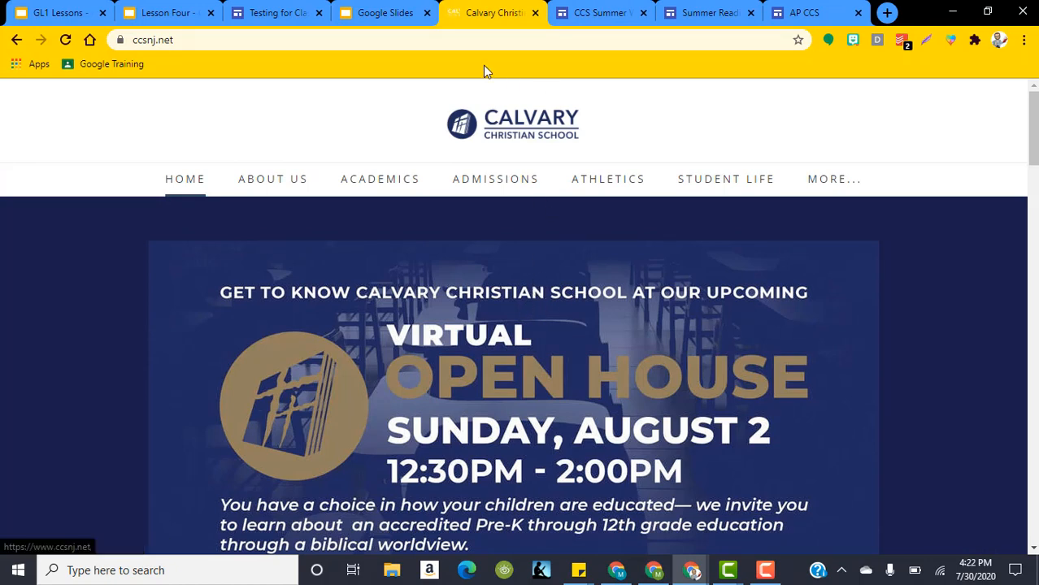
click(403, 14)
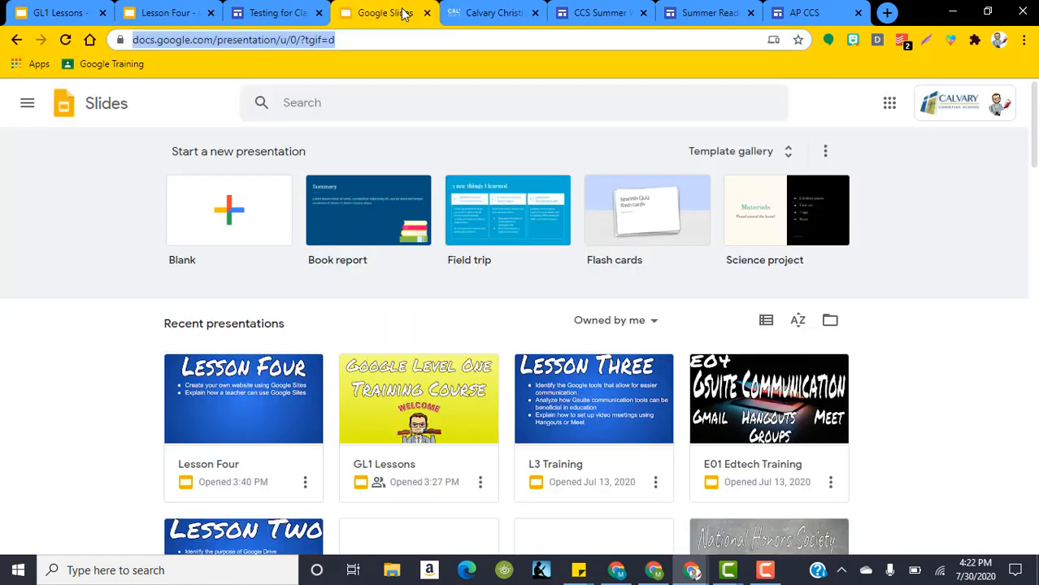
click(278, 25)
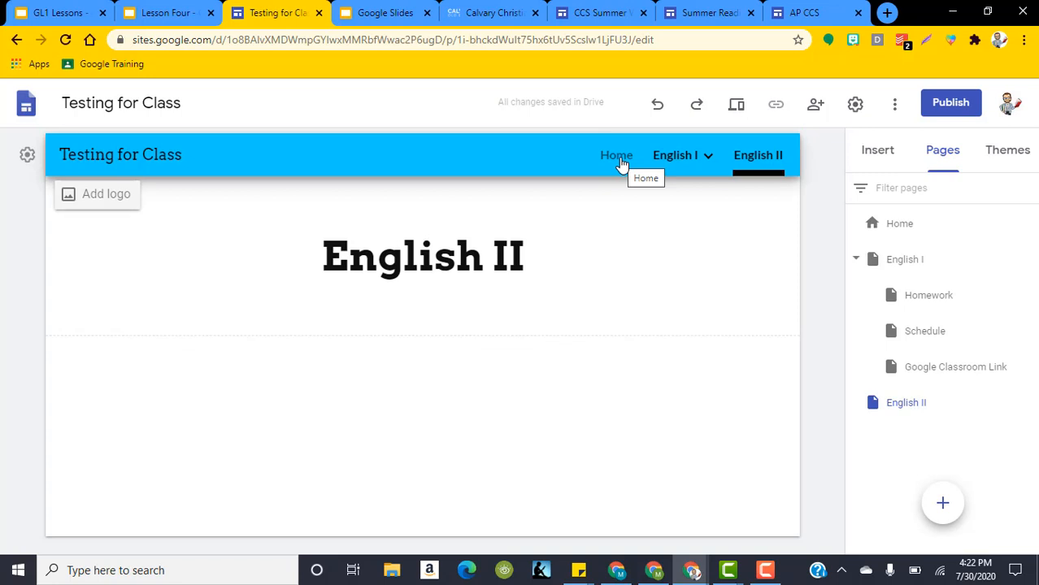
mouse_move(674, 158)
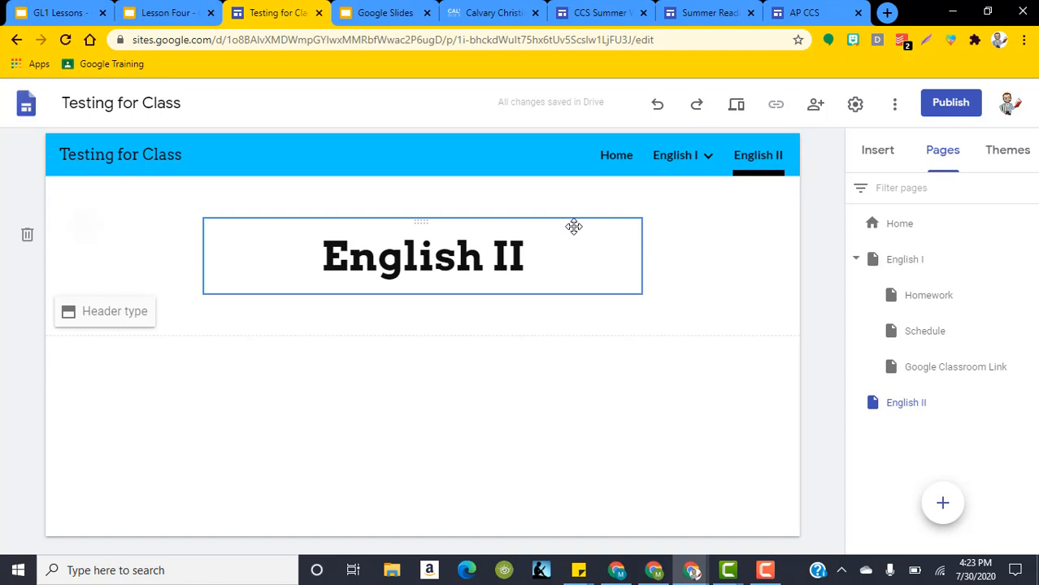
- Open classroom.google.com in a new tab and view the Our Slides for Lessons material in the Google Training class's classwork
click(887, 12)
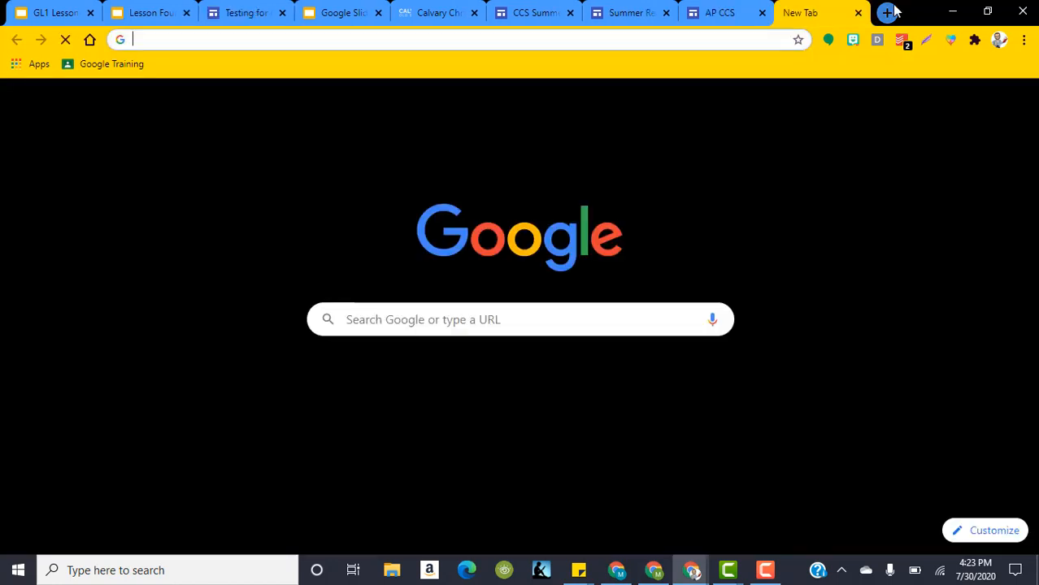
text(classroom.google.com)
key(Return)
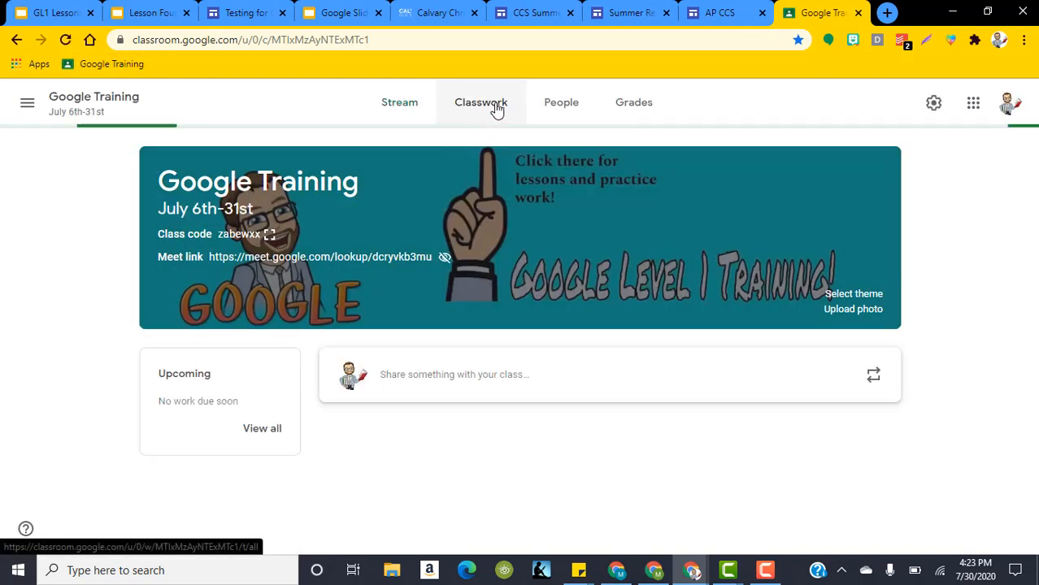
click(496, 110)
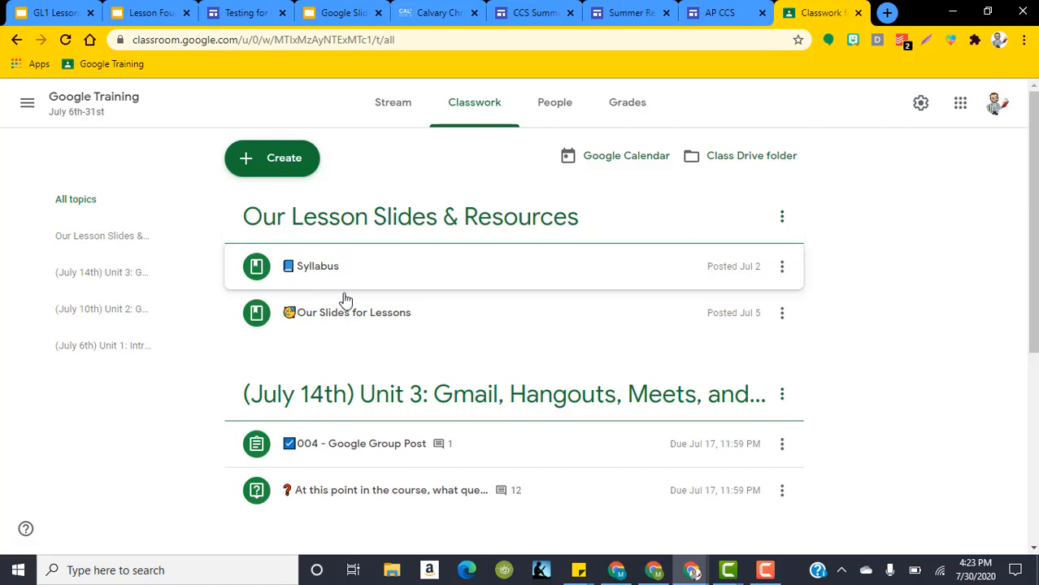
click(359, 317)
scroll(413, 371, down, 1)
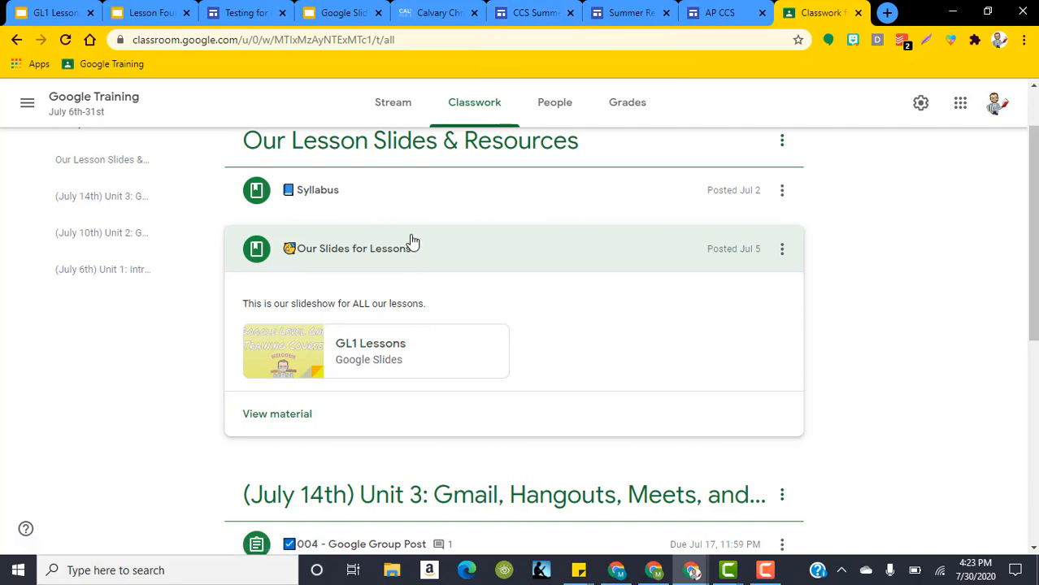
- Compare the CCS Summer Work home page with the Google Training classwork list, and revisit the Calvary Christian School home page
click(533, 13)
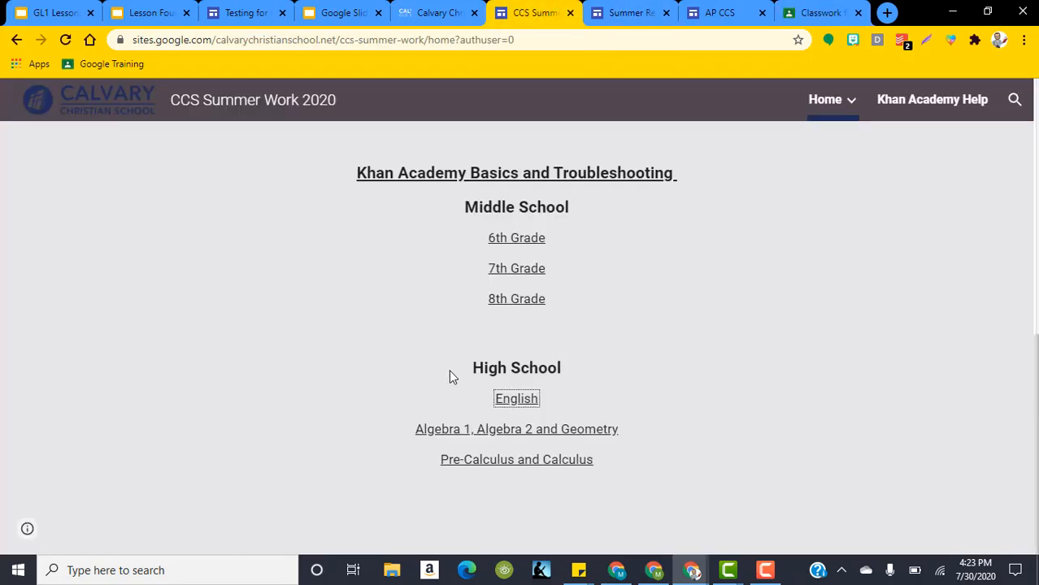
scroll(689, 280, up, 7)
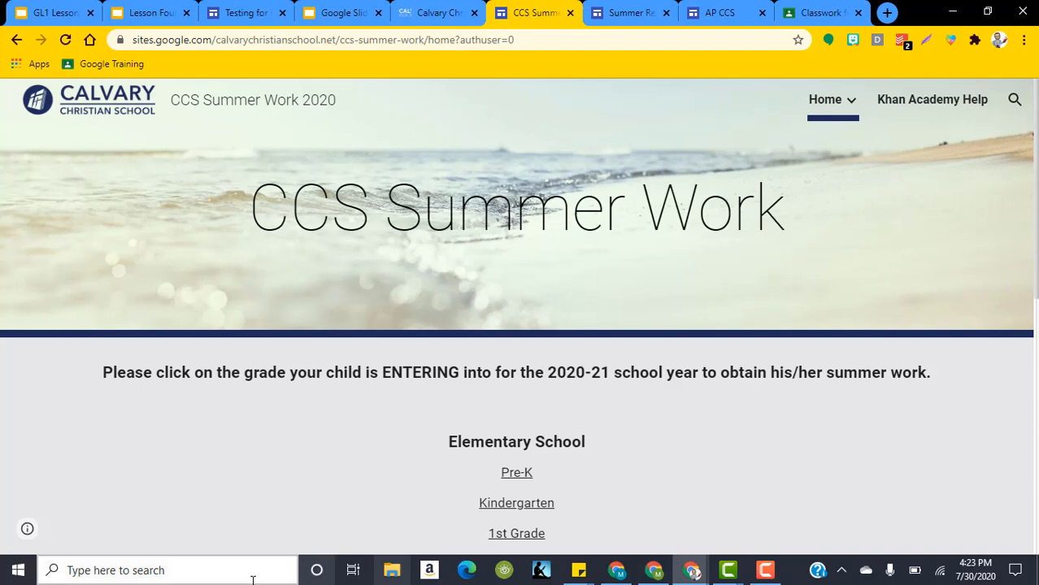
click(816, 12)
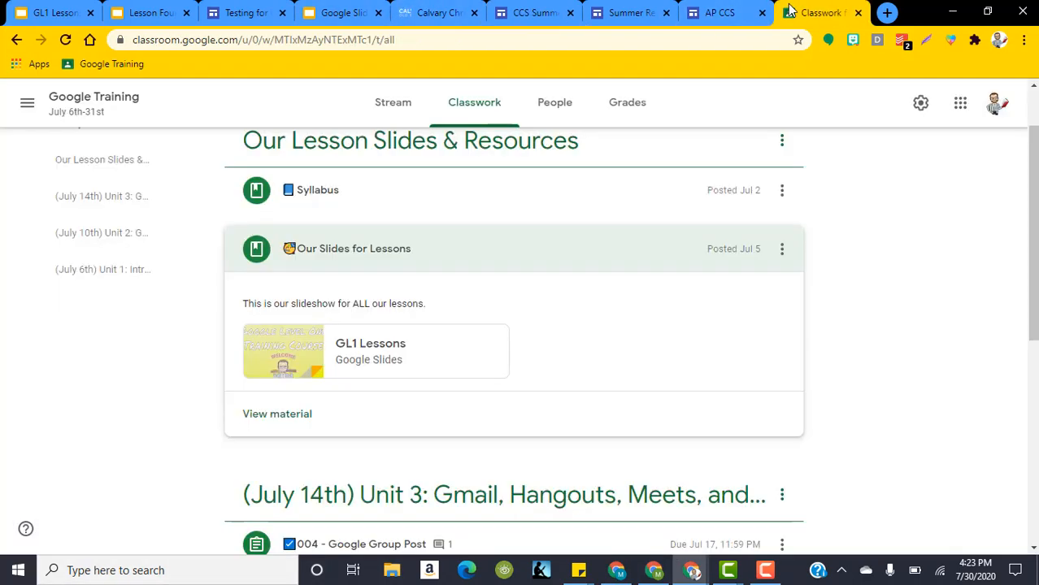
click(459, 236)
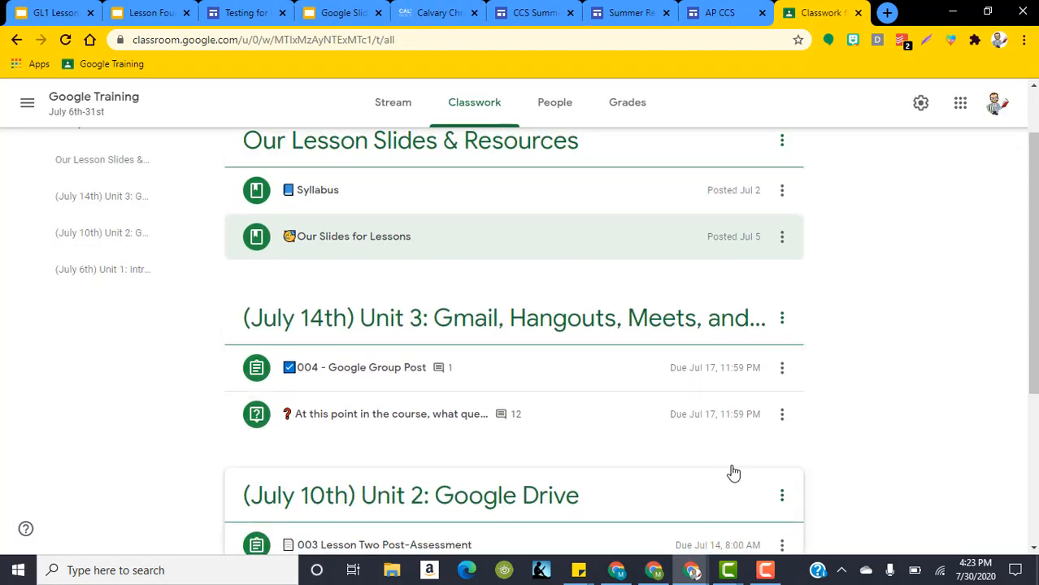
scroll(731, 468, up, 2)
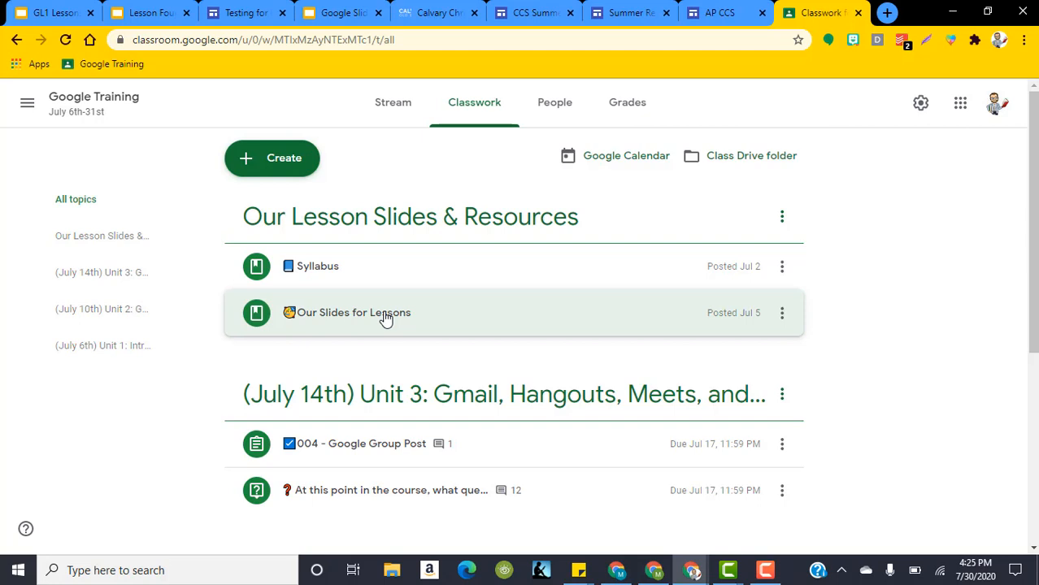
click(509, 12)
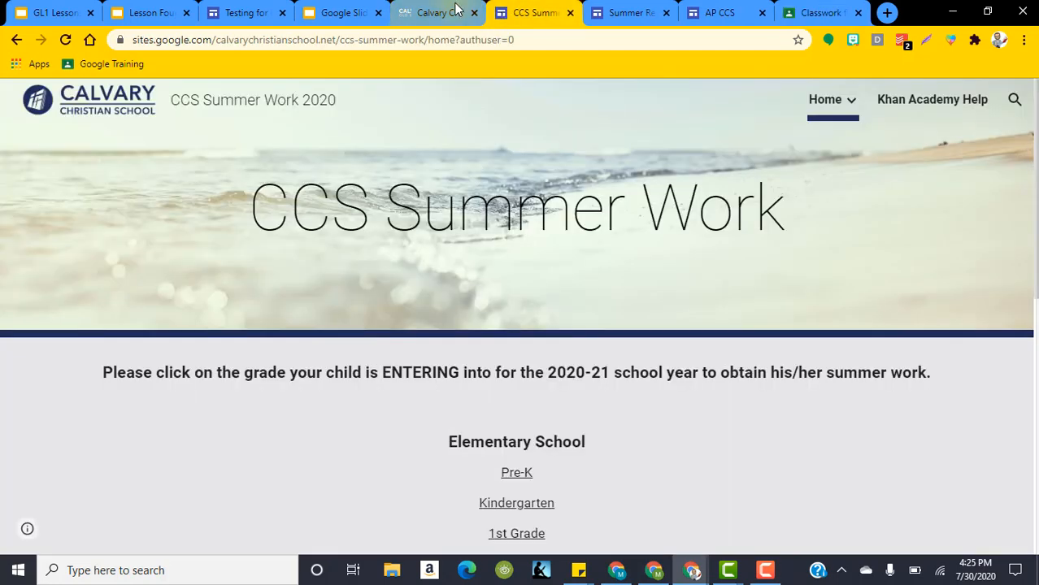
click(435, 12)
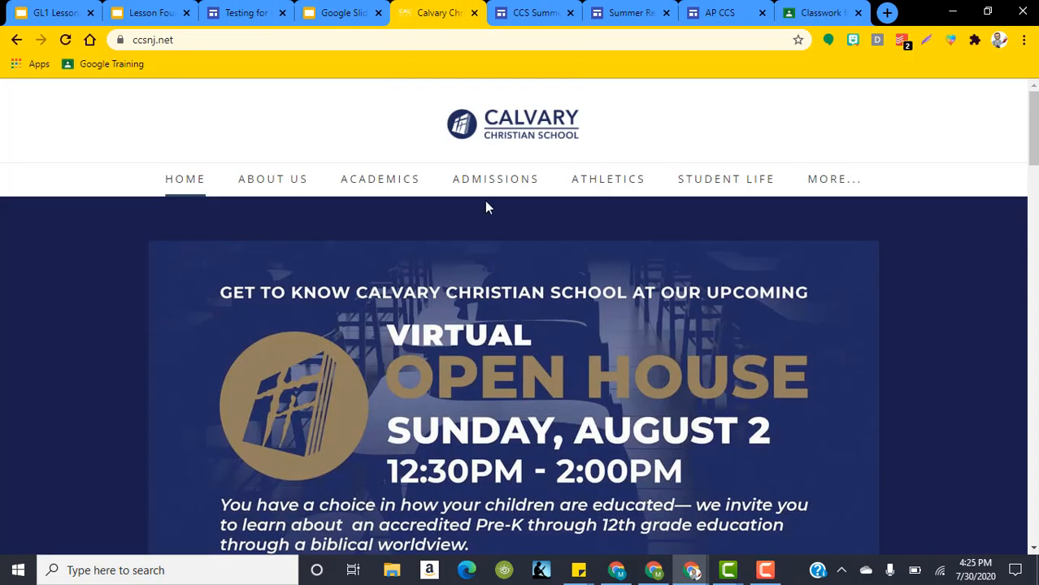
- Publish the Testing for Class site at the web address testingforclass with the published site's viewing access set to Public
click(234, 11)
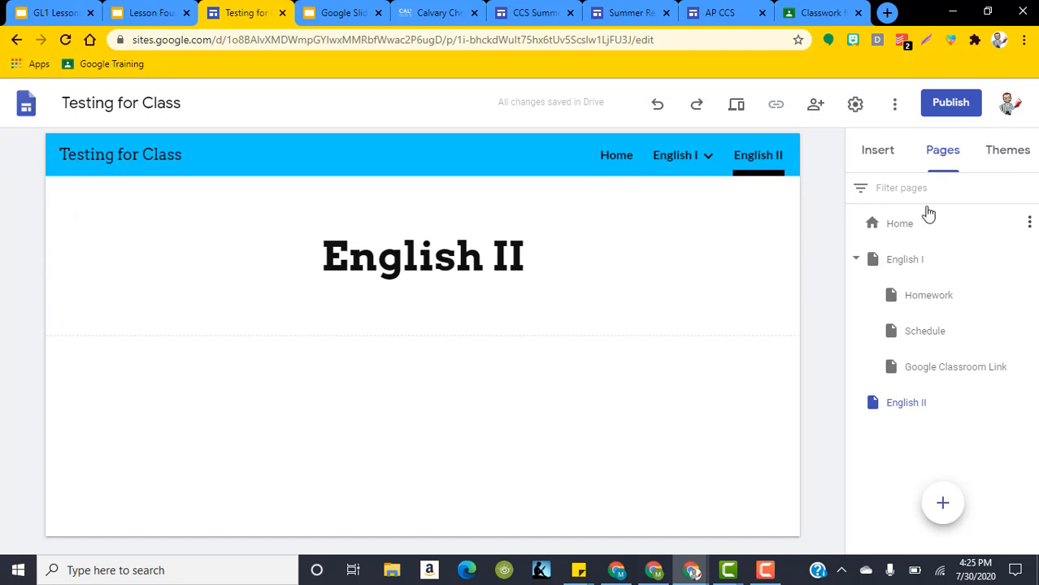
click(940, 106)
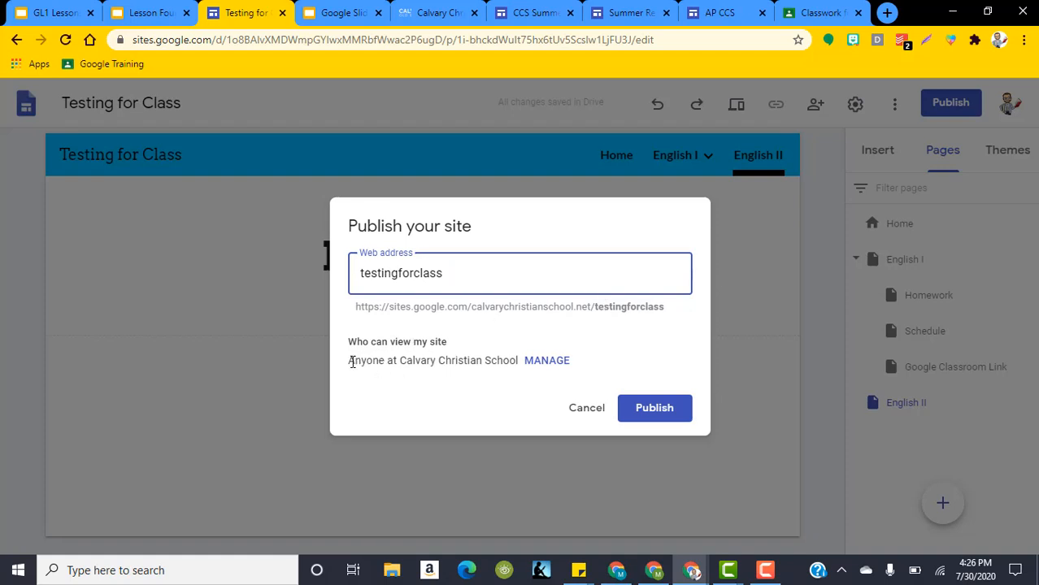
click(548, 365)
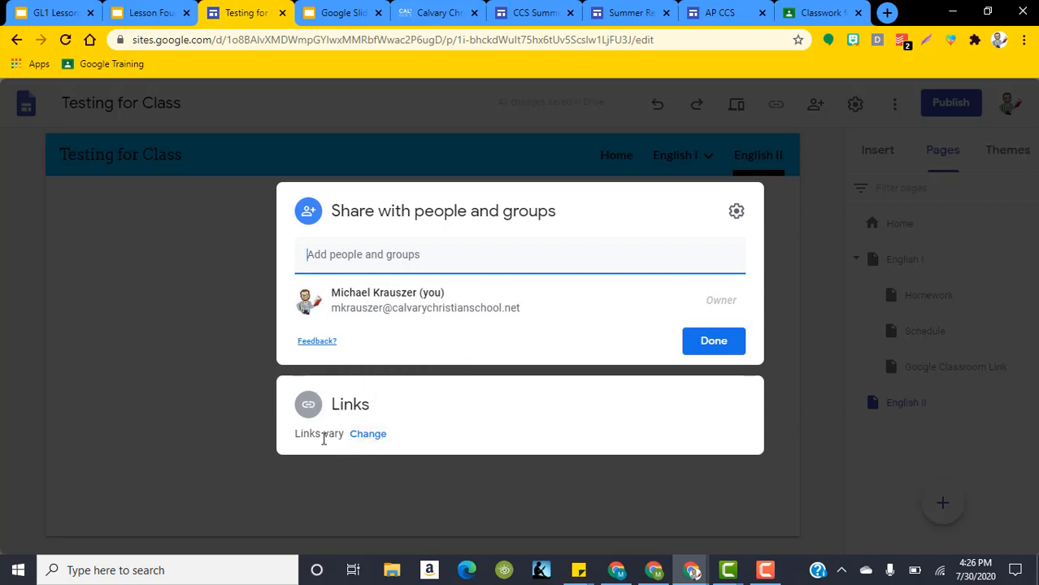
click(366, 436)
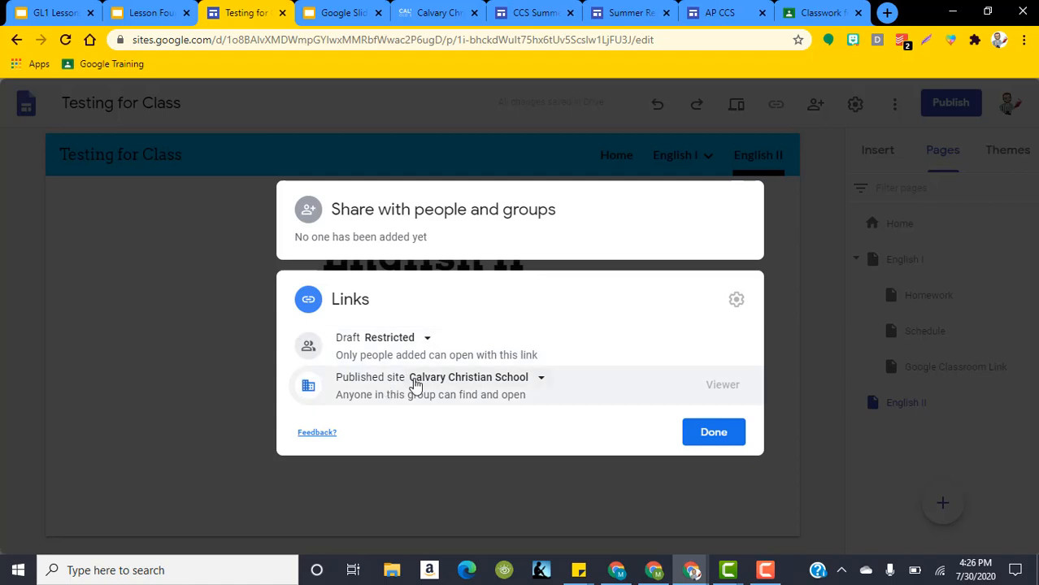
click(541, 383)
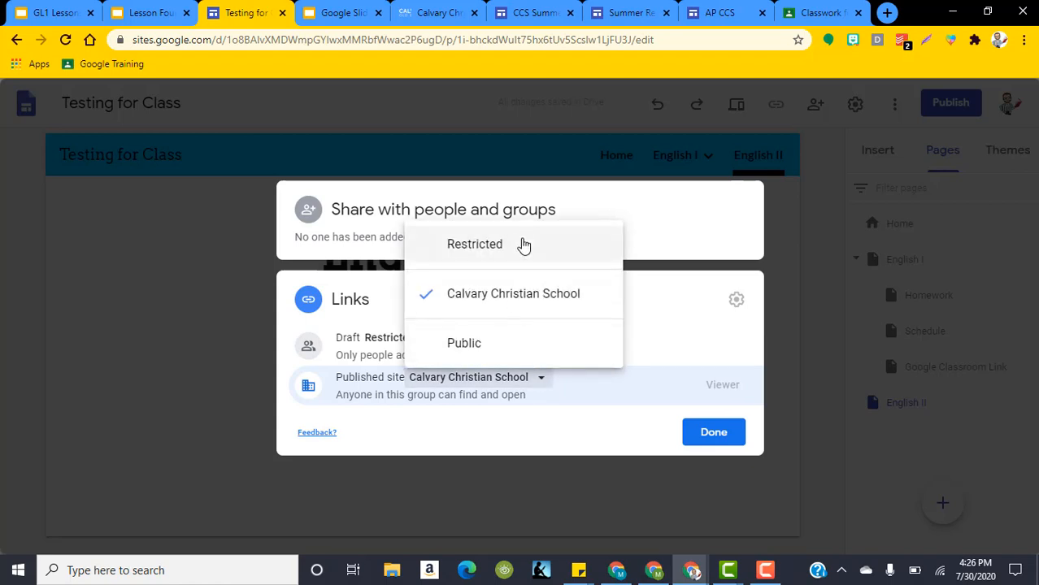
click(488, 344)
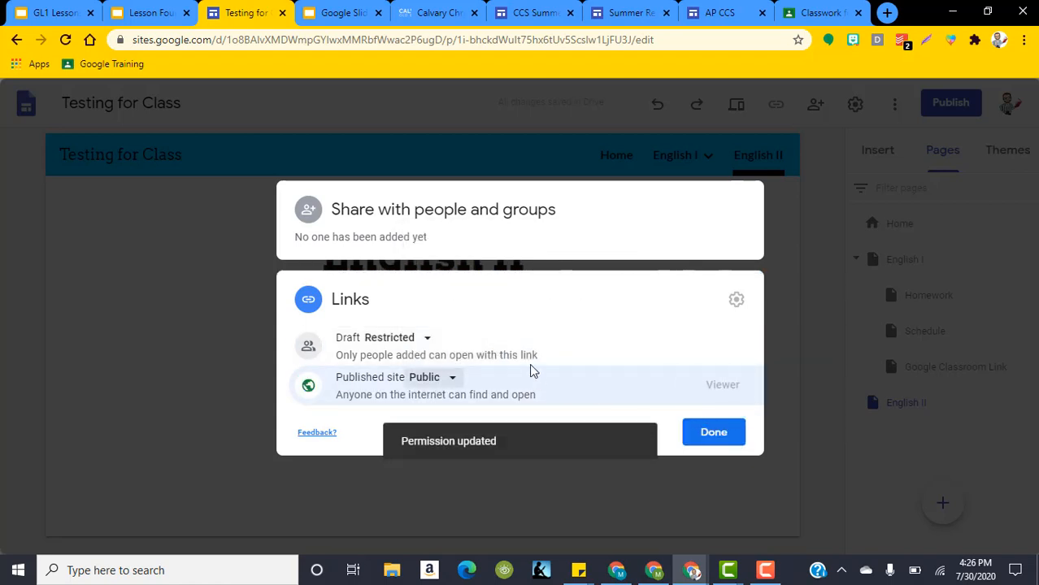
click(728, 436)
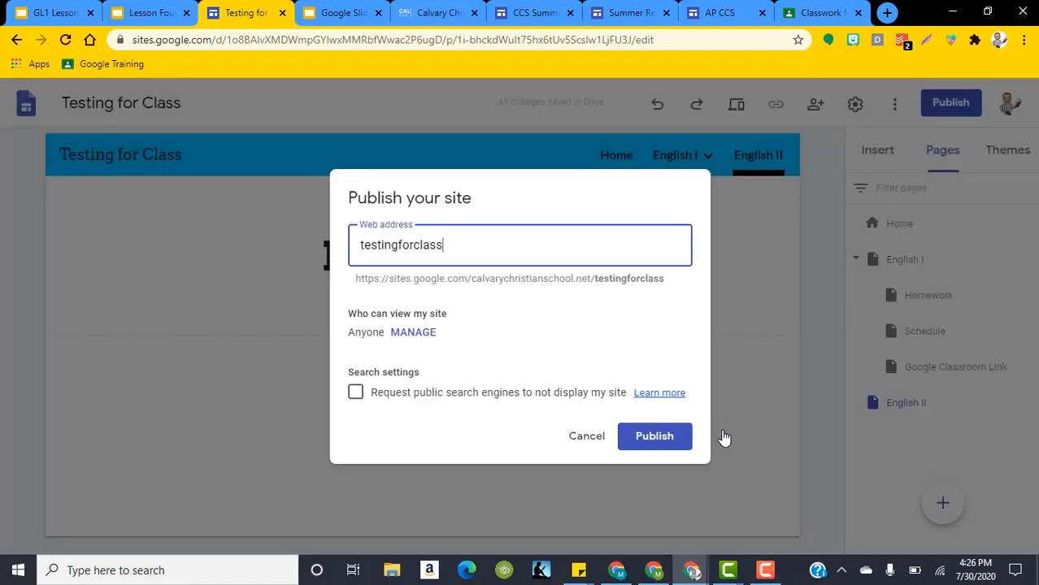
click(660, 441)
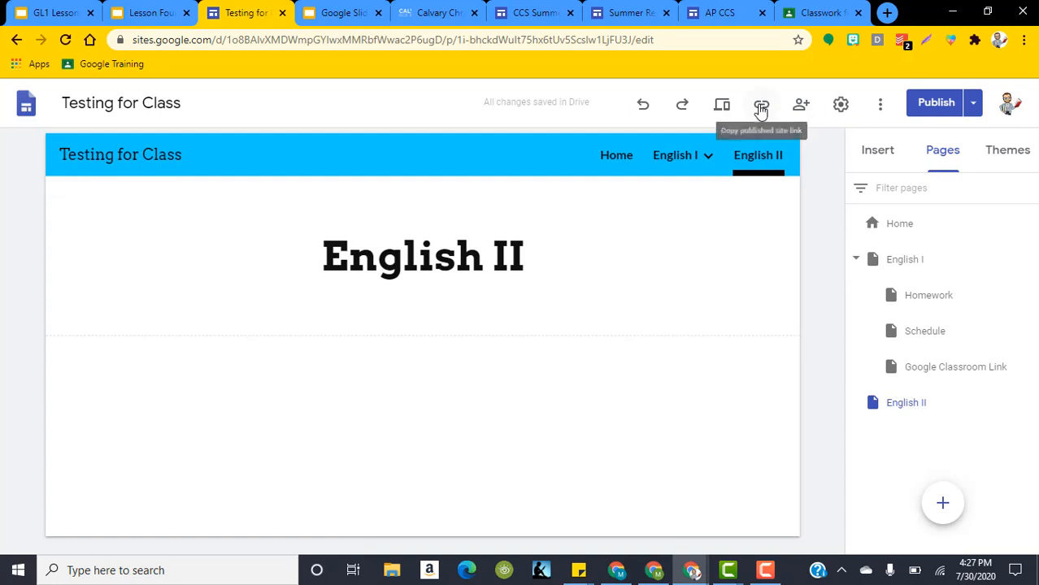
- Copy the published Testing for Class site link and open it in a new tab of the other Chrome profile's window
click(761, 107)
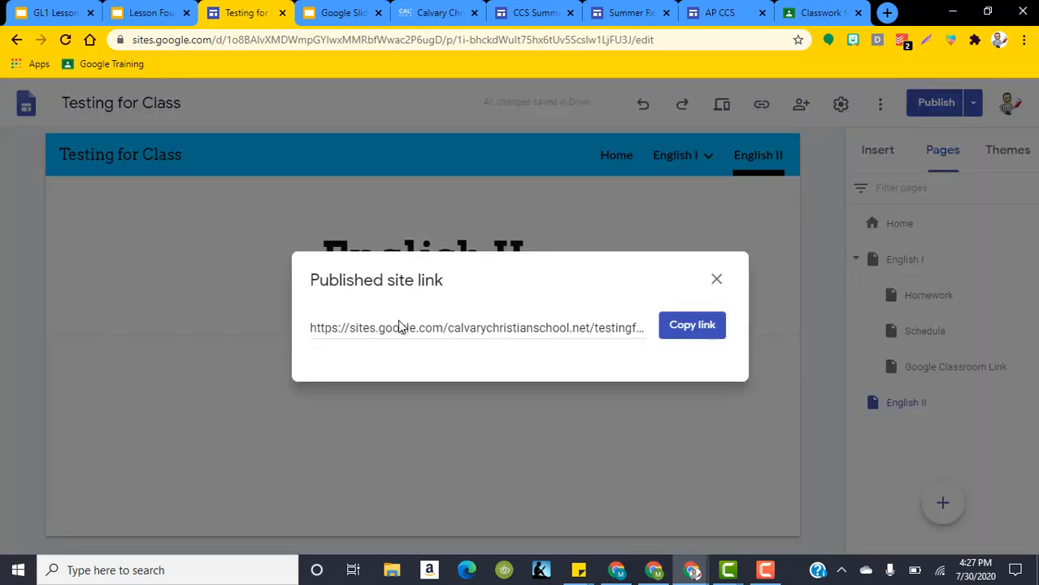
click(703, 329)
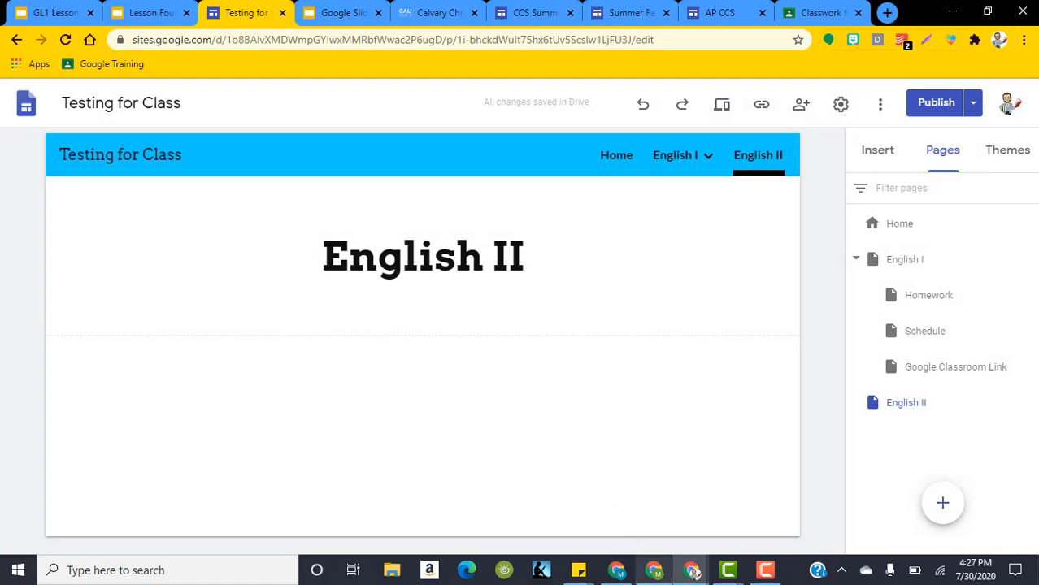
click(654, 570)
click(389, 13)
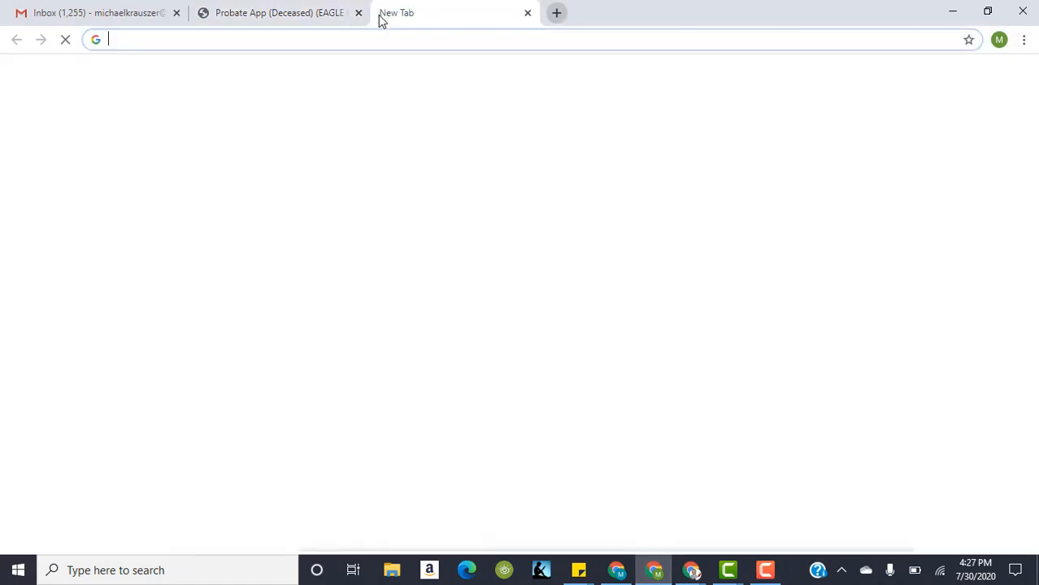
right_click(424, 38)
click(469, 139)
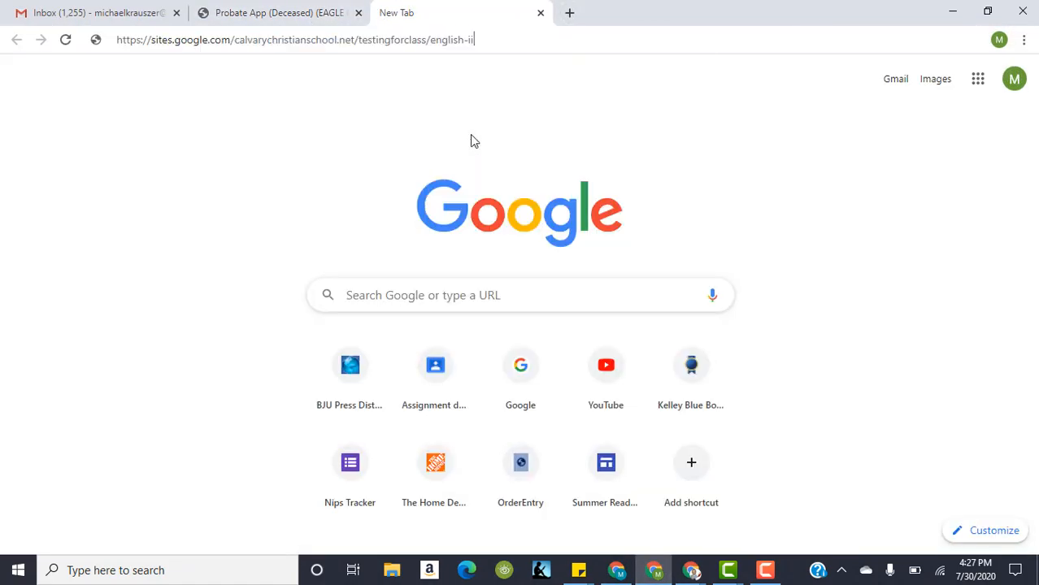
key(Return)
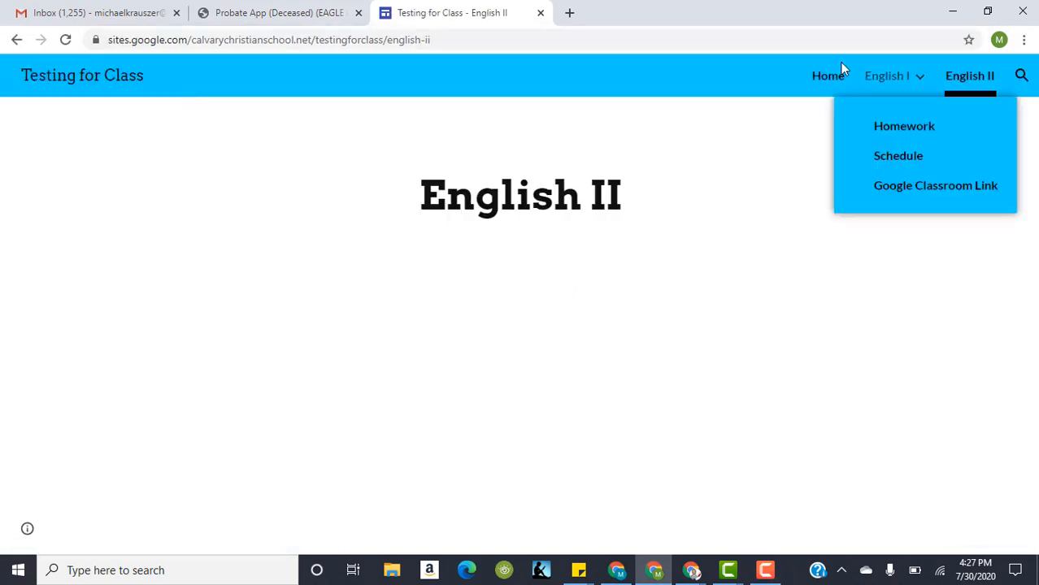
- View the published site's Home page down to the football picture, and return to the Testing for Class editor
click(826, 80)
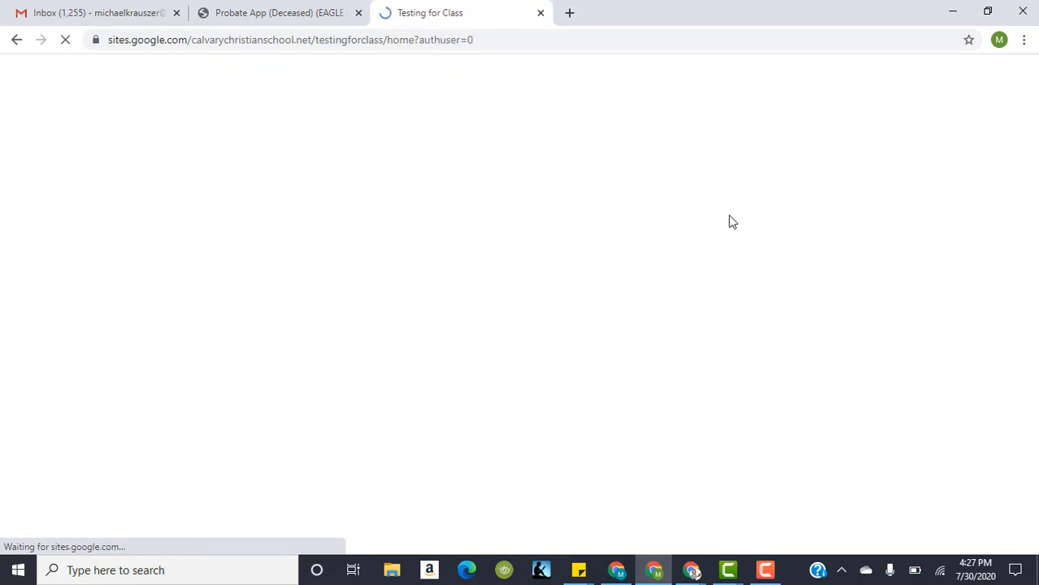
scroll(488, 350, down, 5)
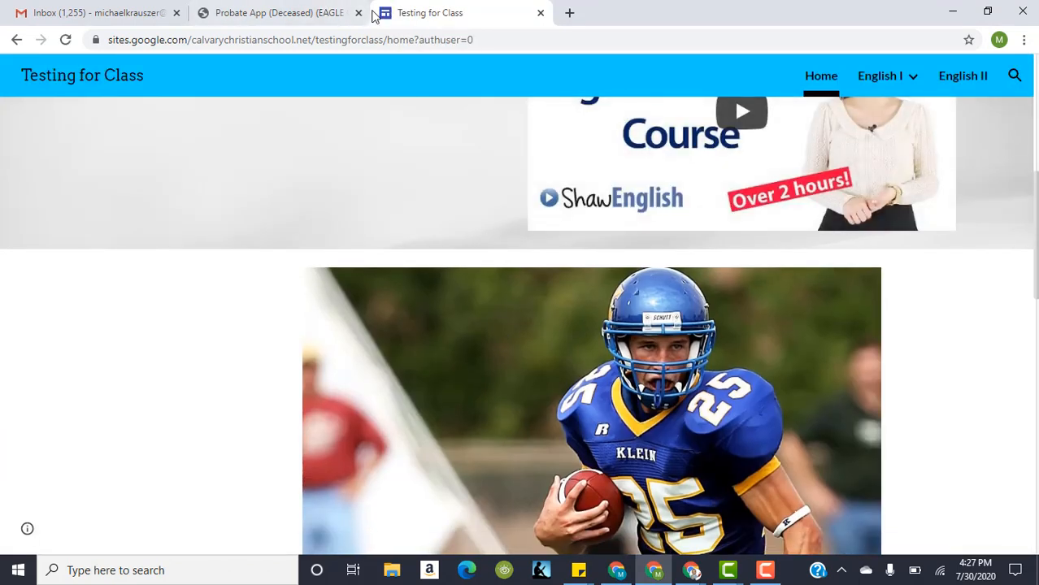
click(359, 13)
click(953, 11)
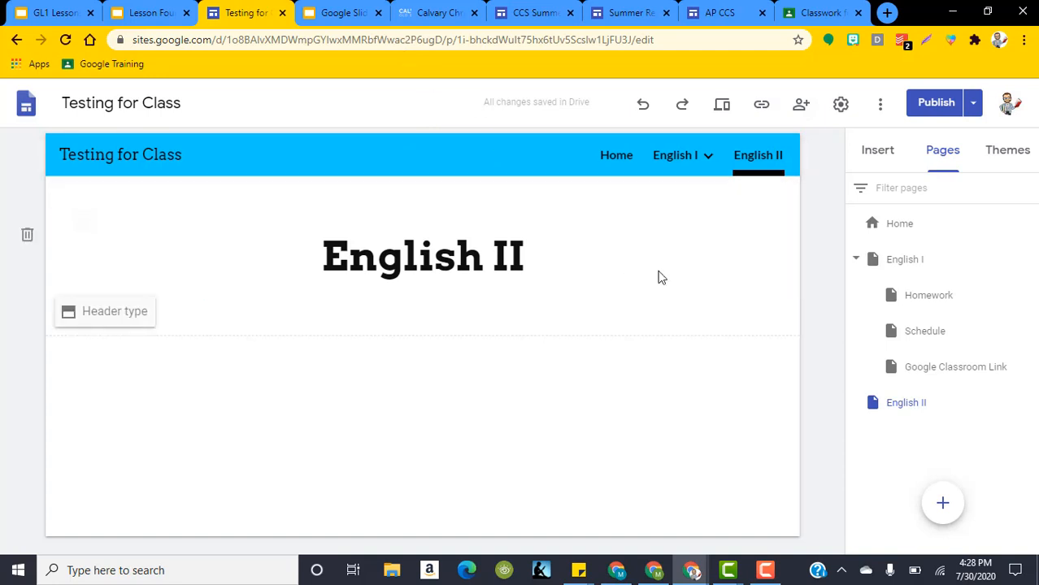
- Copy the published site link again from the Testing for Class editor
click(762, 108)
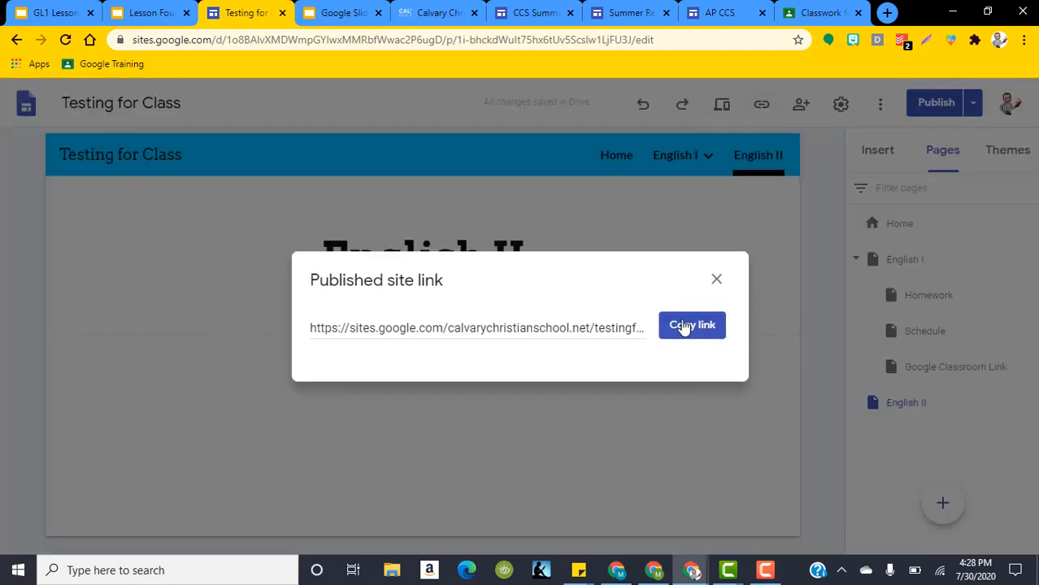
click(683, 326)
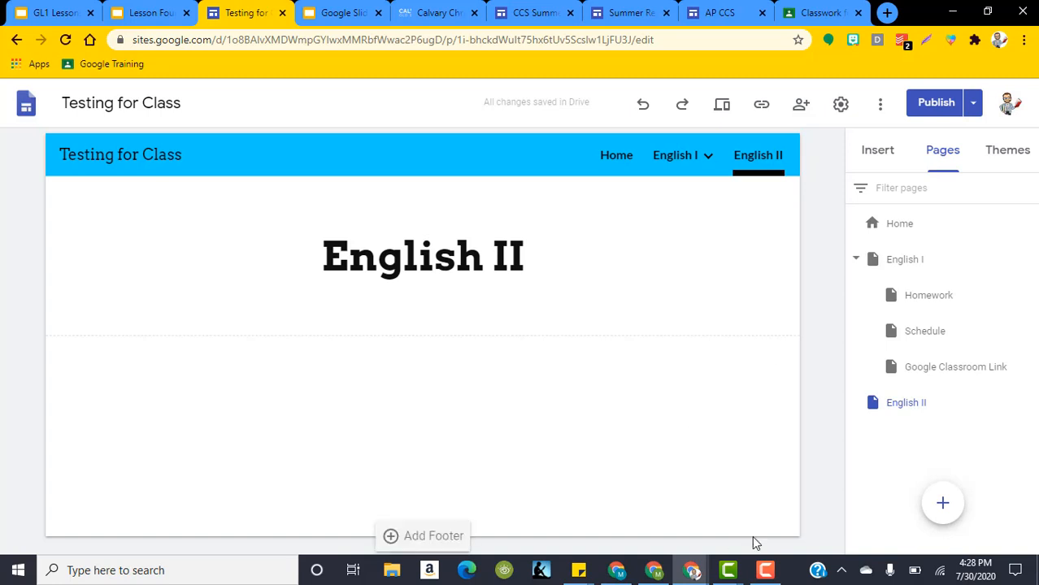
click(765, 570)
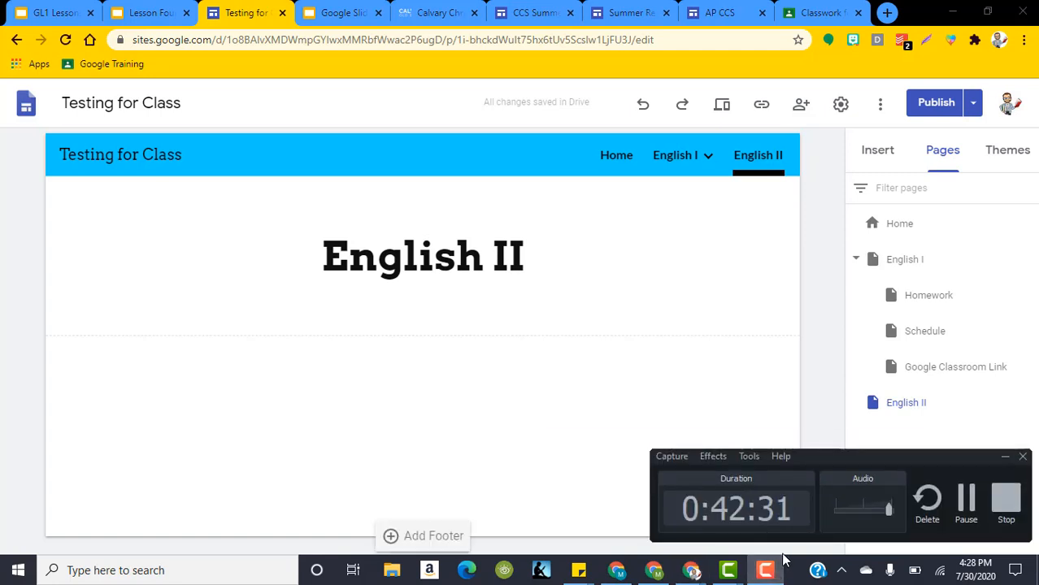